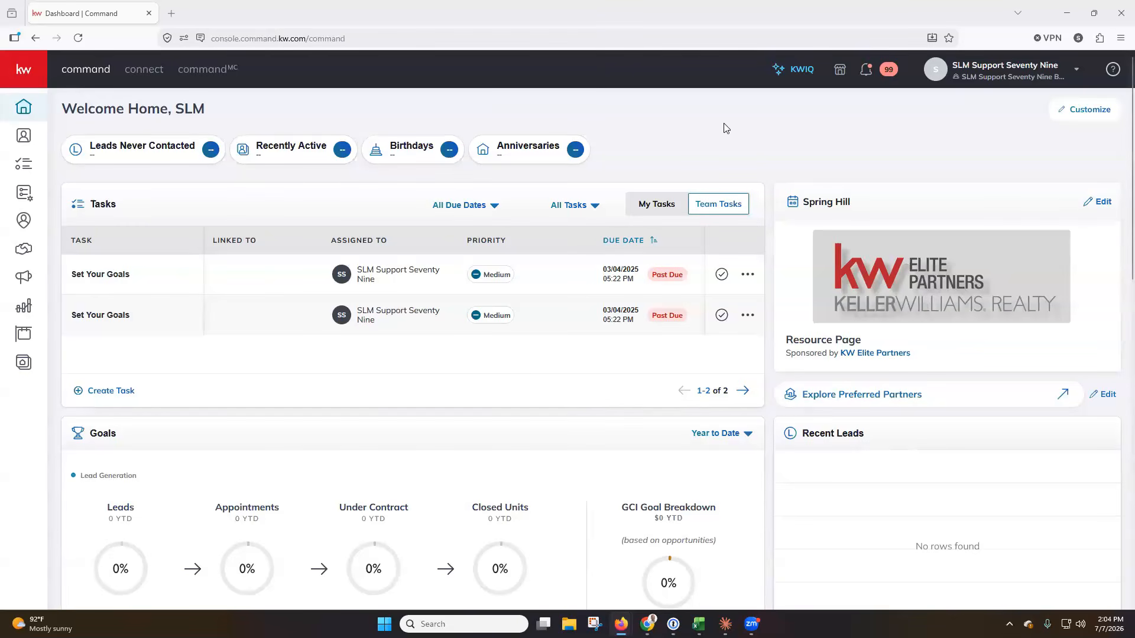
Go to KW Command's Settings page through the account name menu in the header.
click(1021, 71)
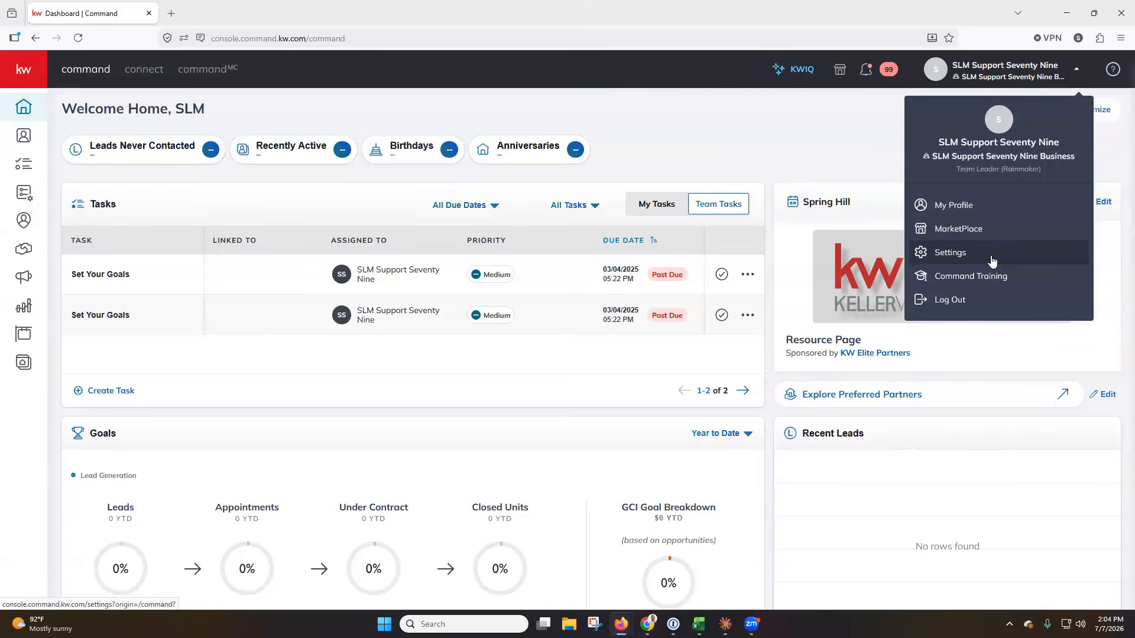
click(991, 258)
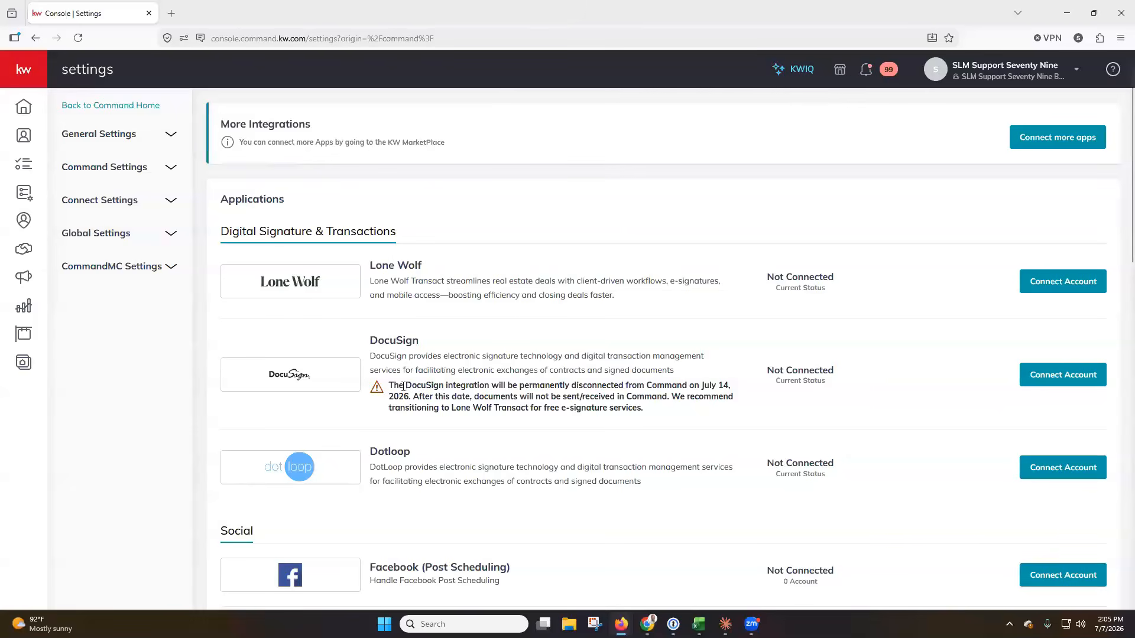
drag(389, 385, 645, 407)
click(649, 409)
drag(645, 409, 355, 356)
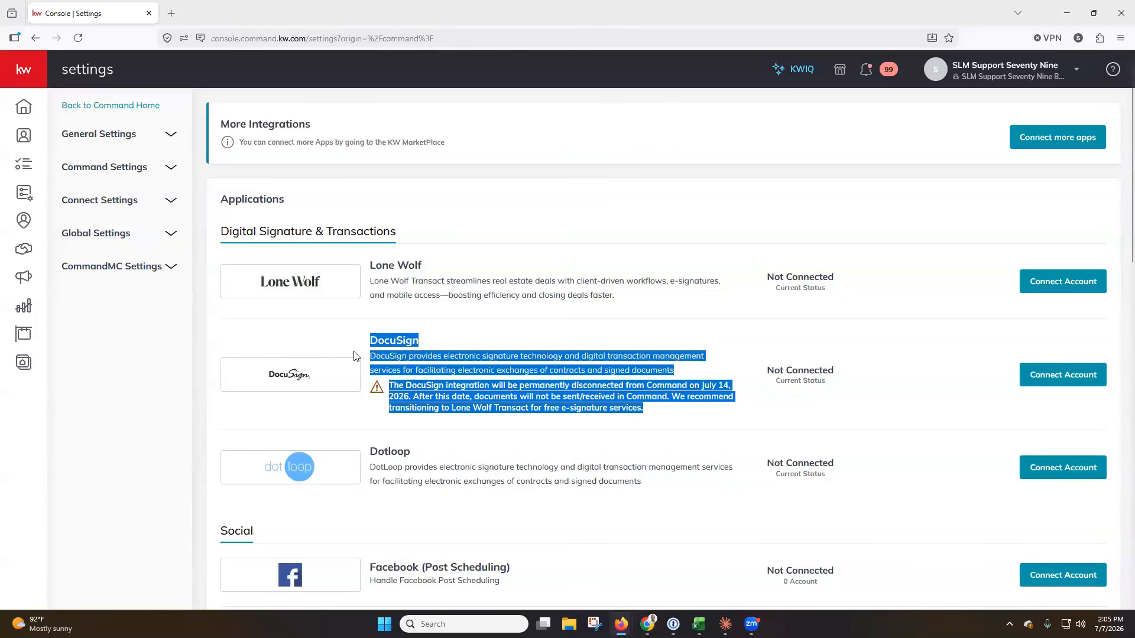
click(427, 350)
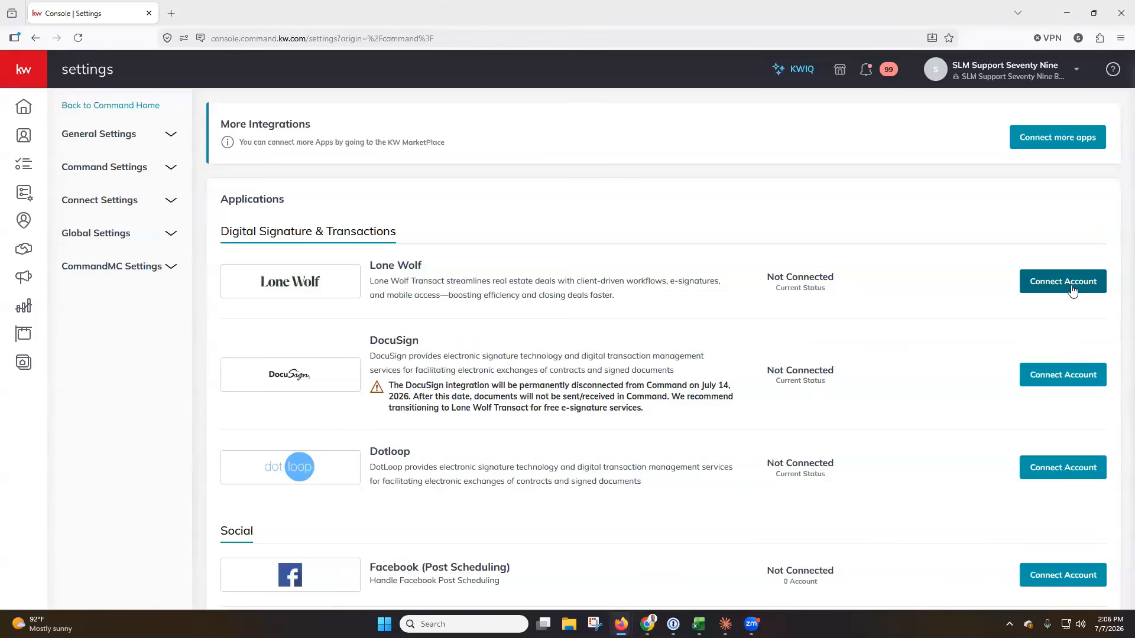
Start connecting Lone Wolf and switch its sign-in popup to Sign Up for a new account.
click(1072, 290)
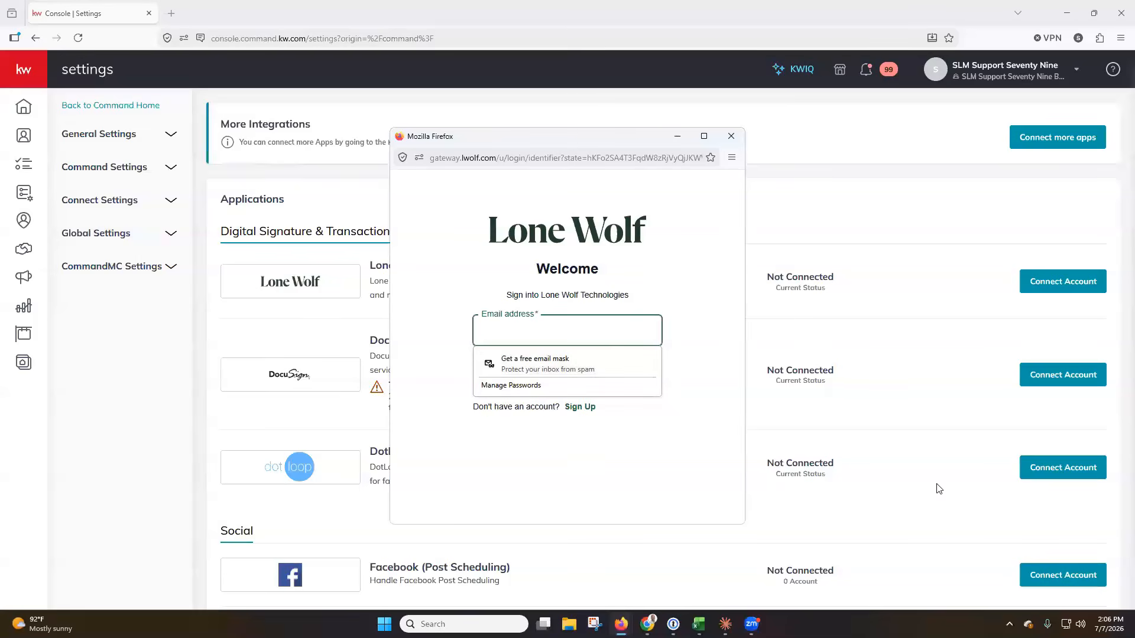
click(1062, 516)
click(637, 341)
click(639, 294)
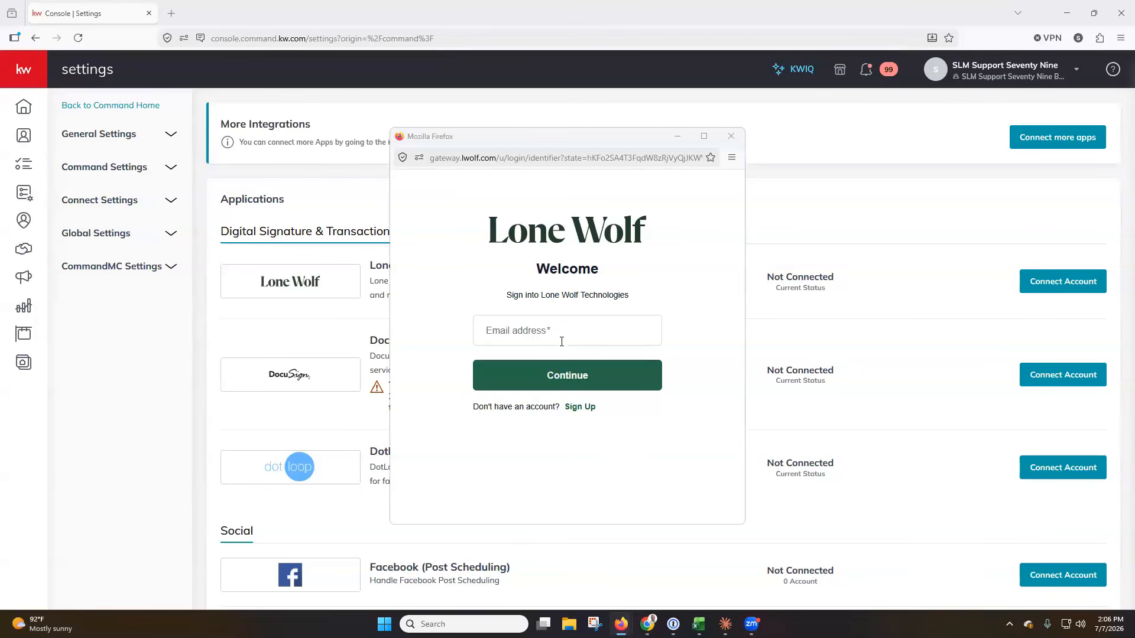
click(580, 413)
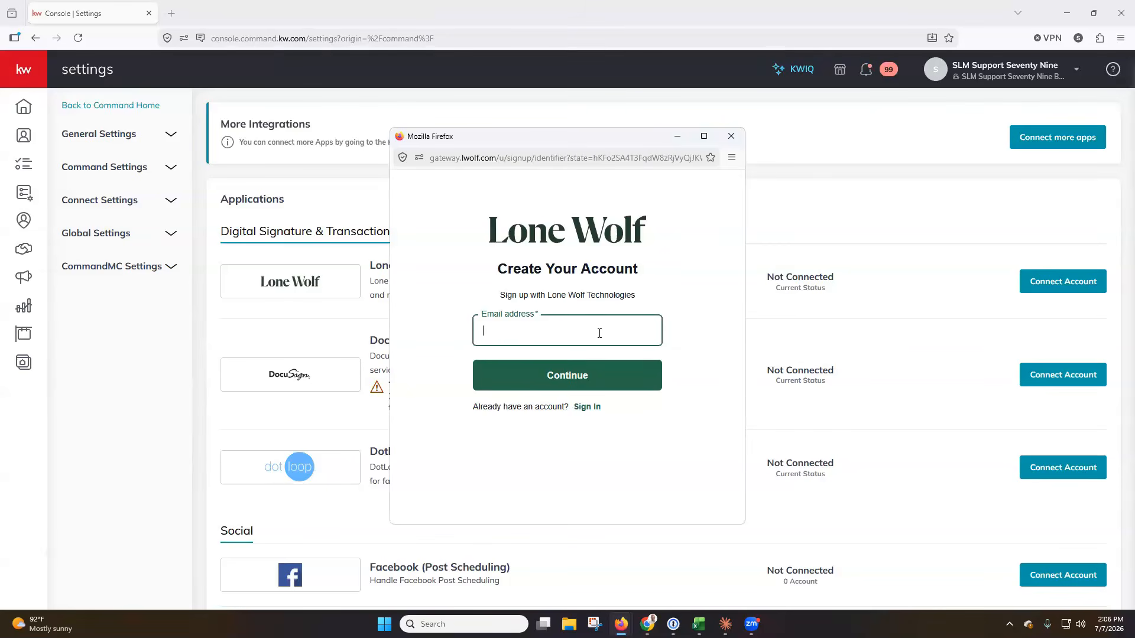
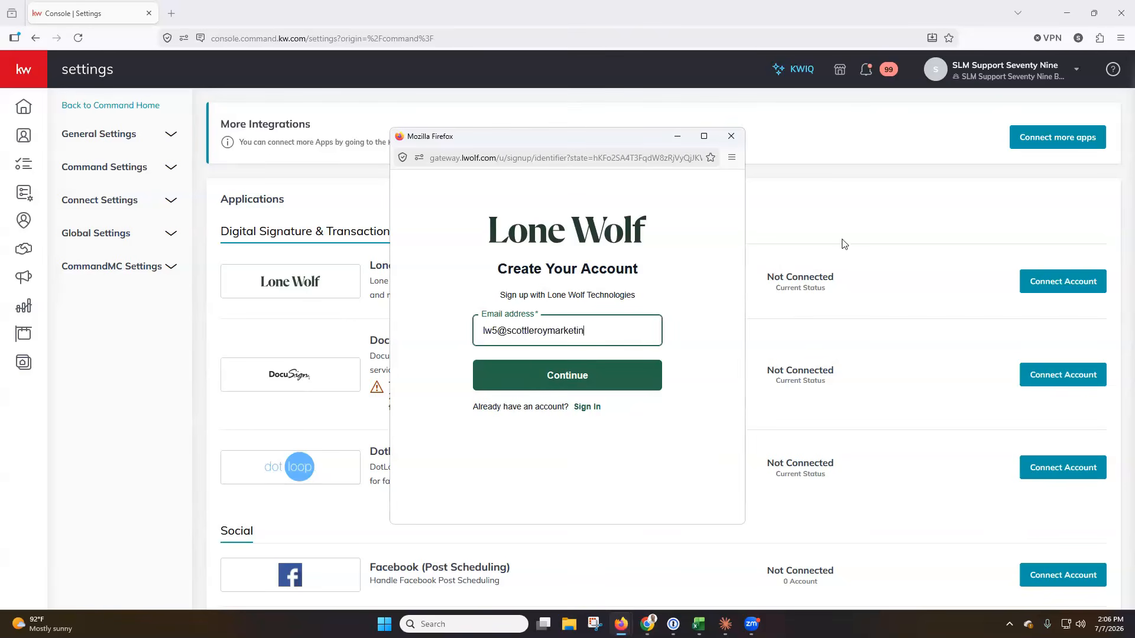
Enter the new account's e-mail address, correct a wrong digit, and submit it.
key(alt+Tab)
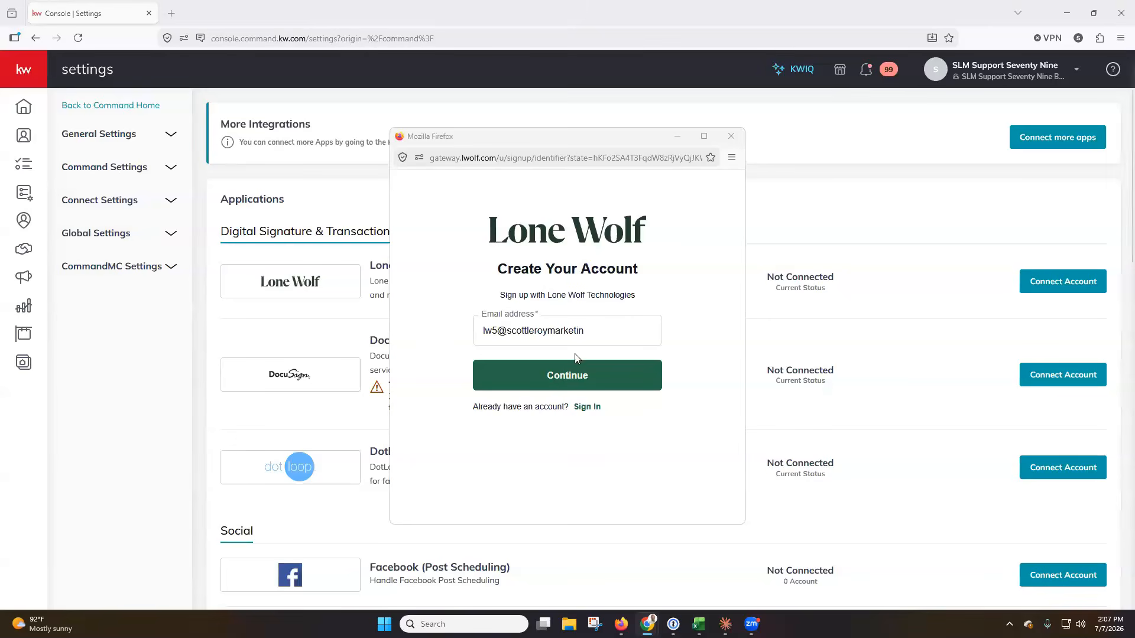
click(495, 333)
key(BackSpace)
text(6)
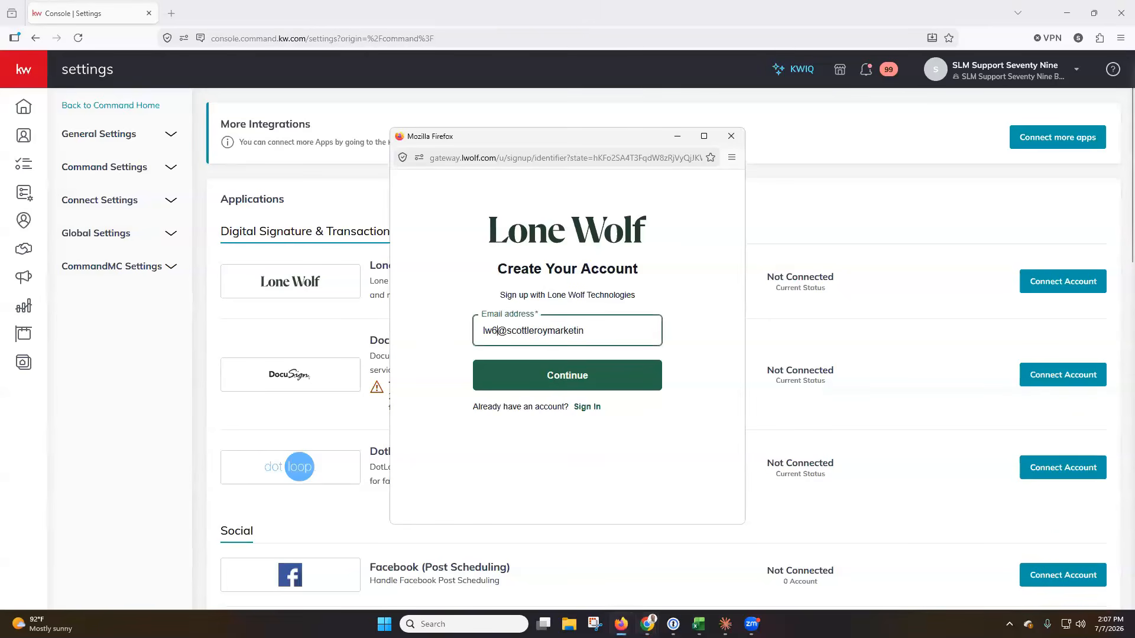
click(626, 333)
text(g.com)
key(Return)
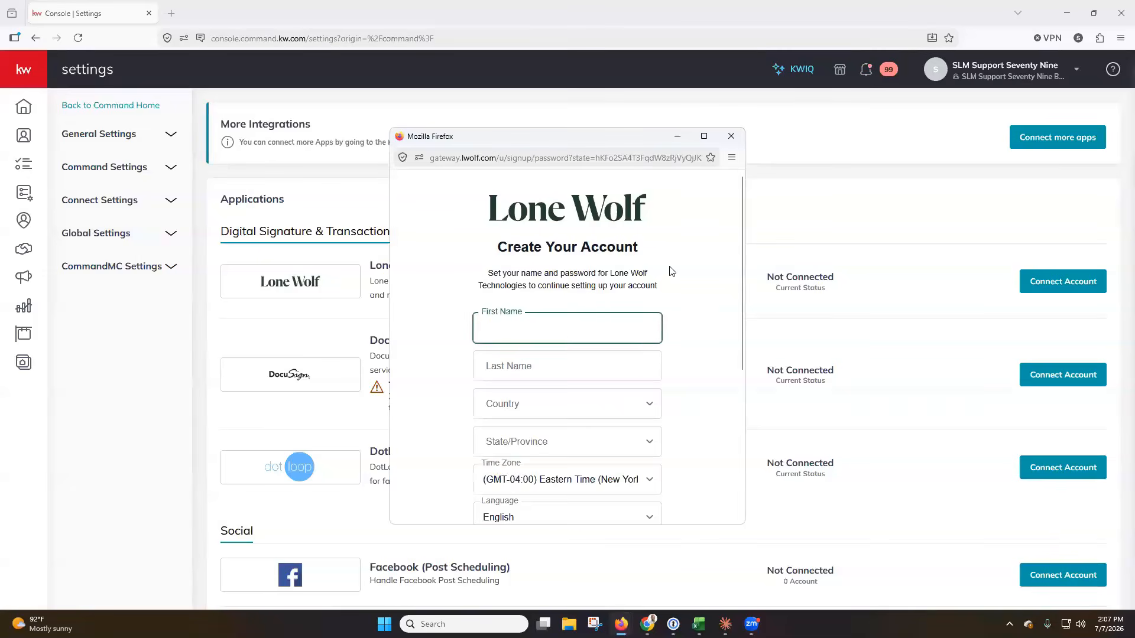
Fill in the account holder's first and last name on the sign-up form.
scroll(659, 303, down, 2)
click(620, 291)
click(633, 290)
click(626, 217)
key(Tab)
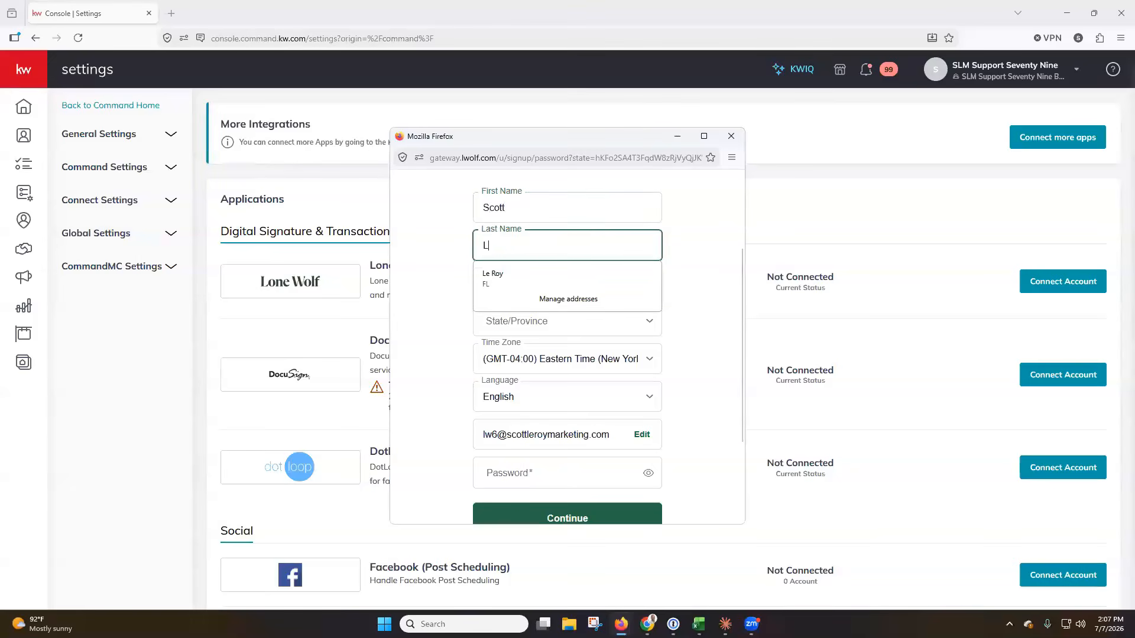
click(692, 296)
Choose United States of America and Florida, keeping Eastern Time as the time zone.
click(634, 288)
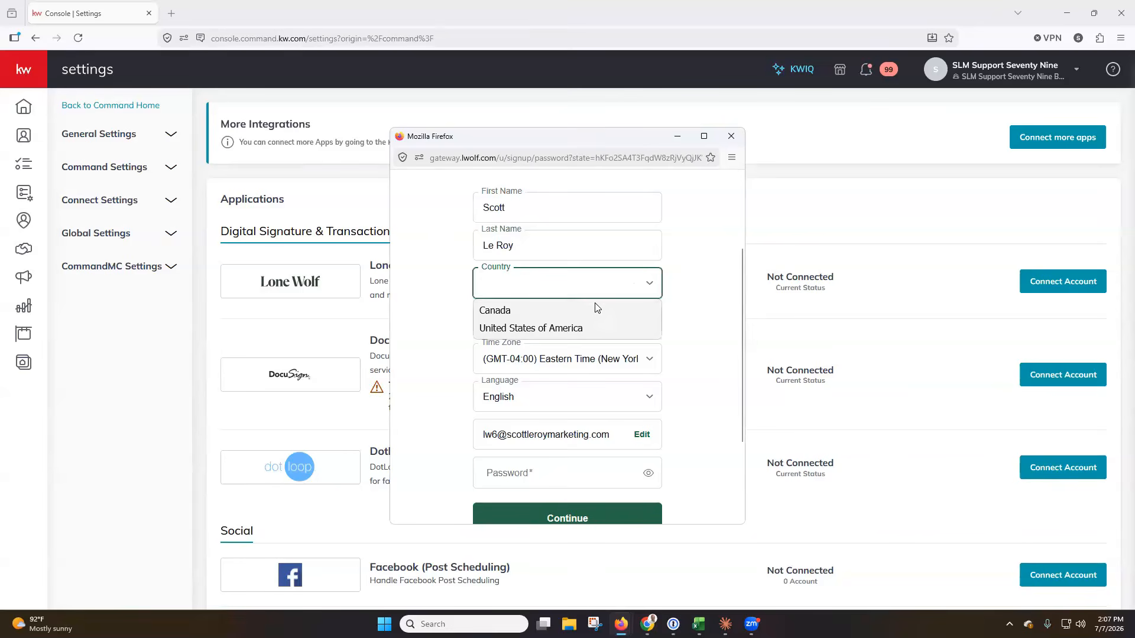
click(570, 328)
click(604, 329)
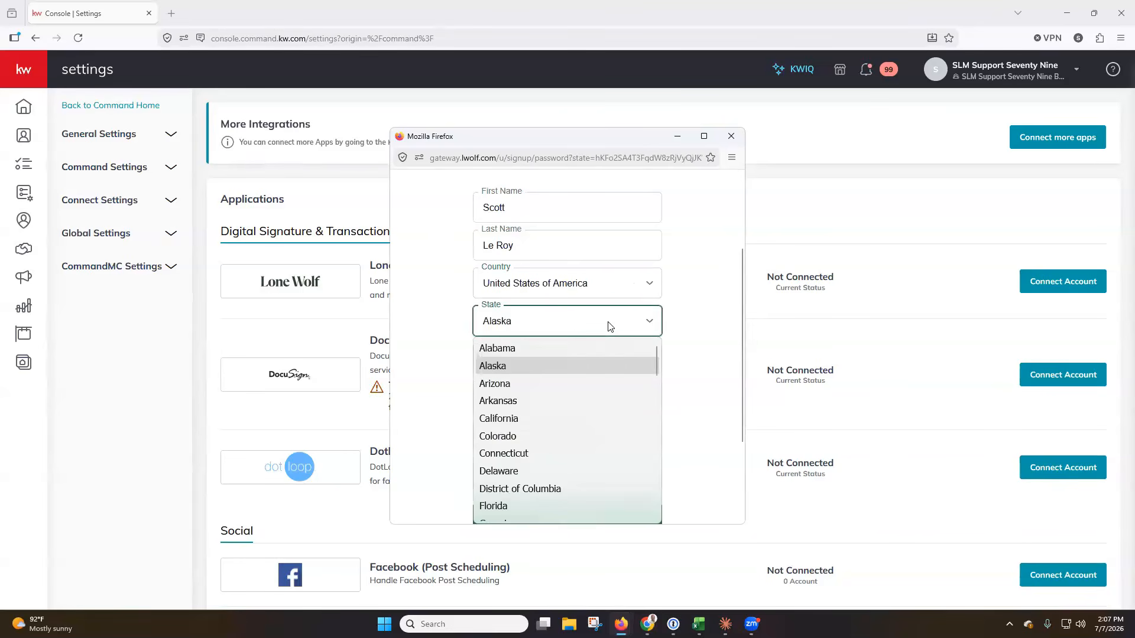
key(f)
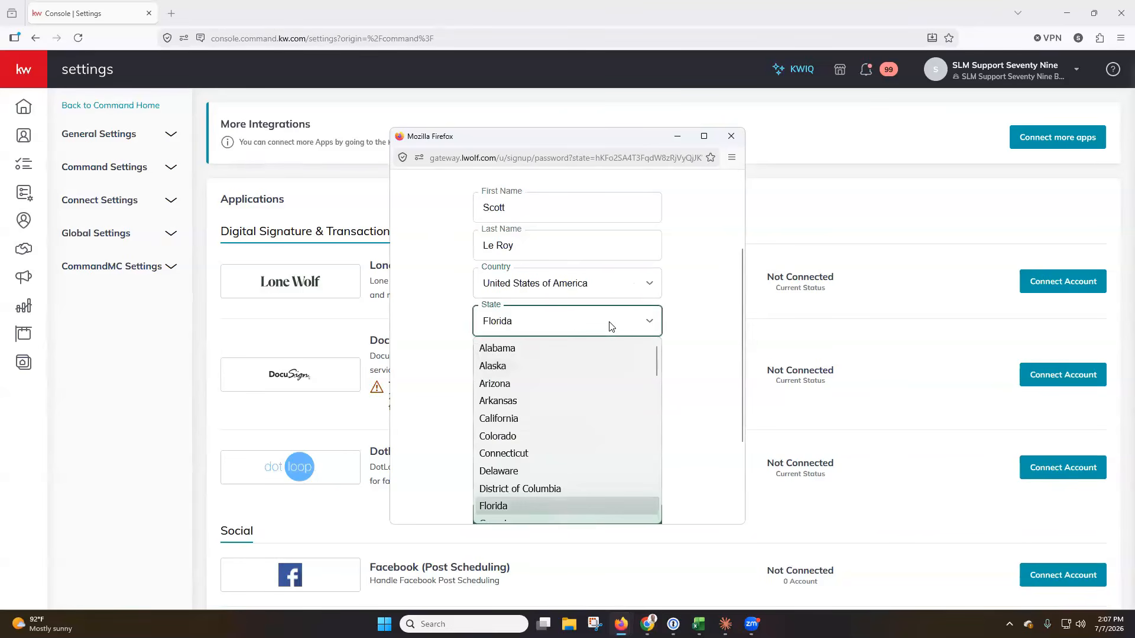
click(530, 503)
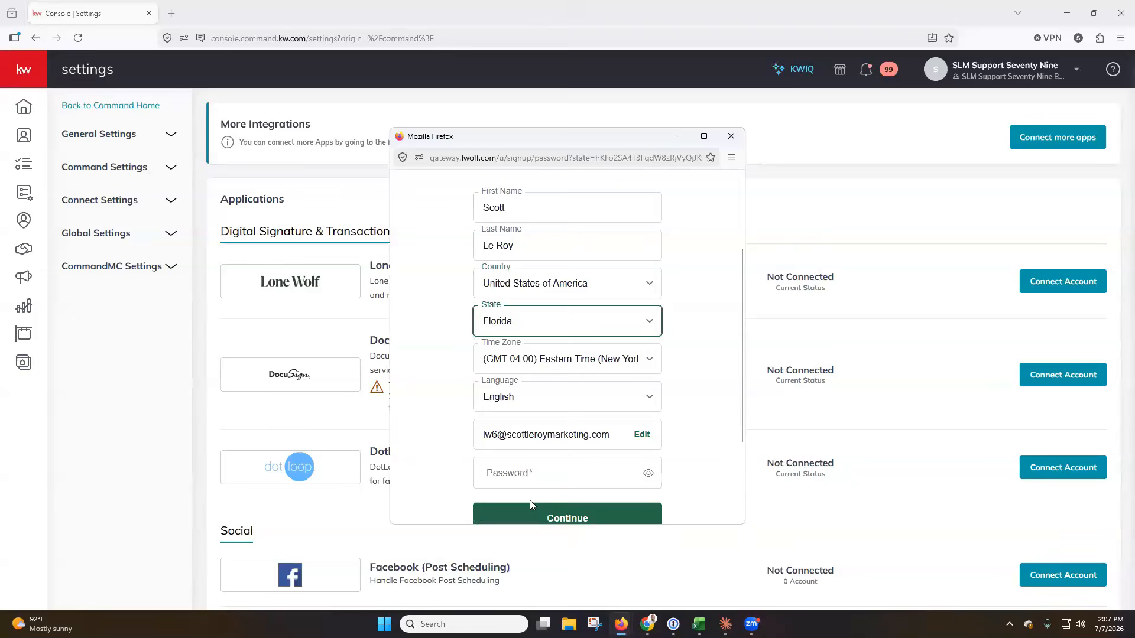
click(661, 368)
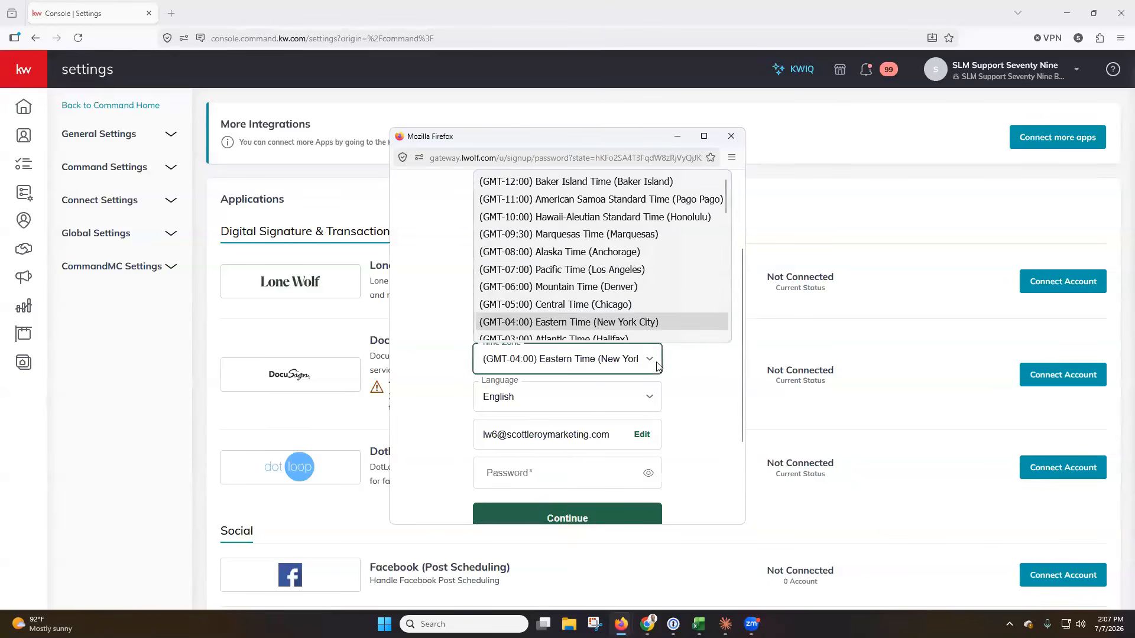
click(697, 400)
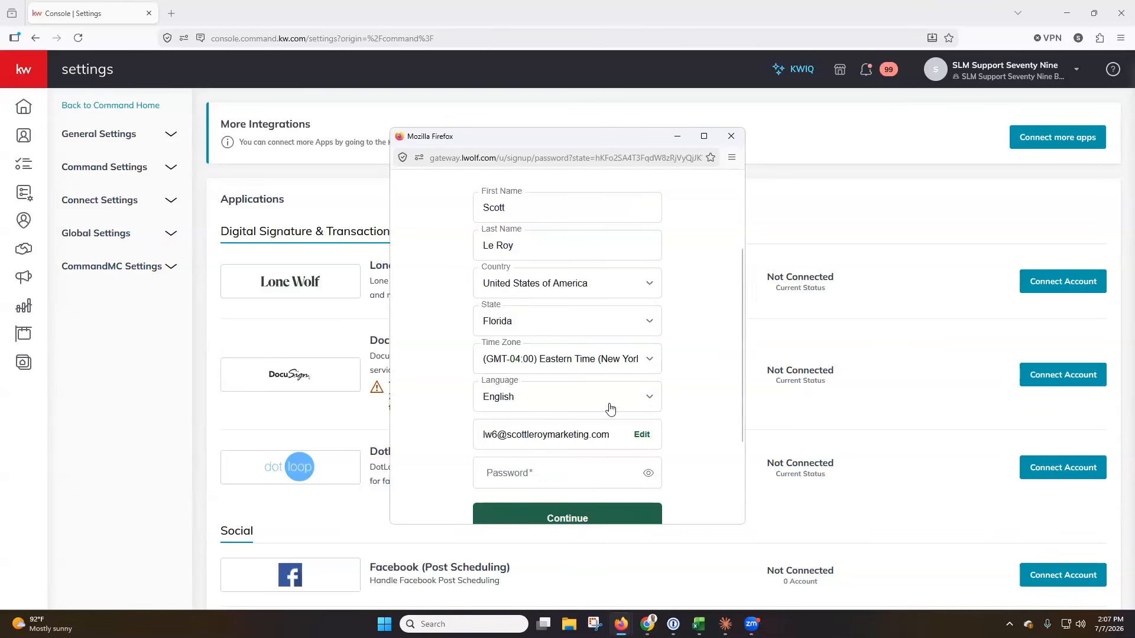
click(544, 473)
Type a password that turns every Lone Wolf requirement check green.
scroll(674, 329, down, 2)
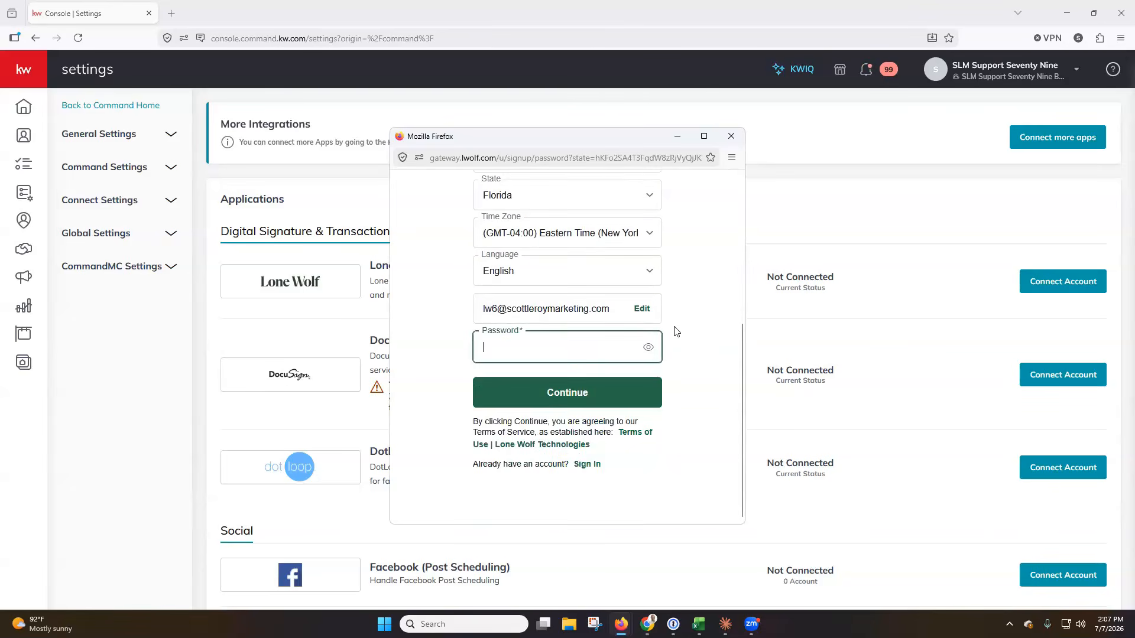
click(540, 357)
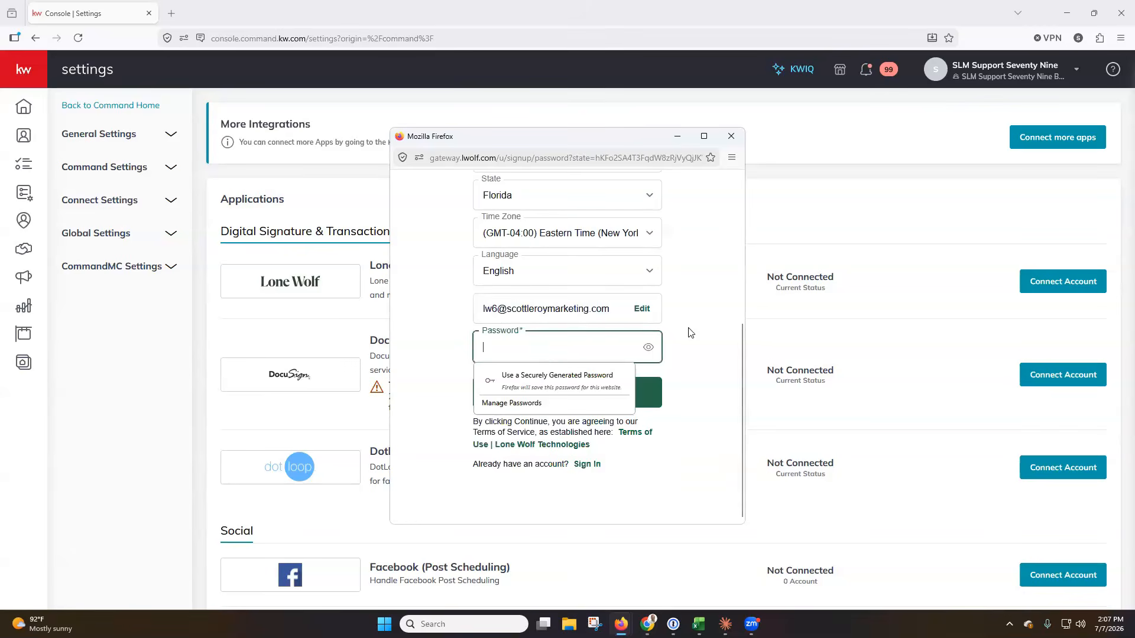
text(•••)
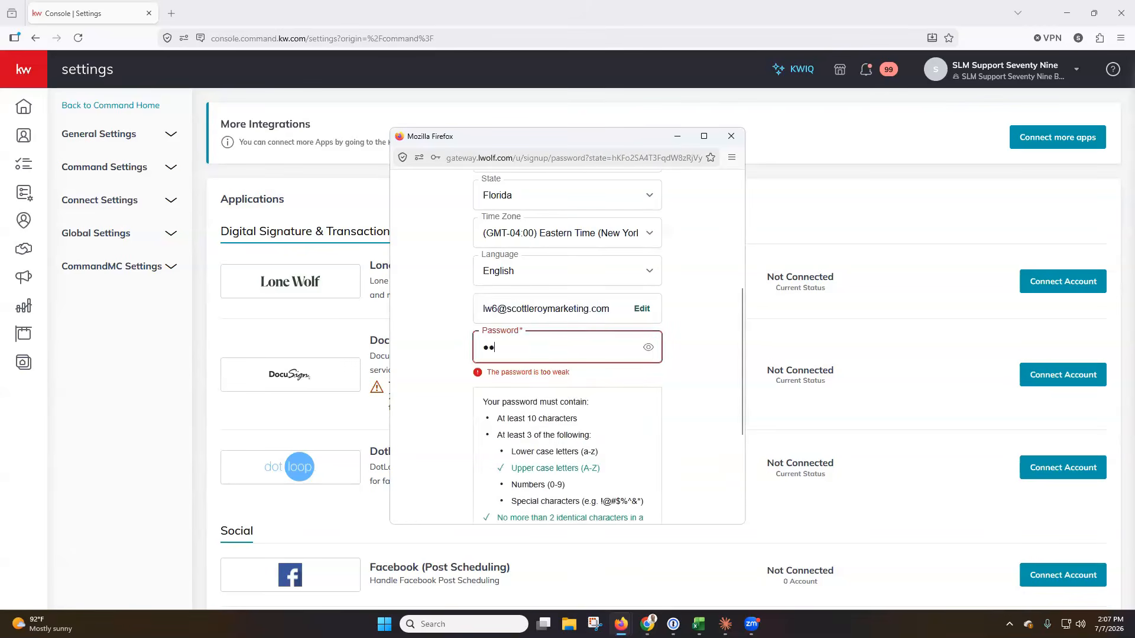
scroll(621, 434, down, 2)
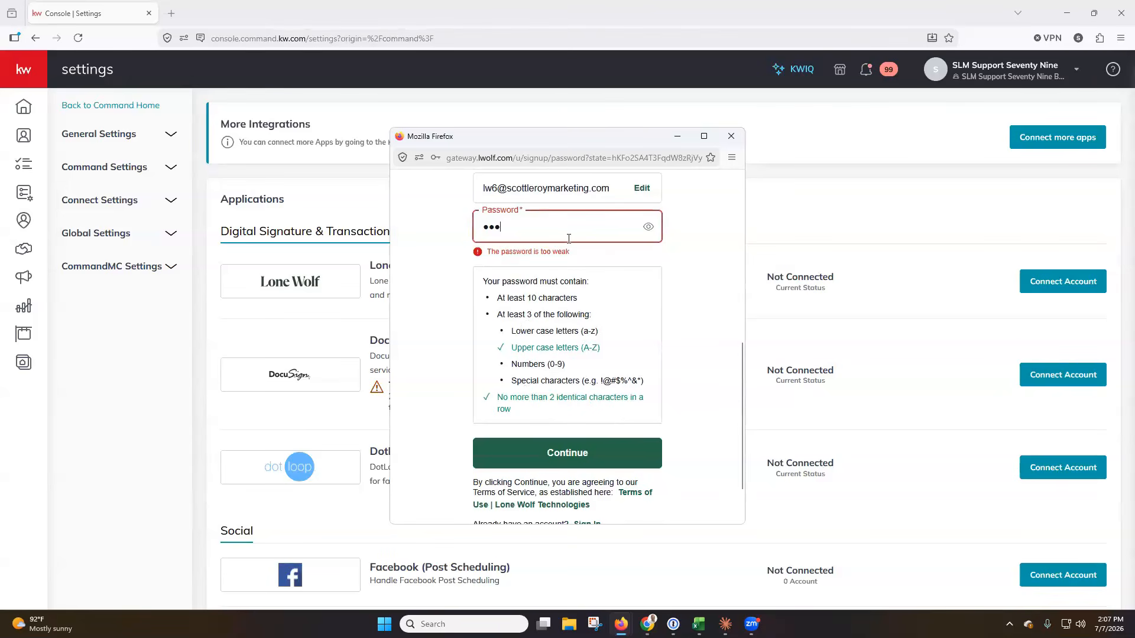
text(••••••••)
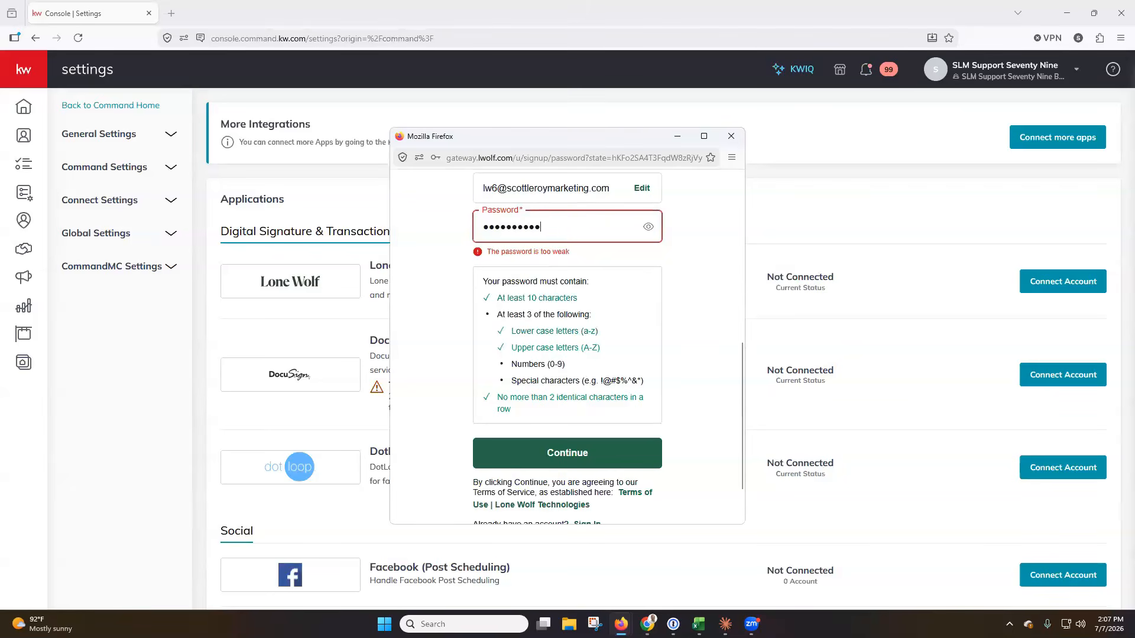
text(••••••)
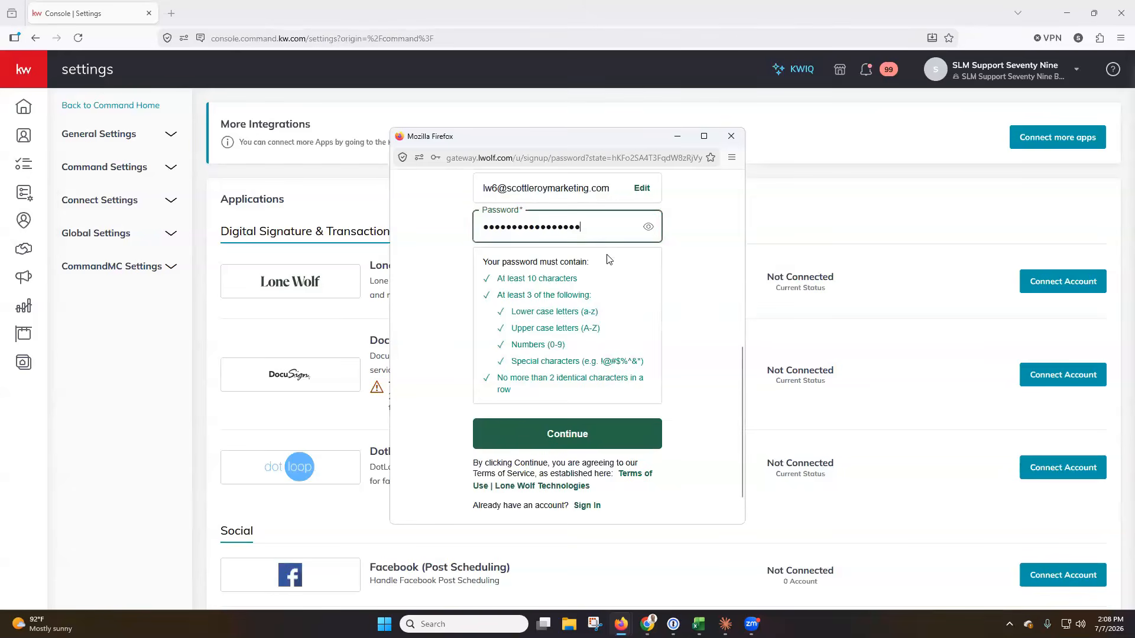
click(686, 276)
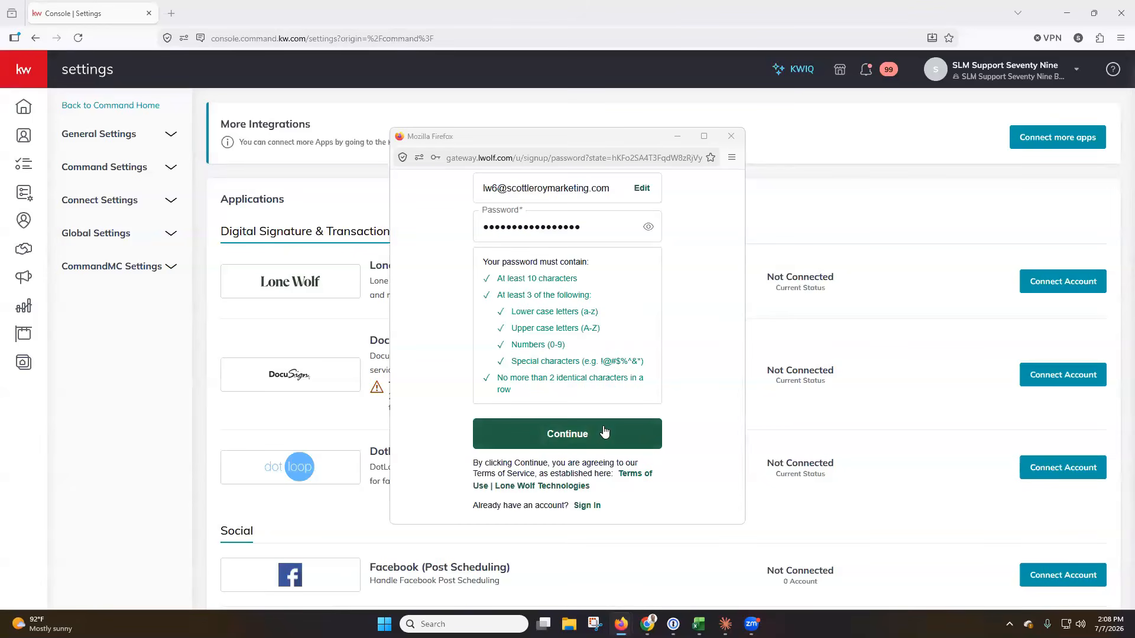
Submit the sign-up form and decline Firefox's offer to save the password.
click(574, 436)
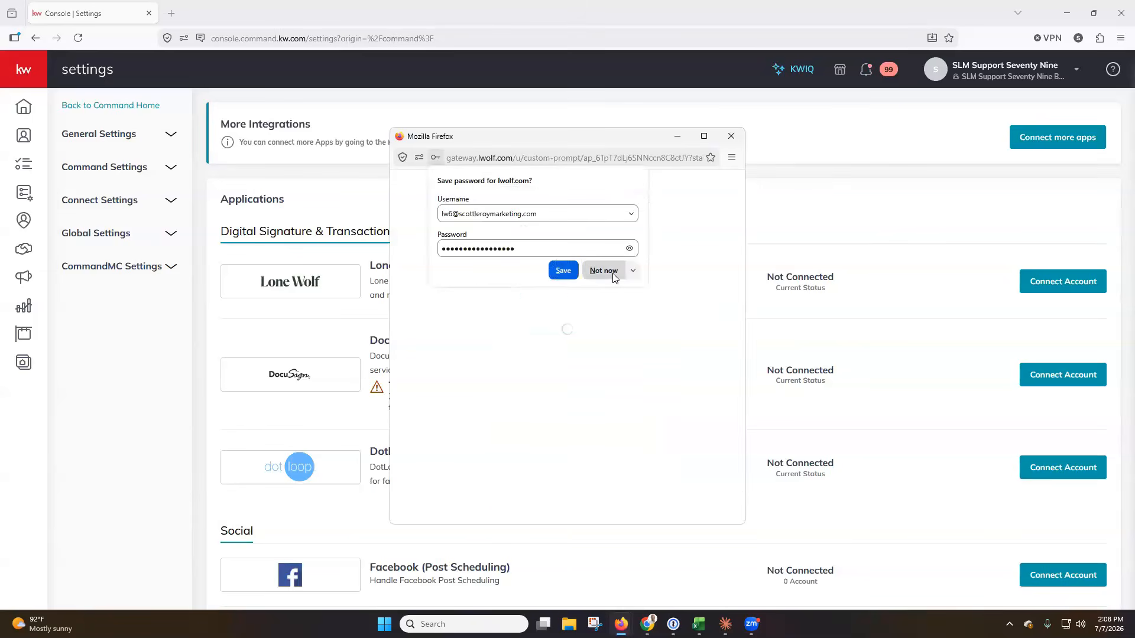
click(612, 273)
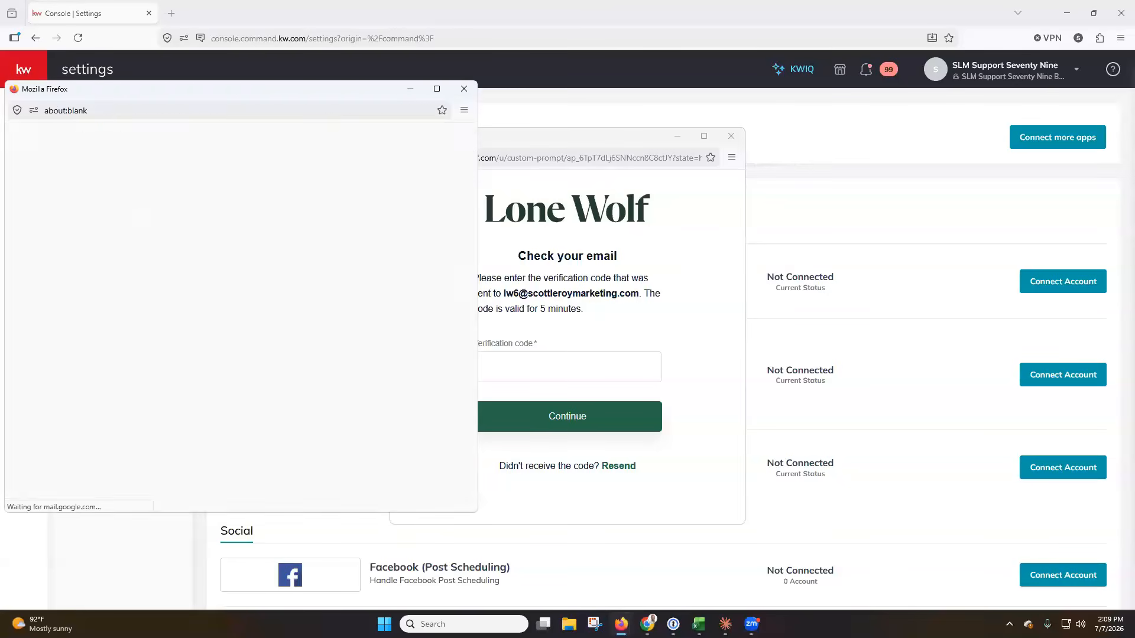
Maximize the Lone Wolf welcome email and select its six-digit verification code.
drag(352, 92, 614, 102)
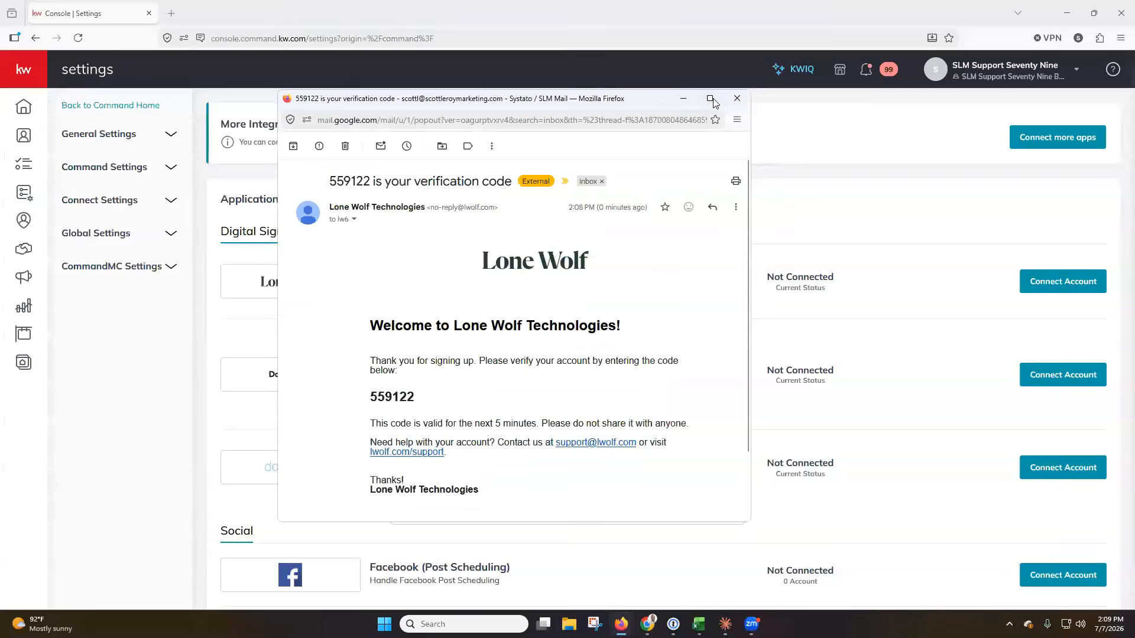
double_click(614, 103)
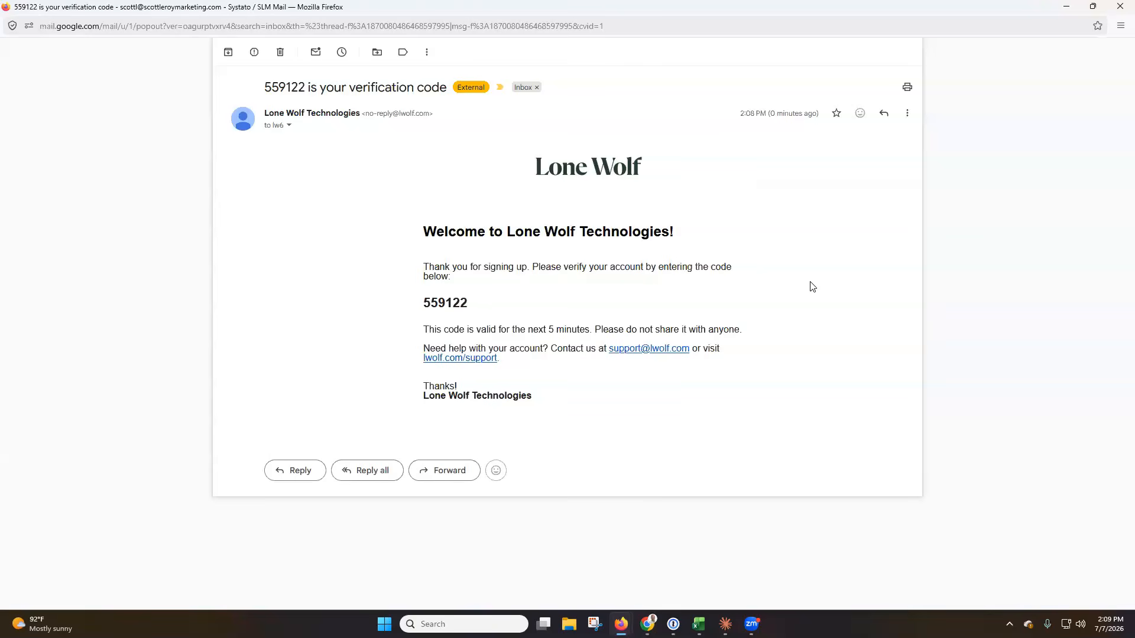
drag(475, 307, 422, 304)
key(ctrl+c)
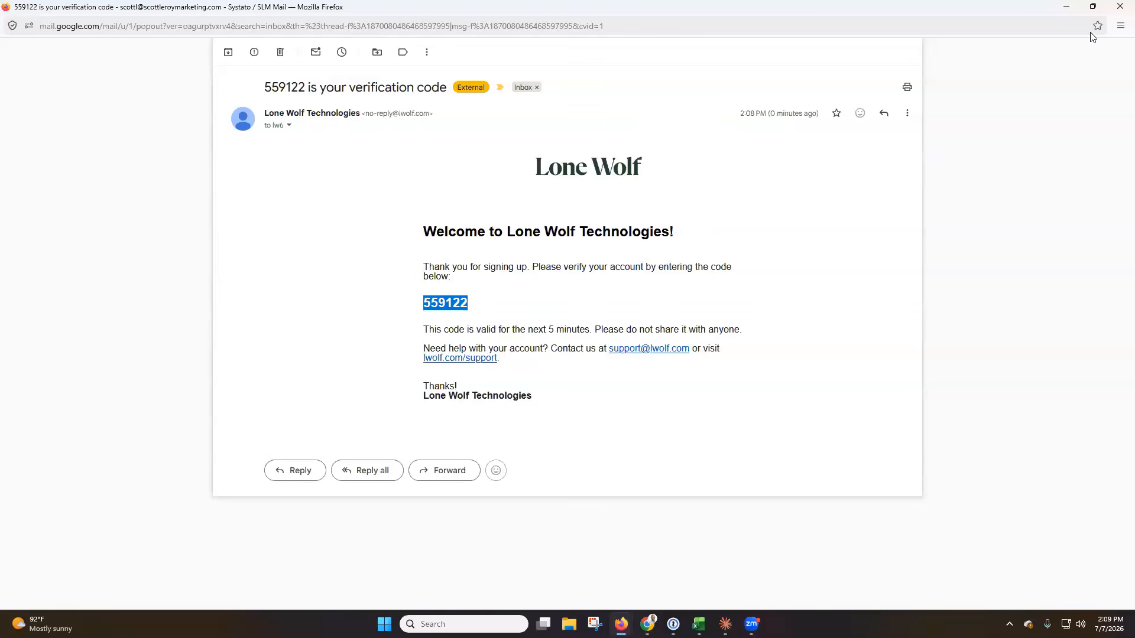
Paste the copied code into Lone Wolf's verification field, submit it, then close the Foundation window.
click(1119, 6)
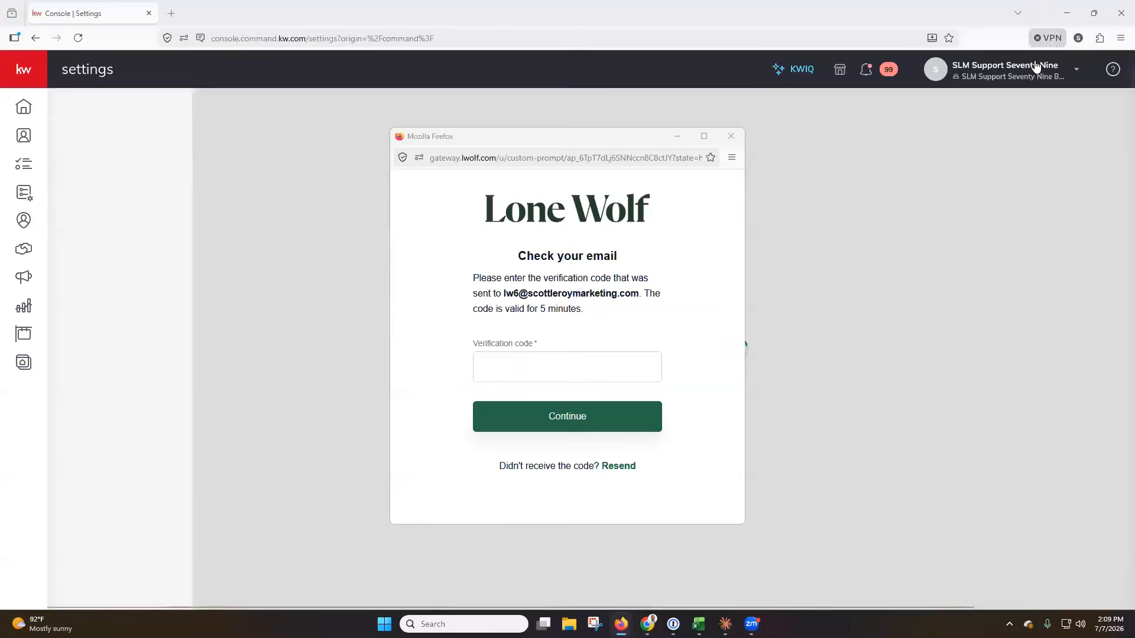
click(486, 369)
key(ctrl+v)
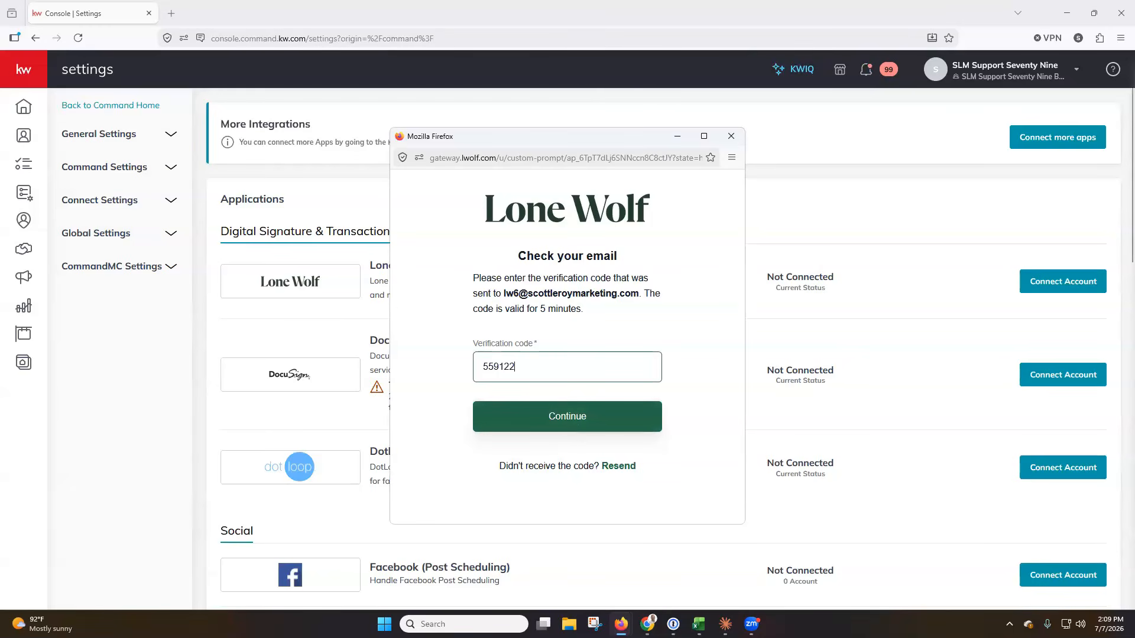
click(571, 424)
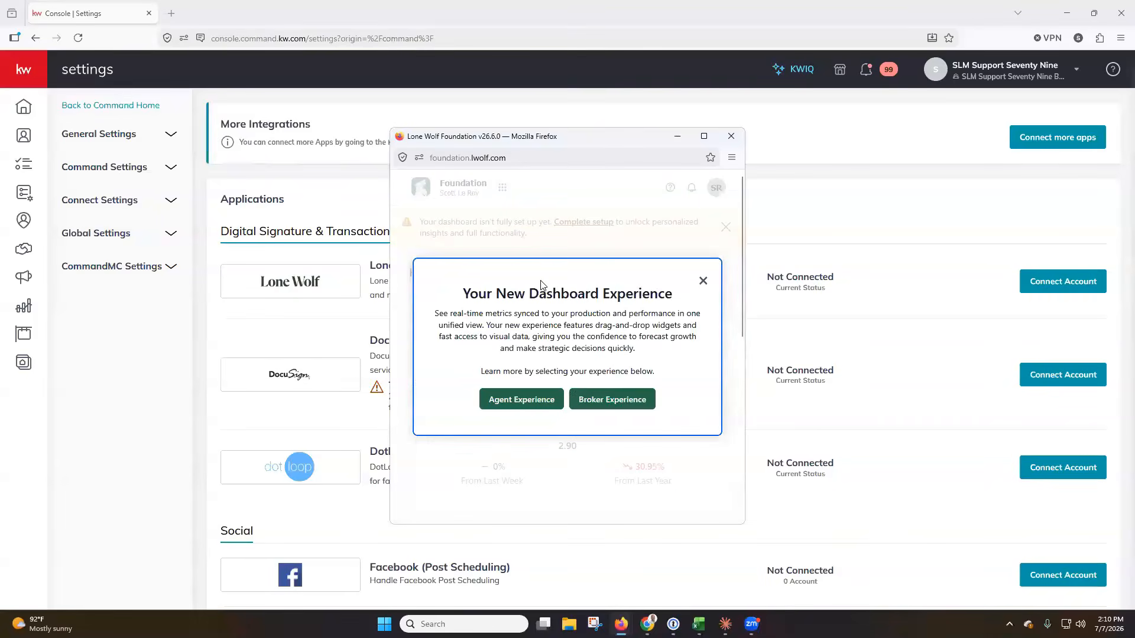
click(731, 138)
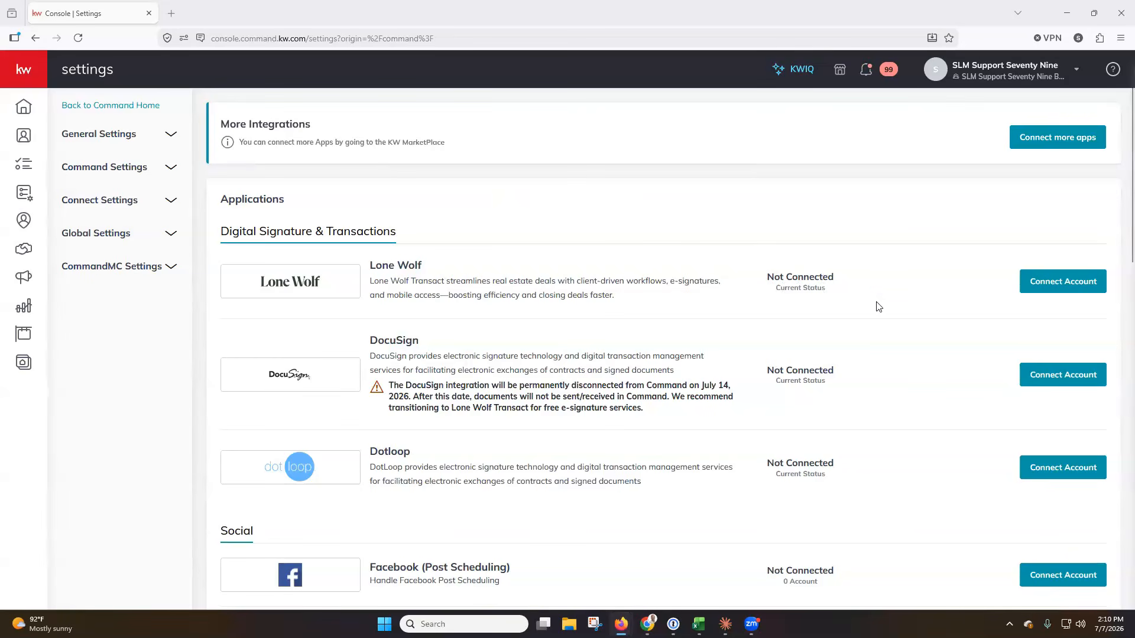
Reload settings to confirm Lone Wolf shows Connected, then return to the Home dashboard.
click(78, 37)
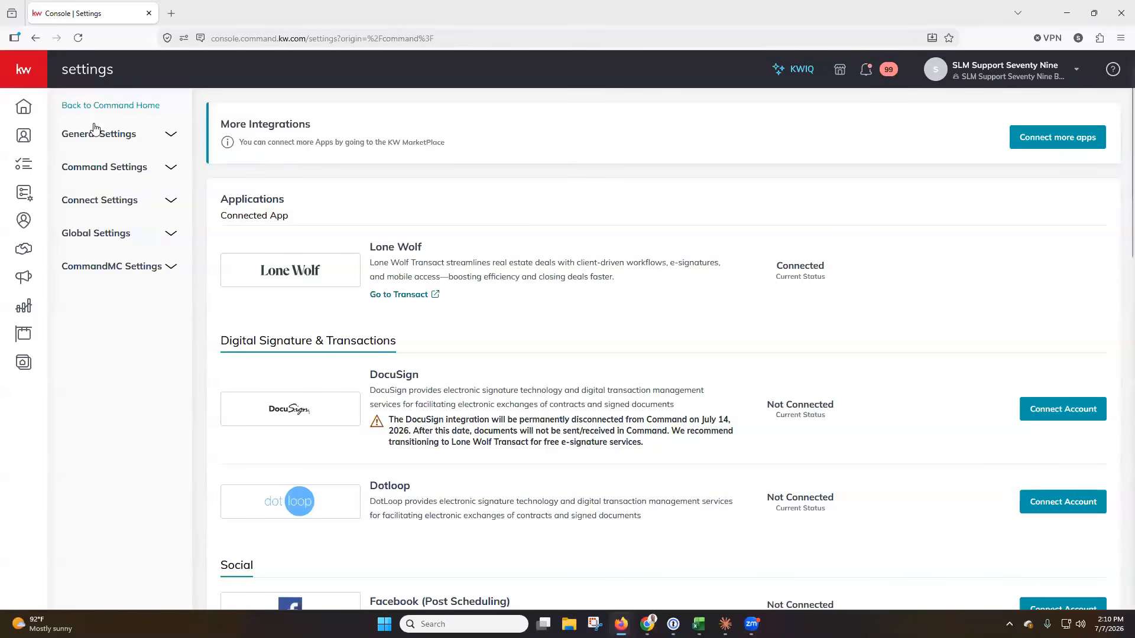
click(30, 112)
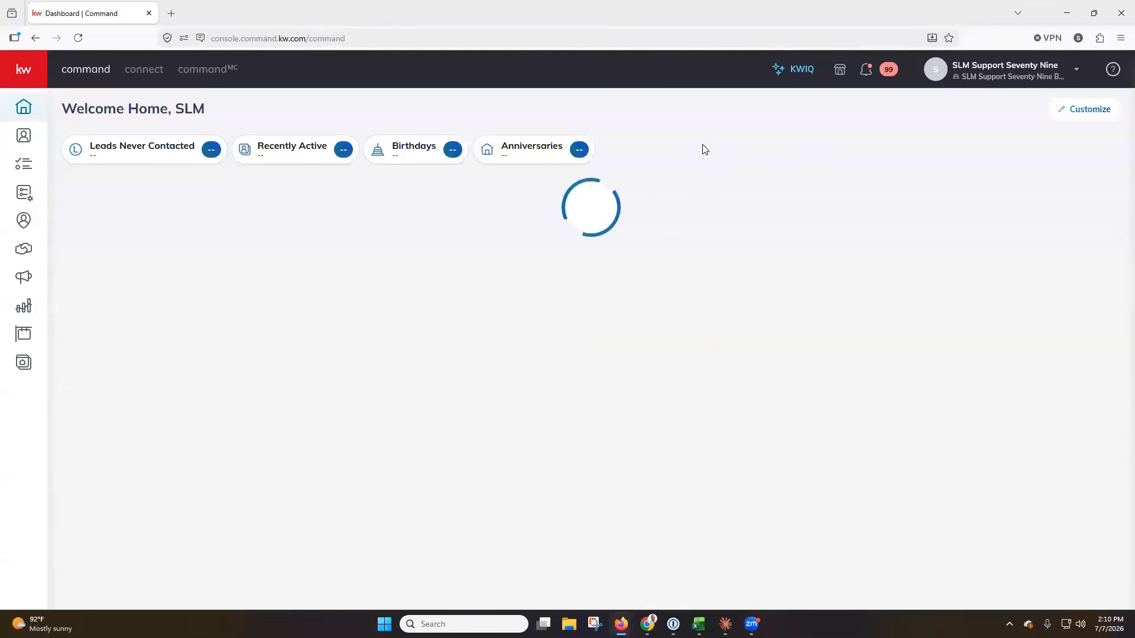
Go to the account Settings page through the profile dropdown.
click(1031, 71)
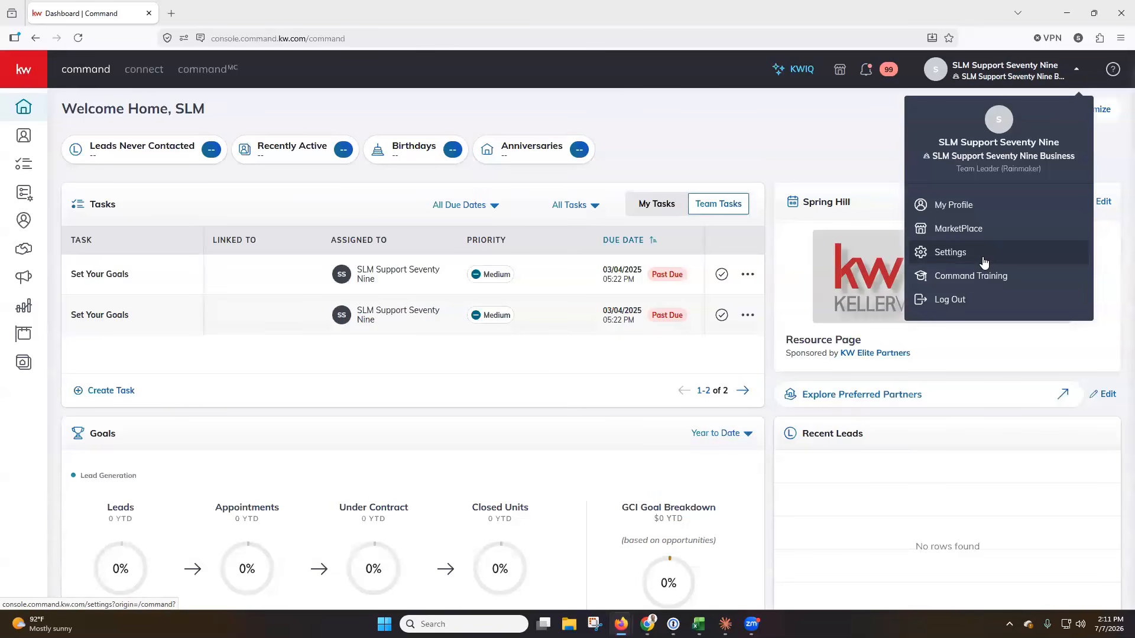
click(984, 262)
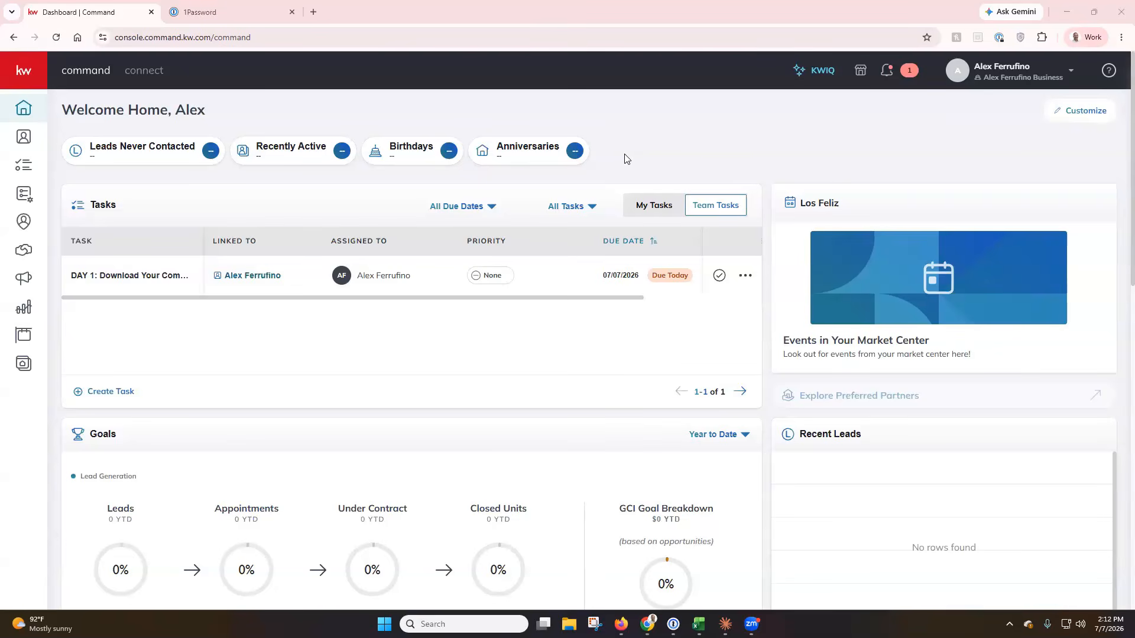
Go to KW Command's Opportunities pipelines and expand the Create Opportunity type menu.
mouse_move(35, 189)
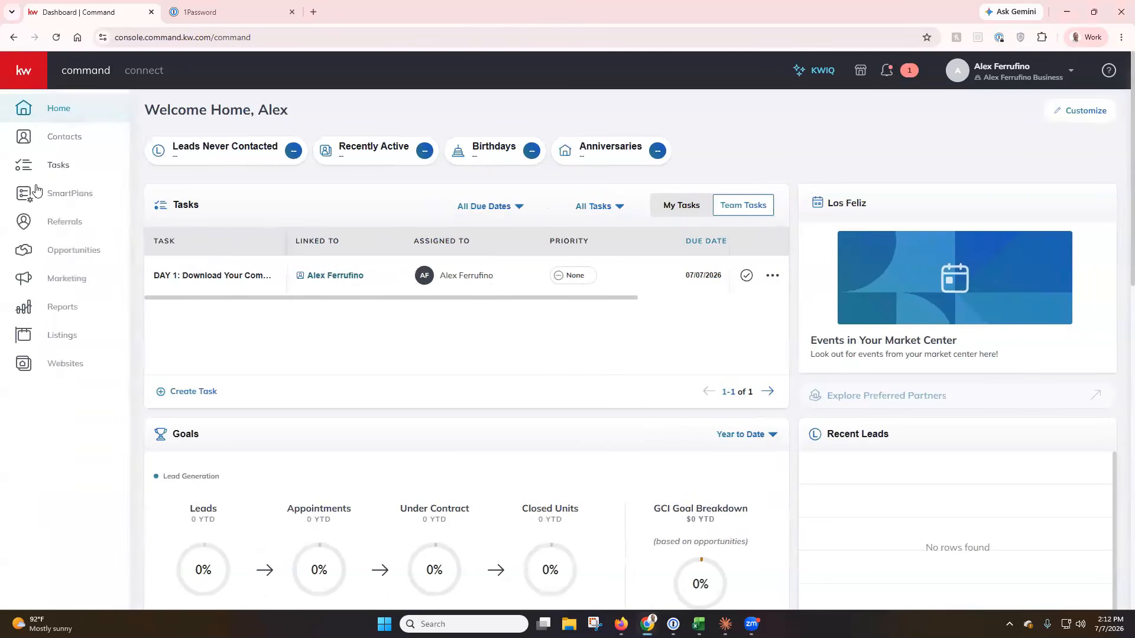
click(65, 253)
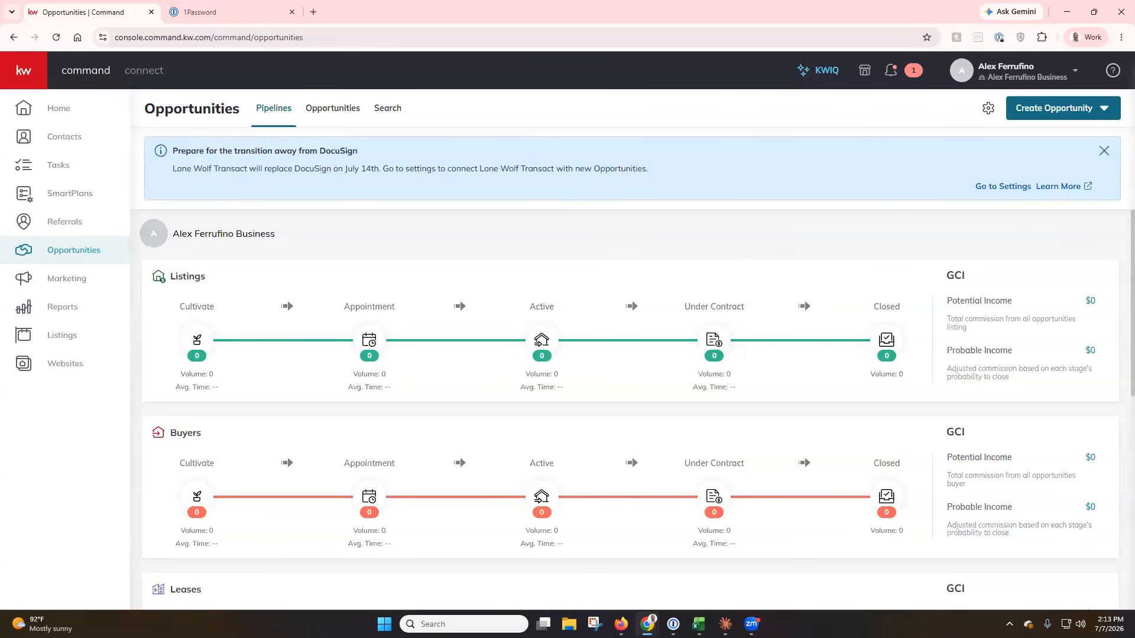
click(1097, 120)
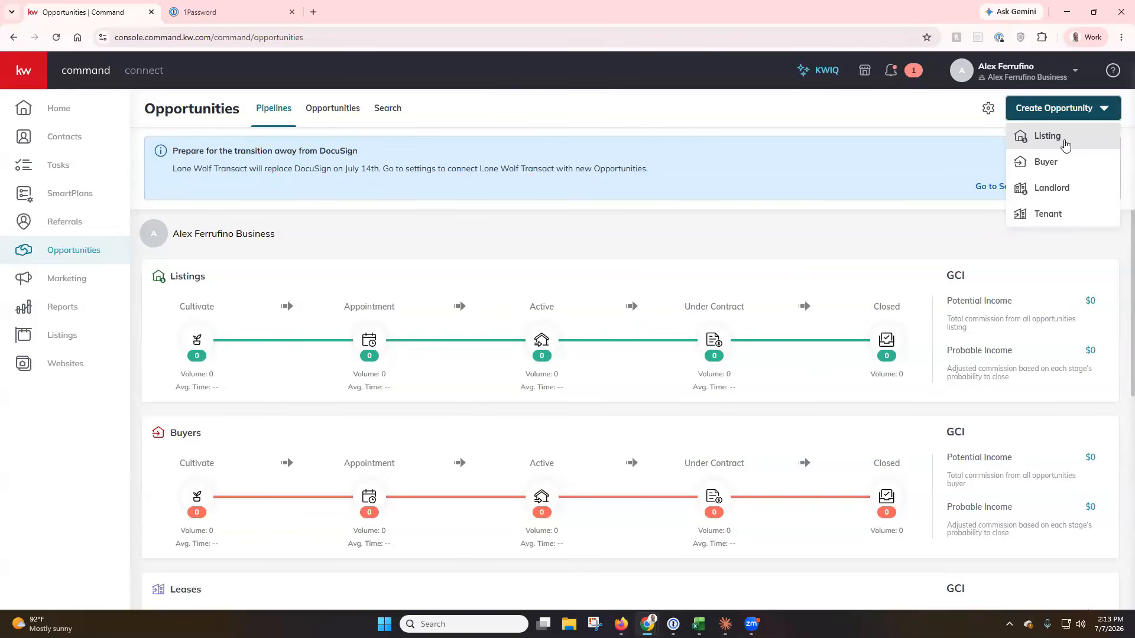
Start a Listing opportunity, pick the seller contact, and fill in 123 Main Street from the suggestion.
click(1064, 145)
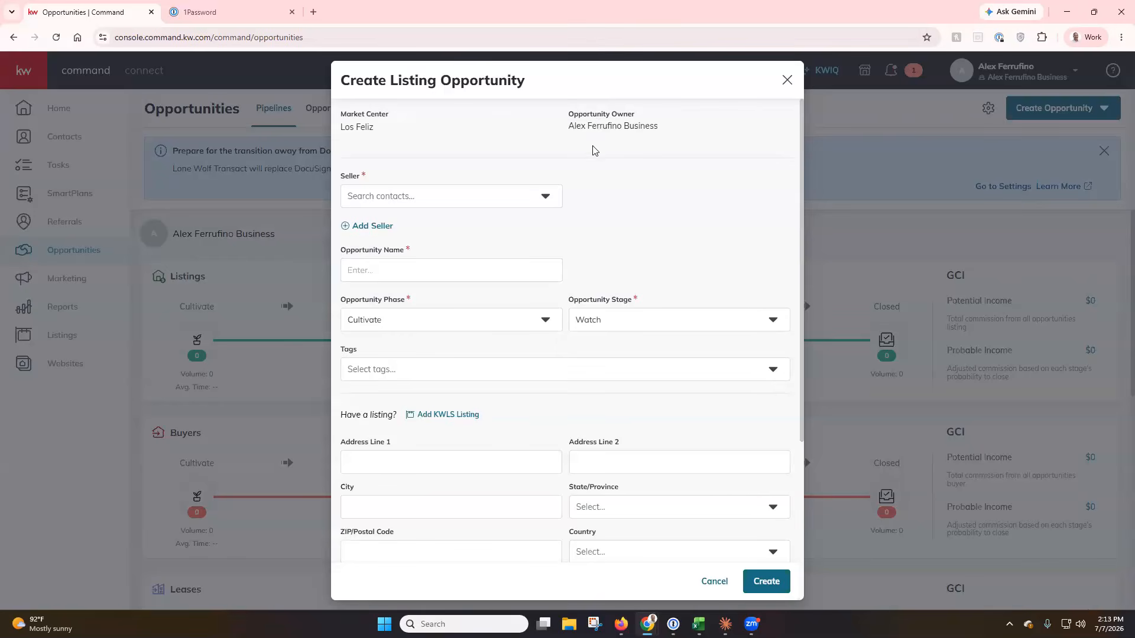
click(476, 205)
text(Scott)
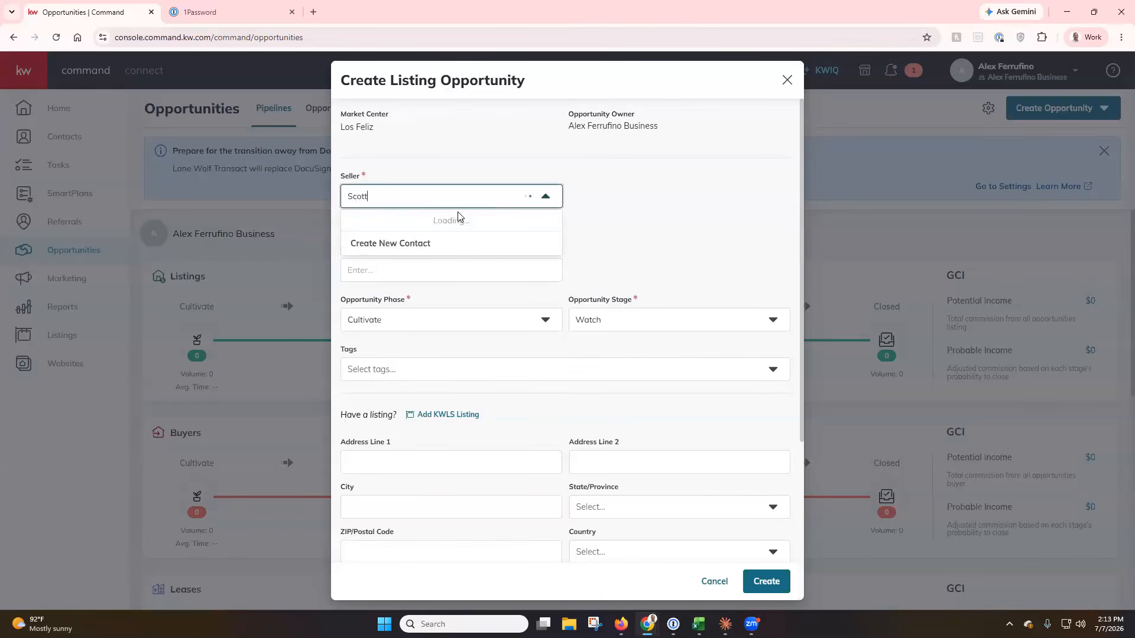
click(448, 223)
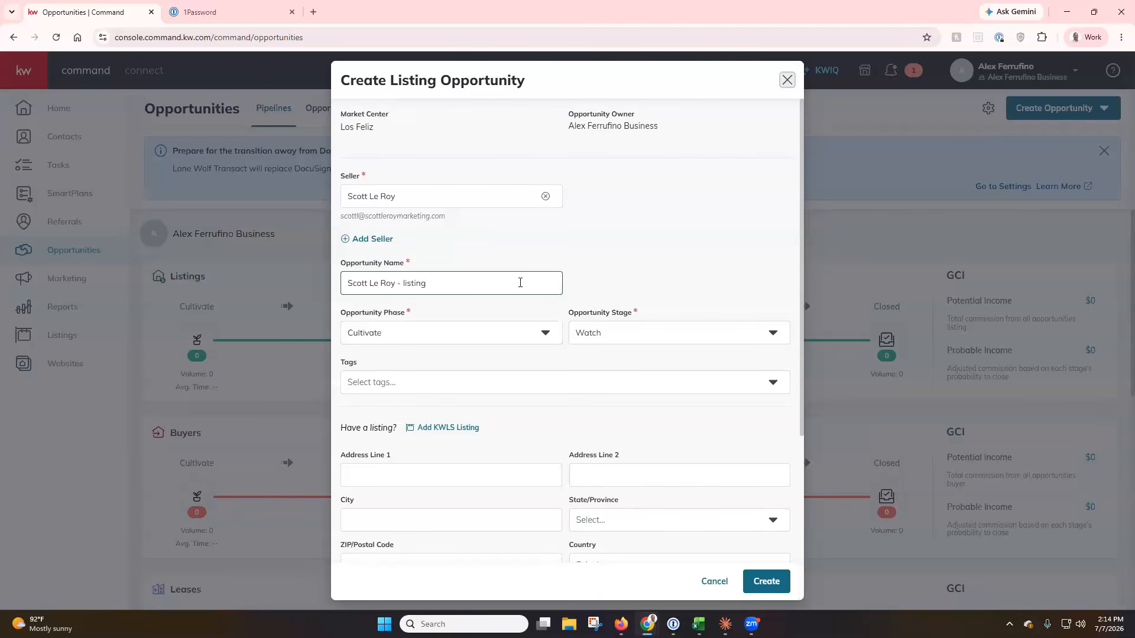
scroll(520, 283, down, 4)
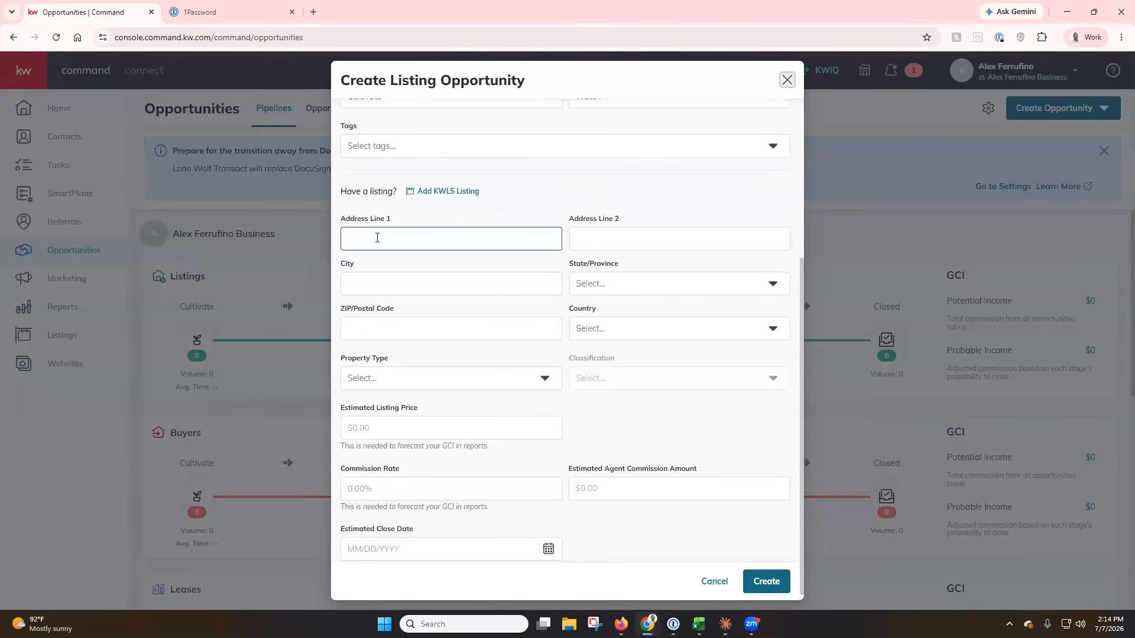
click(409, 238)
text(123 Main)
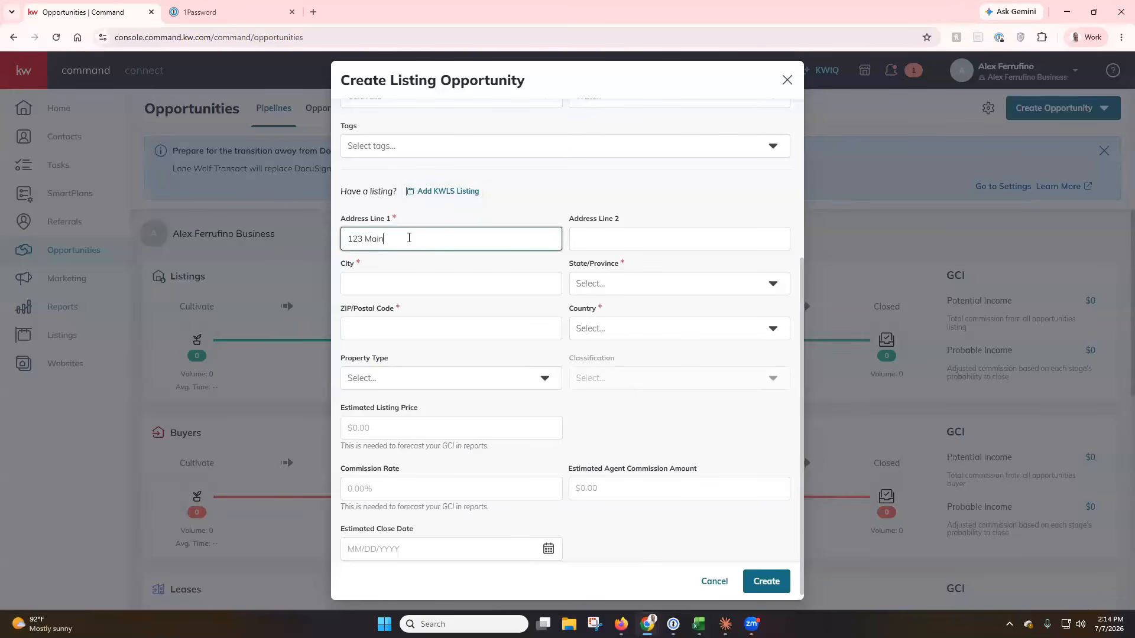
text( Street)
click(413, 268)
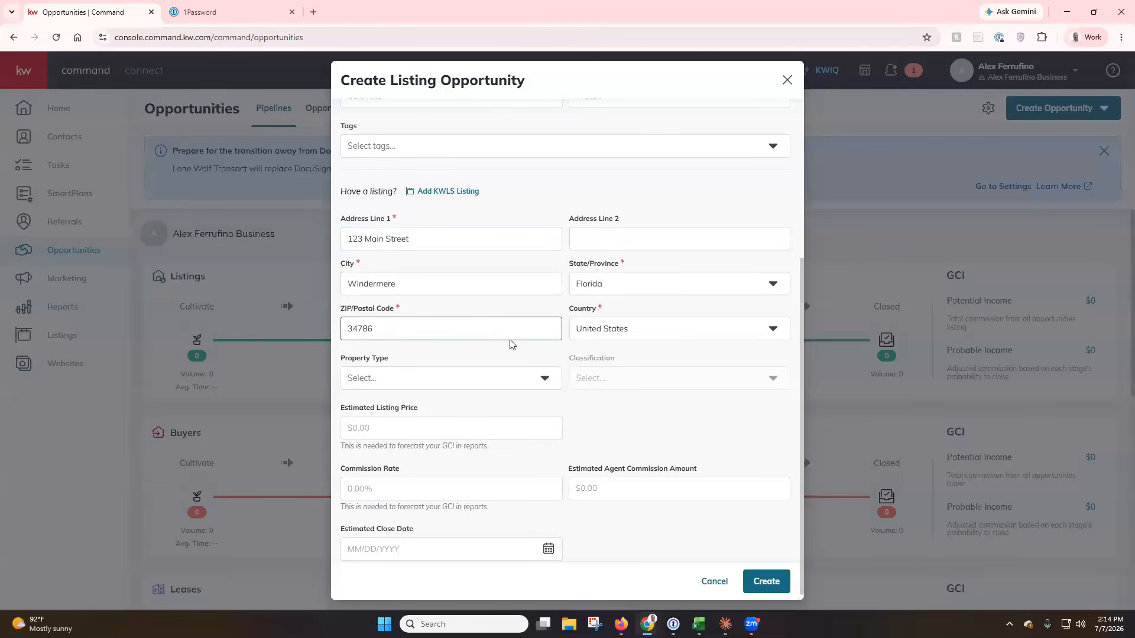
Set Residential/Resale, $500,000 price, 3% commission and a 07/31/2026 close date.
click(535, 378)
click(494, 399)
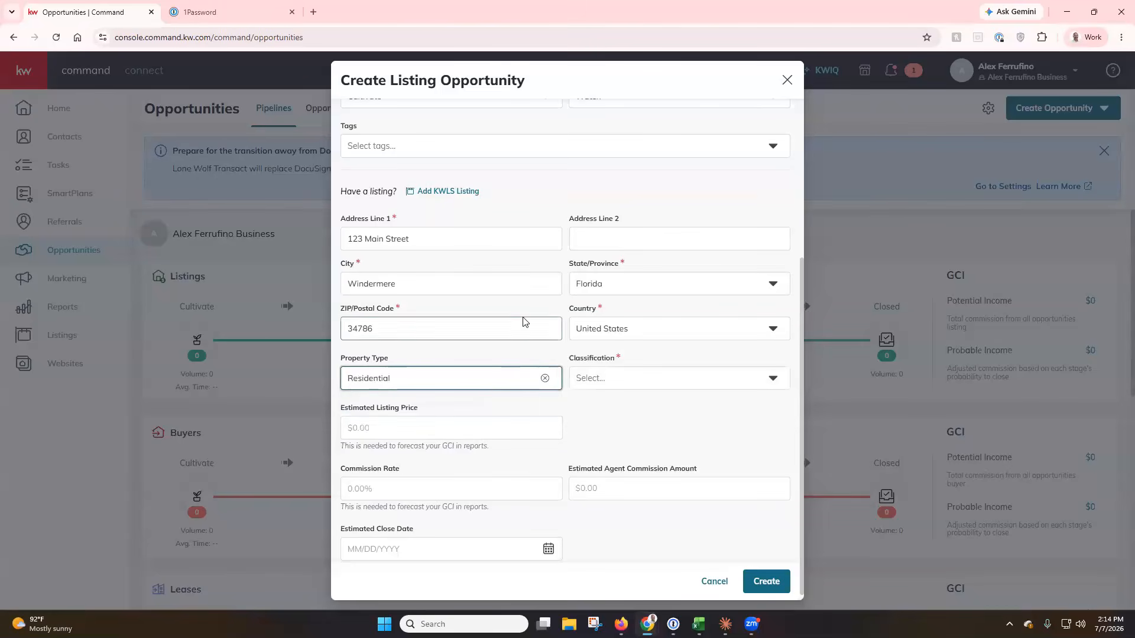
click(633, 367)
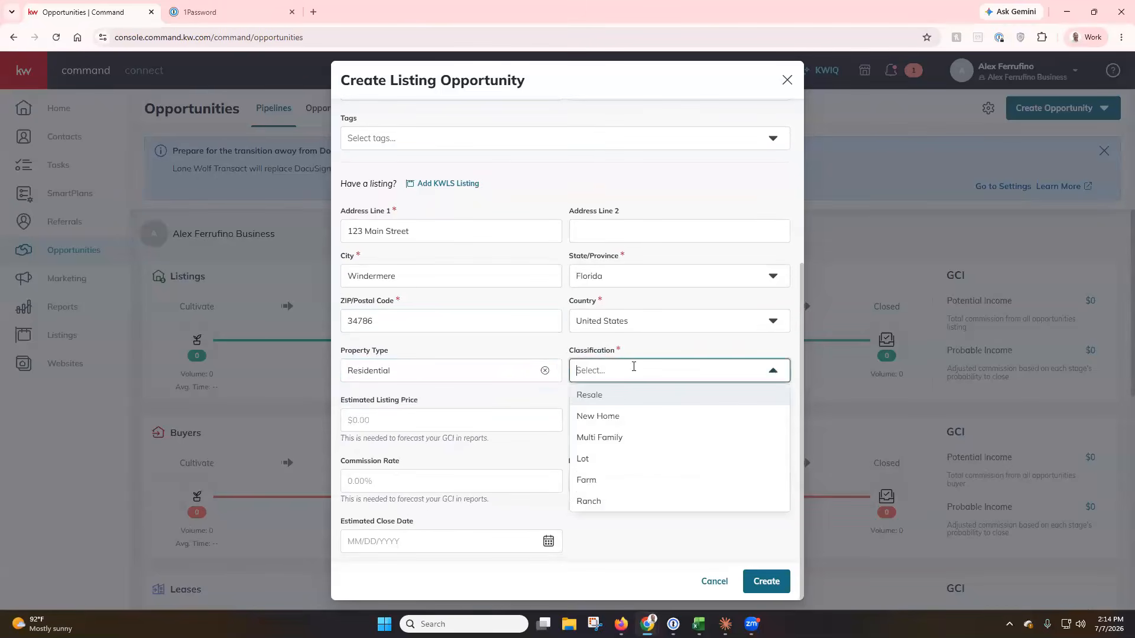
click(623, 397)
click(435, 417)
text(500,000)
click(408, 479)
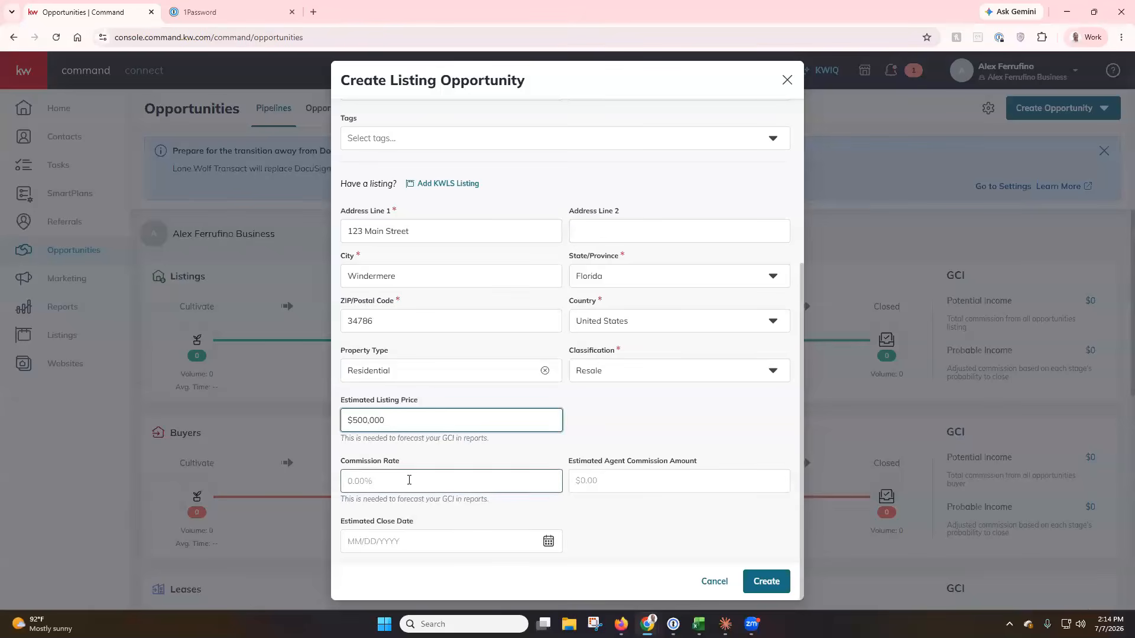
text(3)
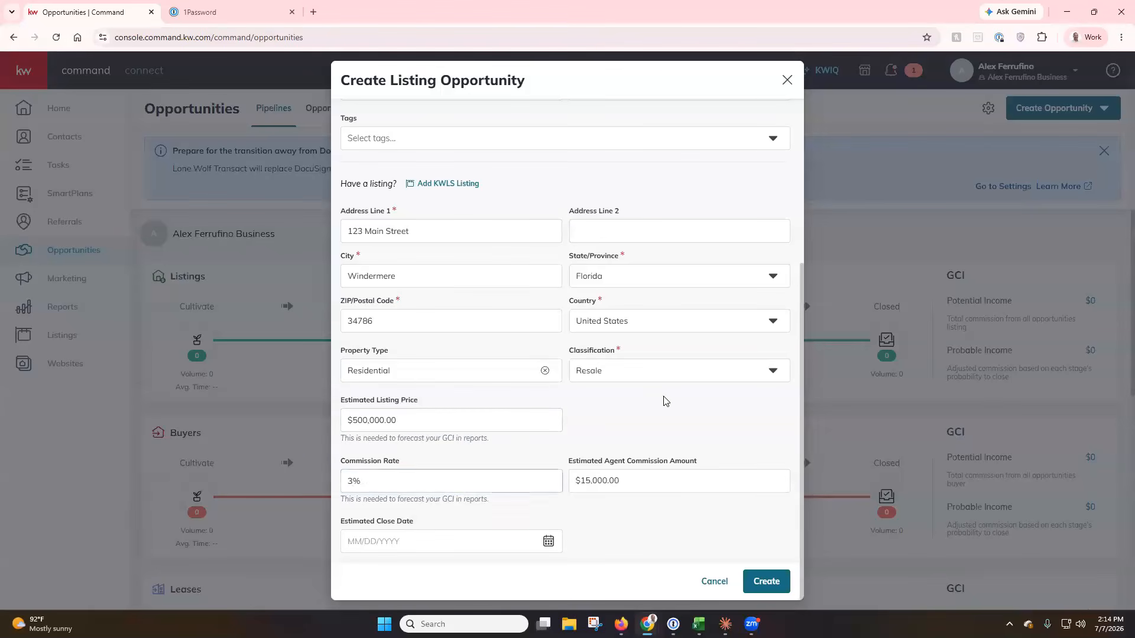
click(548, 541)
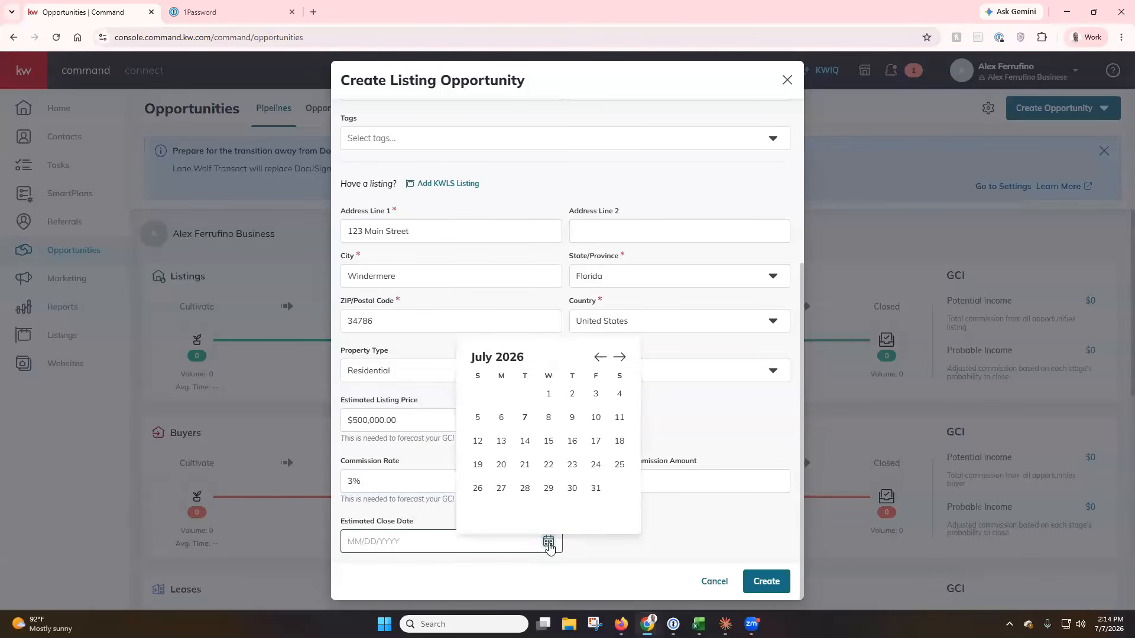
click(595, 489)
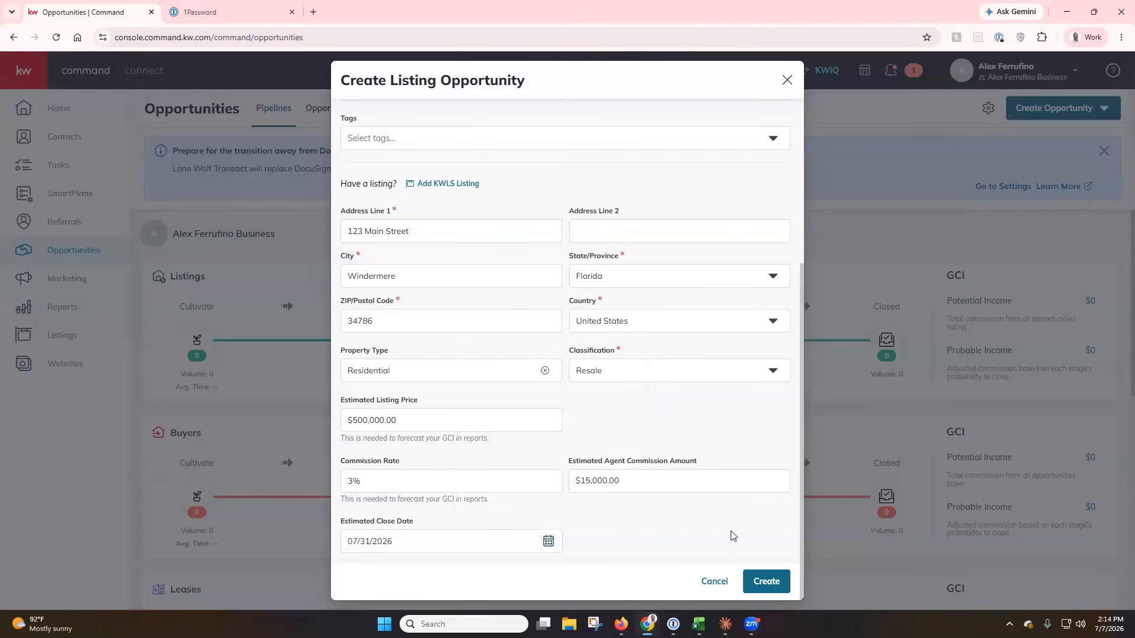
Create the listing opportunity, skip the workflow tour, and go to its Documents page.
click(766, 582)
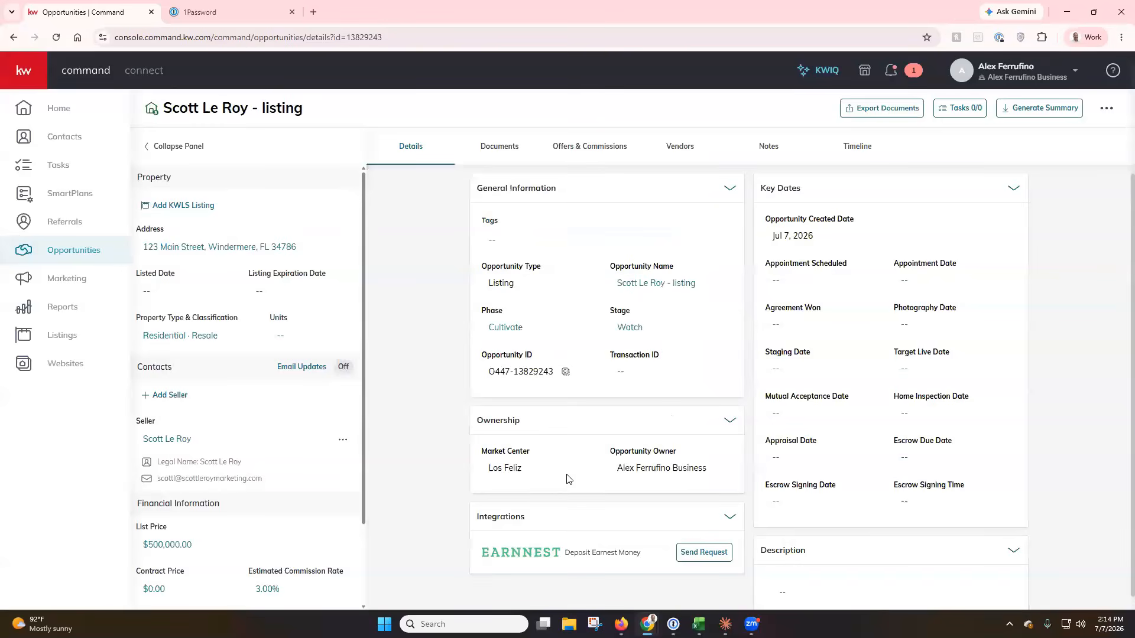
click(567, 476)
click(490, 156)
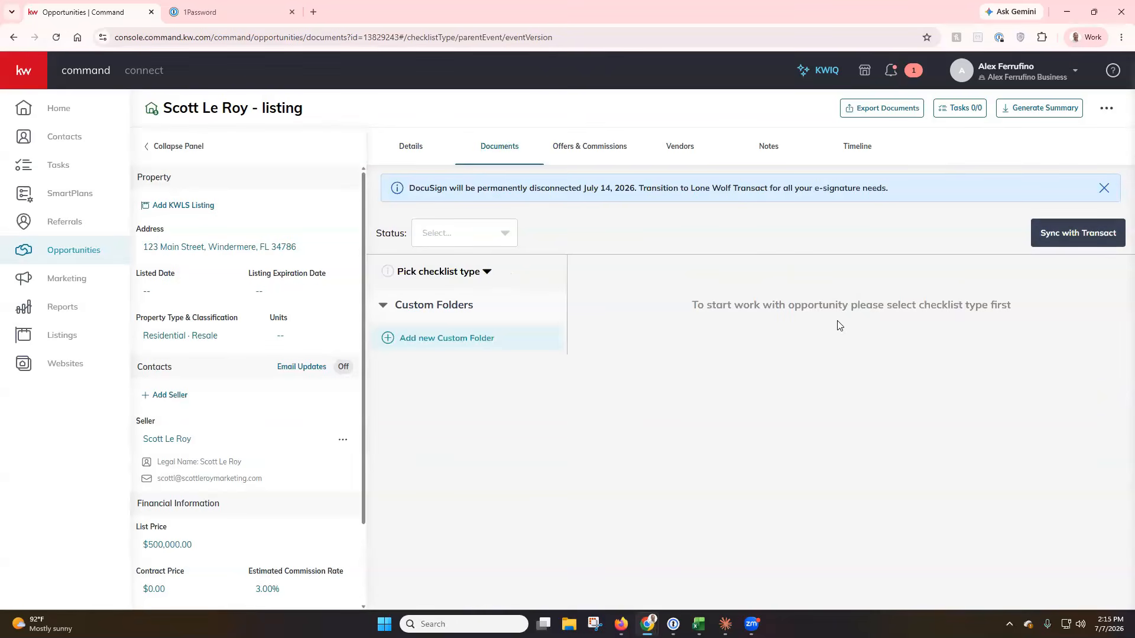
Choose Residential as the listing's document checklist type.
click(487, 272)
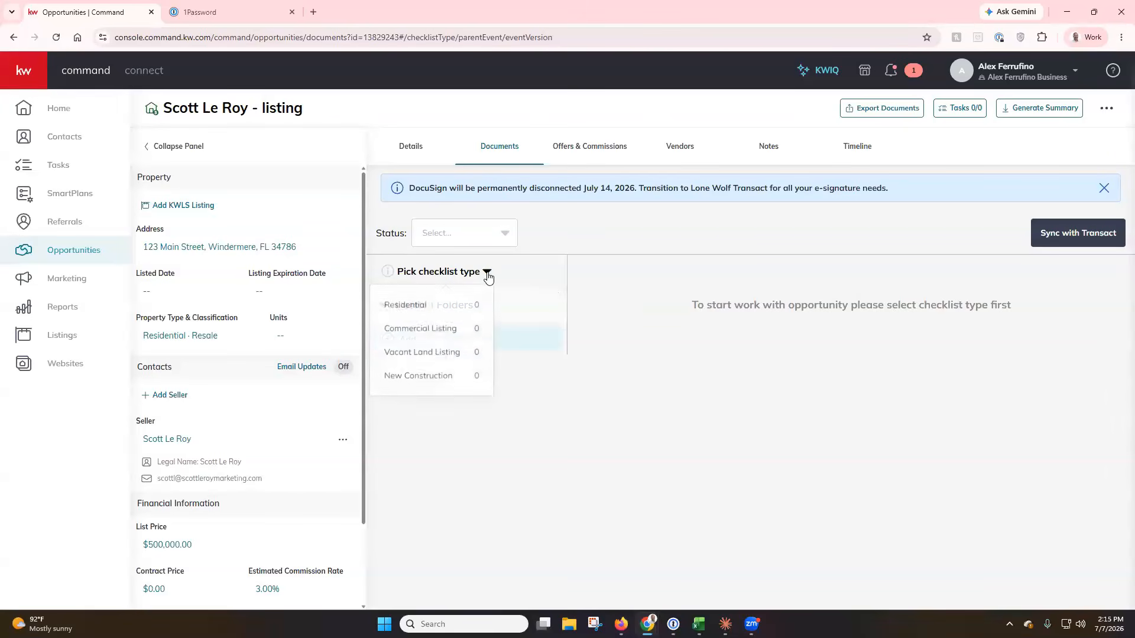
click(452, 308)
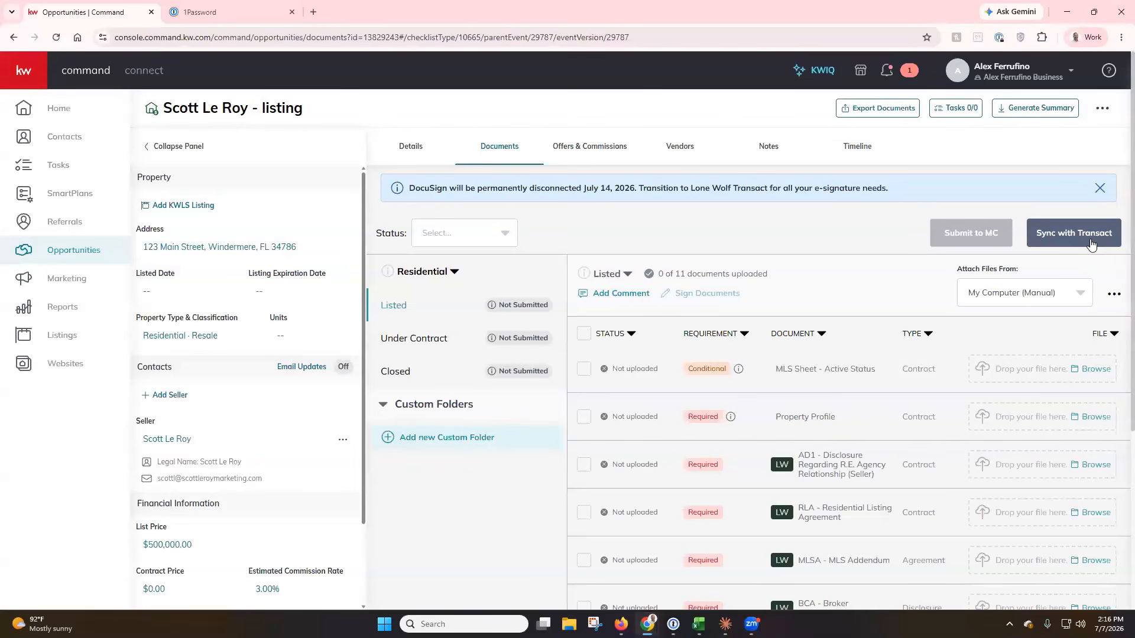
click(1090, 244)
Sync the 123 Main Street listing with Transact.
click(1067, 245)
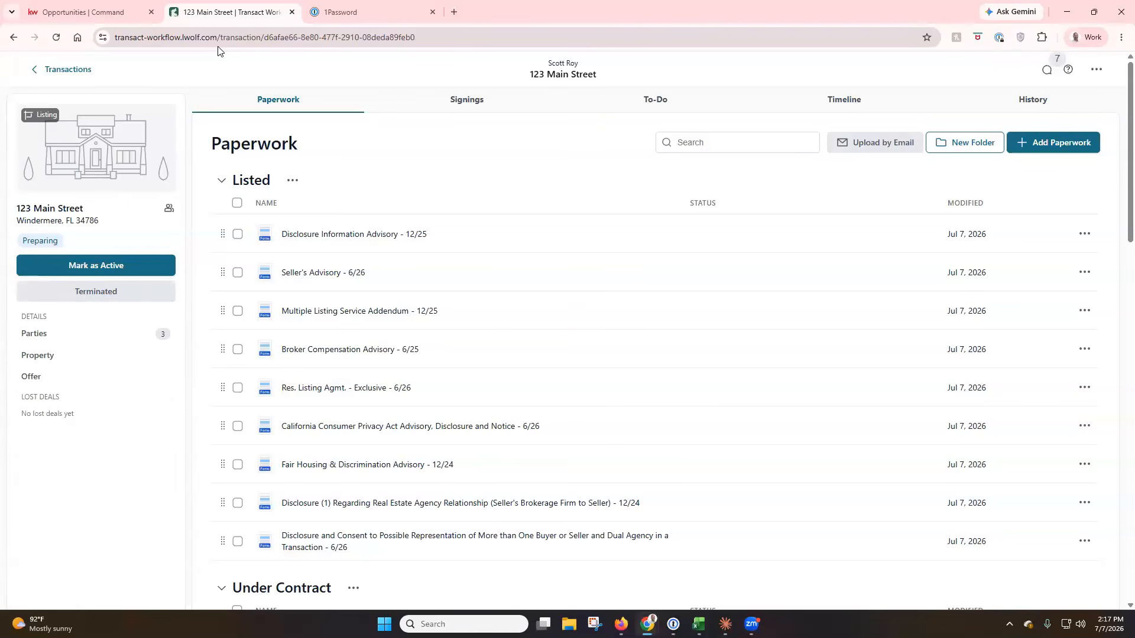
click(80, 11)
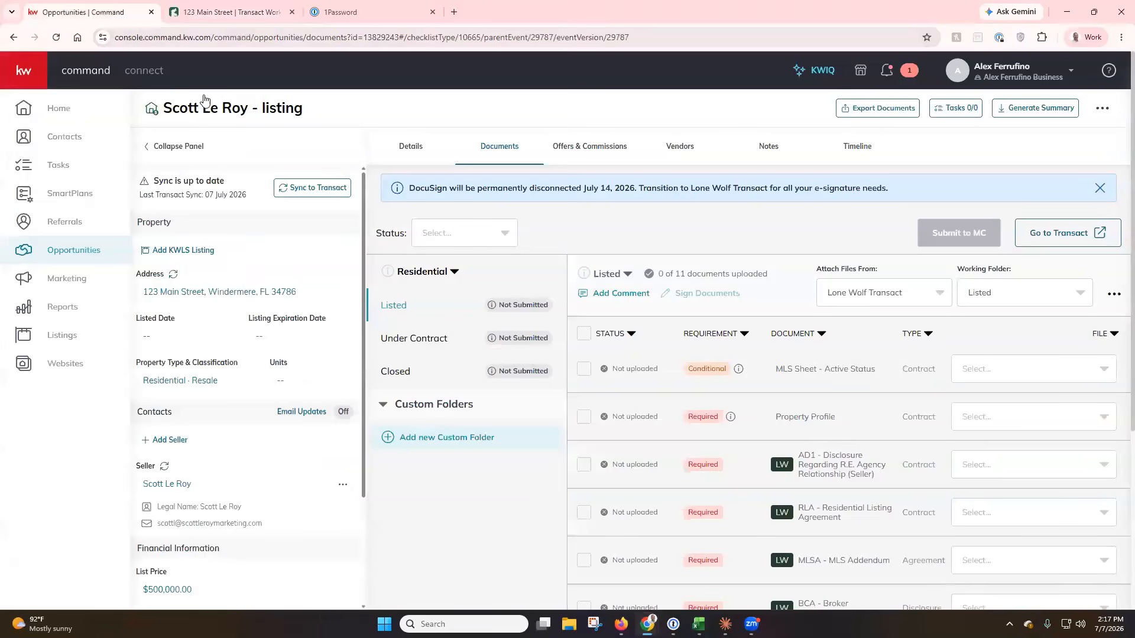
click(1086, 236)
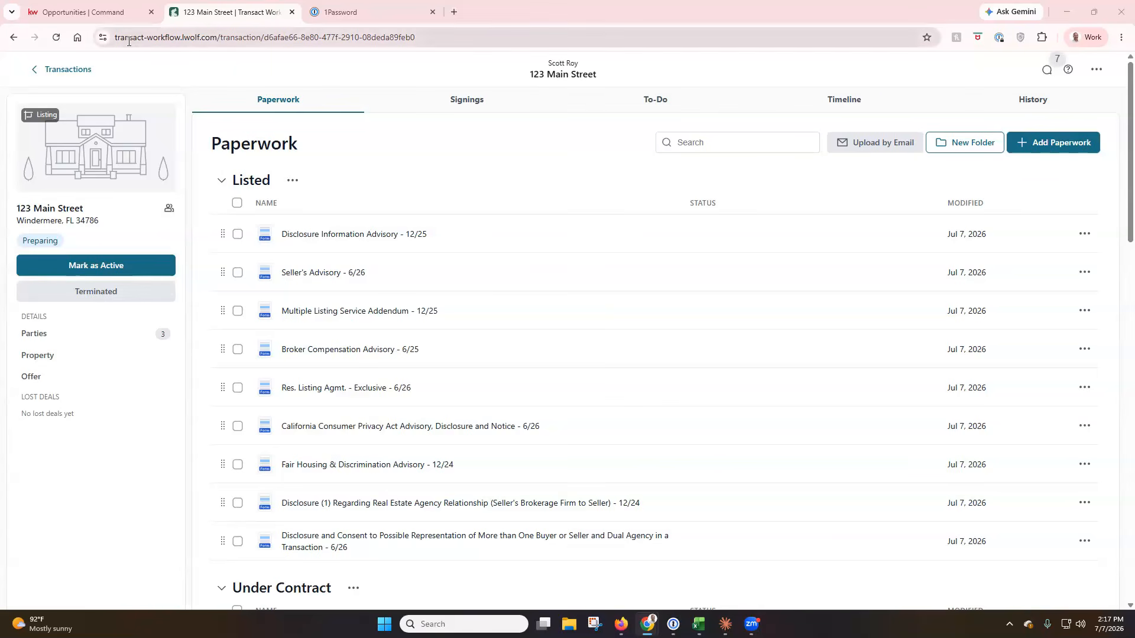
drag(217, 37, 111, 37)
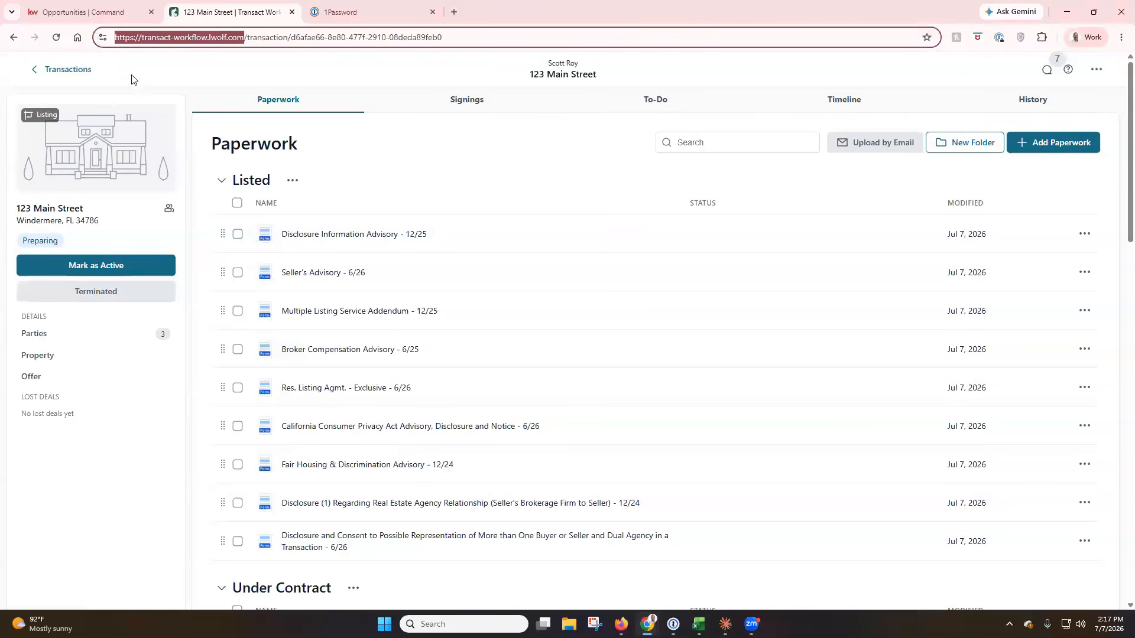
click(380, 145)
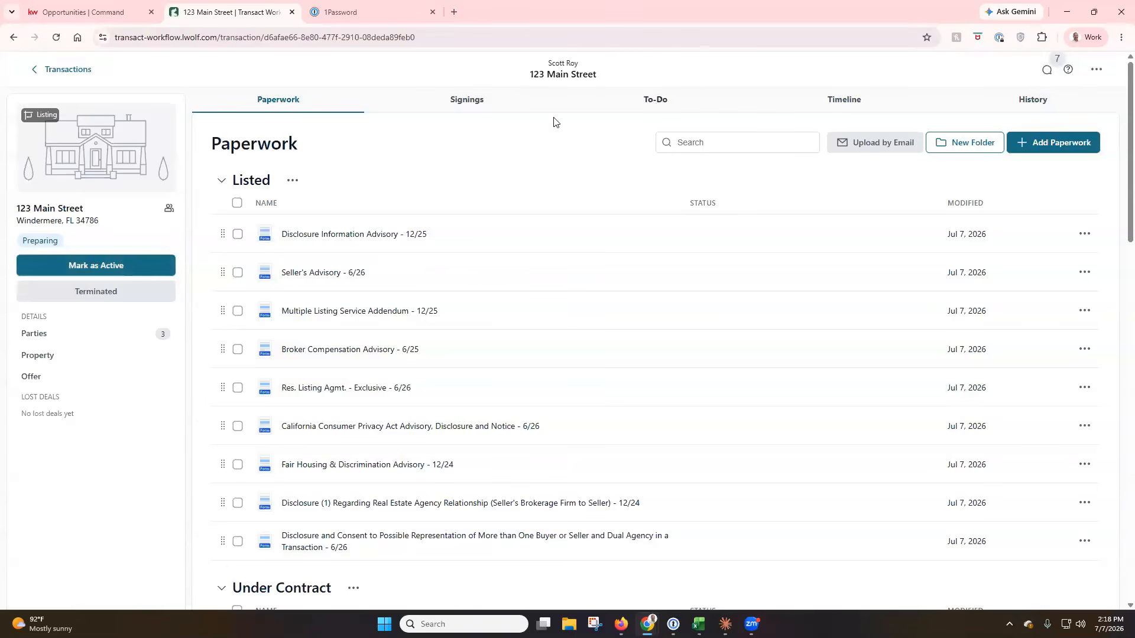
click(133, 267)
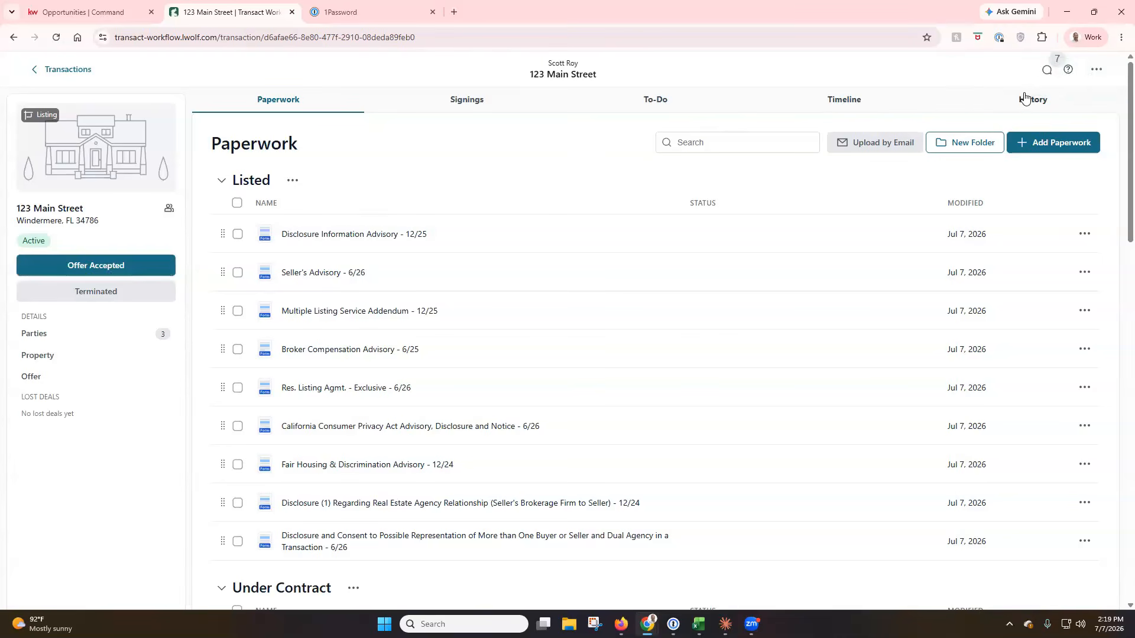
click(1099, 76)
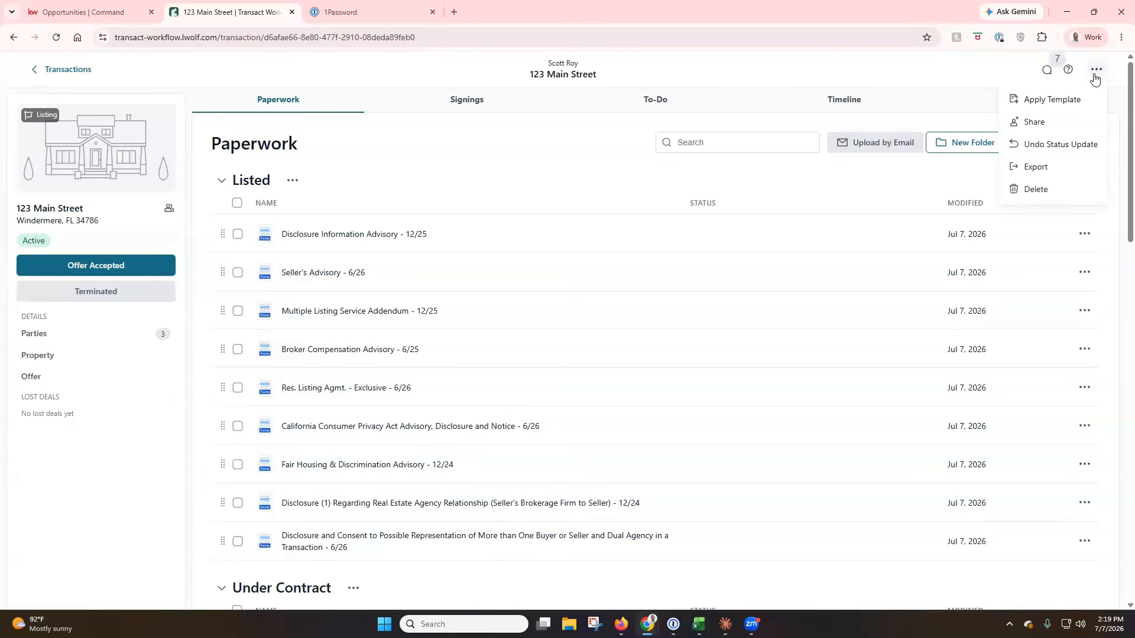
click(1048, 145)
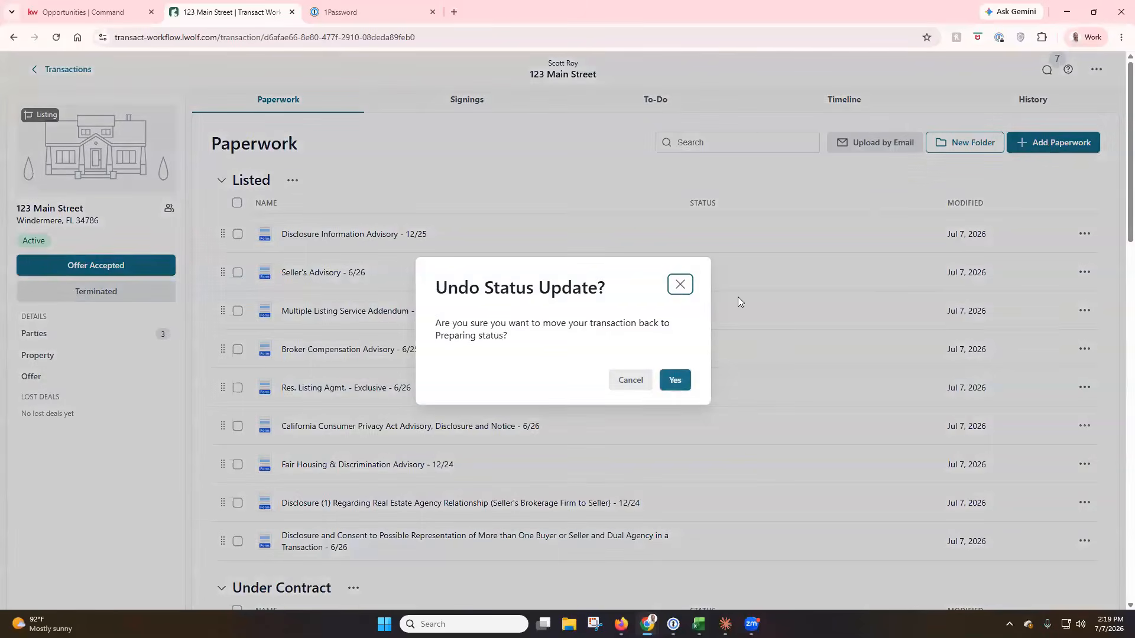
click(675, 381)
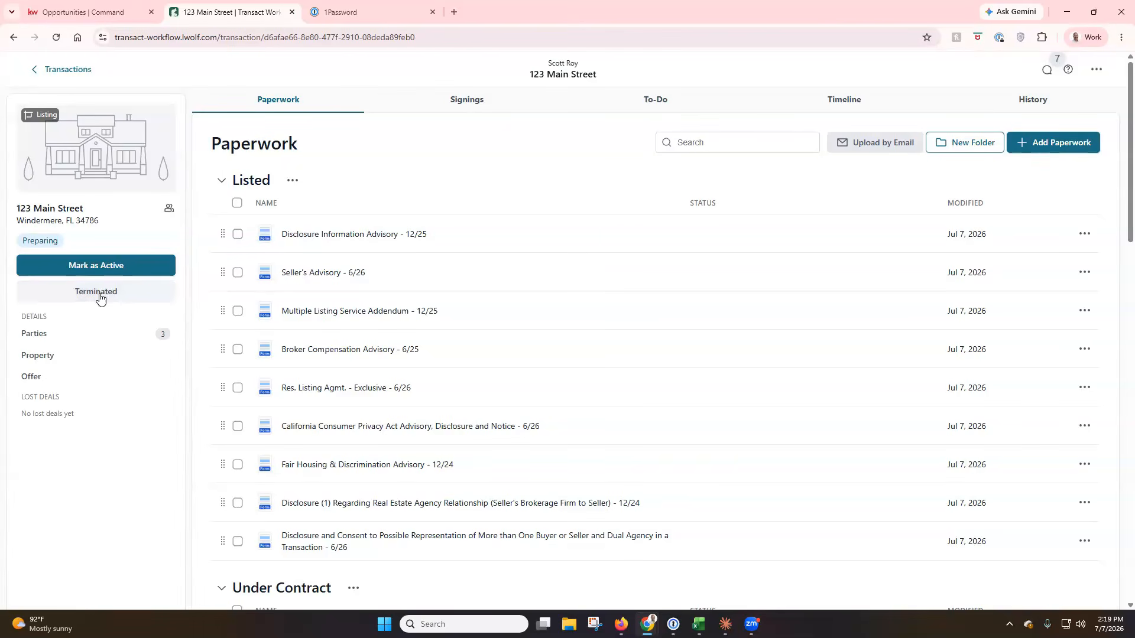
Move the seller's middle name into the Last Name field, save, and begin adding a party.
click(52, 340)
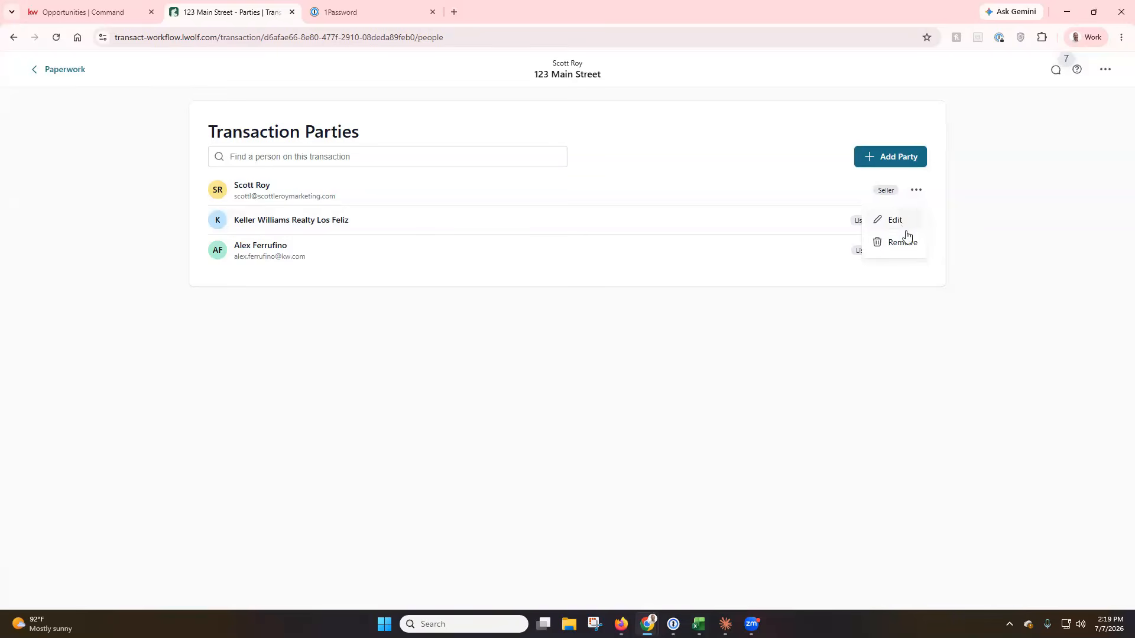
click(896, 221)
drag(476, 220, 378, 219)
key(ctrl+x)
click(699, 220)
key(ctrl+v)
click(902, 485)
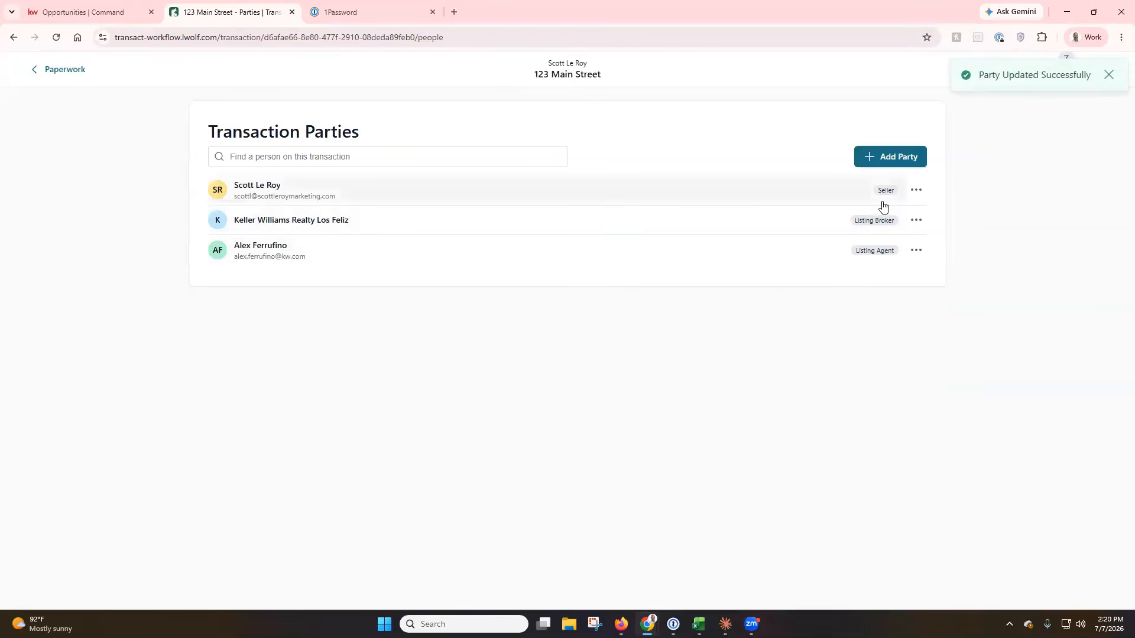
click(888, 165)
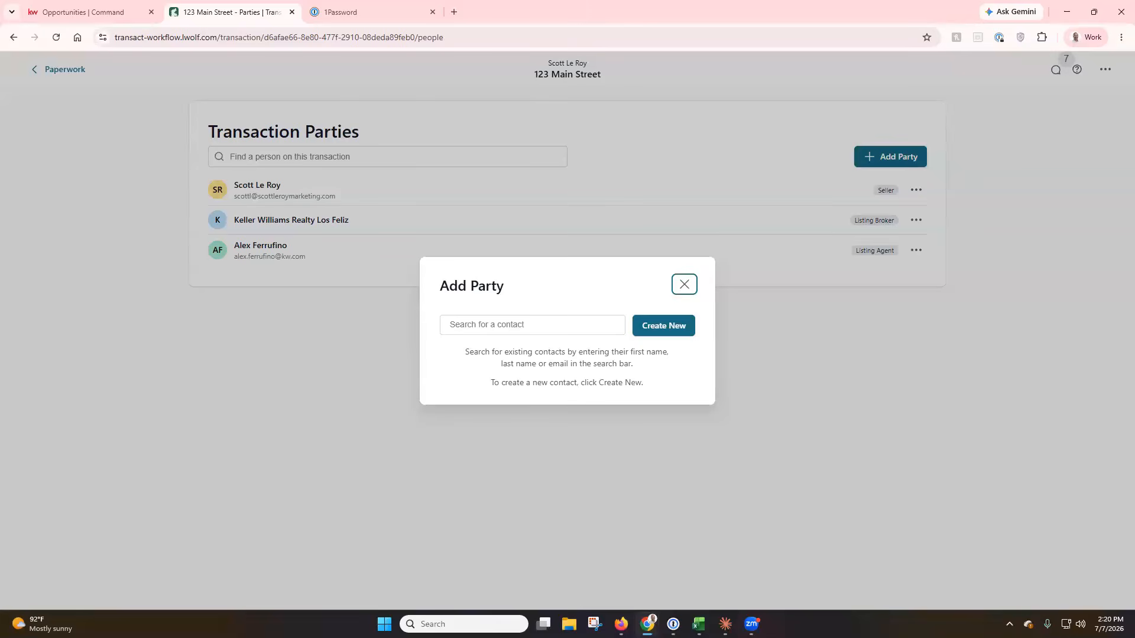
Start a new-contact party and browse the party roles without choosing one.
click(652, 330)
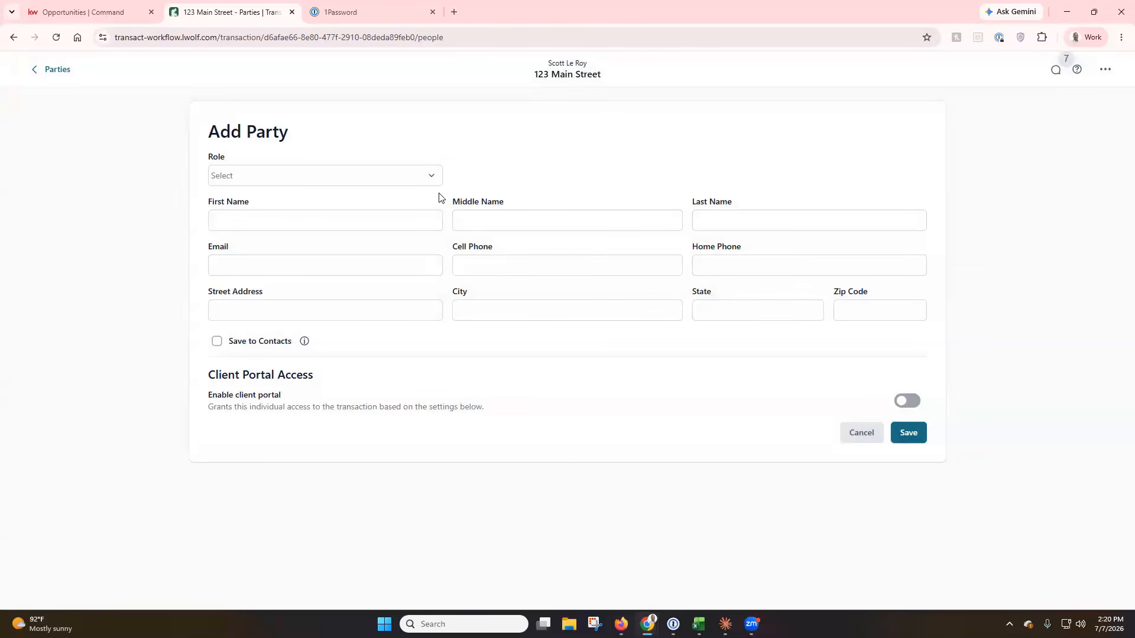
click(433, 176)
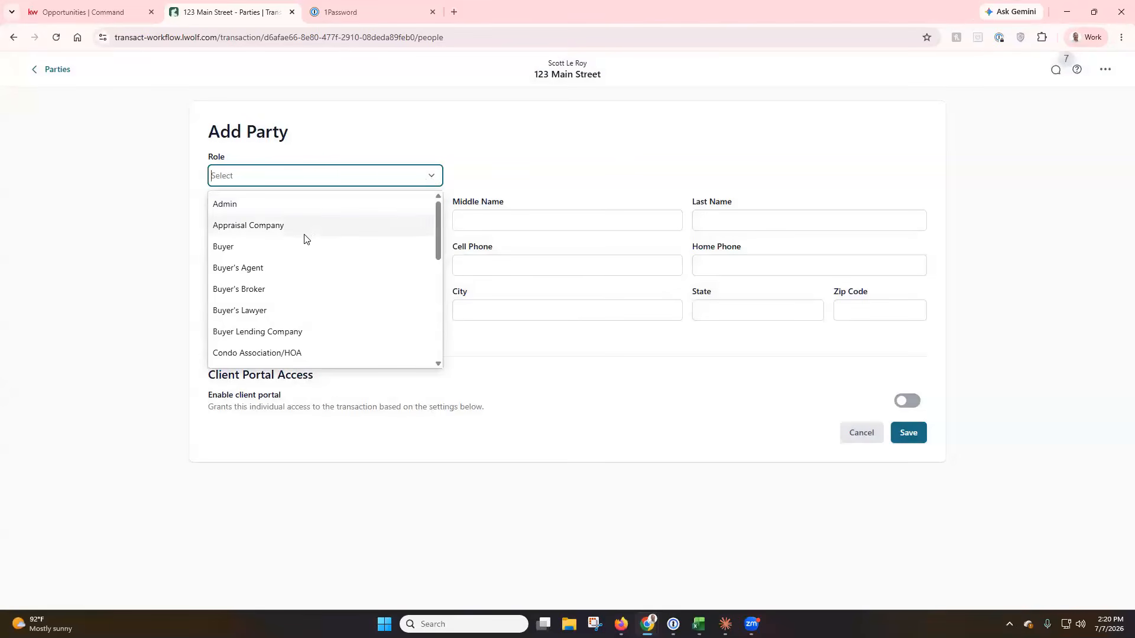
scroll(310, 242, down, 1)
scroll(315, 249, down, 1)
scroll(313, 247, down, 1)
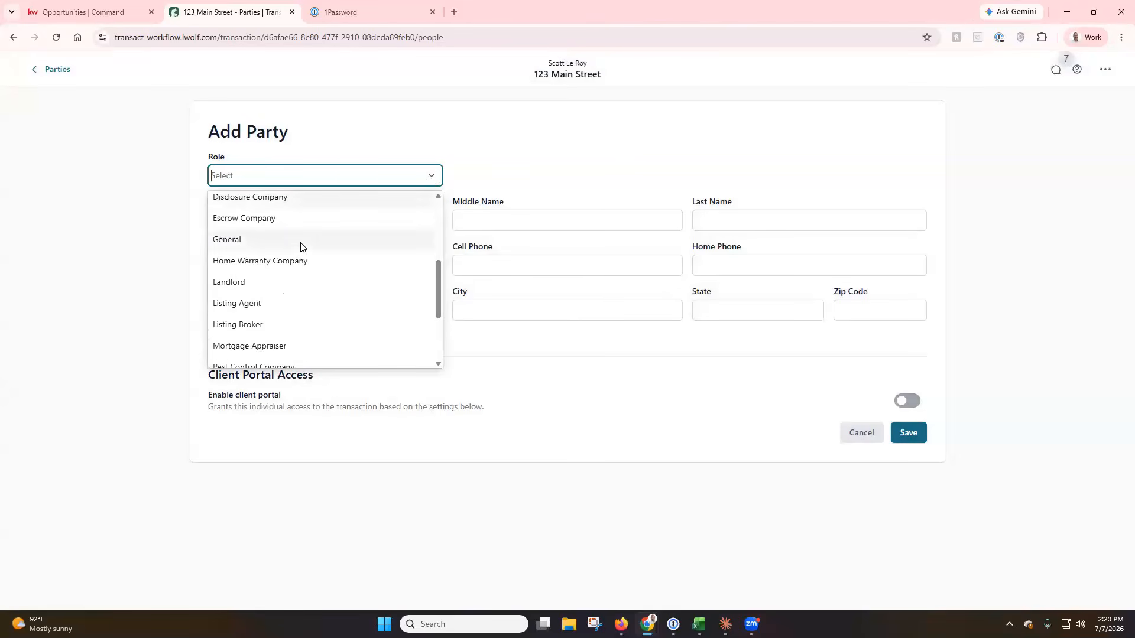
scroll(314, 251, down, 1)
click(152, 203)
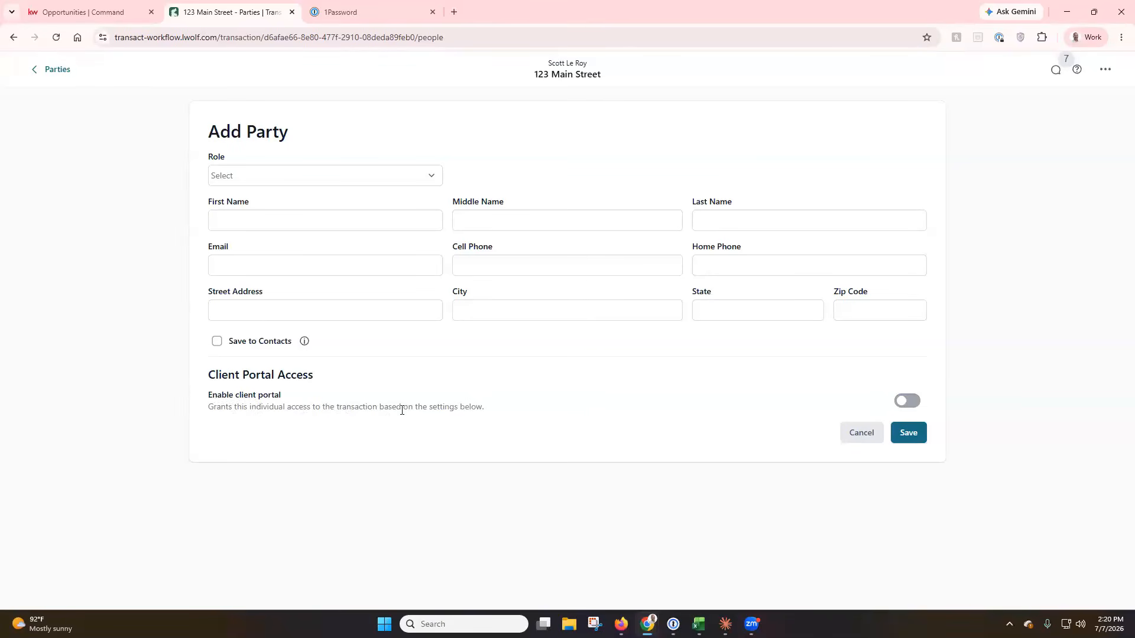
Toggle client portal access on and back off, then leave the unsaved form for Paperwork.
click(908, 403)
scroll(418, 380, down, 2)
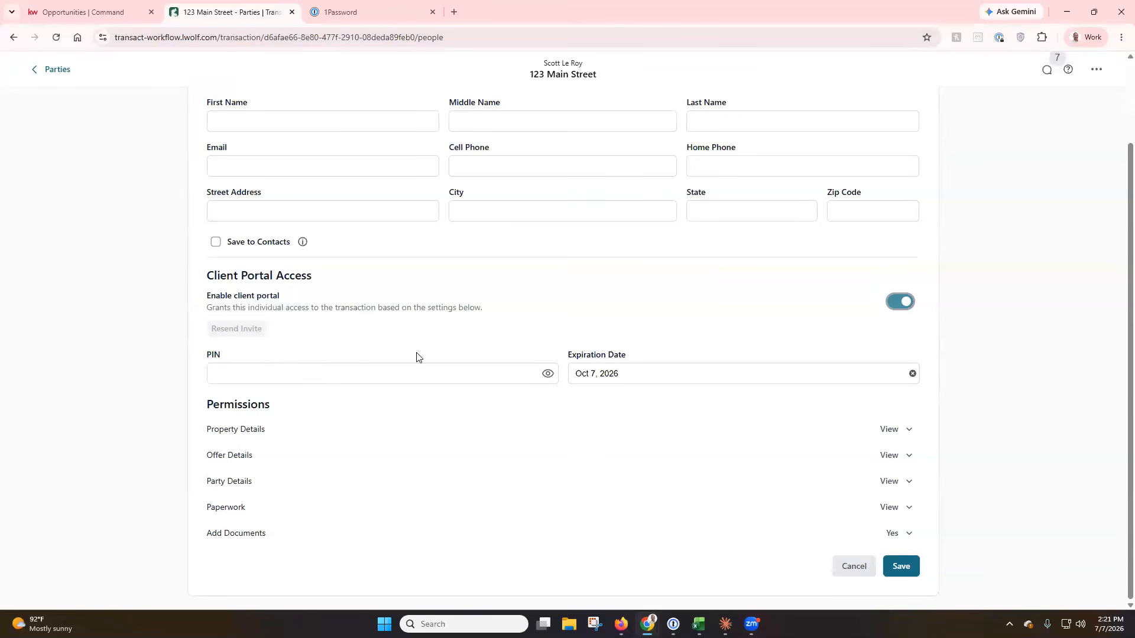
click(899, 302)
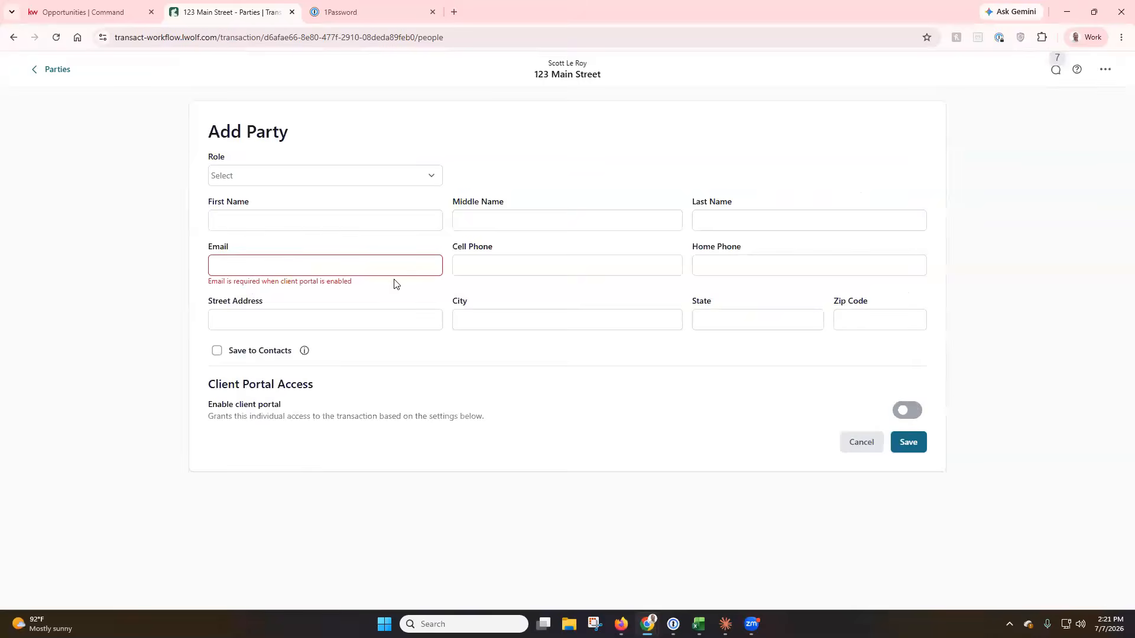
click(49, 69)
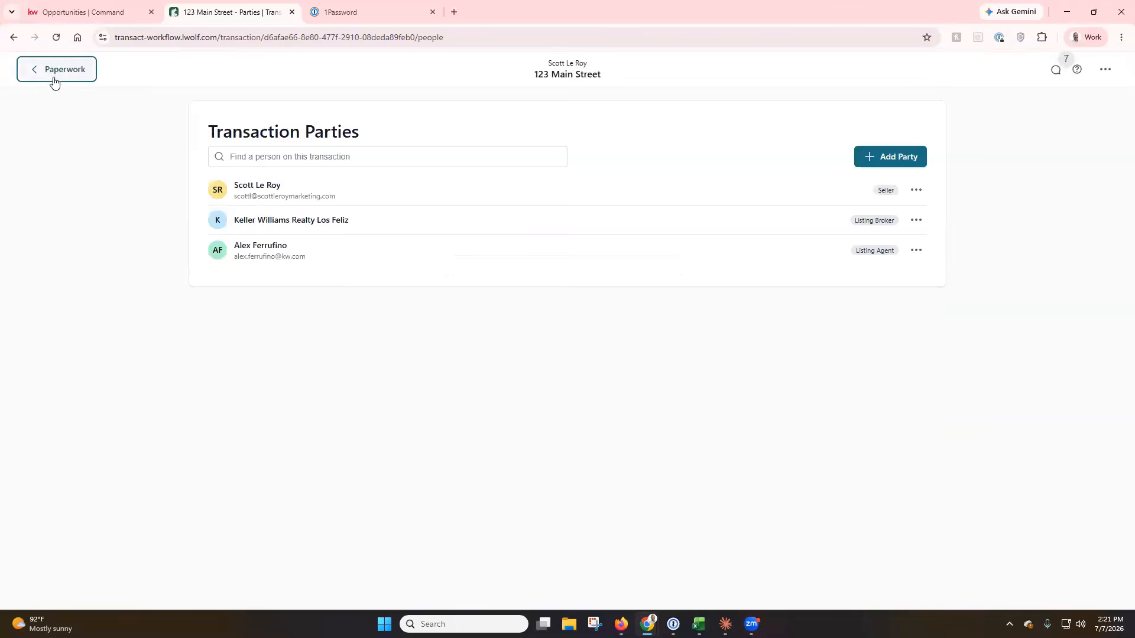
click(53, 80)
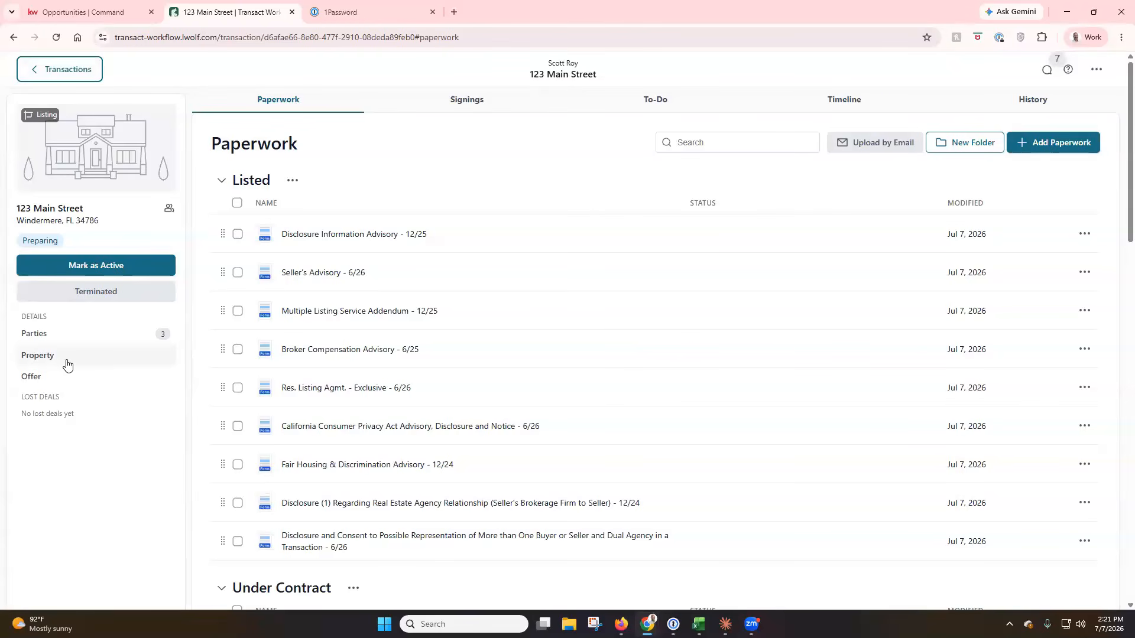
Check the 123 Main Street Property page, dismiss the empty MLS import, and return to Paperwork.
click(67, 366)
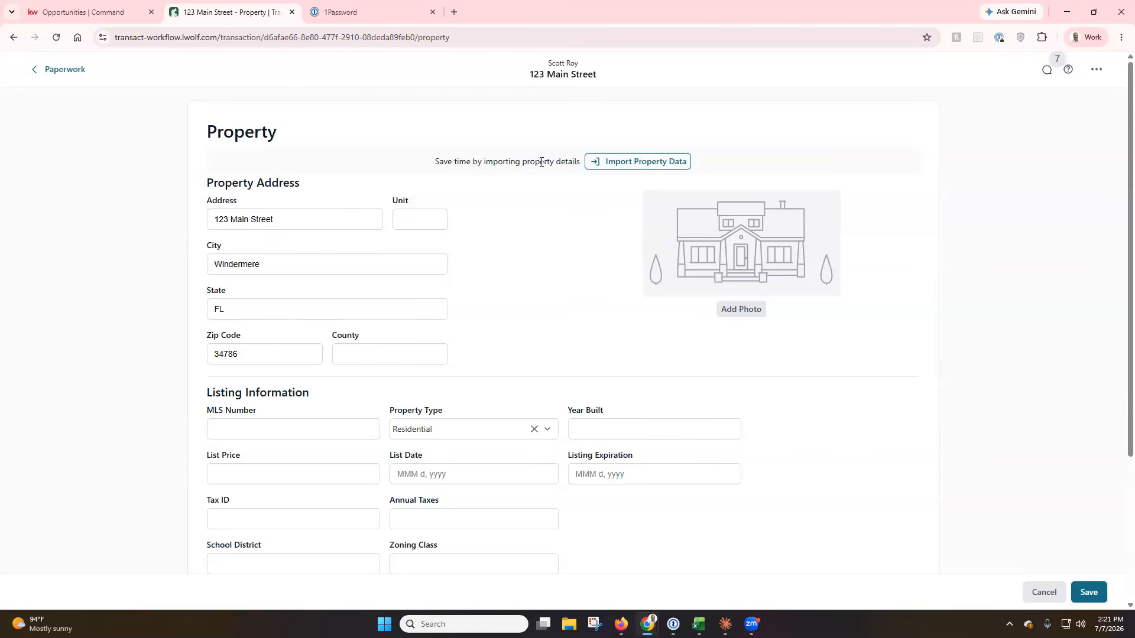
click(610, 165)
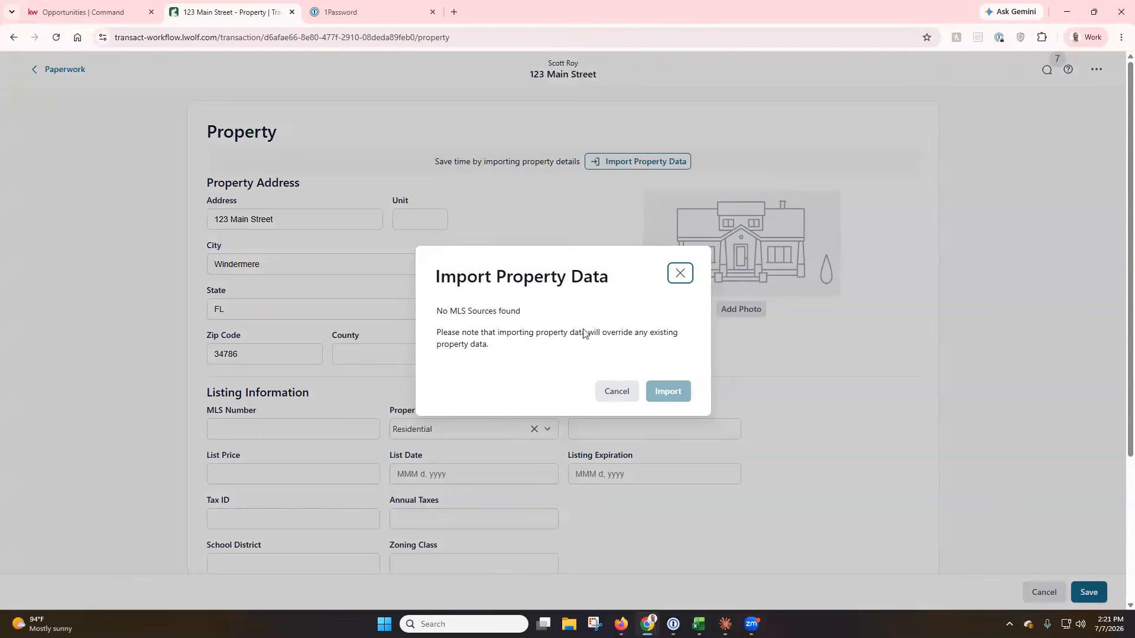
click(680, 274)
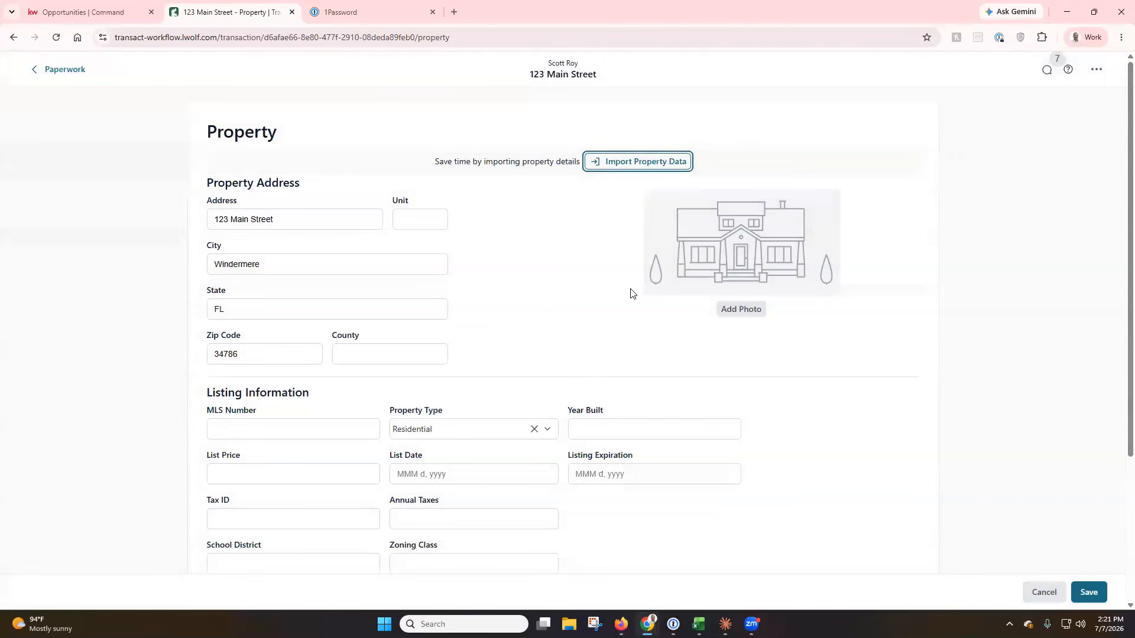
scroll(601, 308, down, 2)
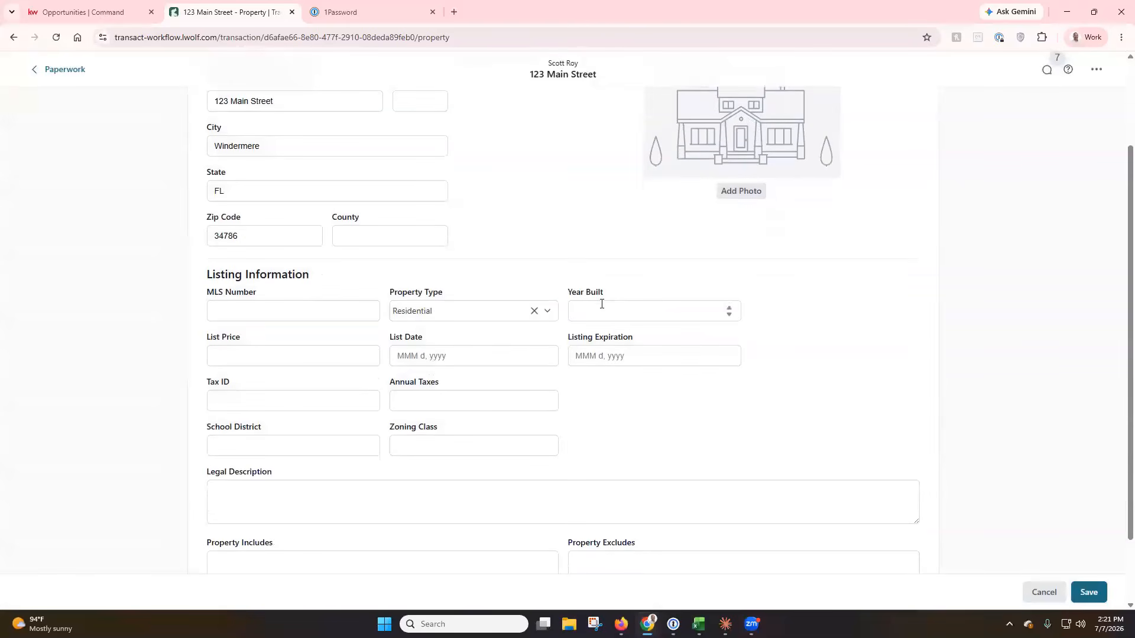
scroll(601, 304, down, 1)
scroll(550, 297, up, 3)
scroll(548, 303, down, 3)
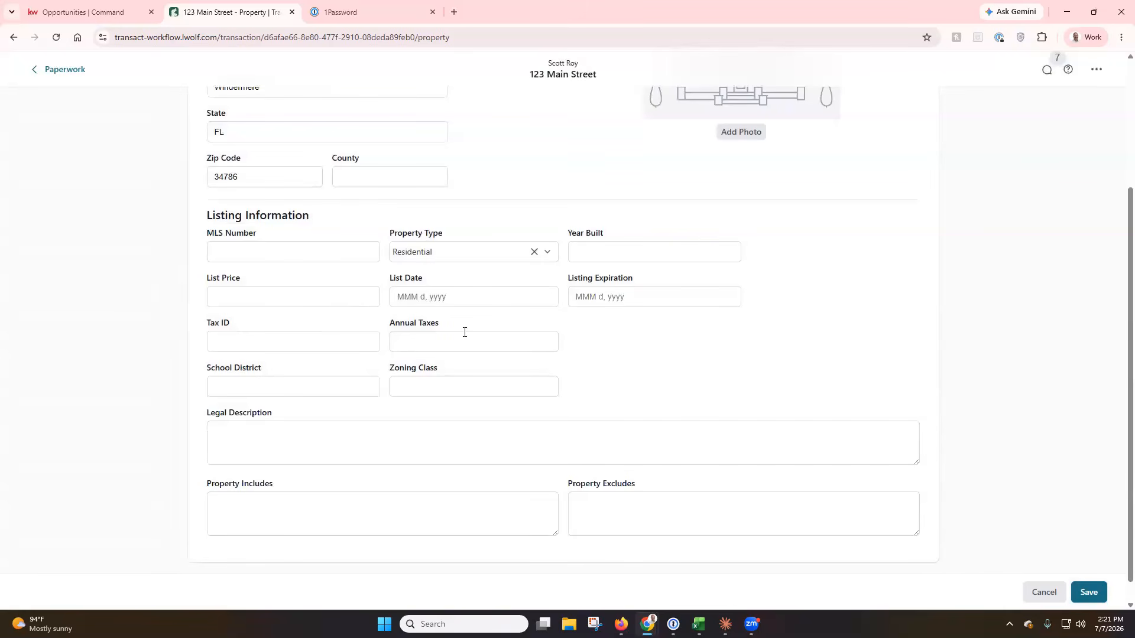
scroll(455, 331, down, 1)
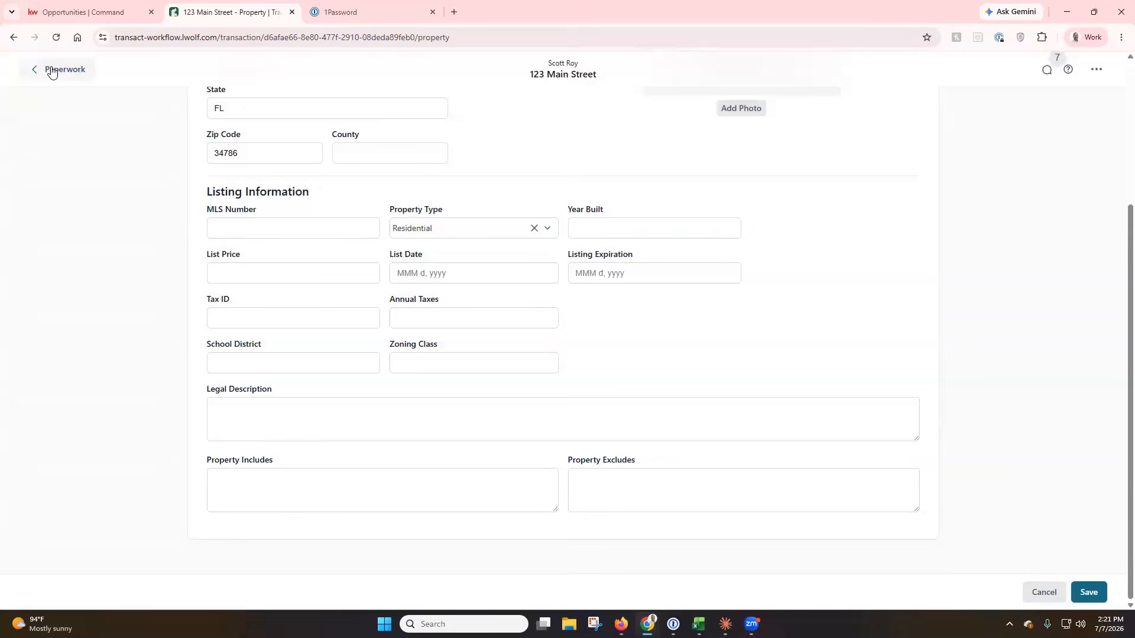
click(52, 72)
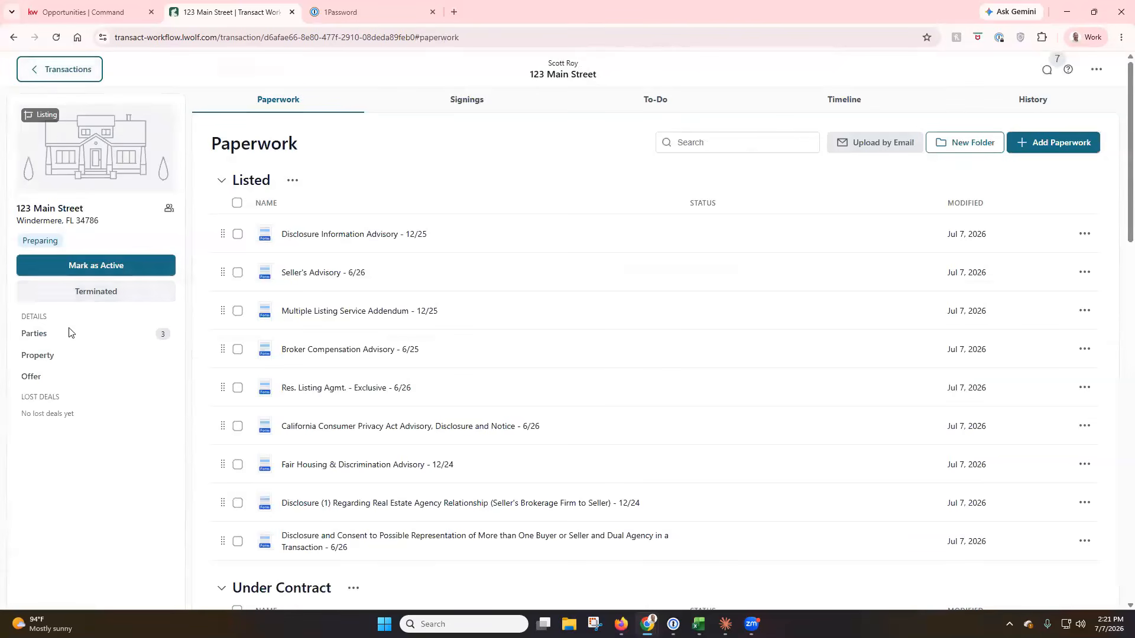
click(61, 379)
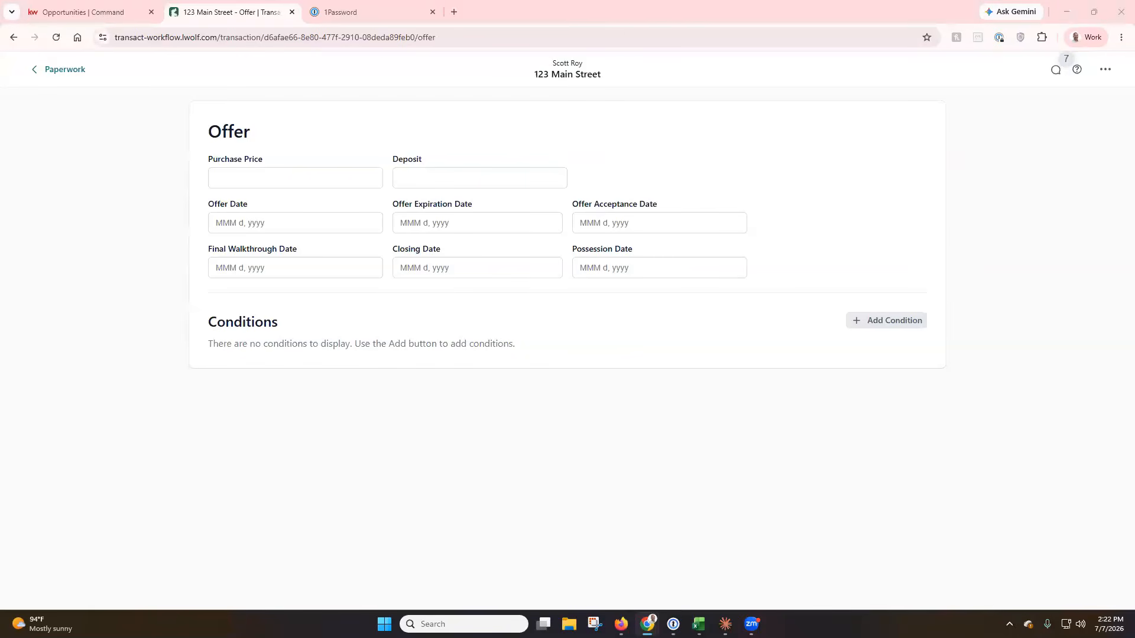
click(61, 69)
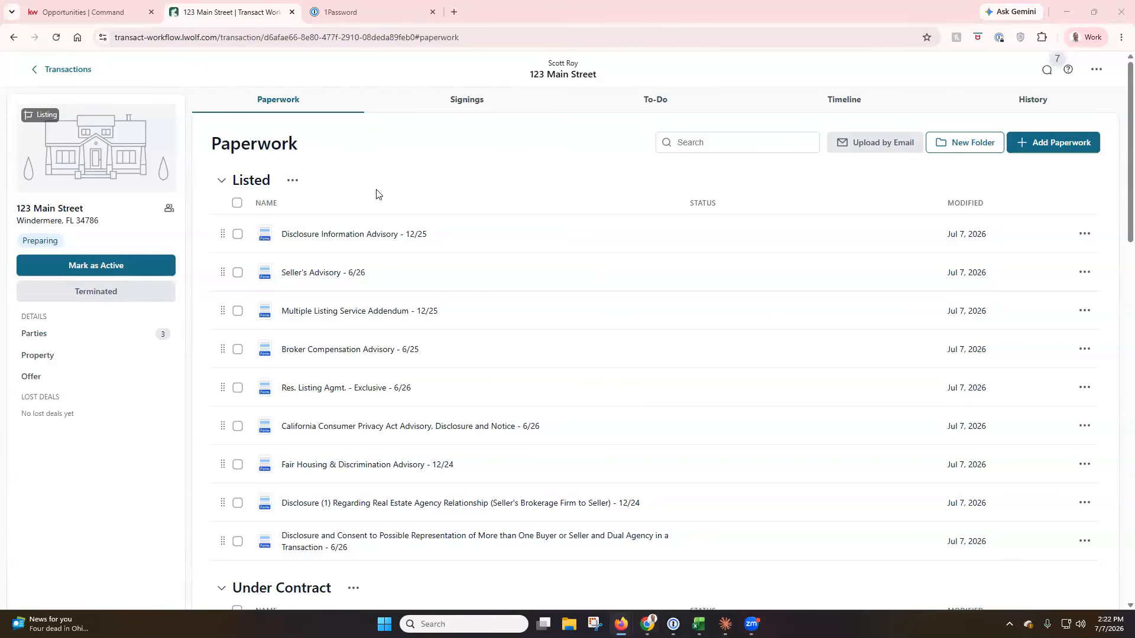
scroll(341, 196, down, 12)
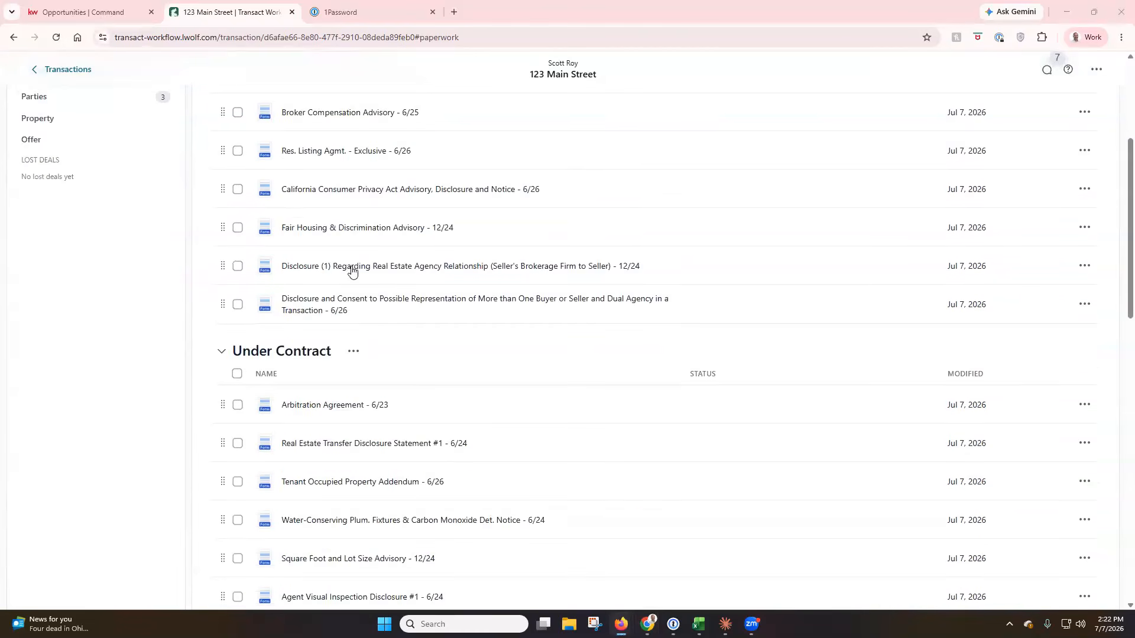
scroll(351, 271, down, 6)
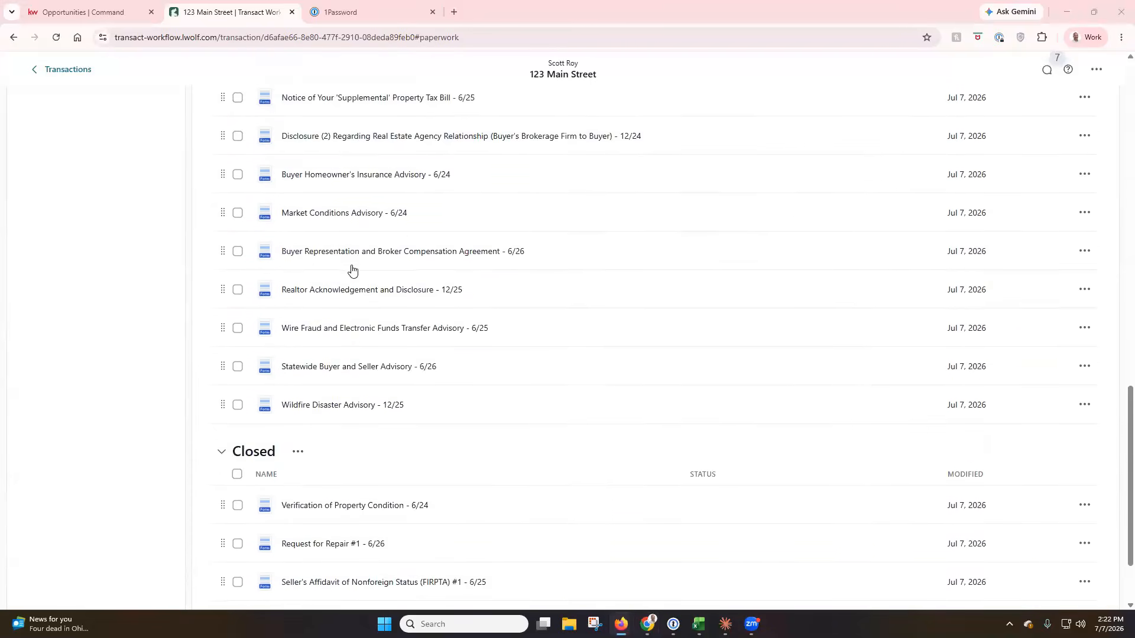
scroll(390, 378, up, 18)
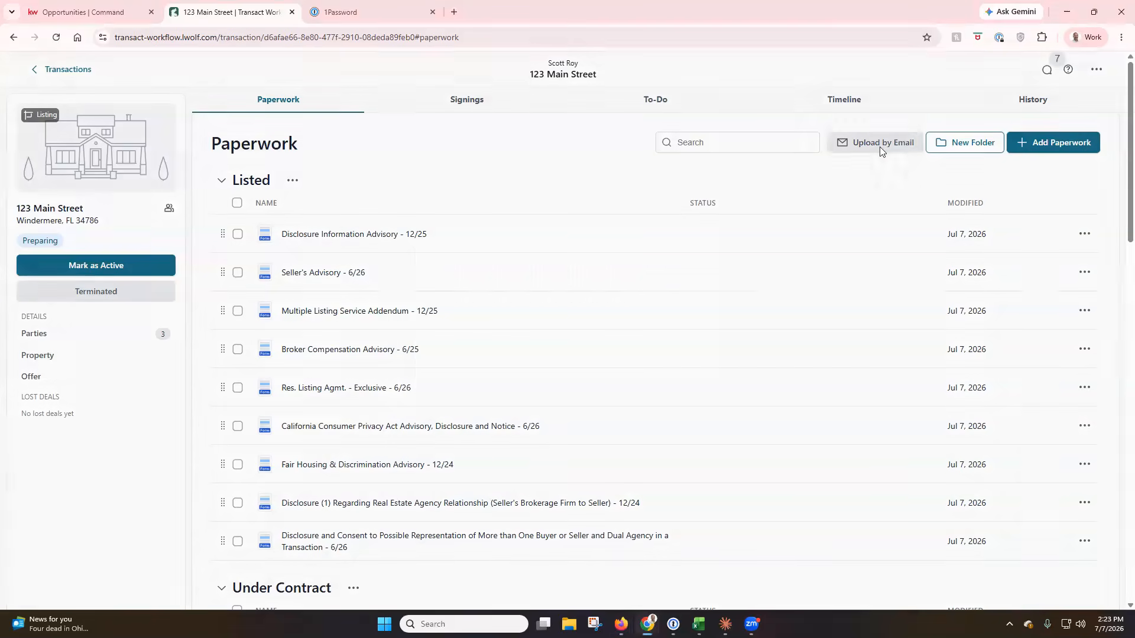
Copy the transaction's personalized upload-by-email address from the Upload by Email window.
click(881, 147)
click(673, 358)
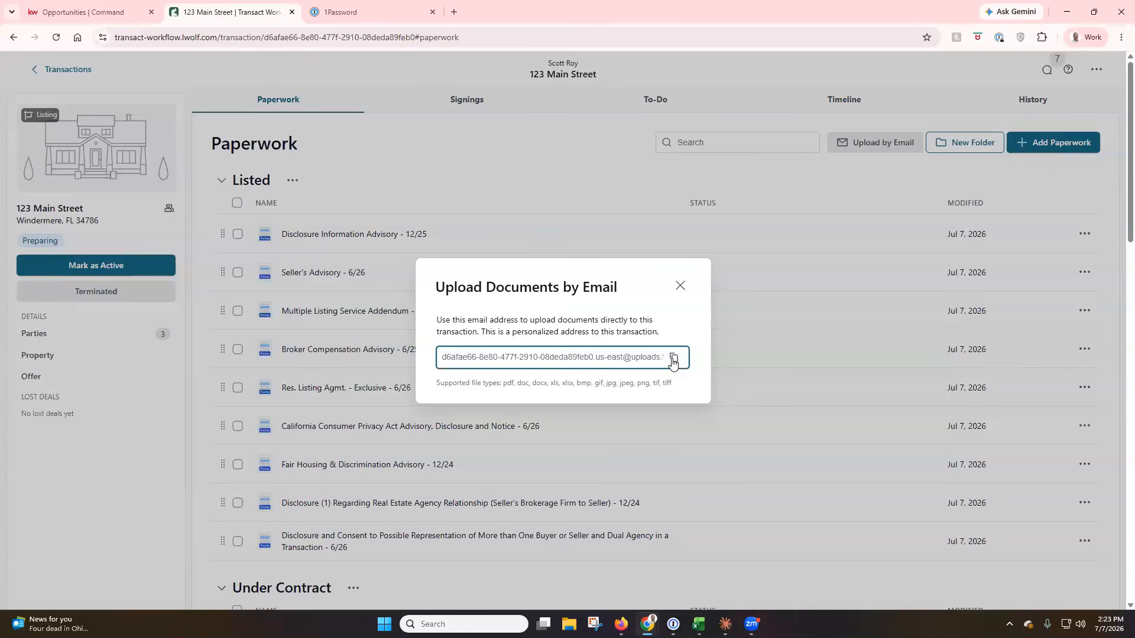
click(681, 286)
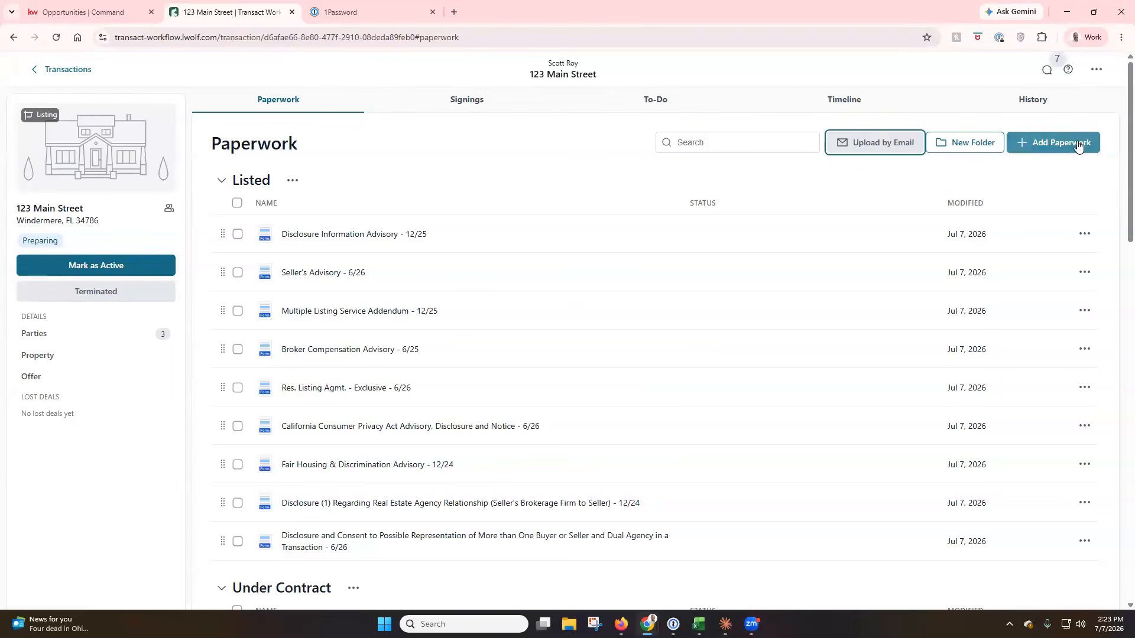
Browse the form libraries in Add Paperwork, ending on Keller Williams - US Federal Forms.
click(1045, 149)
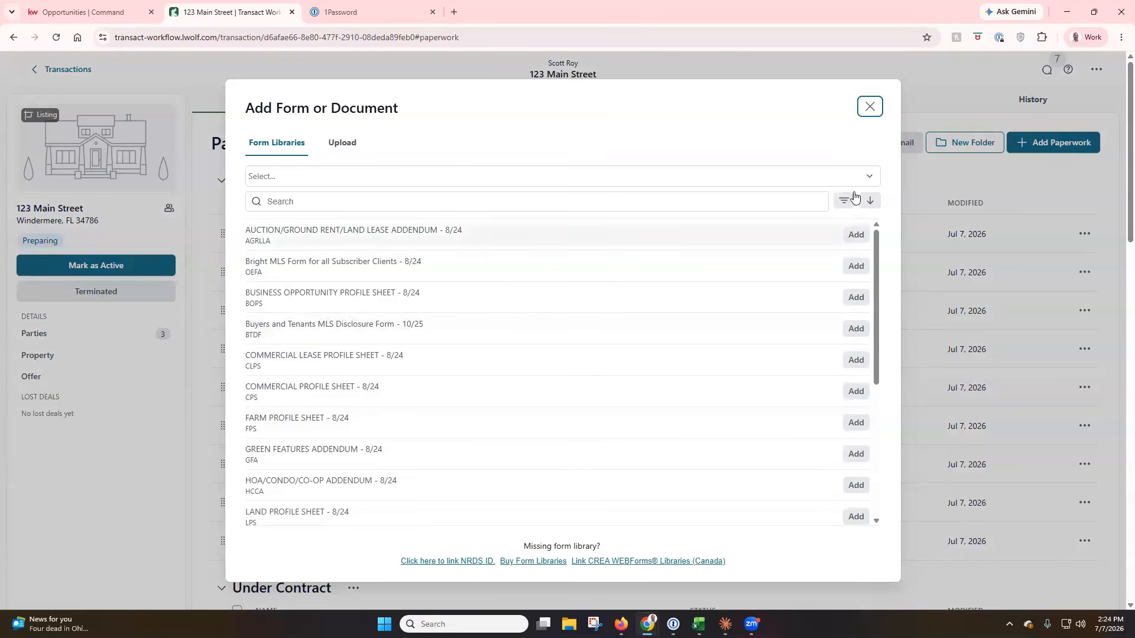
click(867, 179)
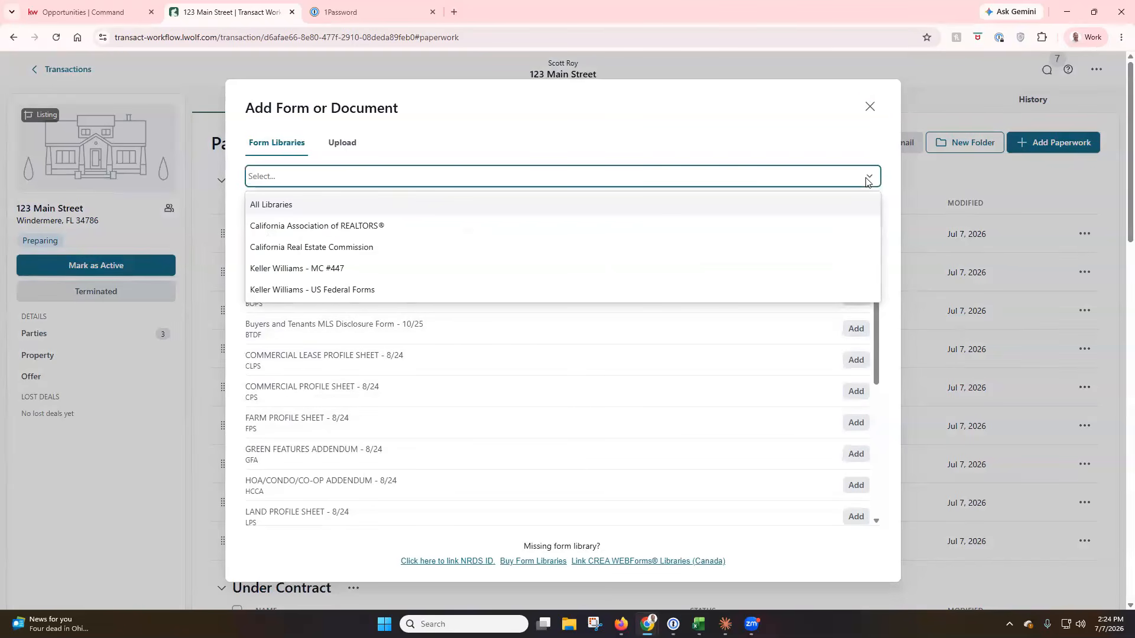
click(396, 227)
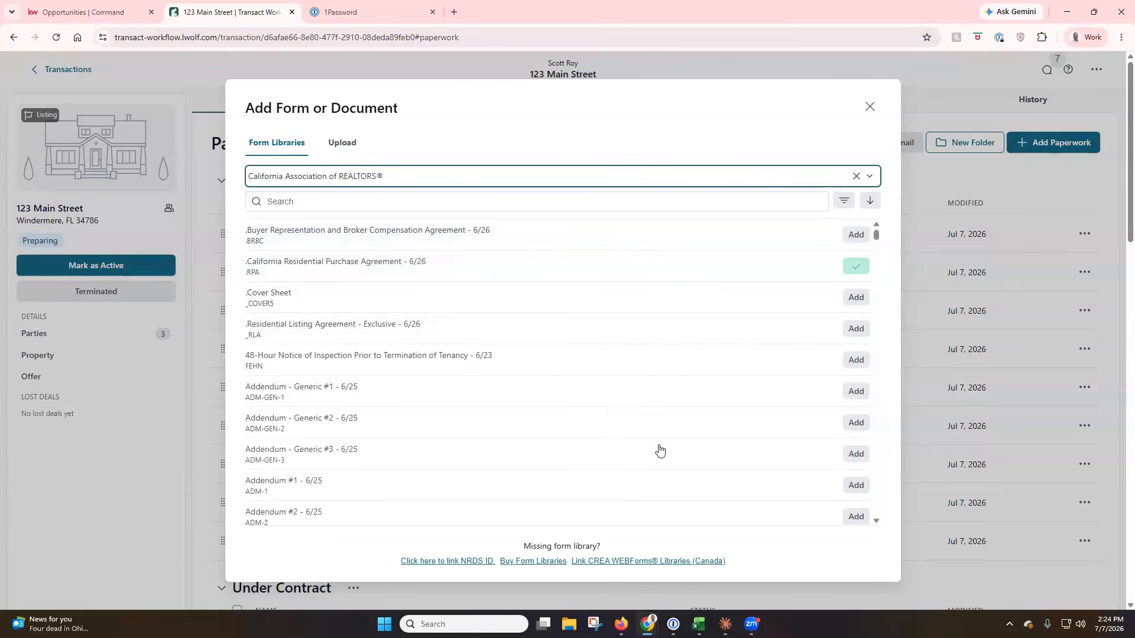
click(870, 178)
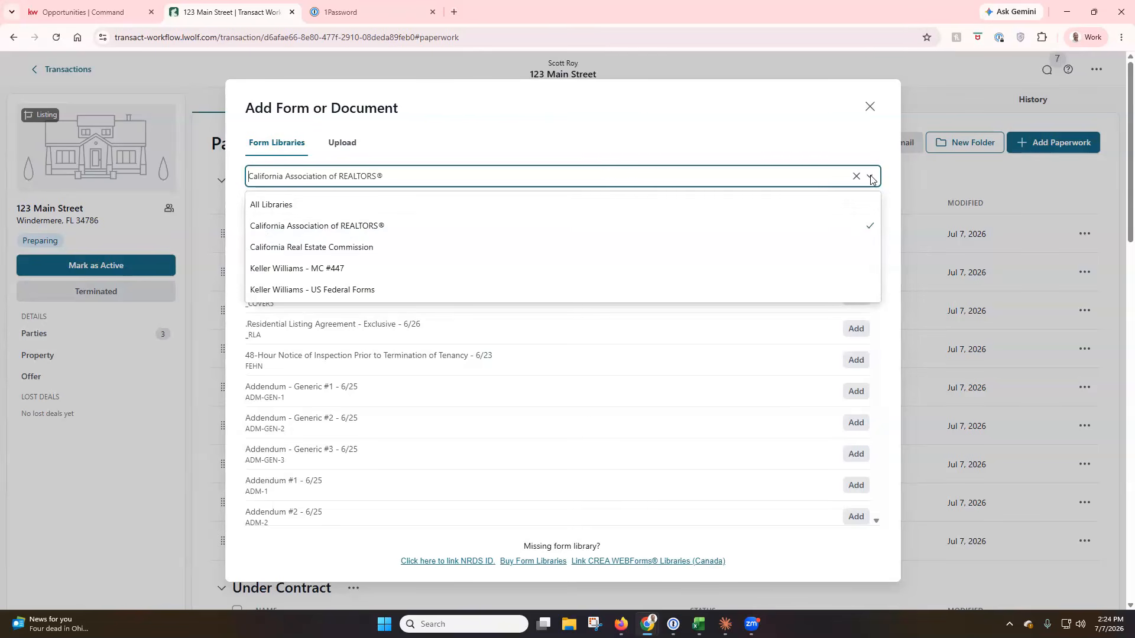
click(362, 249)
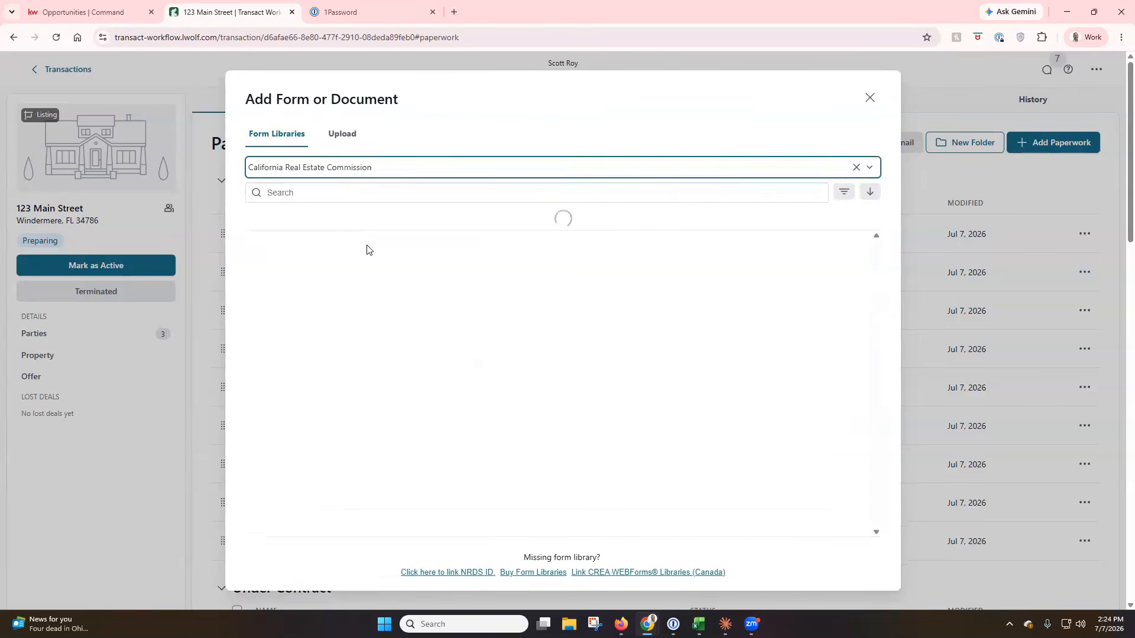
click(869, 173)
click(415, 263)
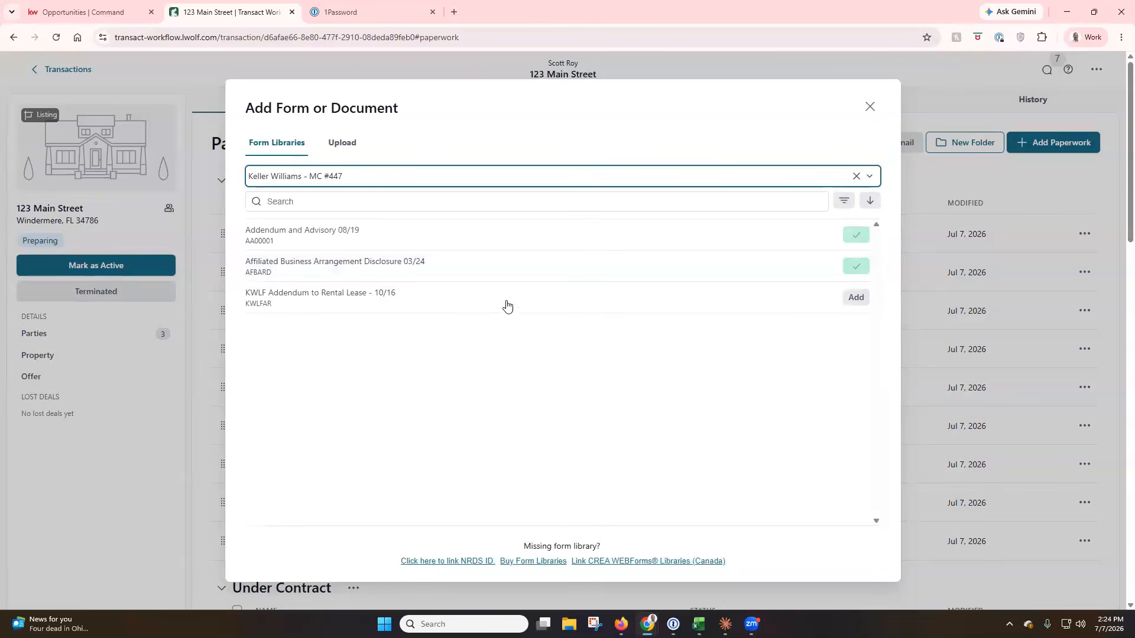
click(869, 178)
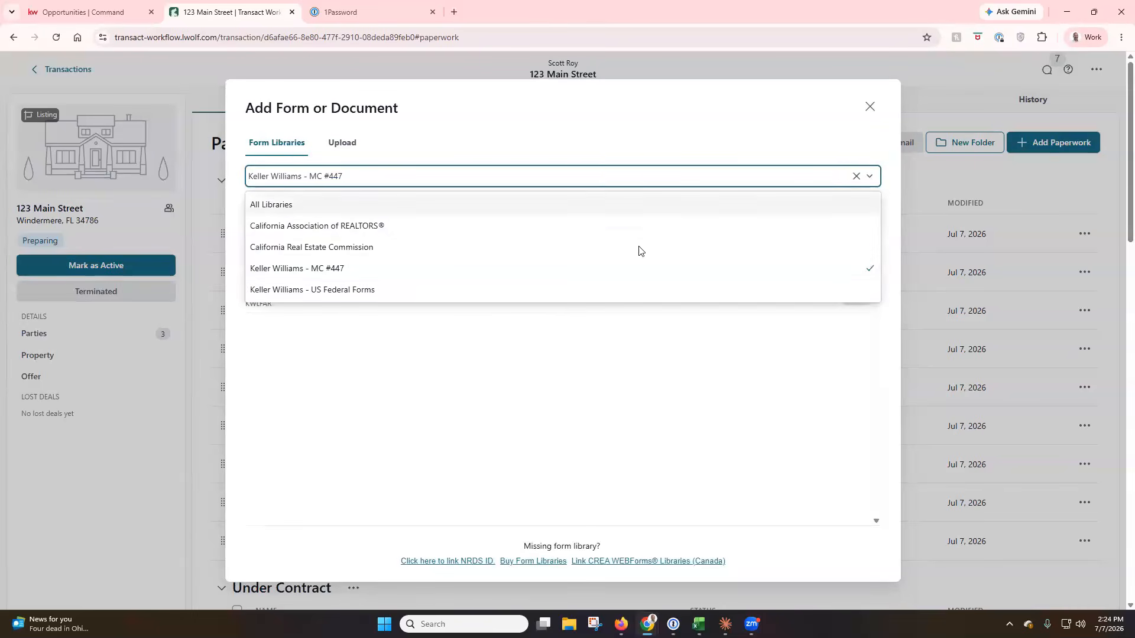
click(553, 301)
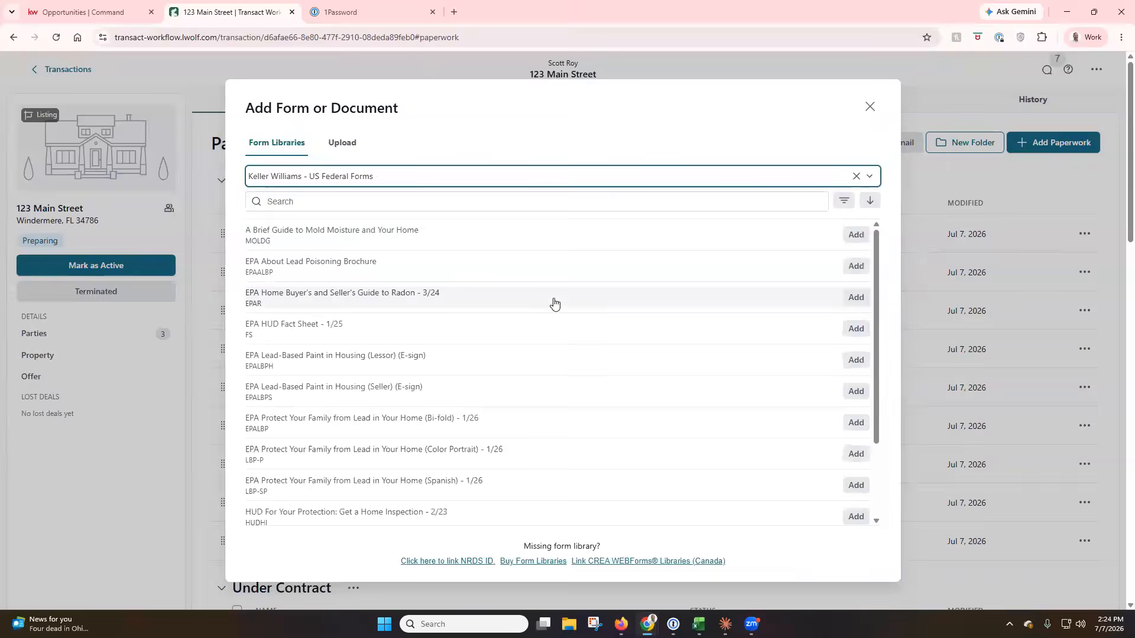
click(869, 177)
click(770, 137)
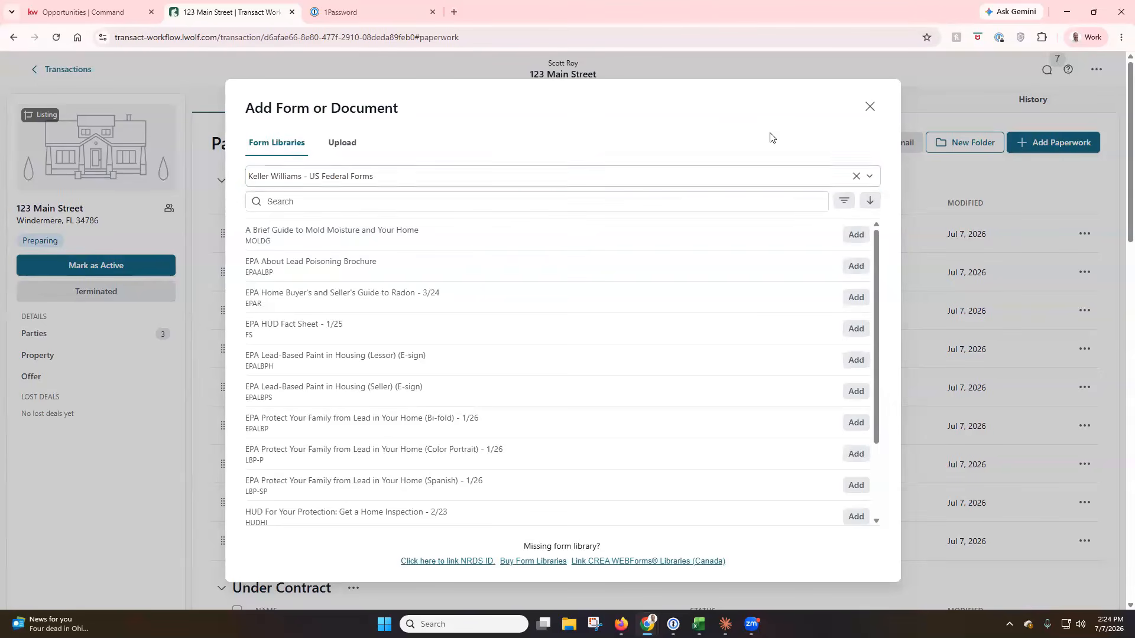
click(345, 148)
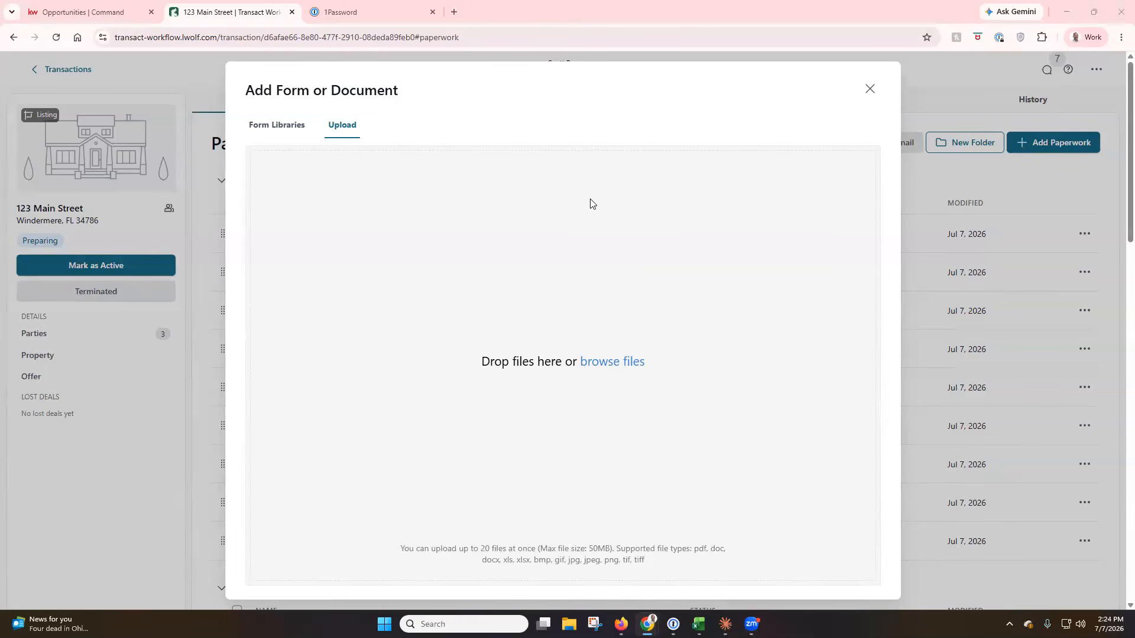
click(292, 126)
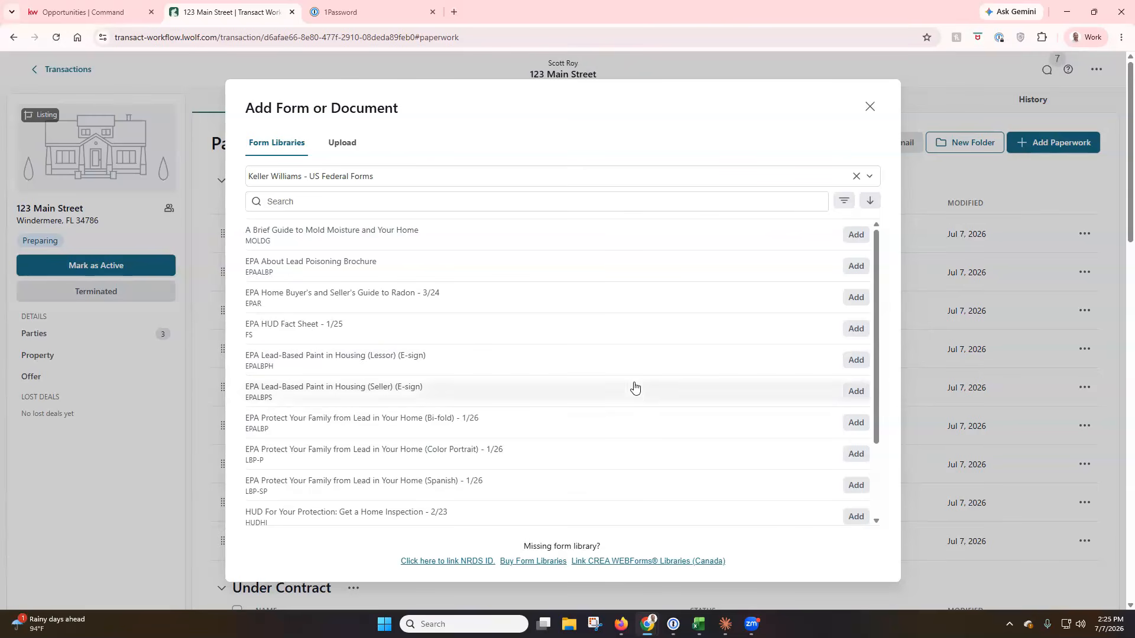
click(447, 561)
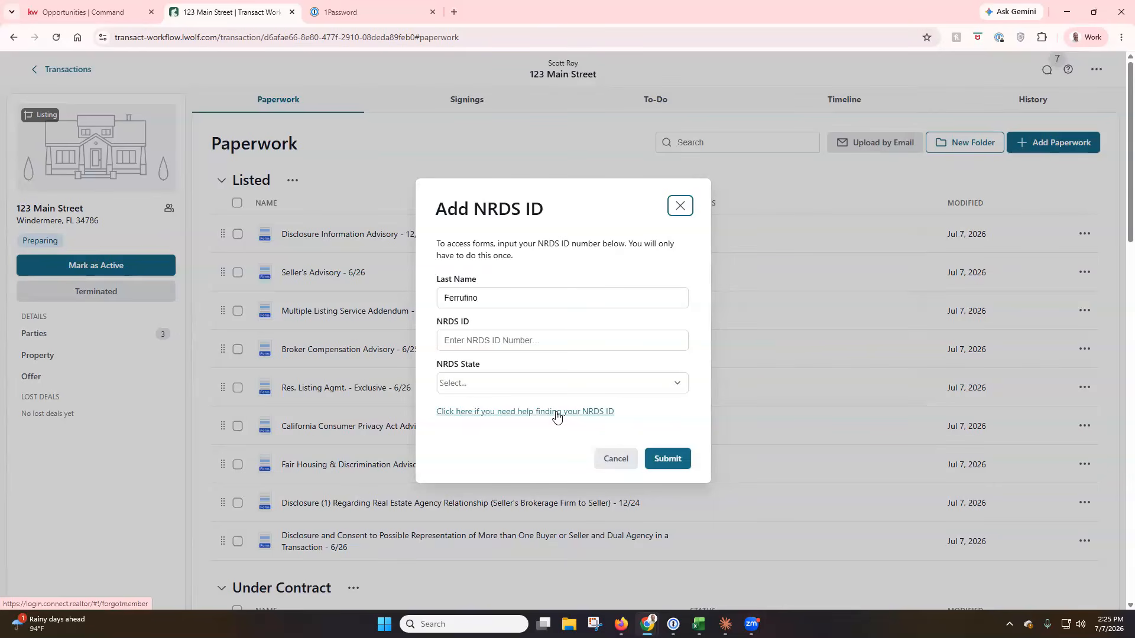
click(615, 460)
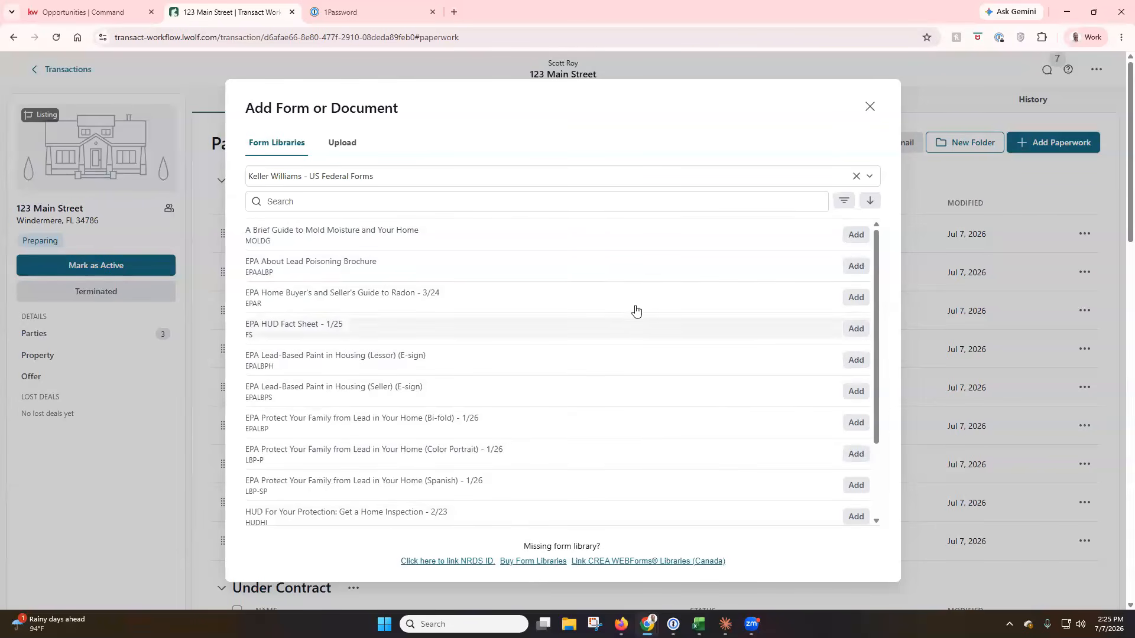
Search the California Association of REALTORS® library for 'listing' and add the Residential Listing Agreement - Exclusive form.
click(407, 179)
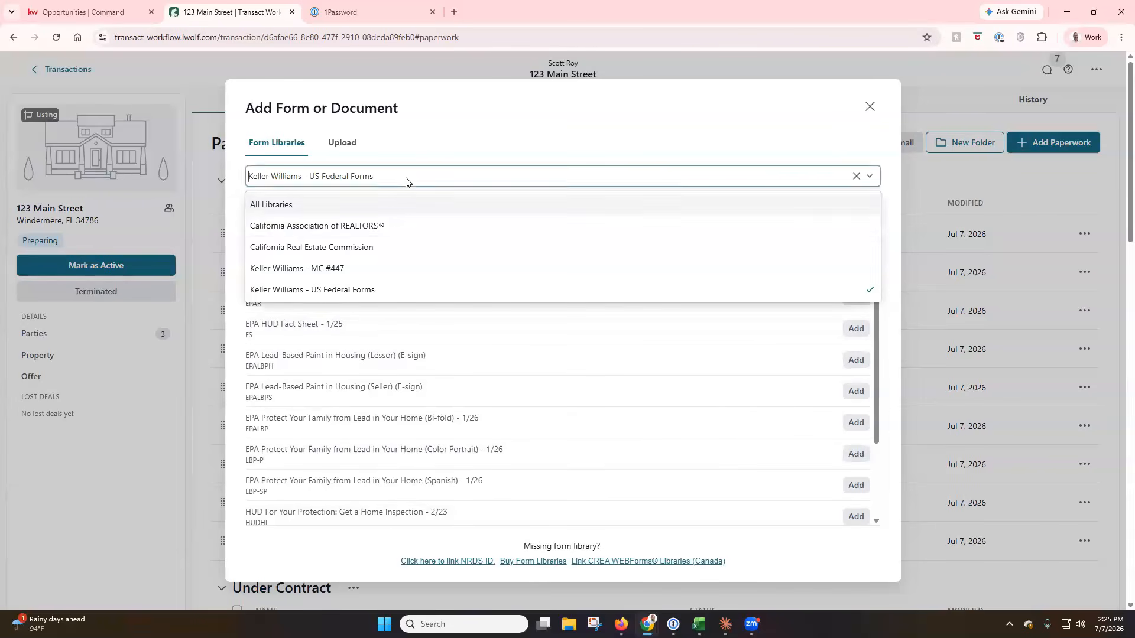
click(394, 230)
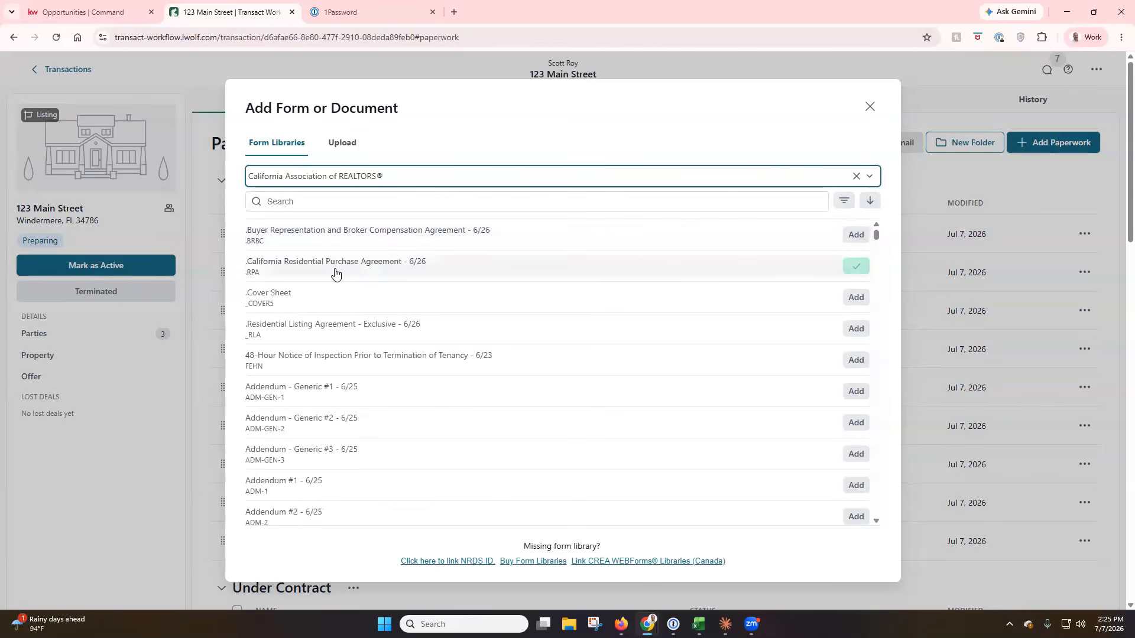
click(391, 202)
text(listing)
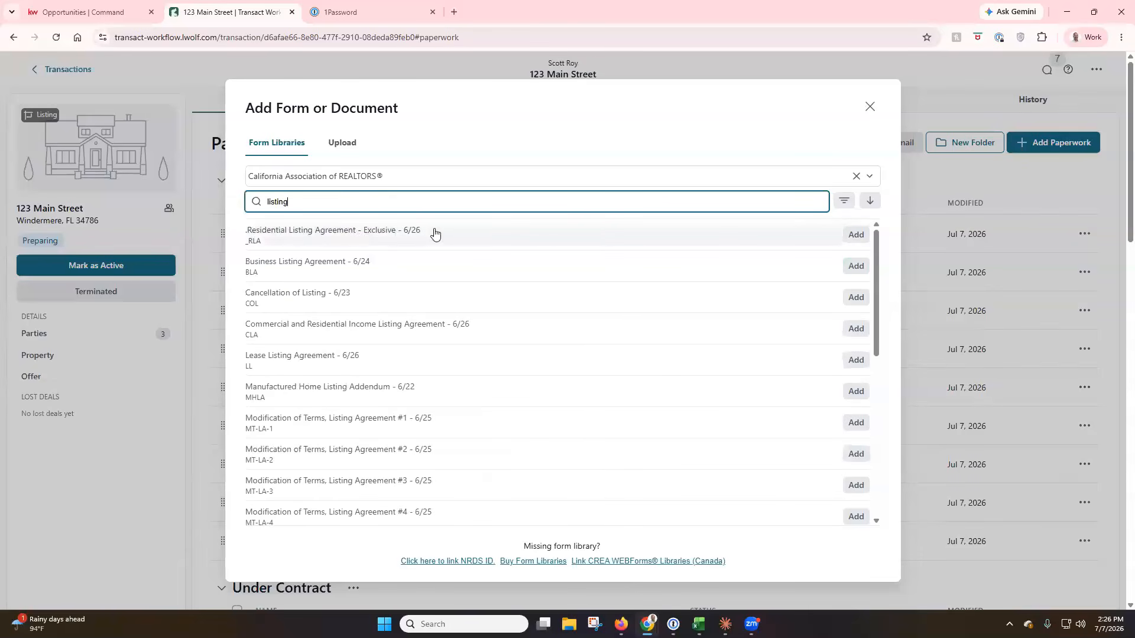
click(854, 237)
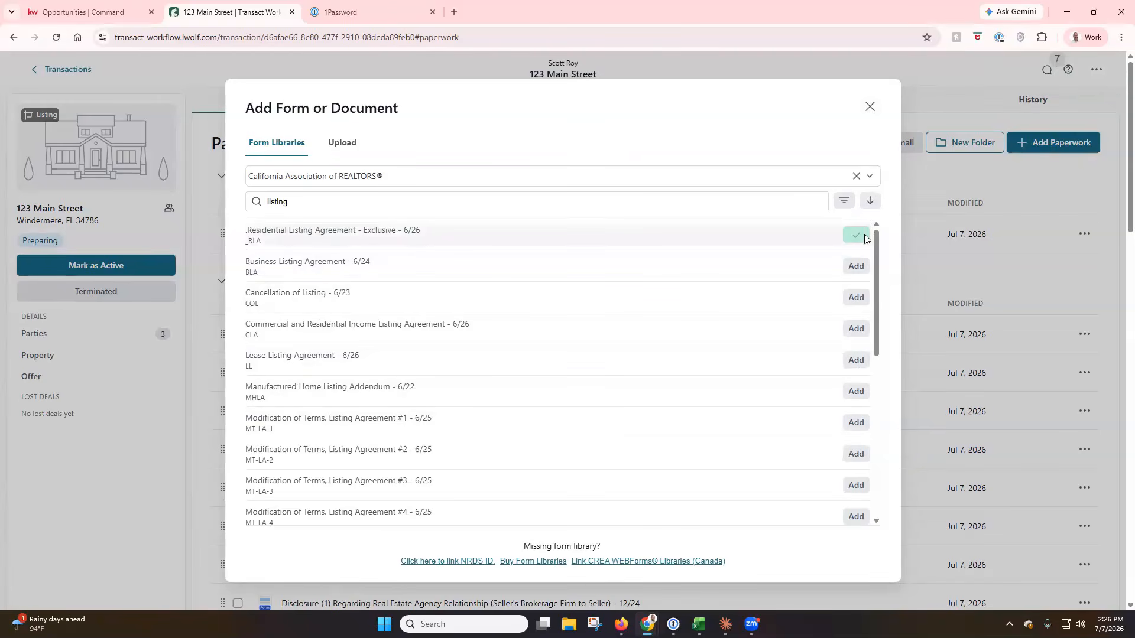
click(870, 107)
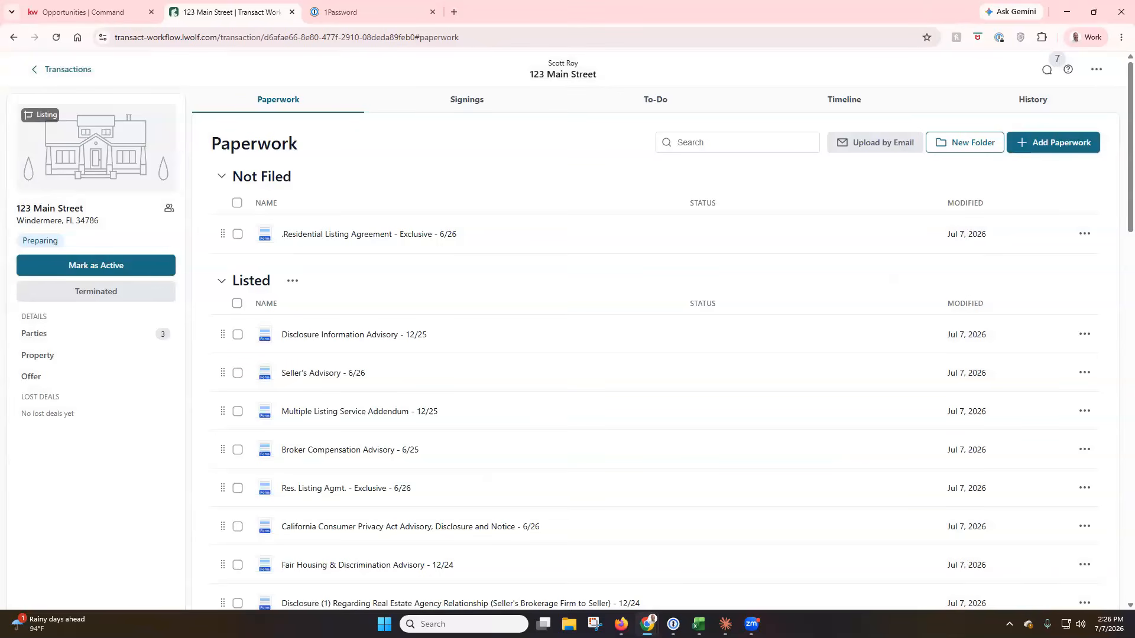
Drag the Residential Listing Agreement from Not Filed into the Listed folder.
click(268, 184)
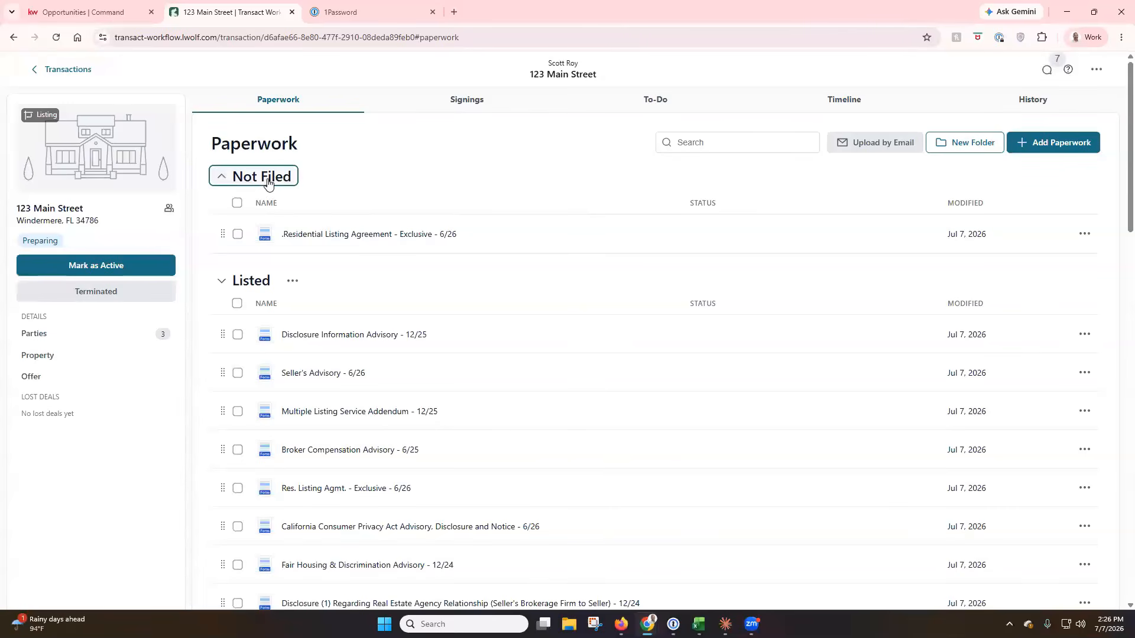
click(245, 184)
mouse_move(223, 236)
mouse_down()
mouse_move(230, 283)
mouse_move(237, 248)
mouse_up()
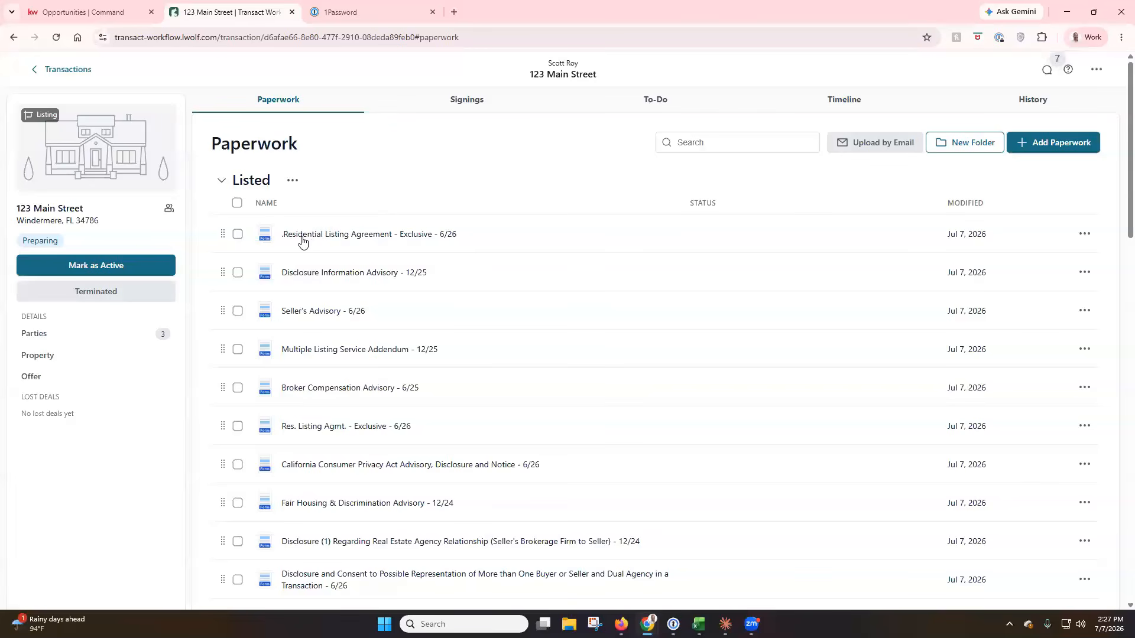
Review the listing agreement's actions and selection, then go to the 123 Main Street Signings tab.
click(1084, 234)
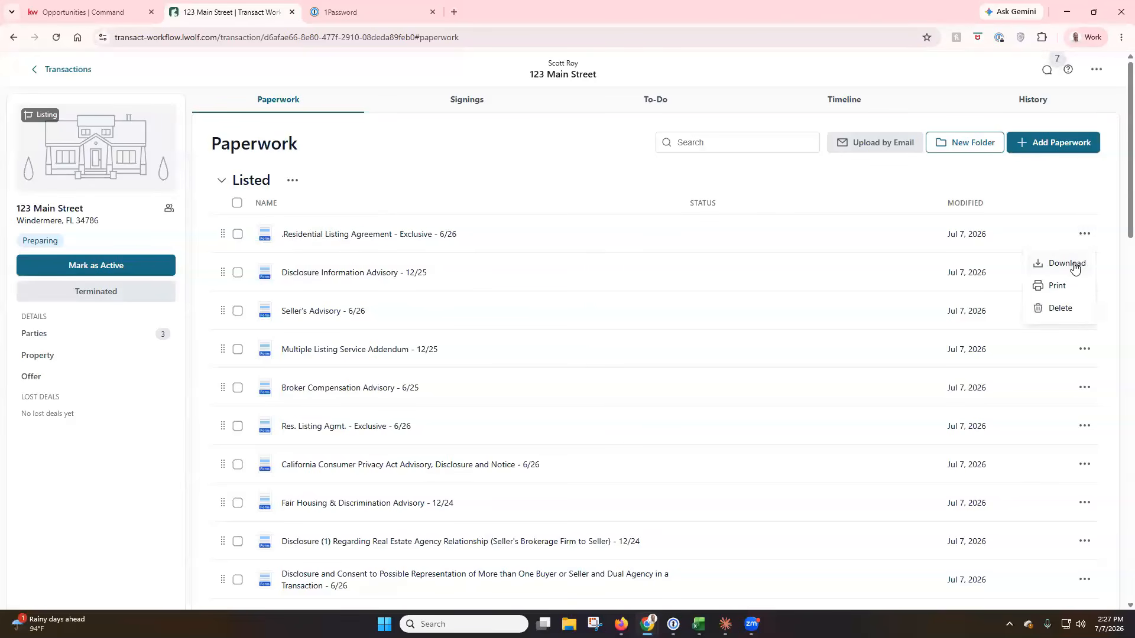
click(385, 190)
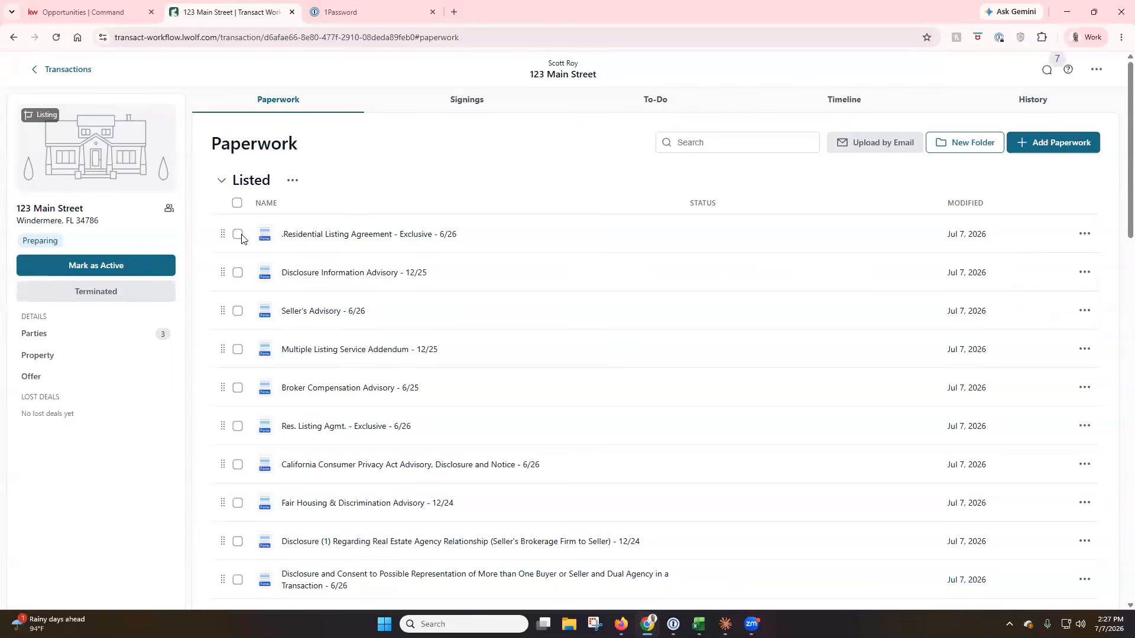
click(238, 235)
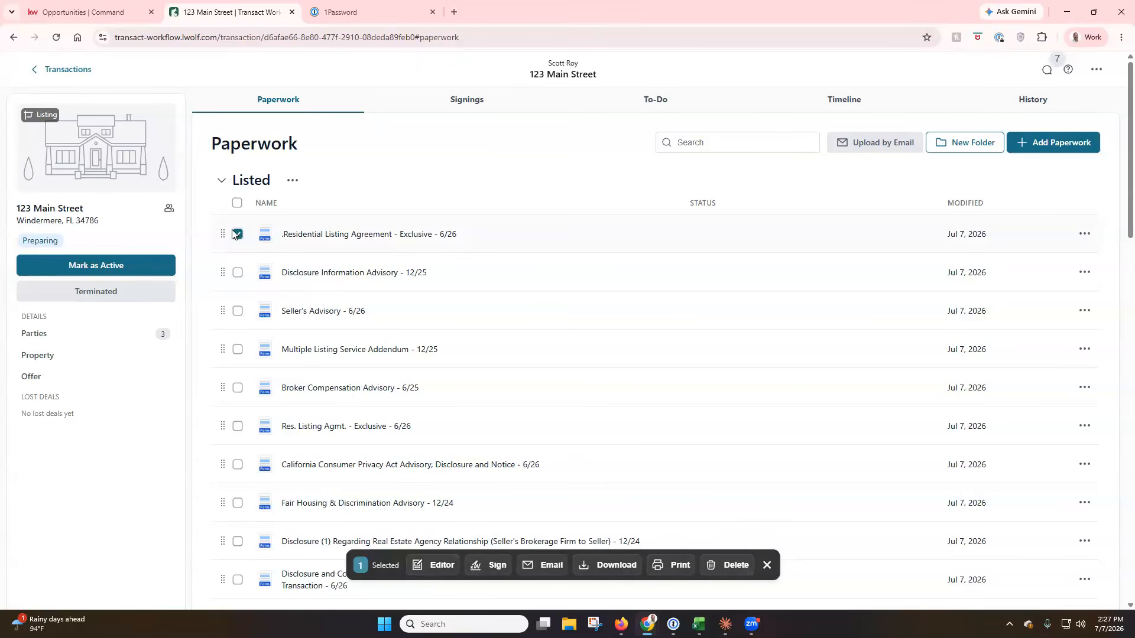
click(238, 237)
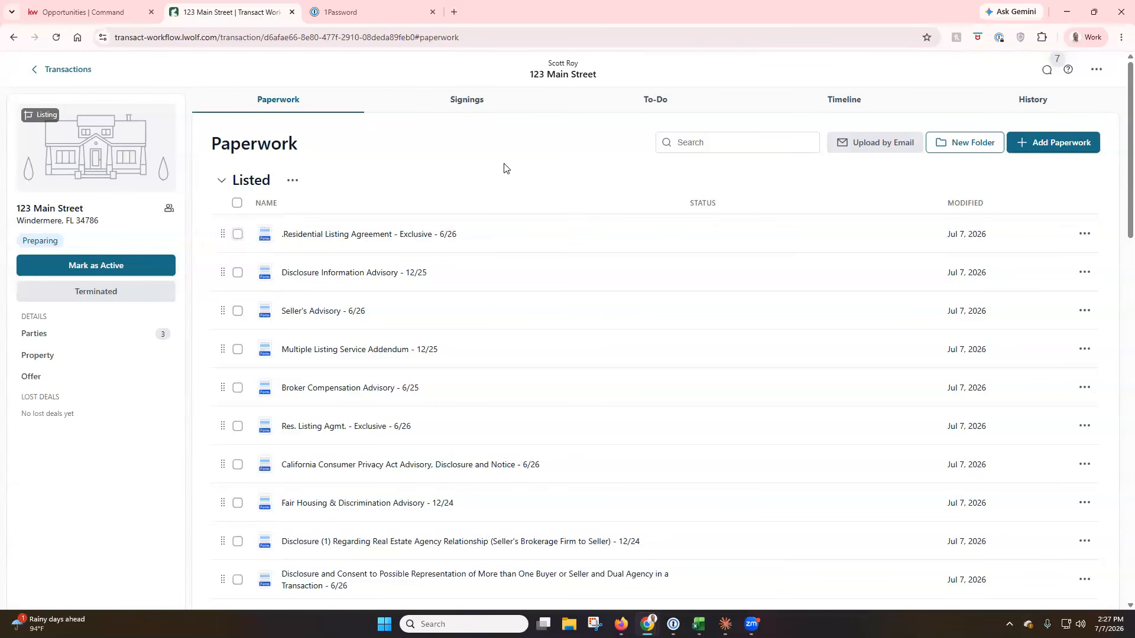
click(464, 102)
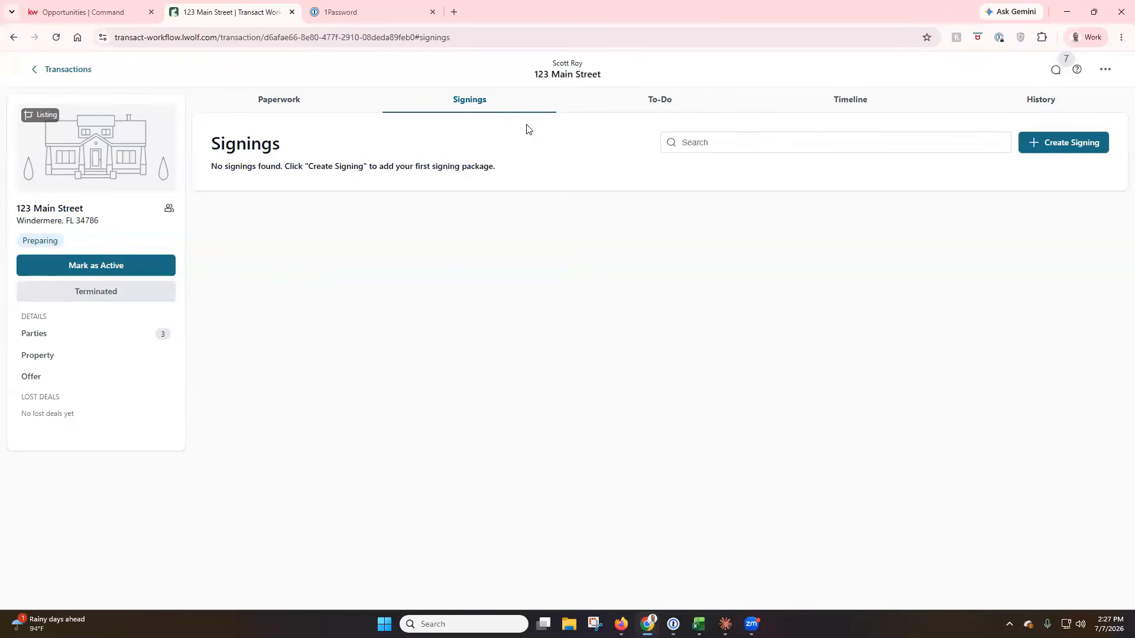
Start and cancel a new signing package, then move to the To-Do tab.
click(1055, 152)
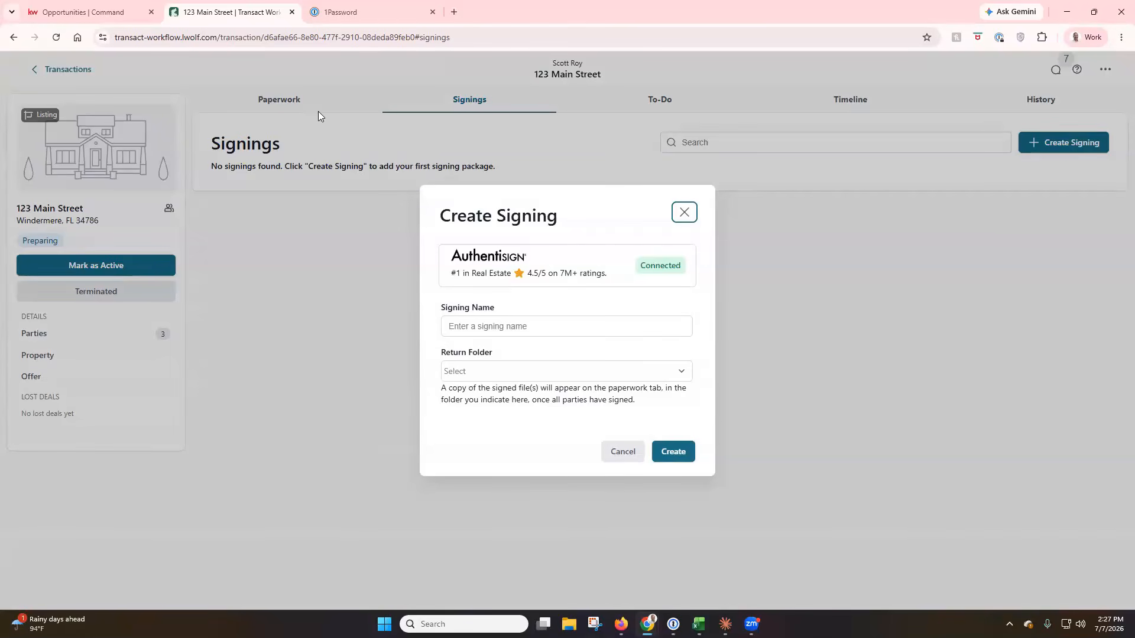
click(686, 217)
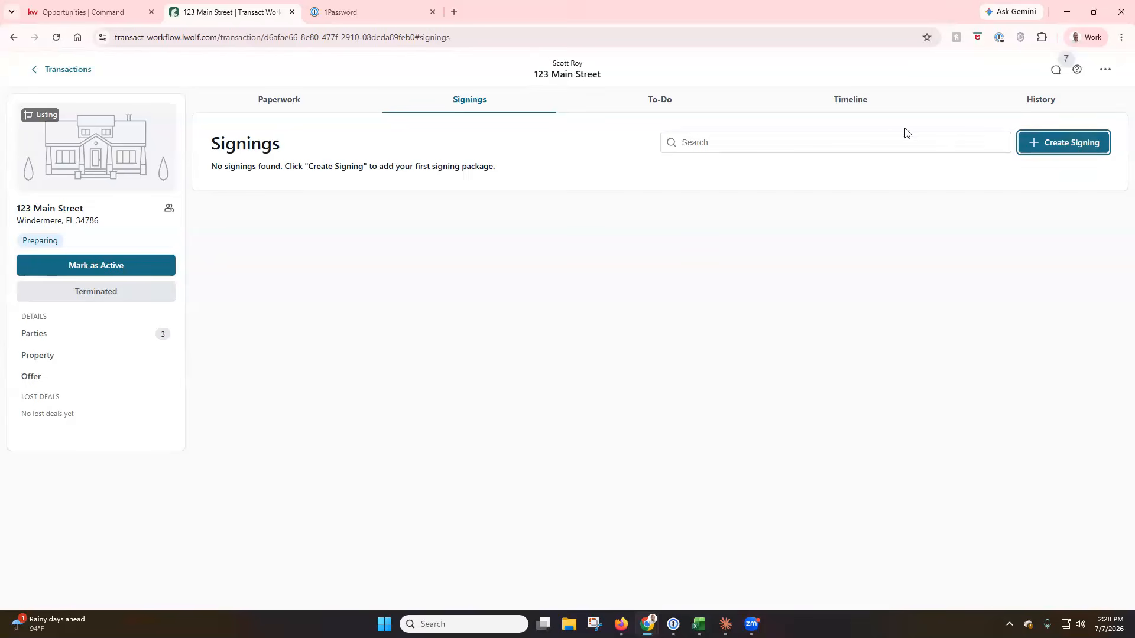
click(668, 106)
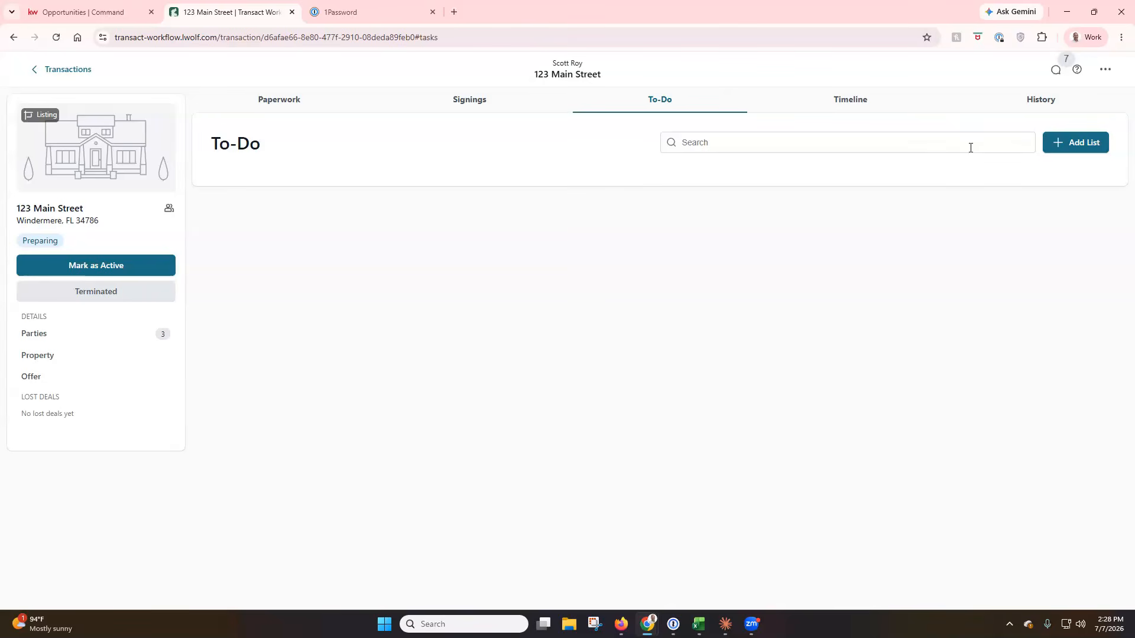
Create a to-do list named 'Listing To Do's' and check its options menu.
click(1078, 145)
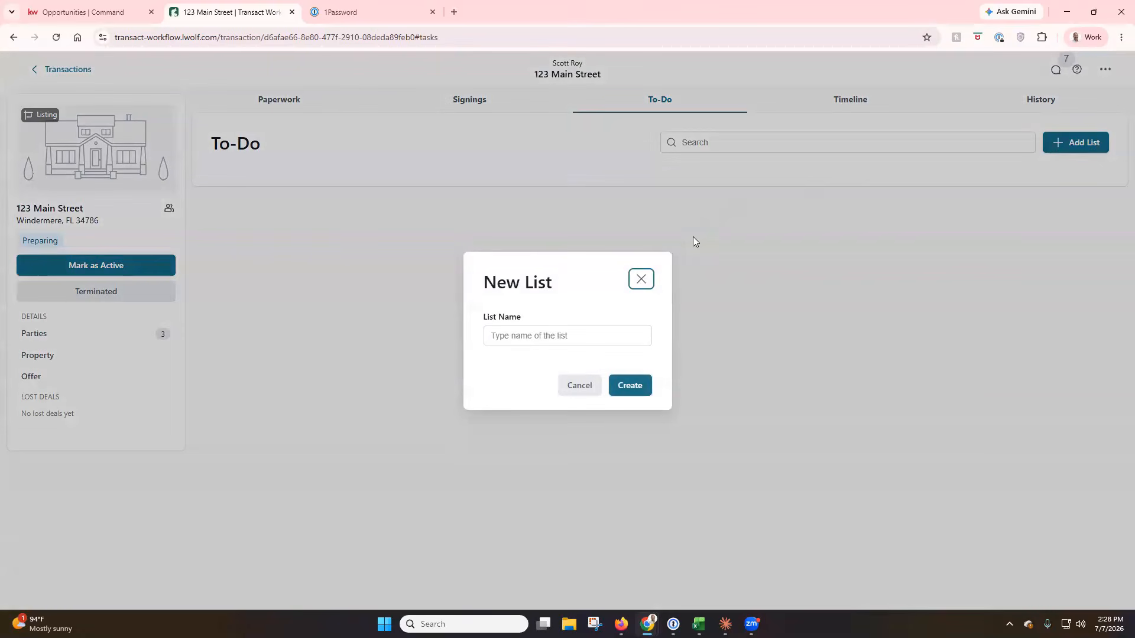
click(573, 332)
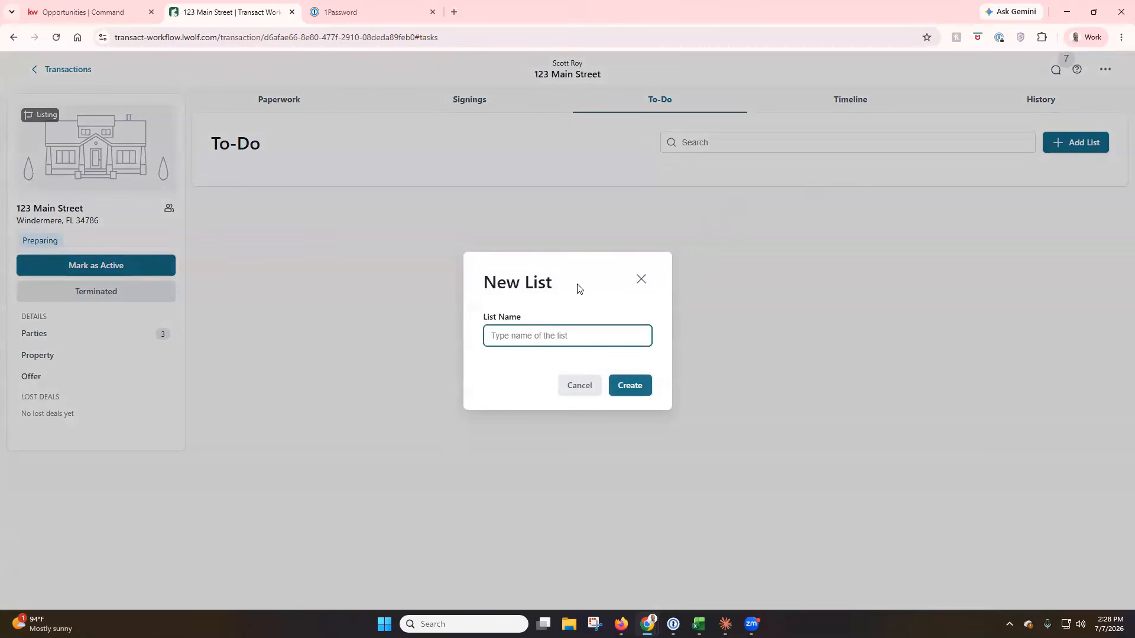
text(Listing To Do's)
click(631, 387)
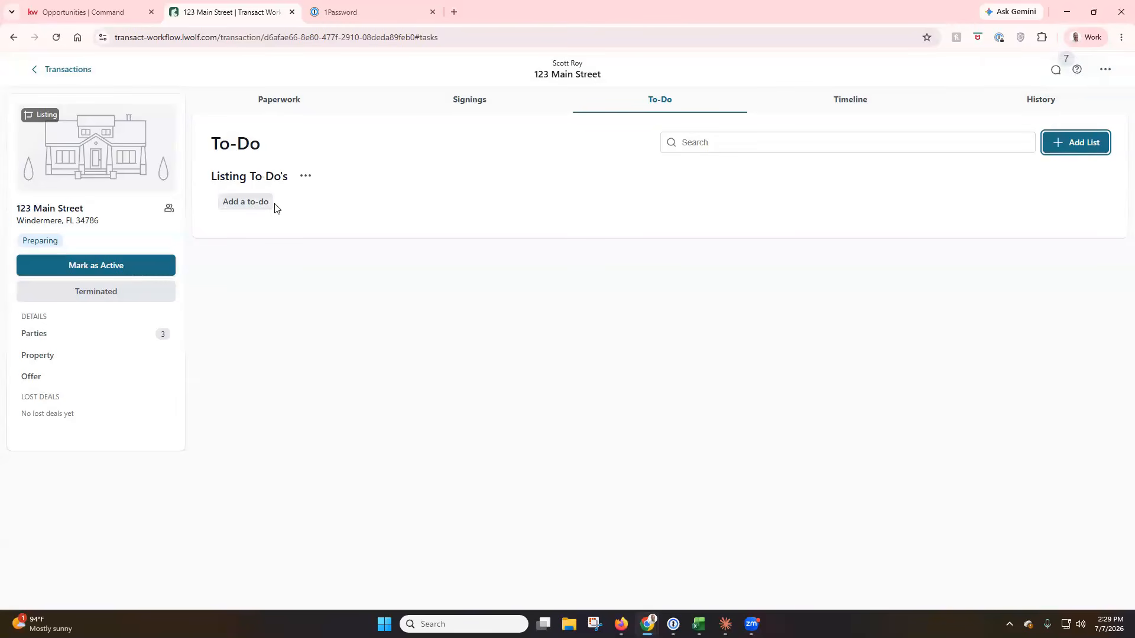
click(303, 180)
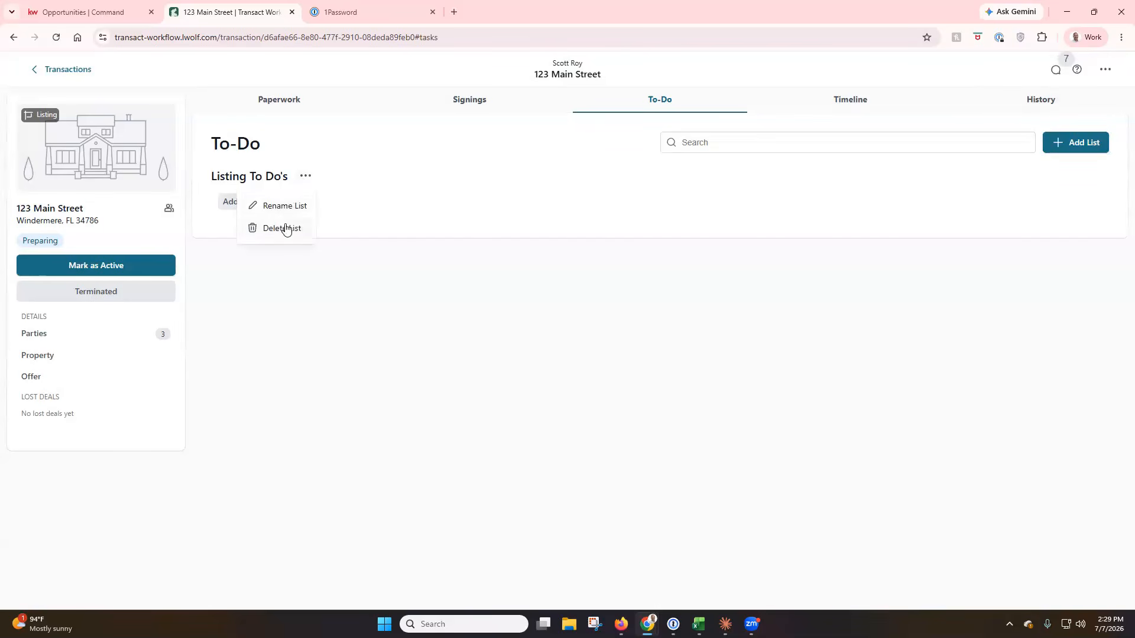
click(350, 185)
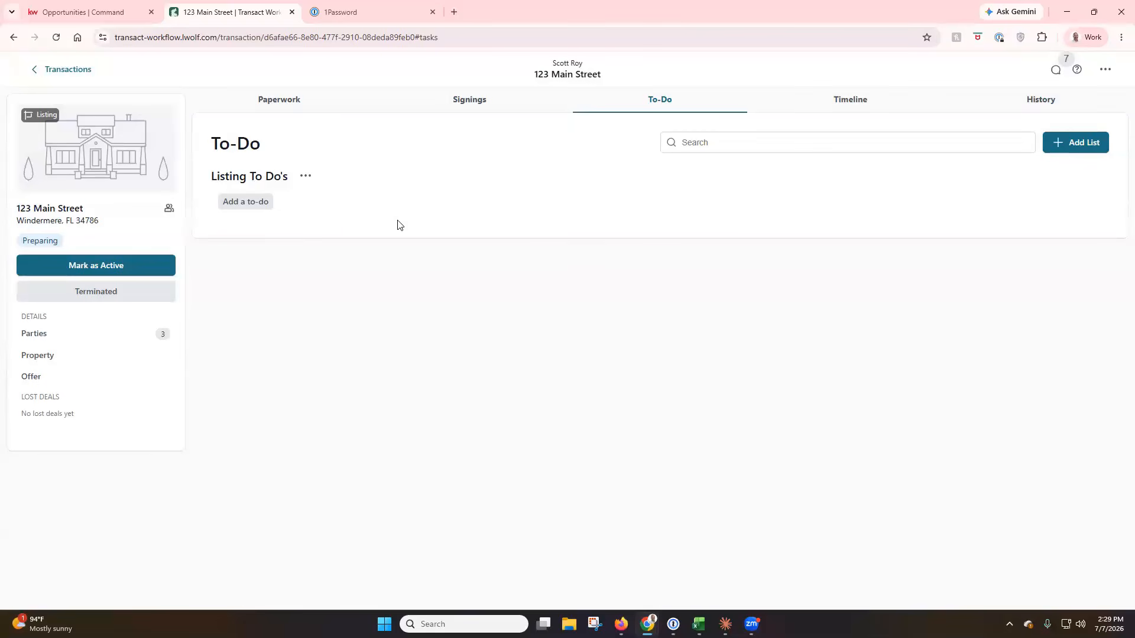
Add a to-do titled 'Host An Open House' and look over its reminder choices.
click(256, 204)
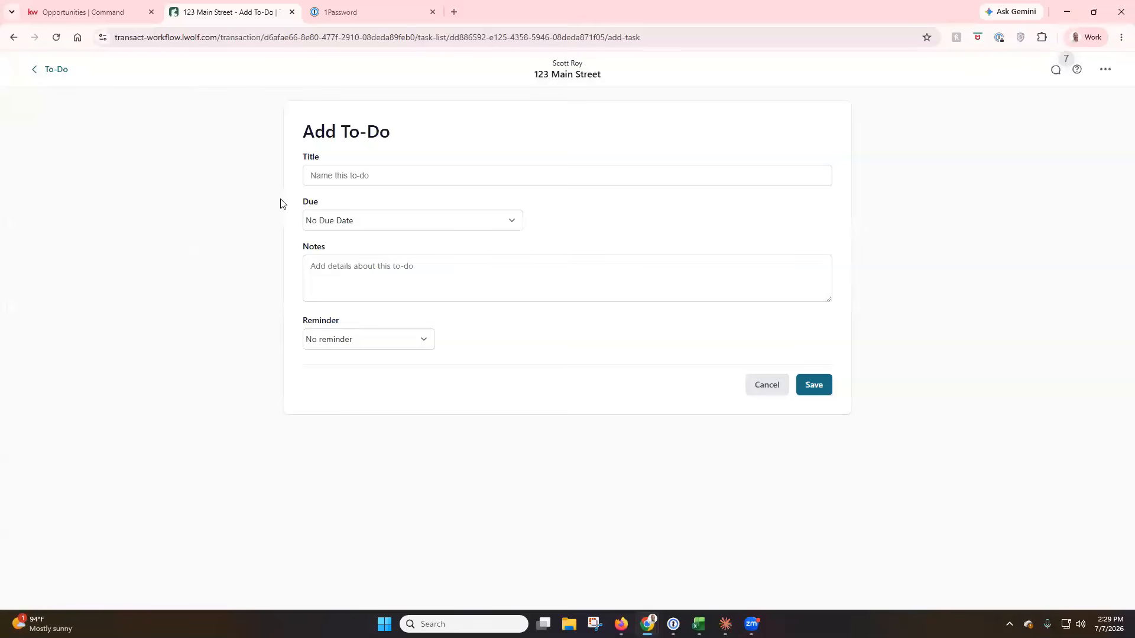
click(446, 179)
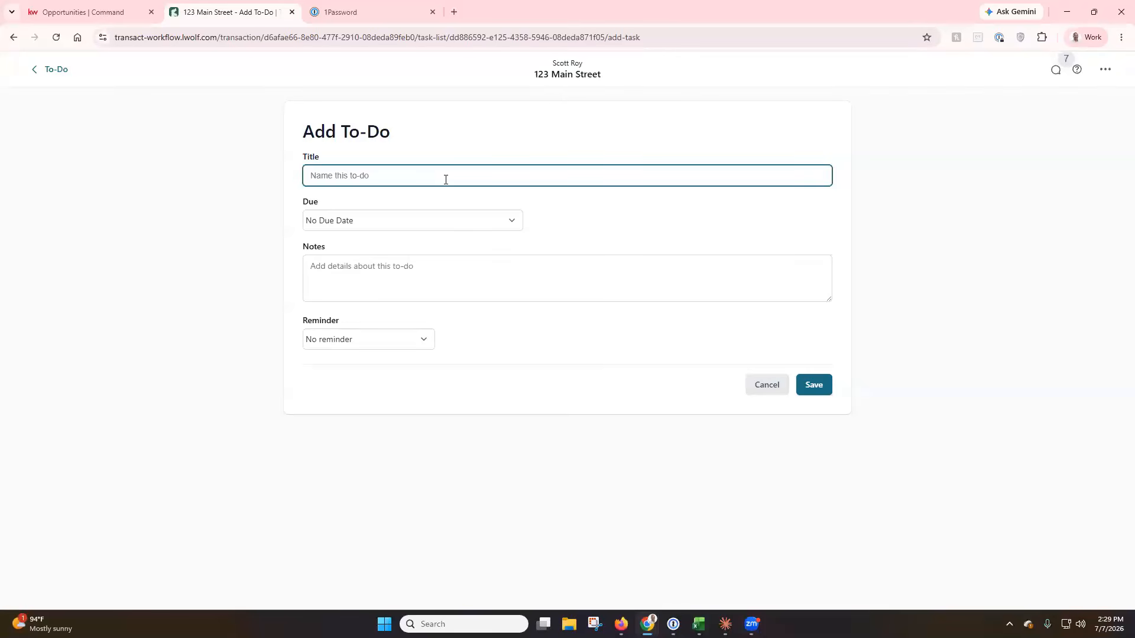
text(Host An Open House)
click(423, 343)
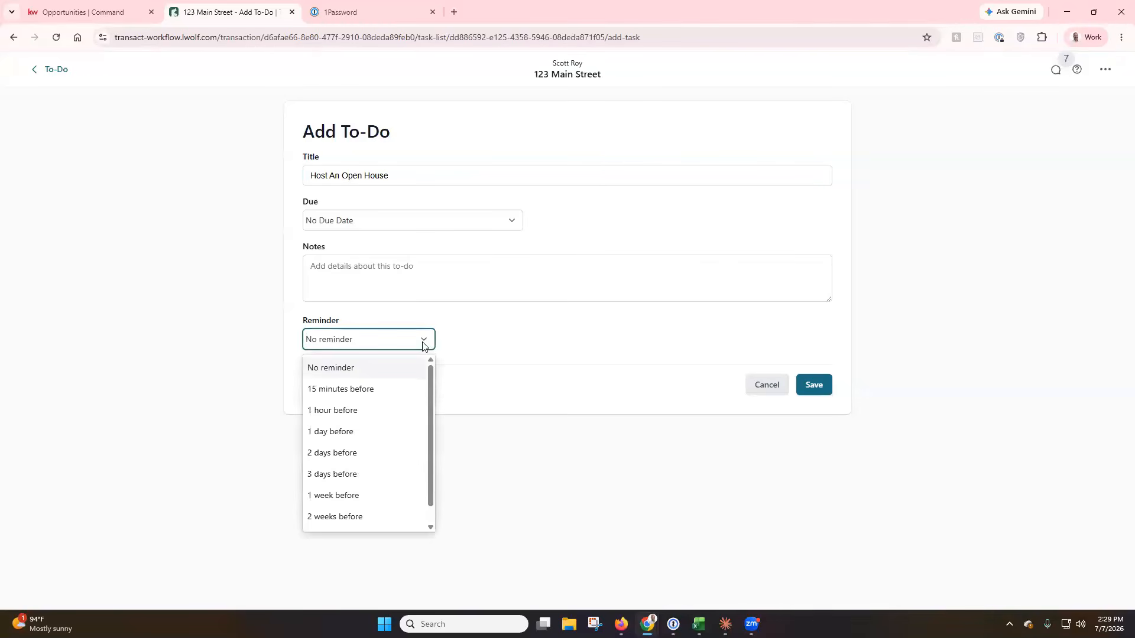
click(423, 343)
click(423, 343)
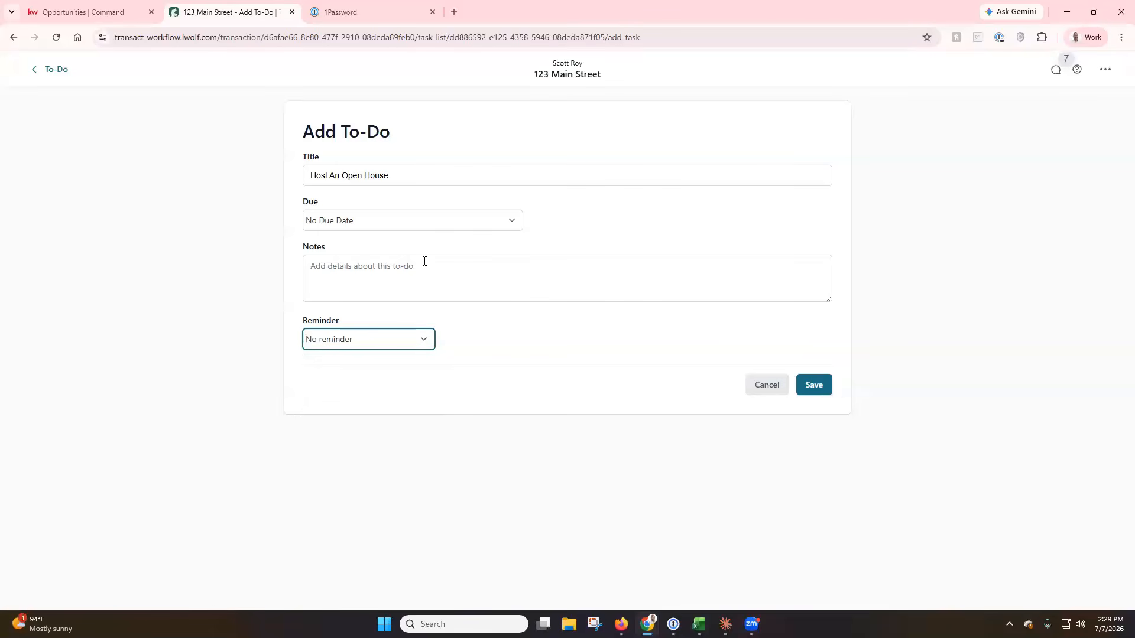
Make the to-do's due date relative to a transaction date.
click(509, 221)
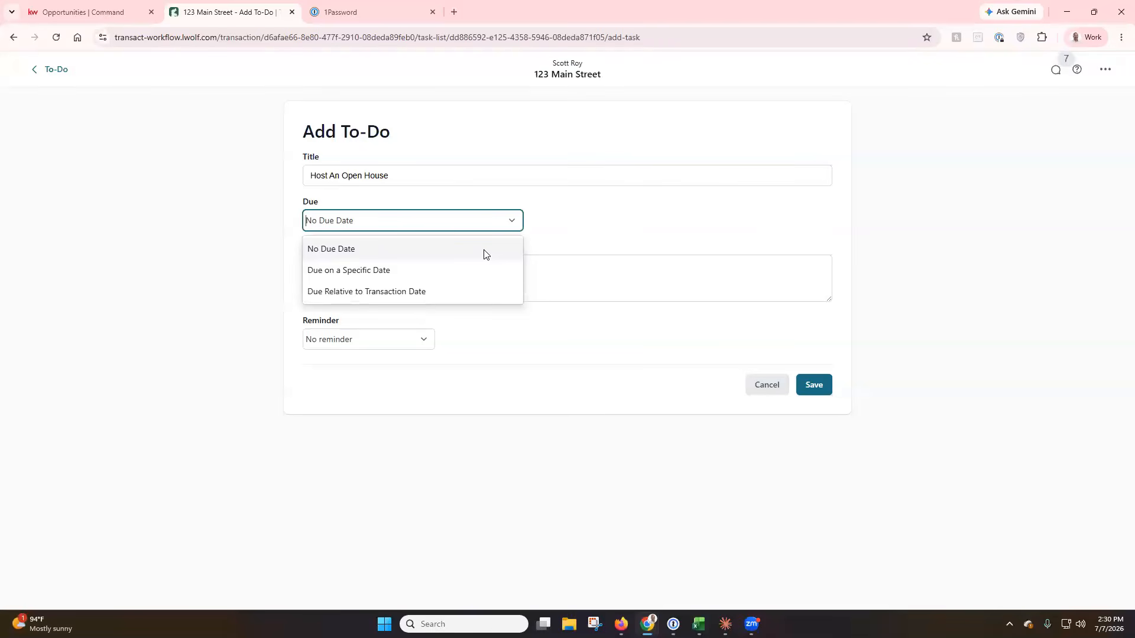
click(440, 271)
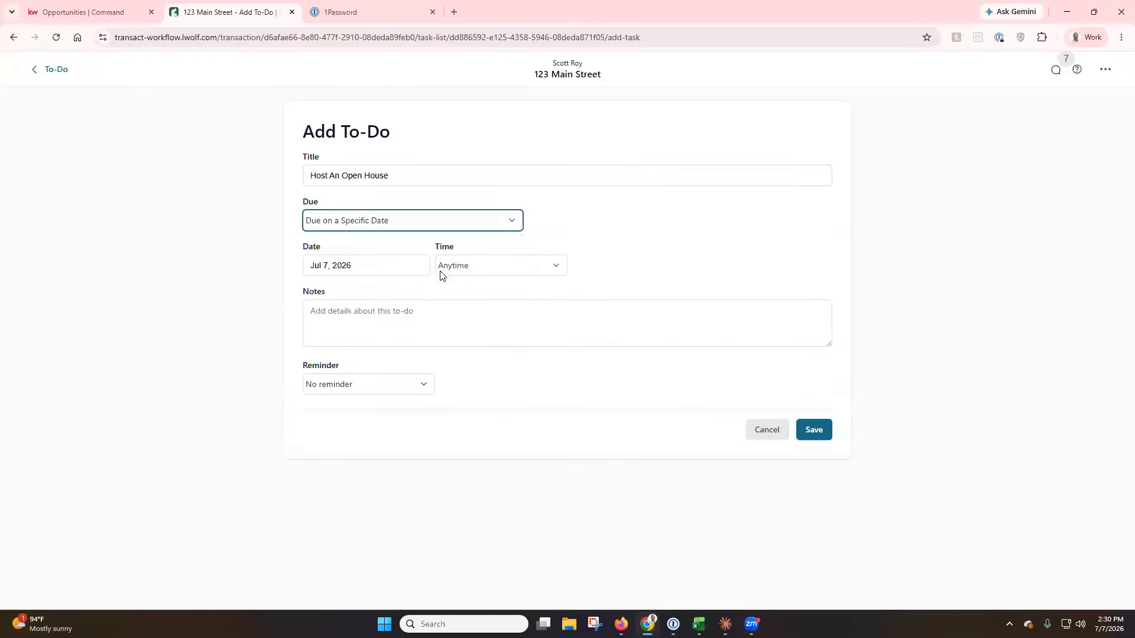
click(509, 272)
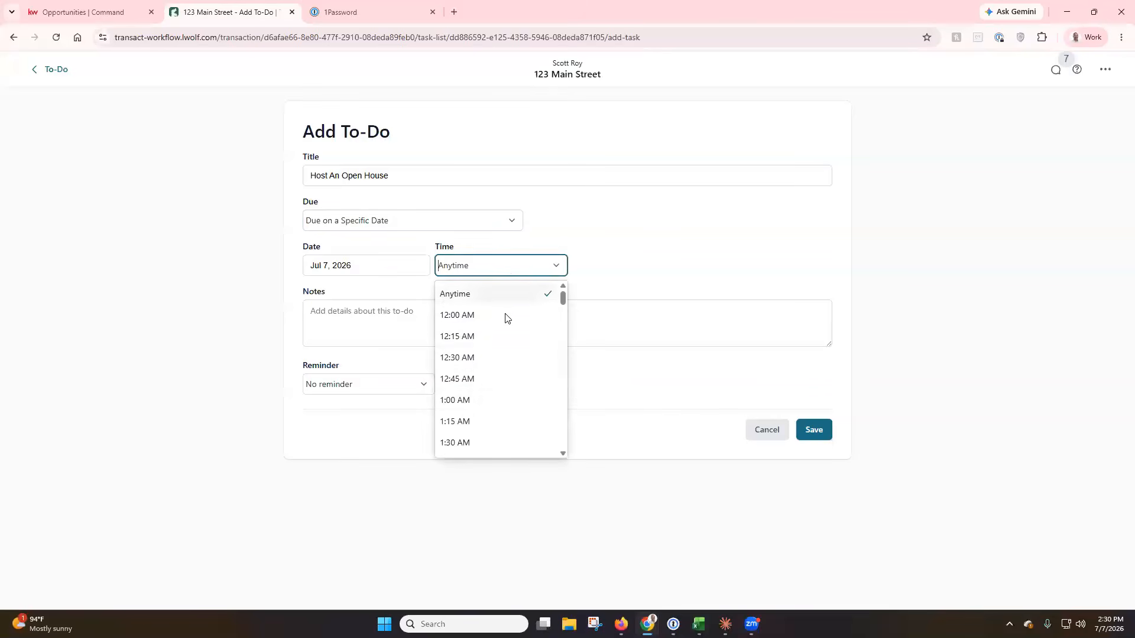
click(513, 224)
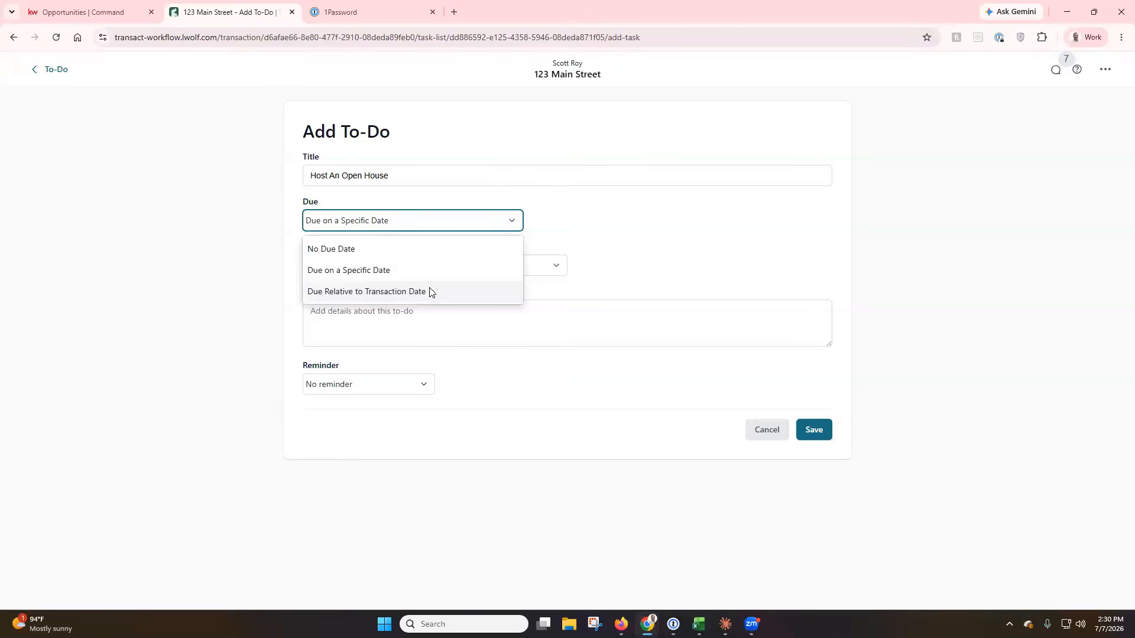
click(365, 292)
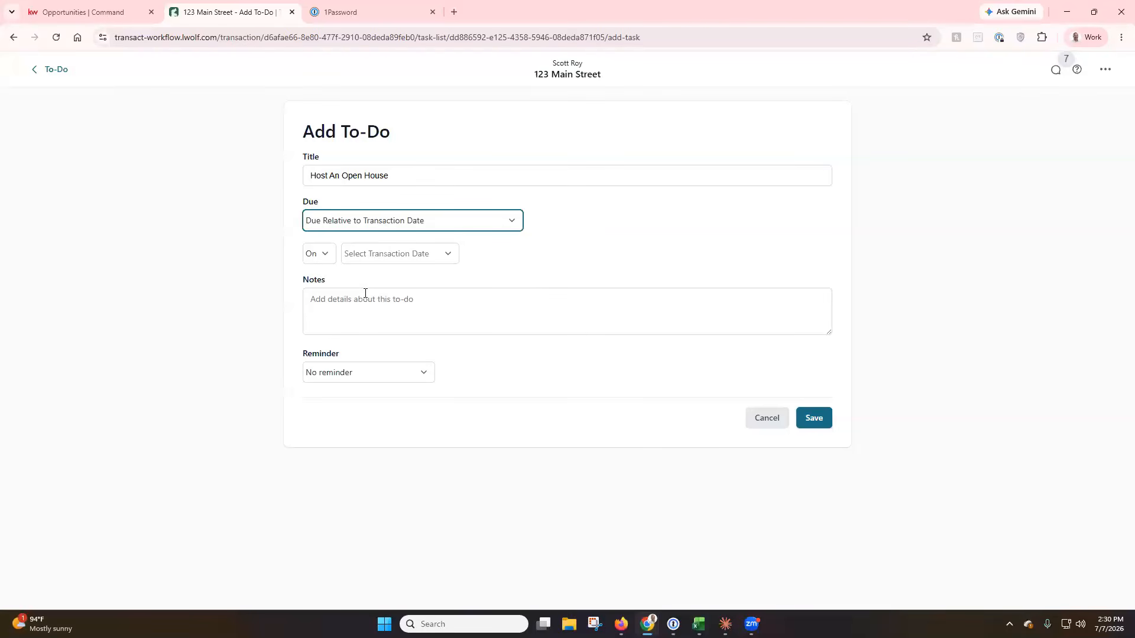
Make the to-do due 7 days after the List Date.
click(326, 255)
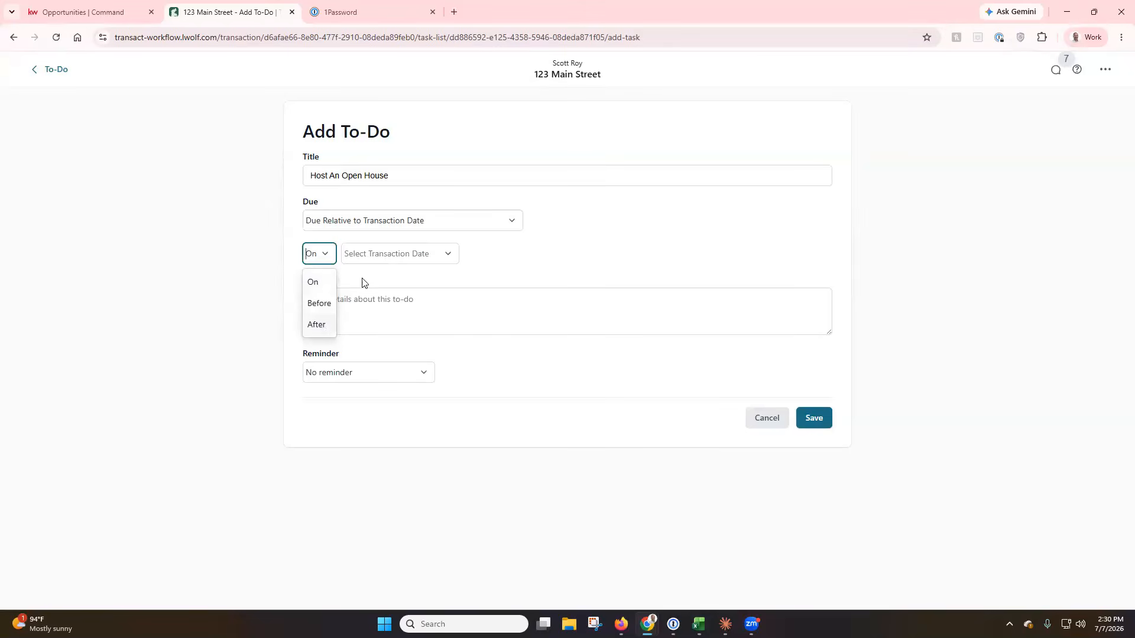
click(317, 324)
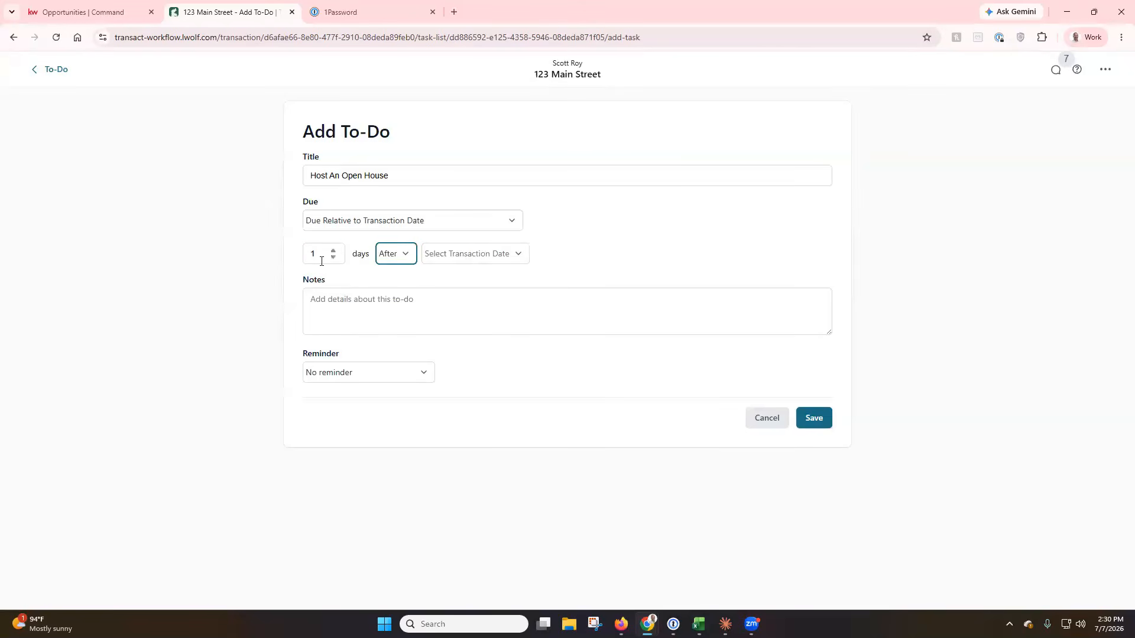
click(507, 261)
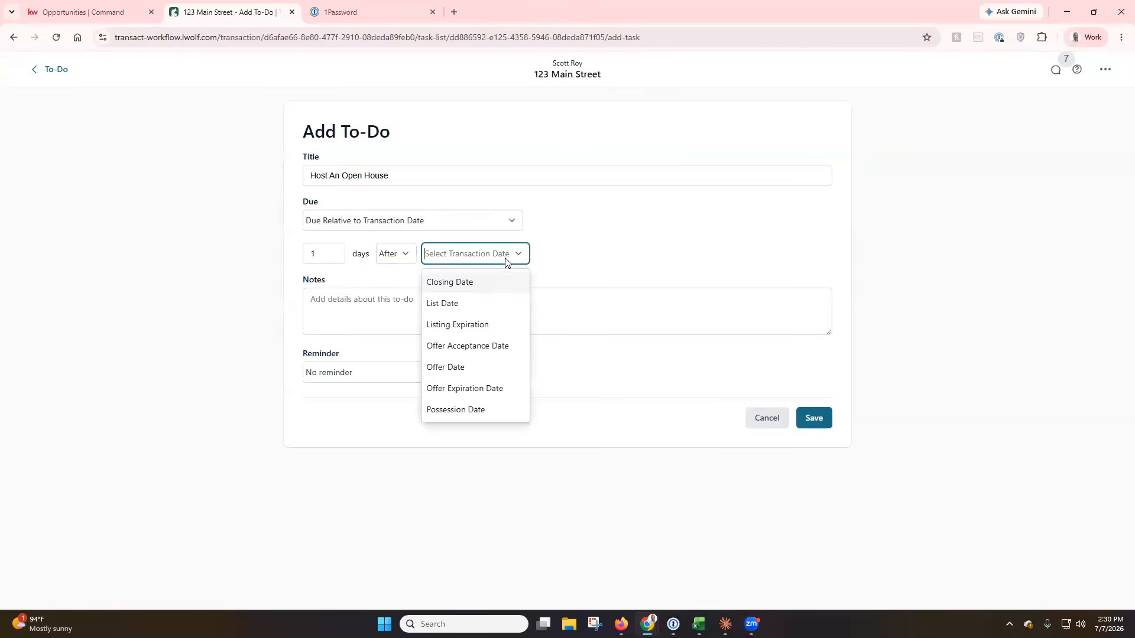
click(480, 308)
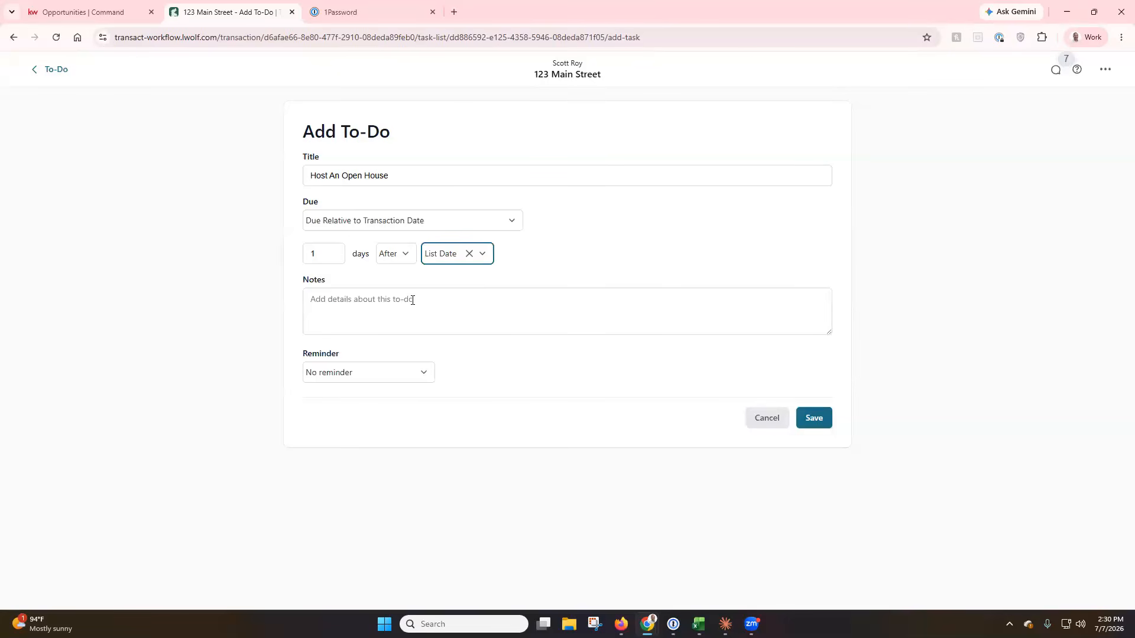
click(389, 254)
click(388, 325)
click(332, 257)
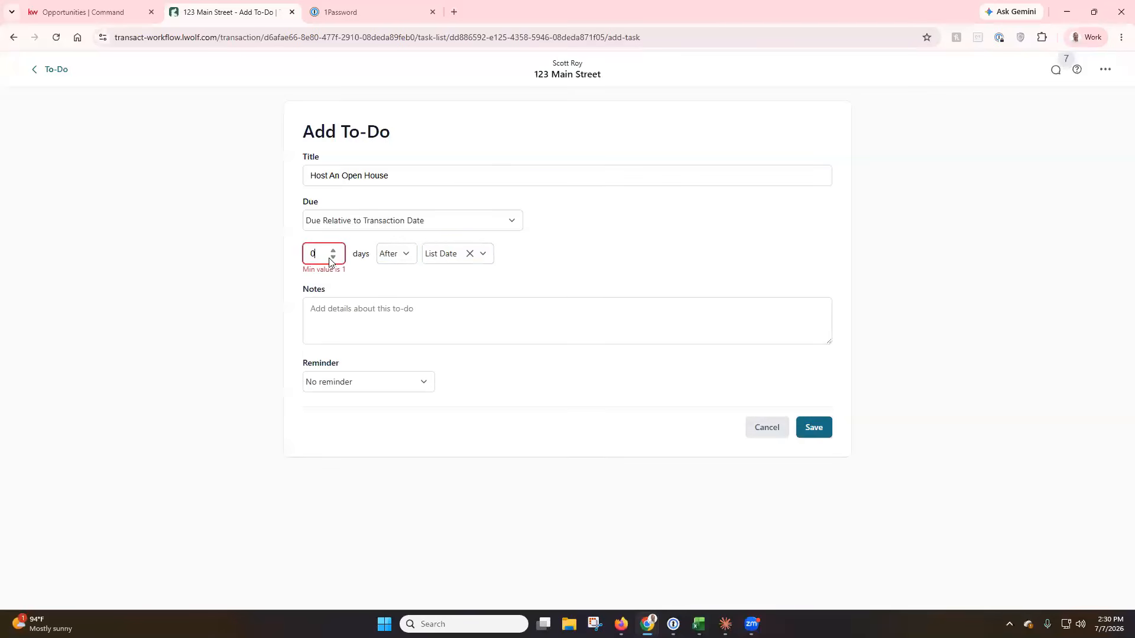
double_click(333, 251)
click(334, 252)
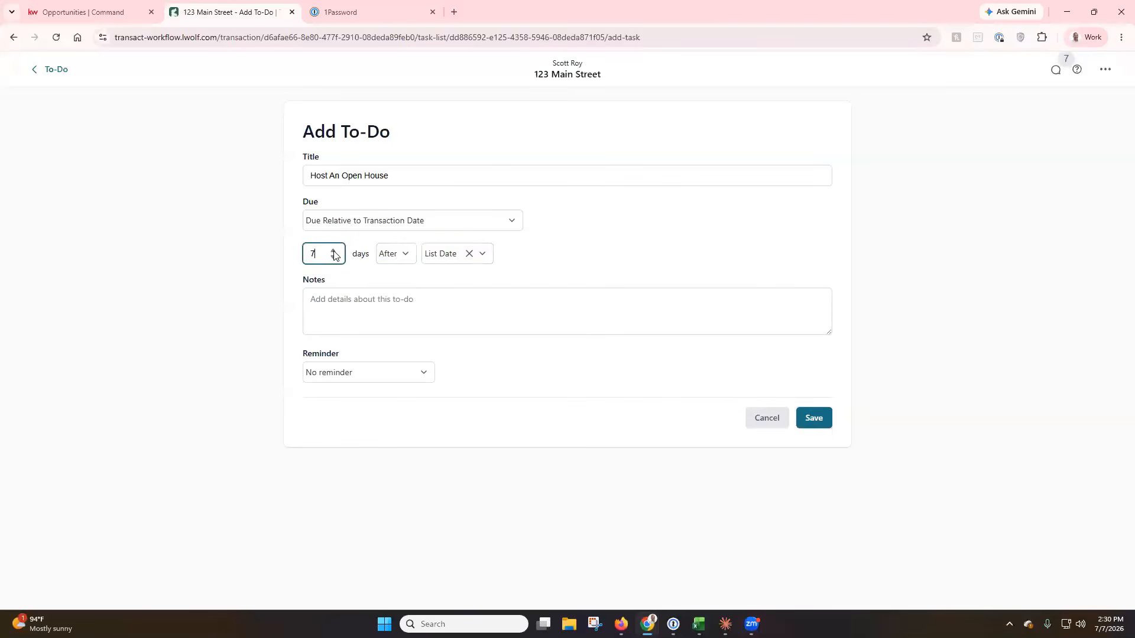
click(541, 258)
Add the note 'Host my first open house for my new listing' and keep No reminder.
click(473, 319)
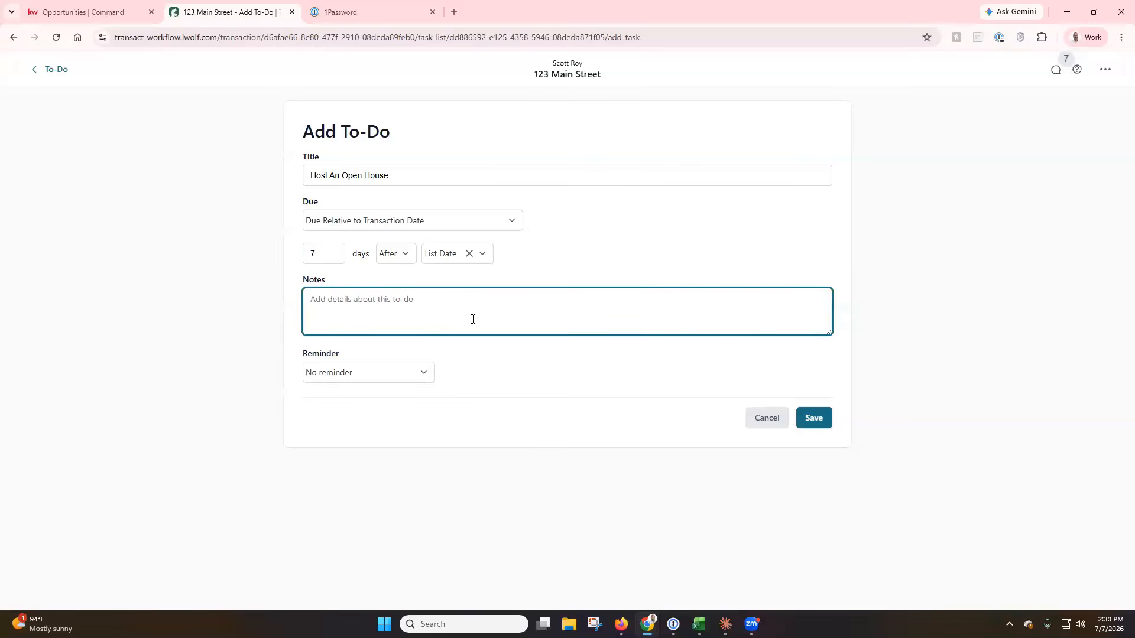
text(Host my first open house for my new listing)
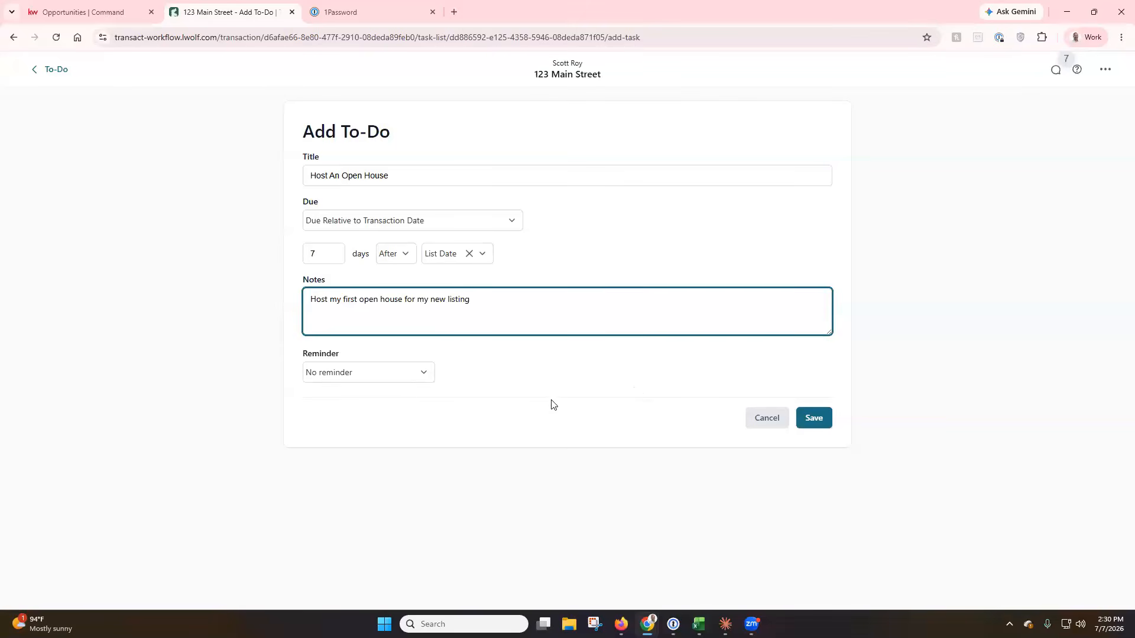
click(416, 375)
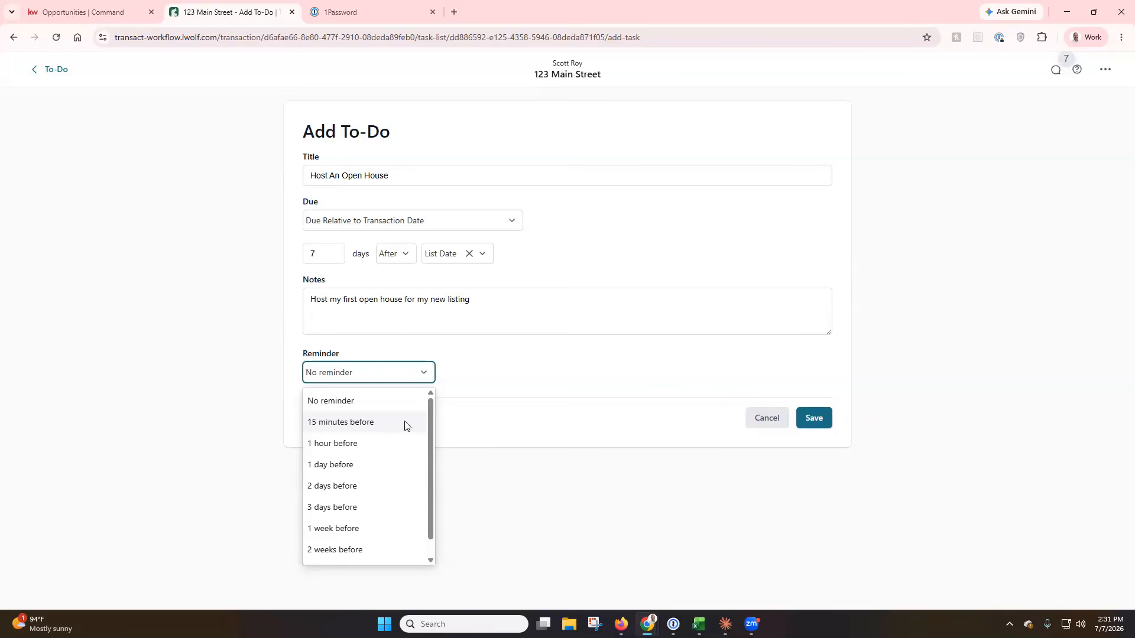
click(453, 362)
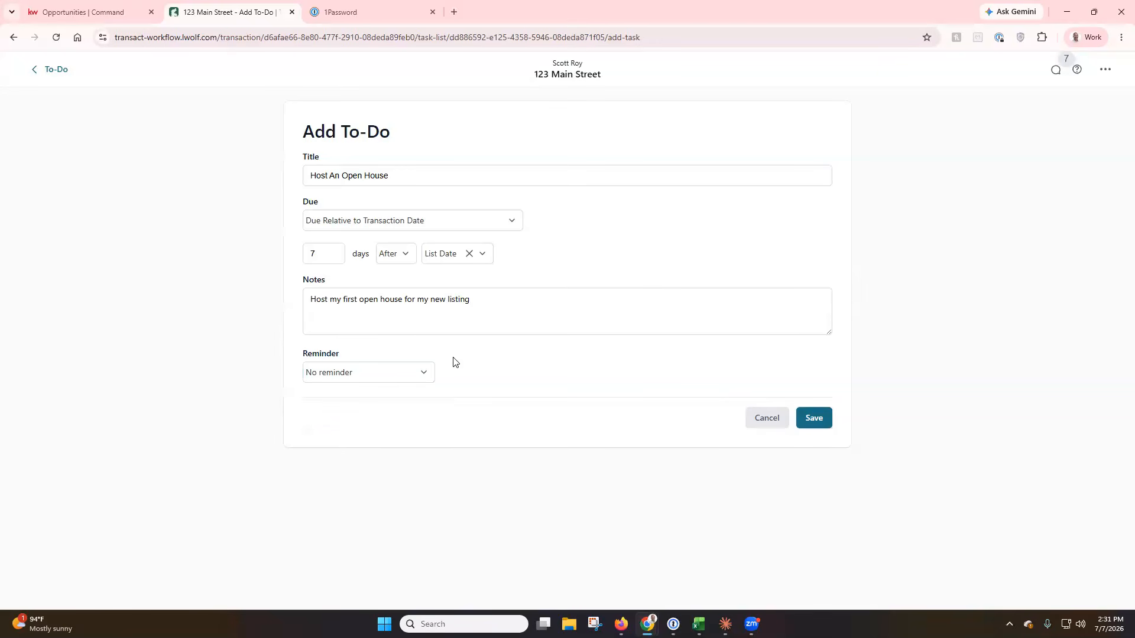
Save the Host An Open House to-do, then reopen it to review its details.
click(814, 419)
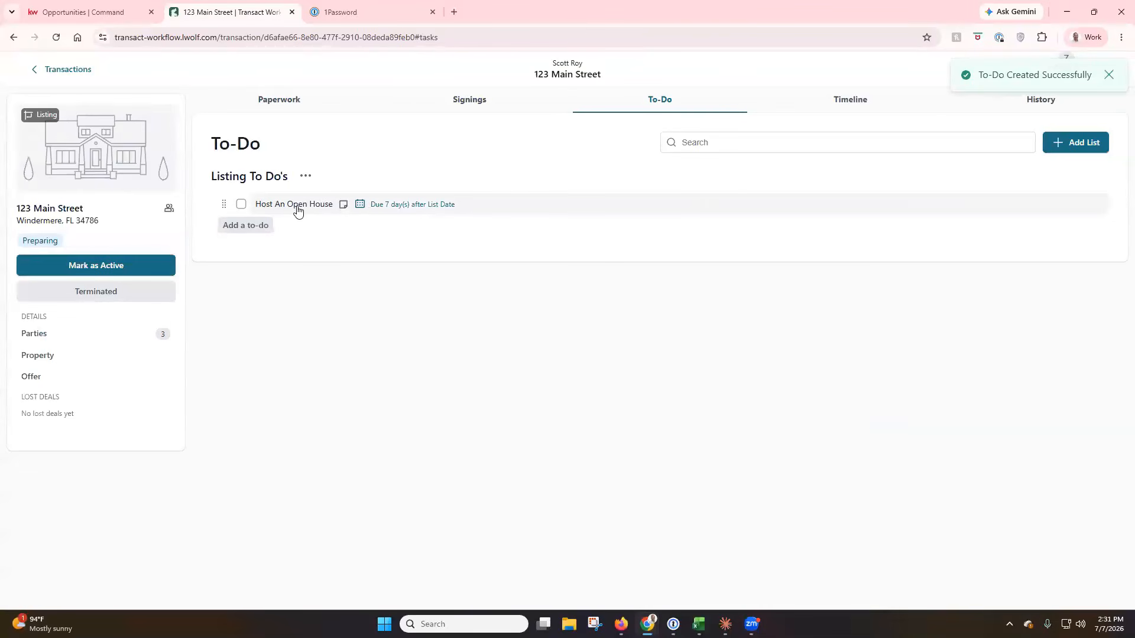
click(343, 206)
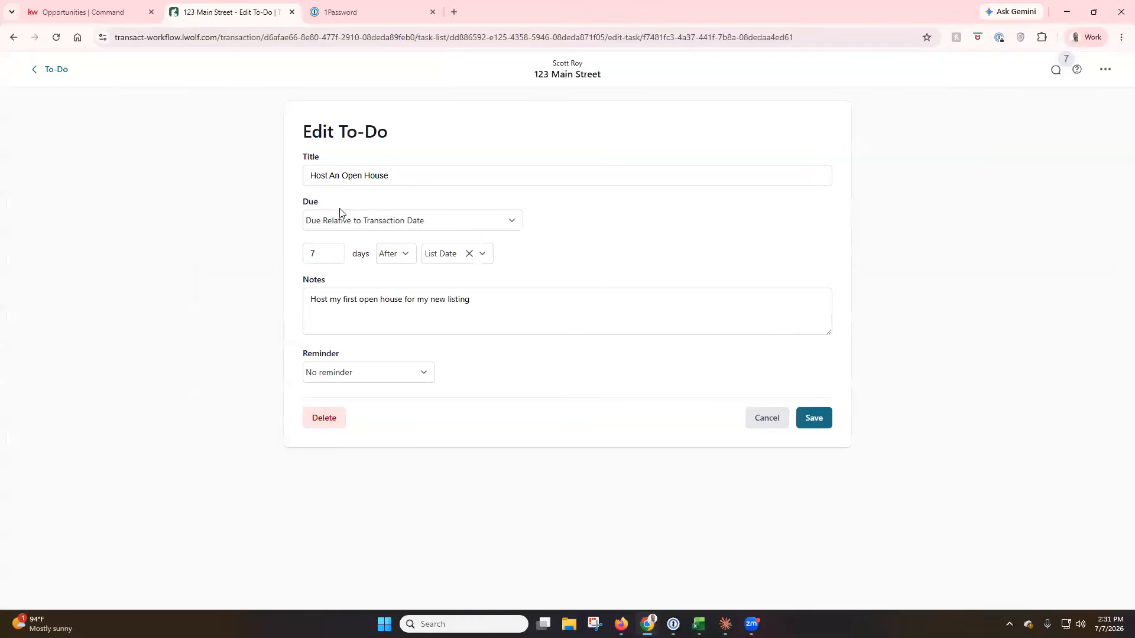
click(751, 421)
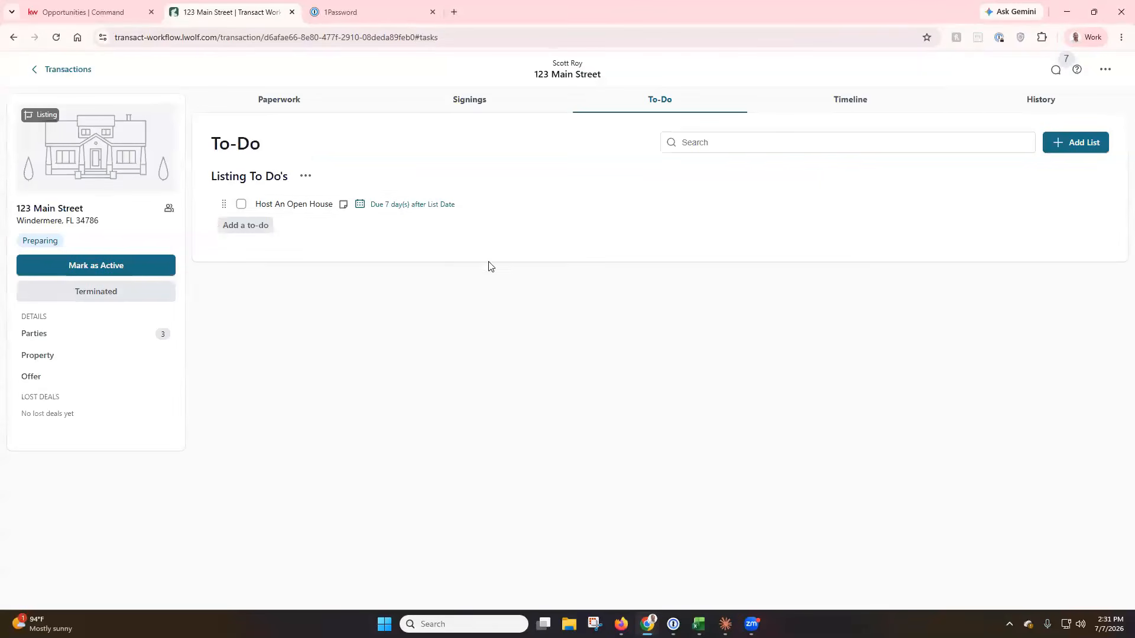
click(362, 207)
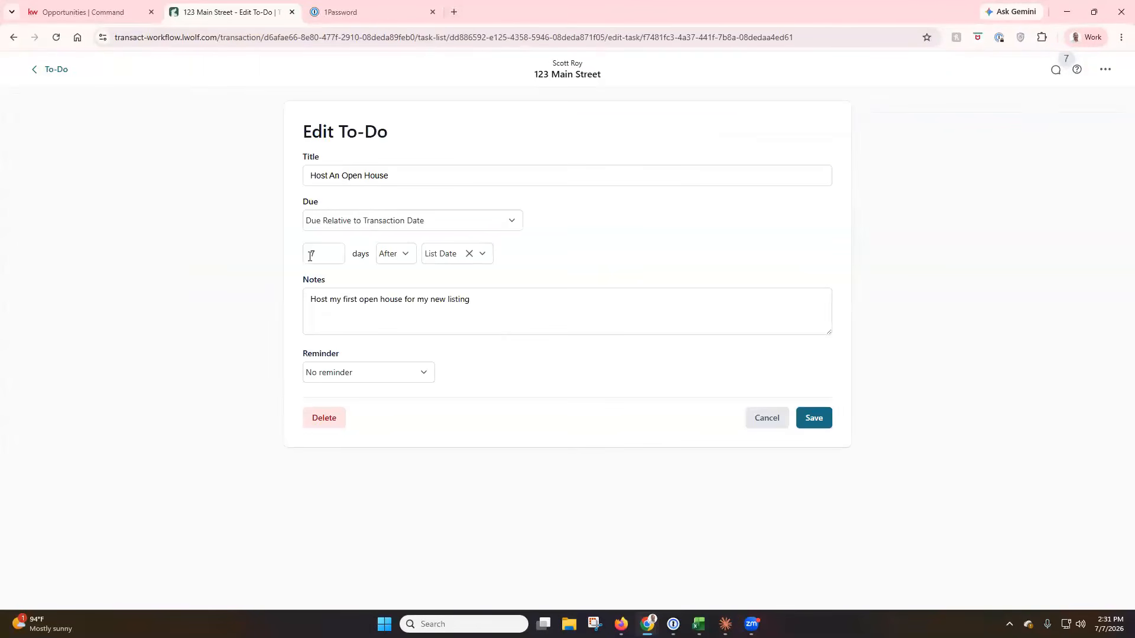
click(757, 421)
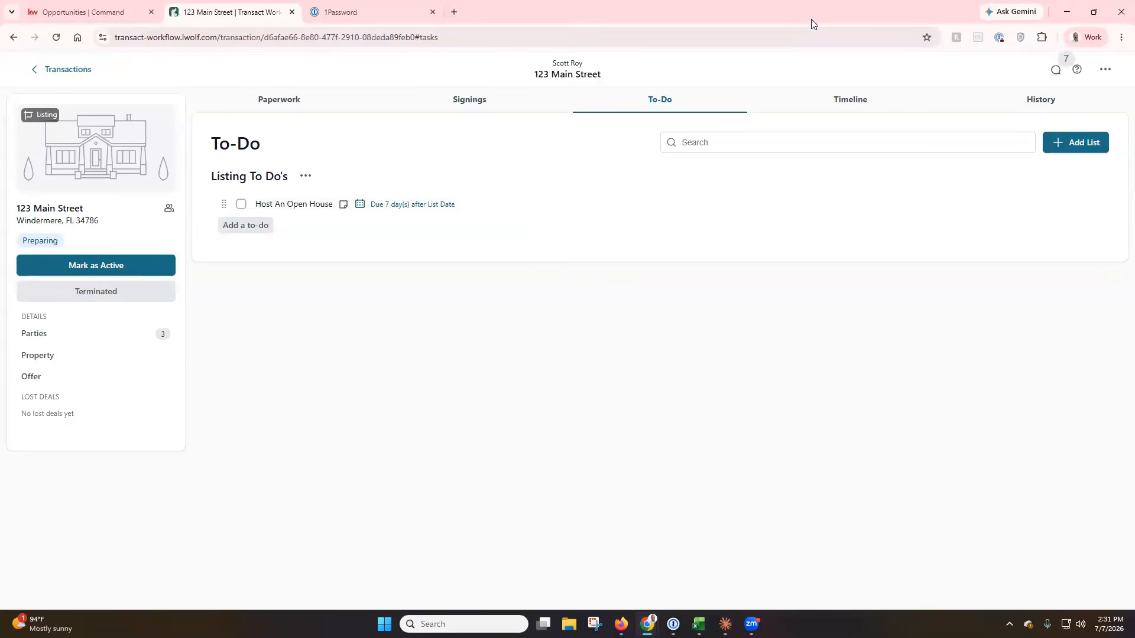
Add a Timeline event 'Host Open House', described 'Host my first open house', on Jul 11, 2026.
click(849, 100)
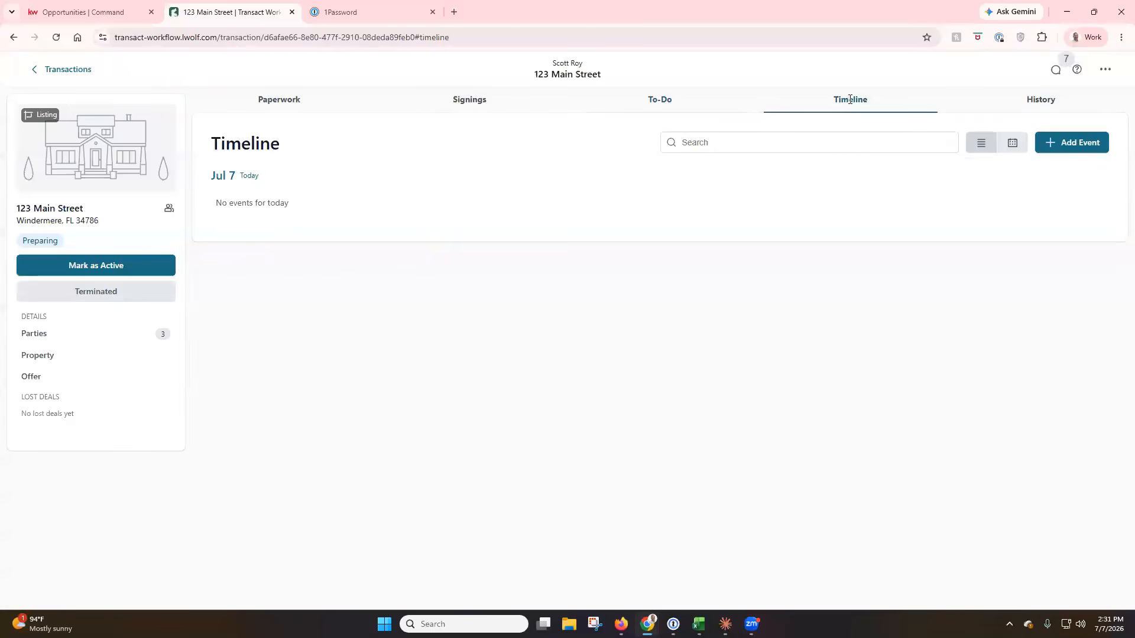
click(1072, 148)
click(532, 179)
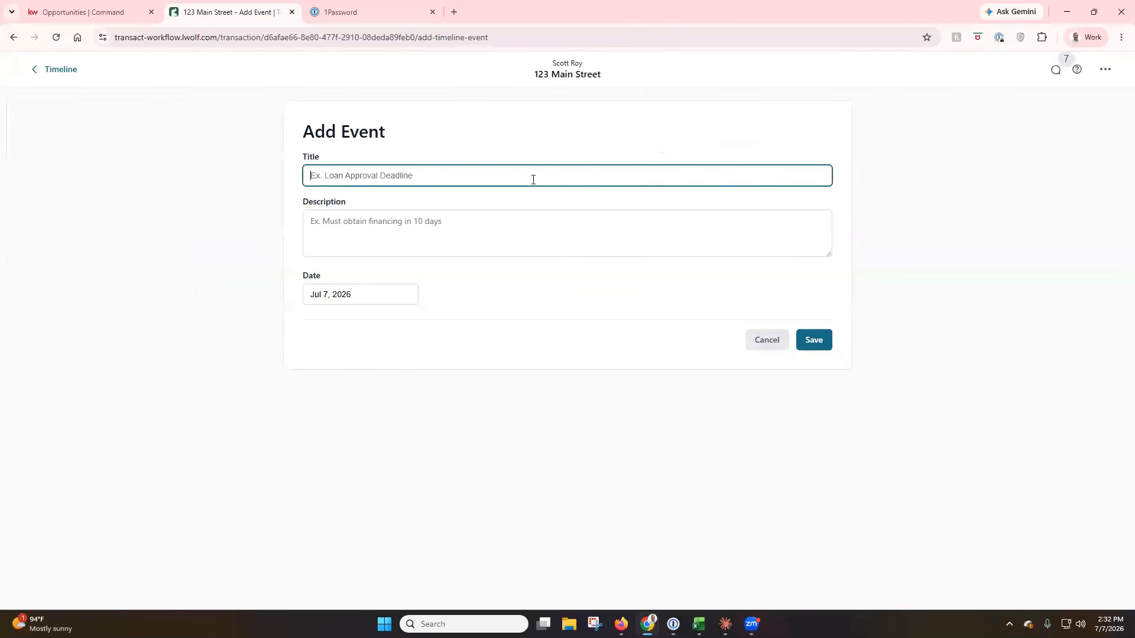
text(Host Open House)
click(484, 220)
text(Host my f)
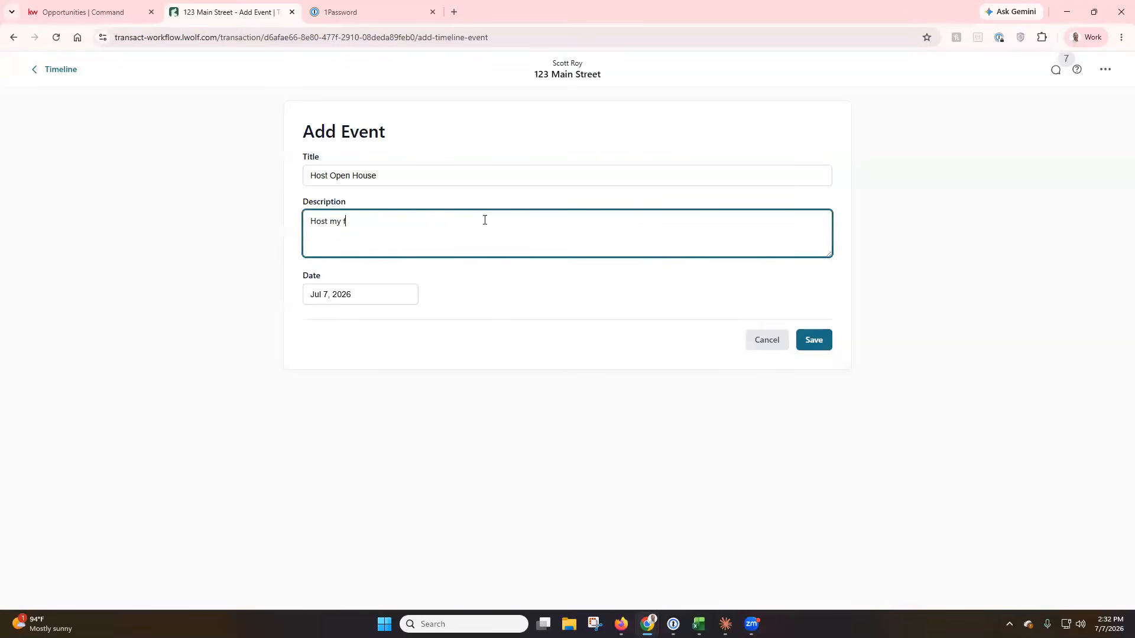
text(irst open house)
click(393, 298)
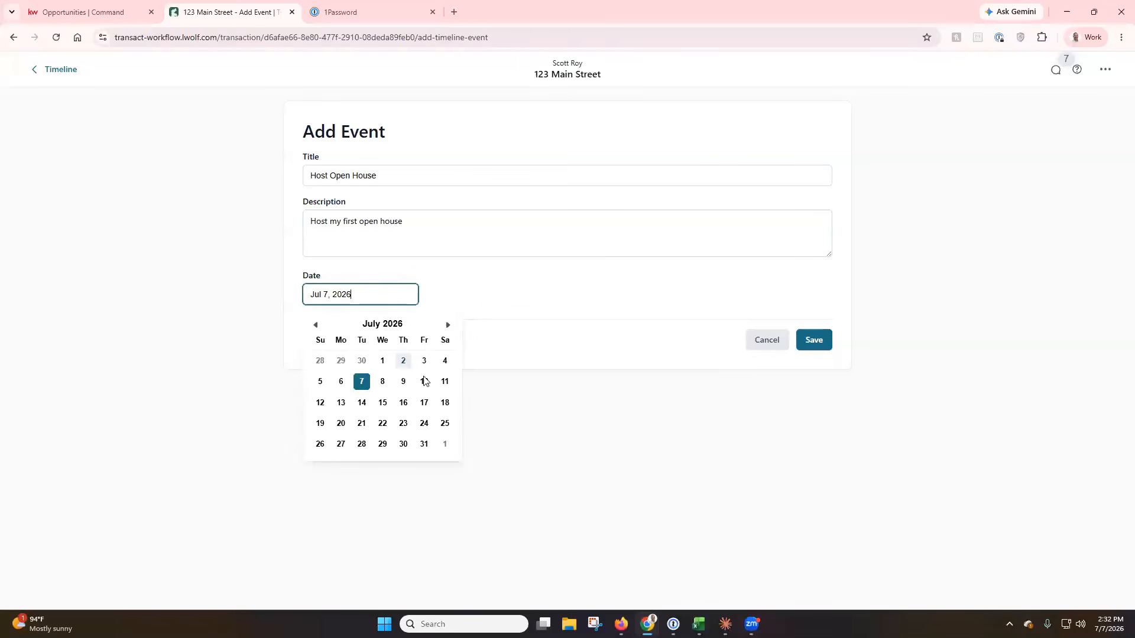
click(443, 382)
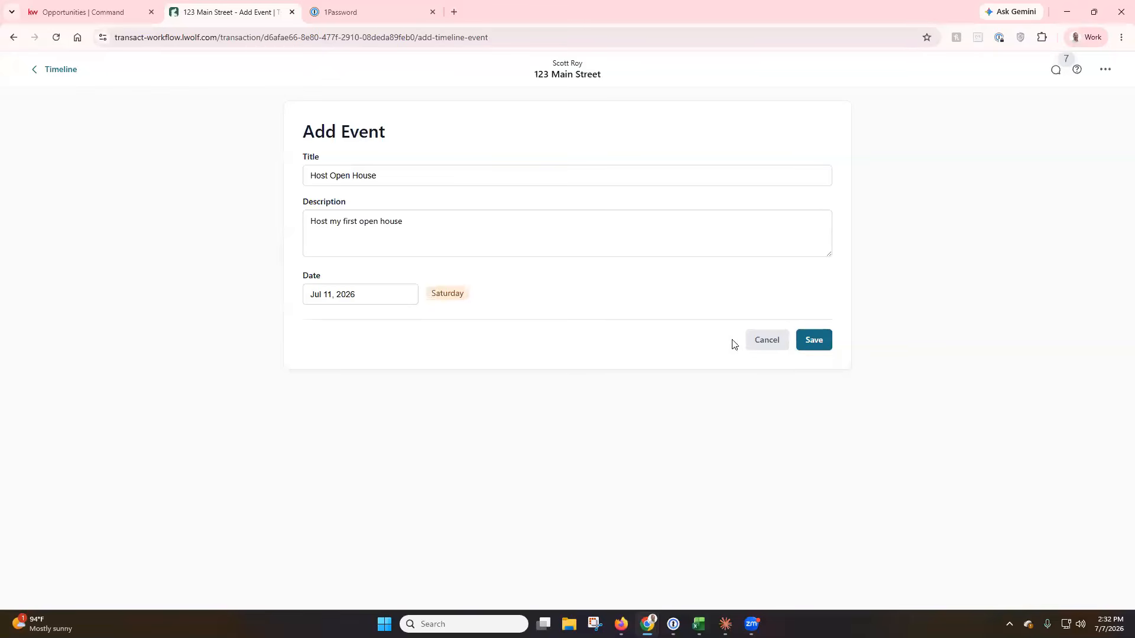
click(814, 340)
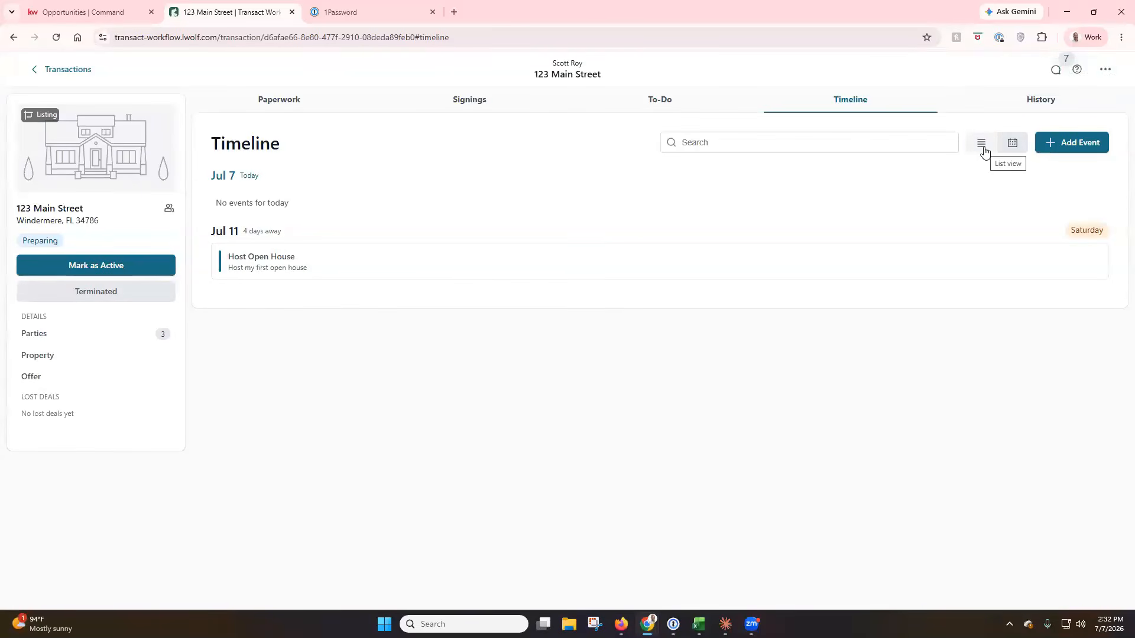
Switch the Timeline to month calendar view showing July 2026.
click(1010, 146)
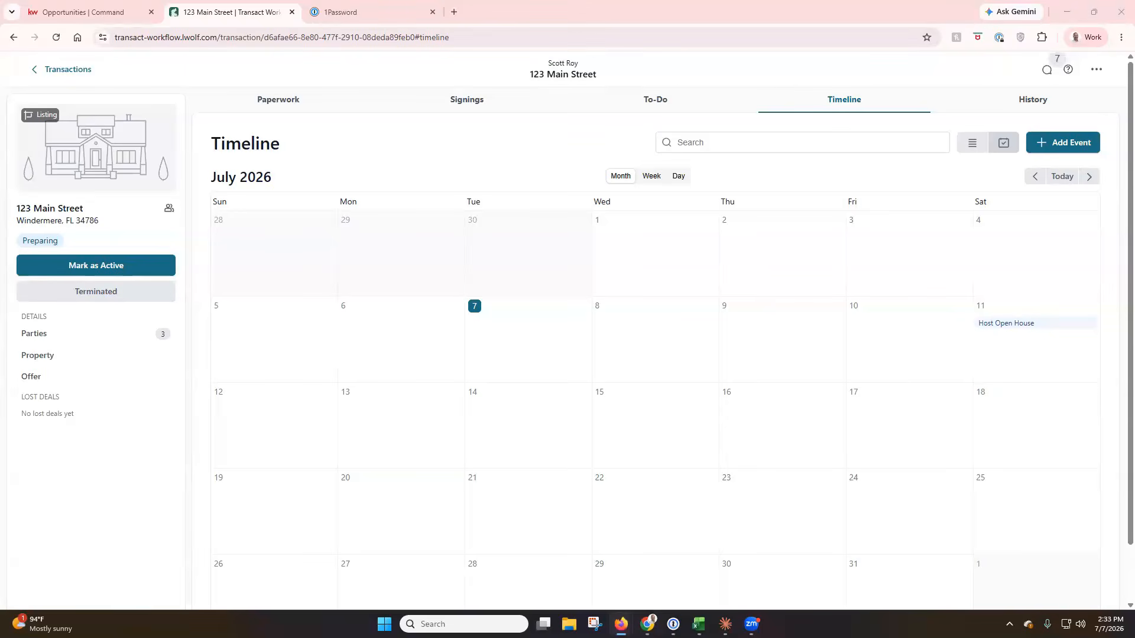
Review the 123 Main Street History log for the 02:32 PM Timeline Event Created entry.
click(1018, 106)
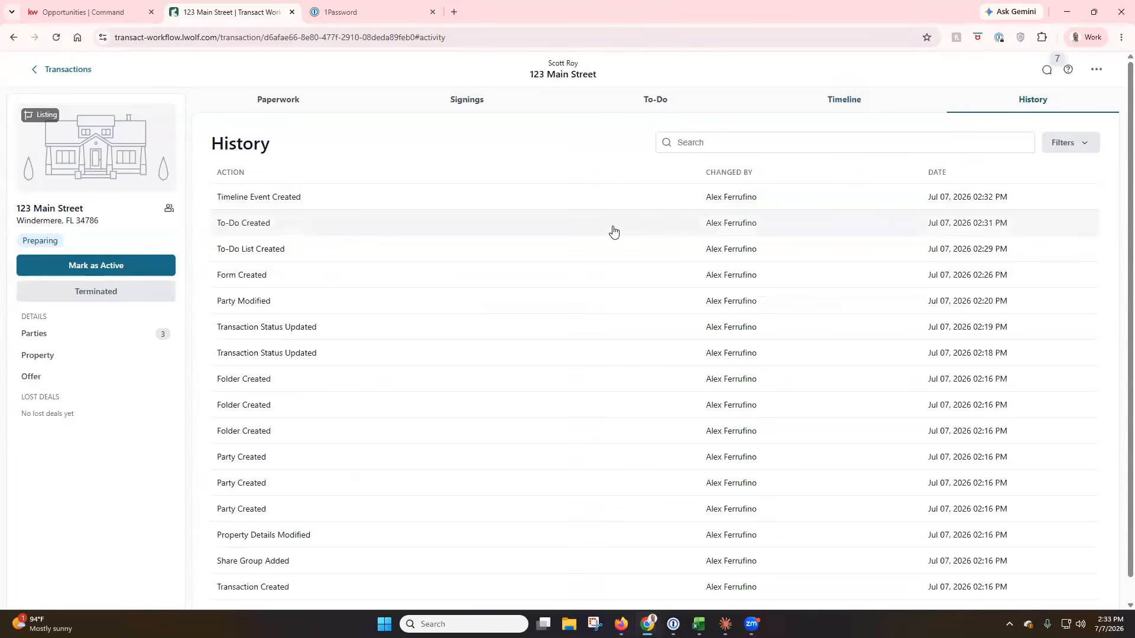
scroll(612, 232, down, 1)
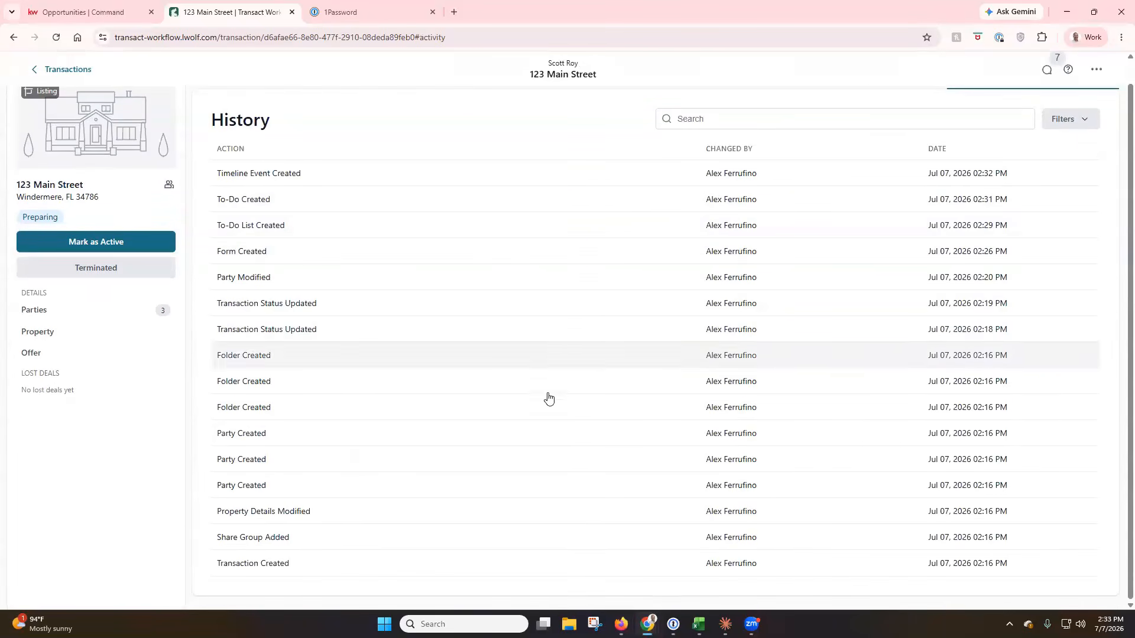
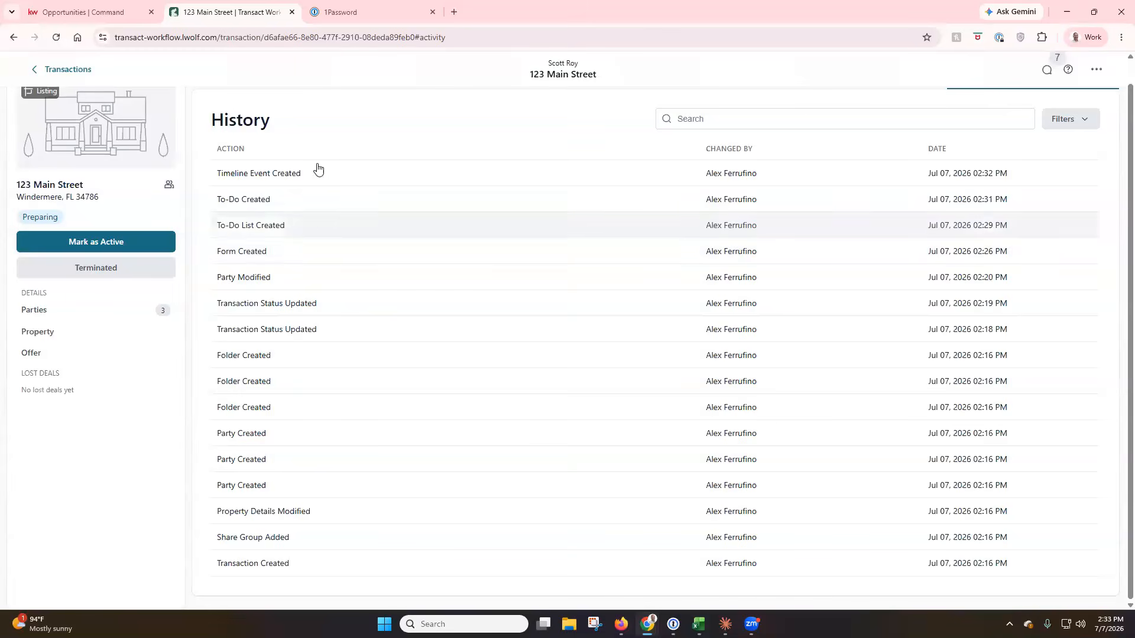
Inspect the To-Do Created and Party Modified history entries for 123 Main Street, closing each details dialog.
click(288, 205)
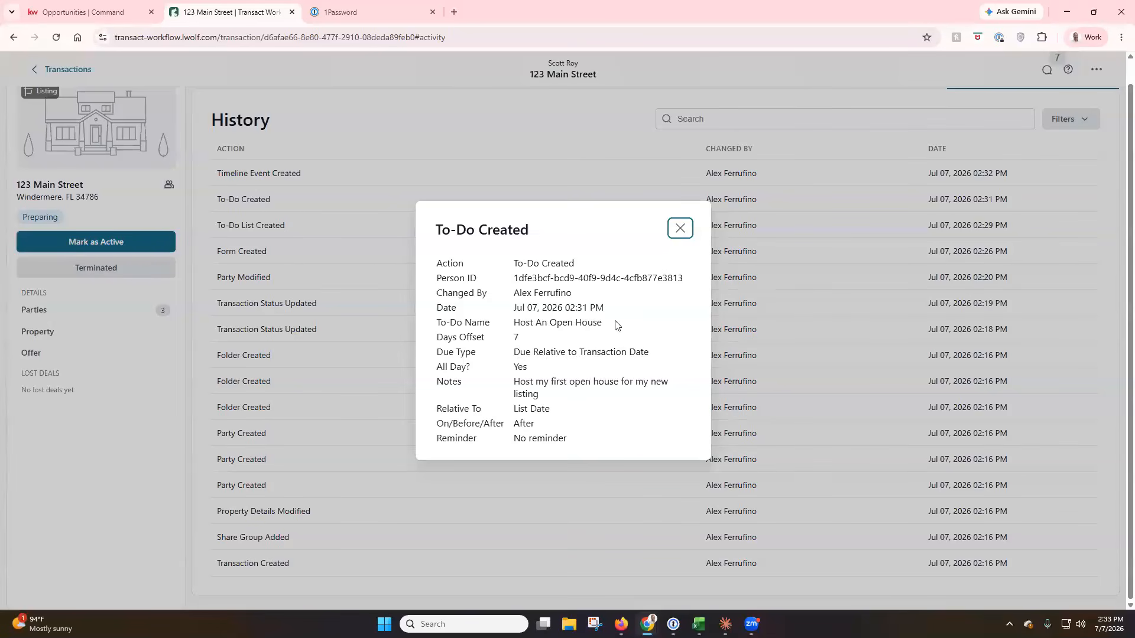
click(681, 229)
click(271, 282)
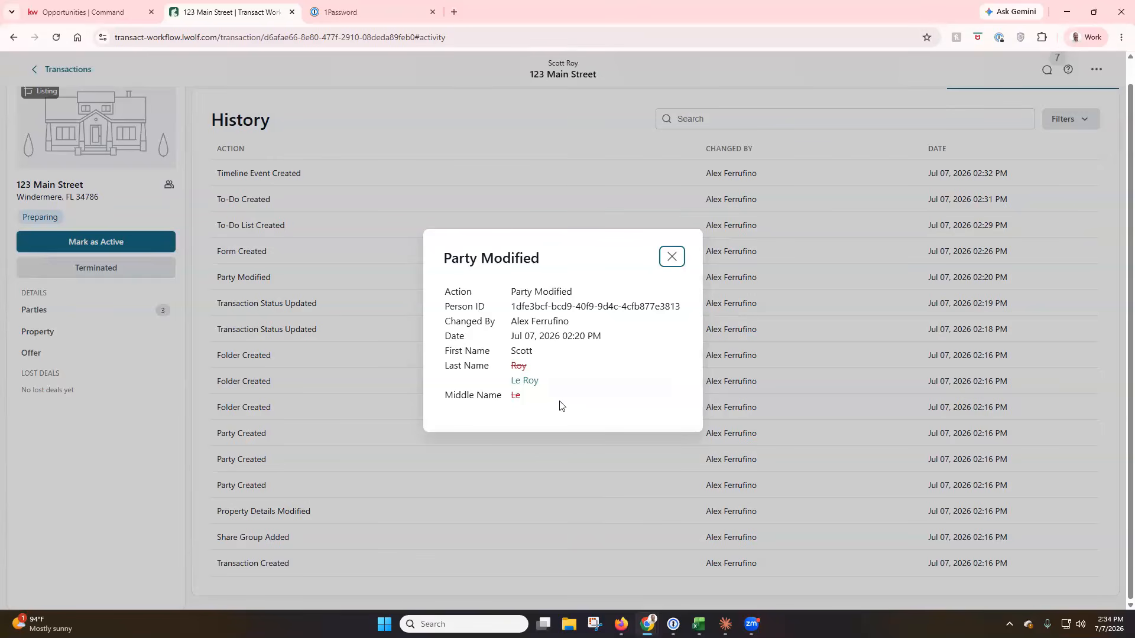
click(678, 267)
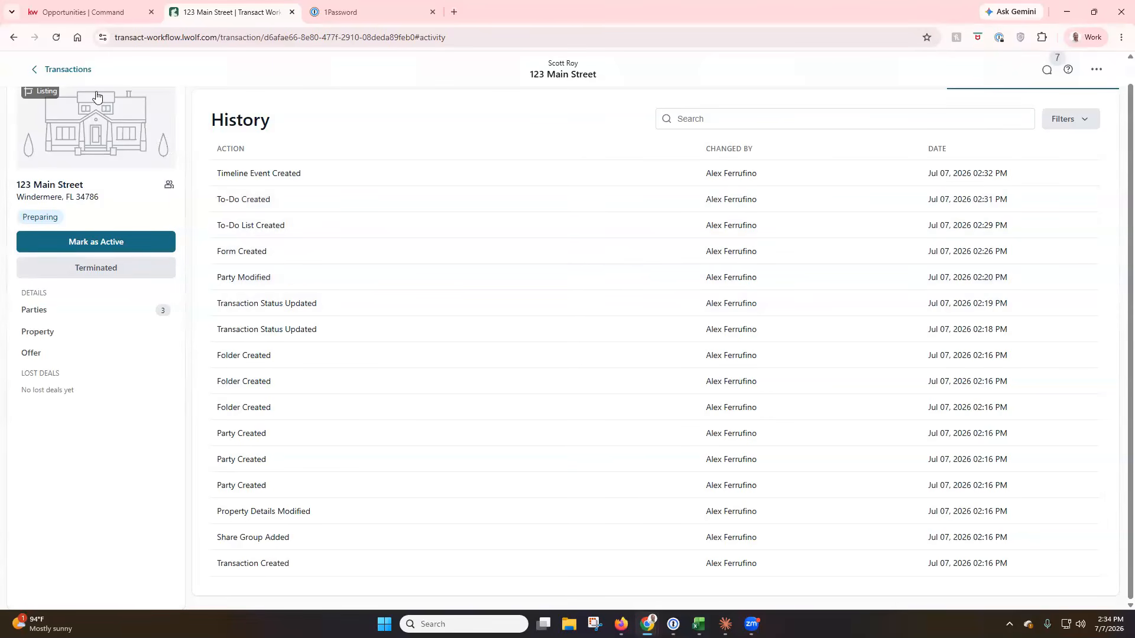
Reopen the 123 Main Street transaction from Transactions and switch to its KW Command listing.
click(80, 77)
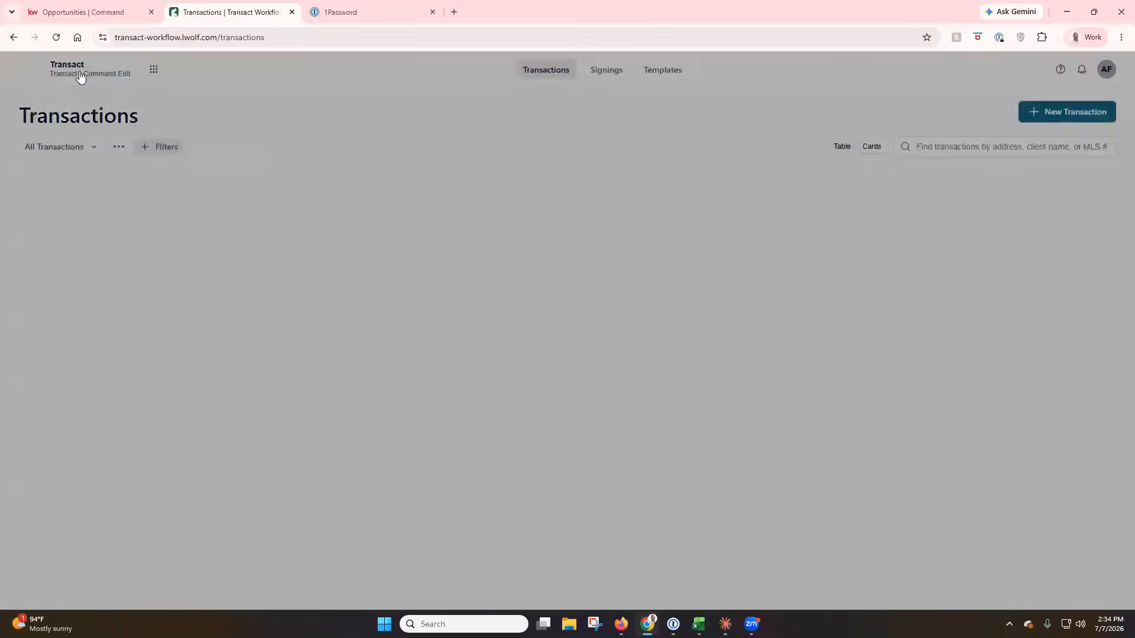
click(144, 226)
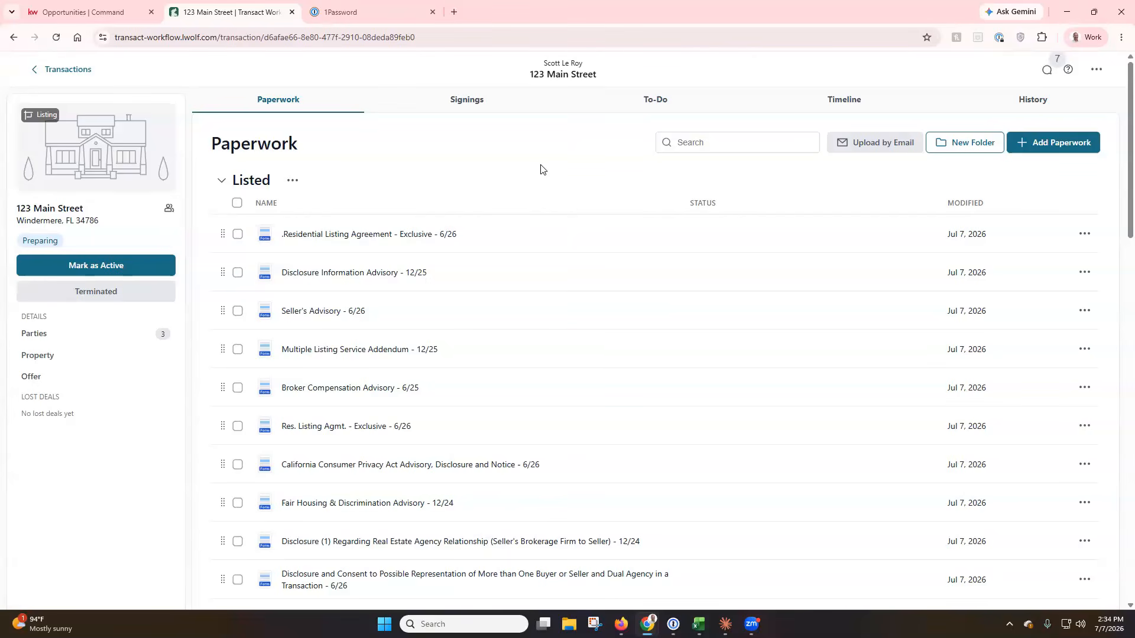
click(47, 12)
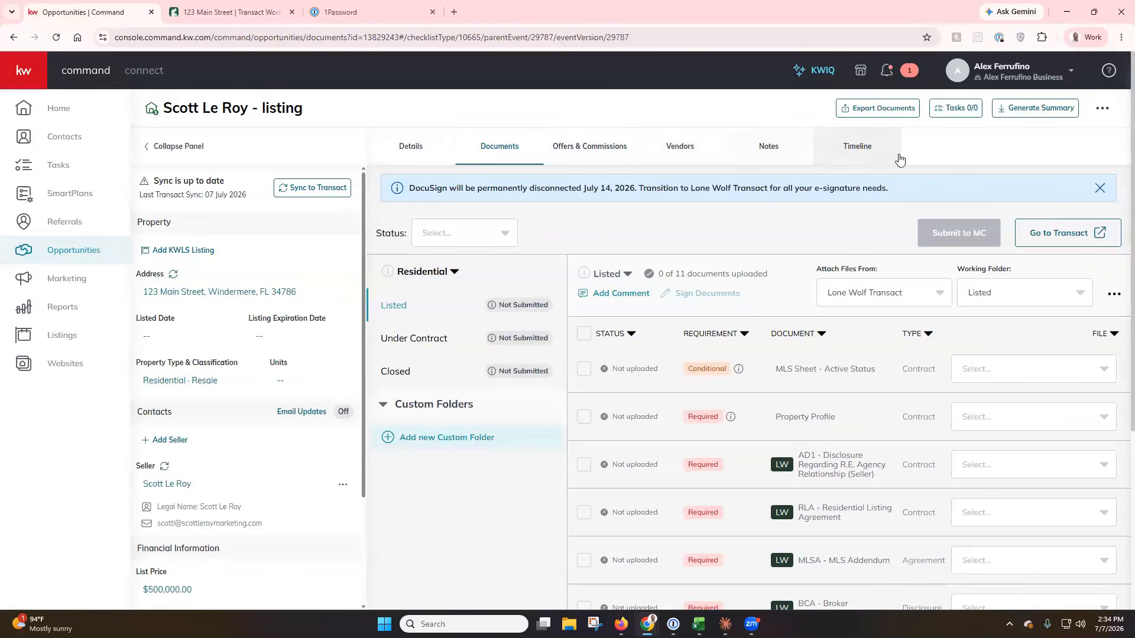
Return to the 123 Main Street | Transact Workflow paperwork.
click(231, 11)
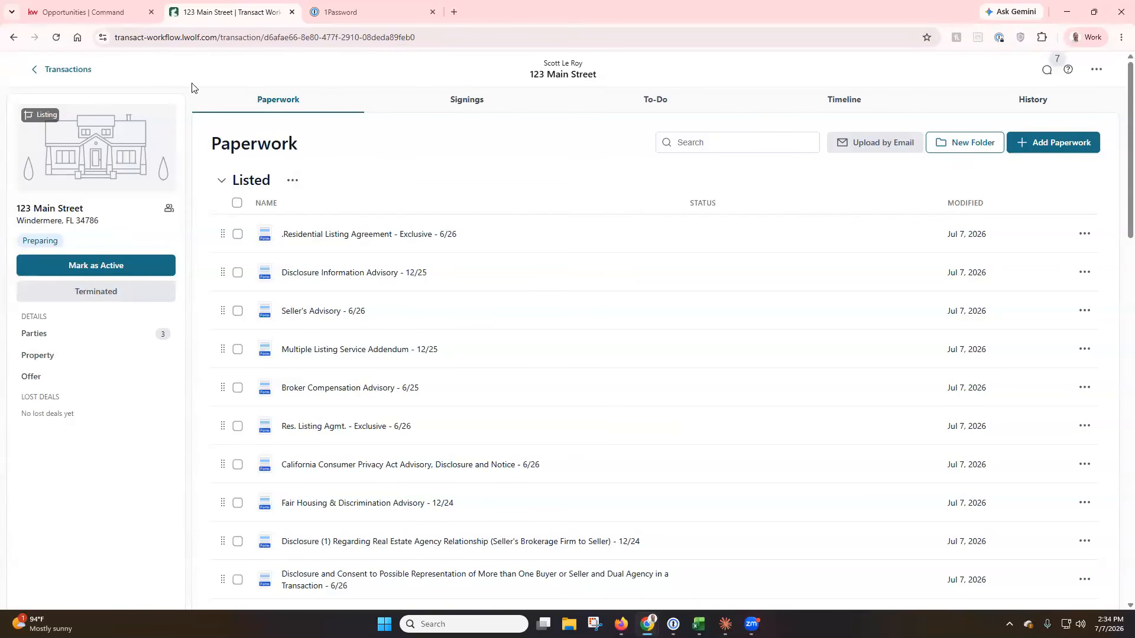
Go back to the Transactions list with the single 123 Main Street listing.
click(68, 70)
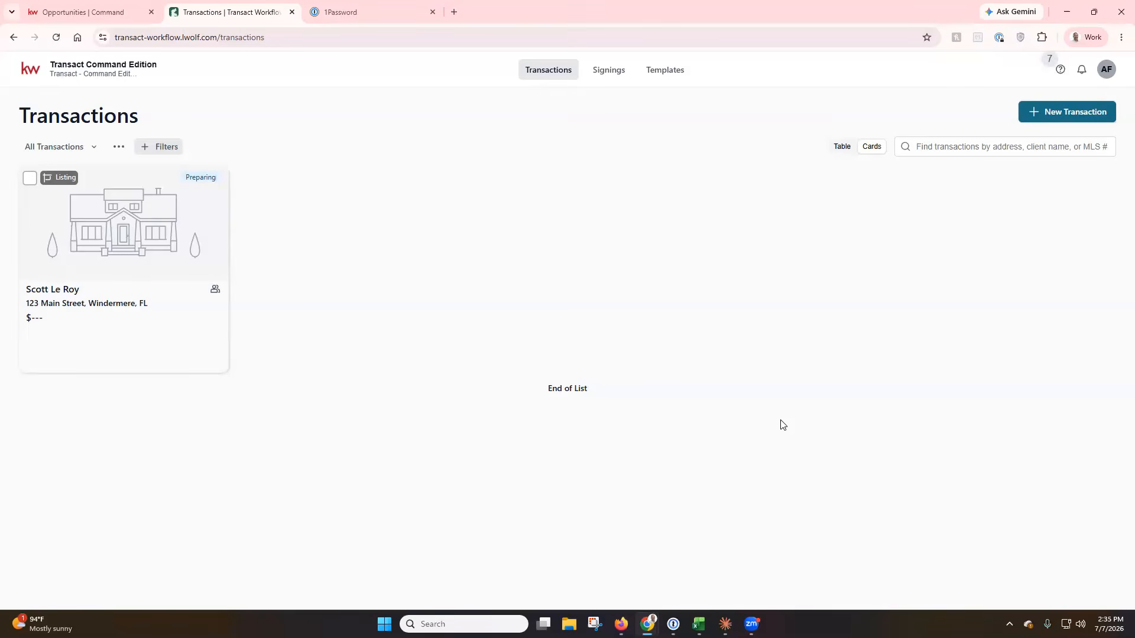
Browse the transaction views, list options and Table/Cards layouts, then go to the empty Signings page.
click(95, 148)
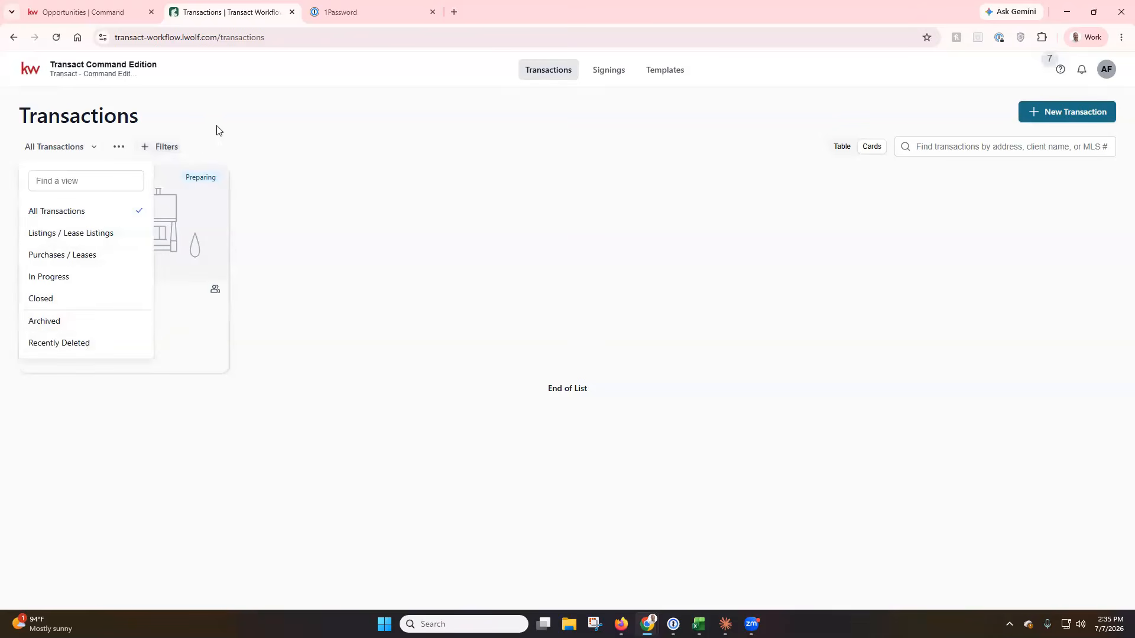
click(128, 152)
click(118, 147)
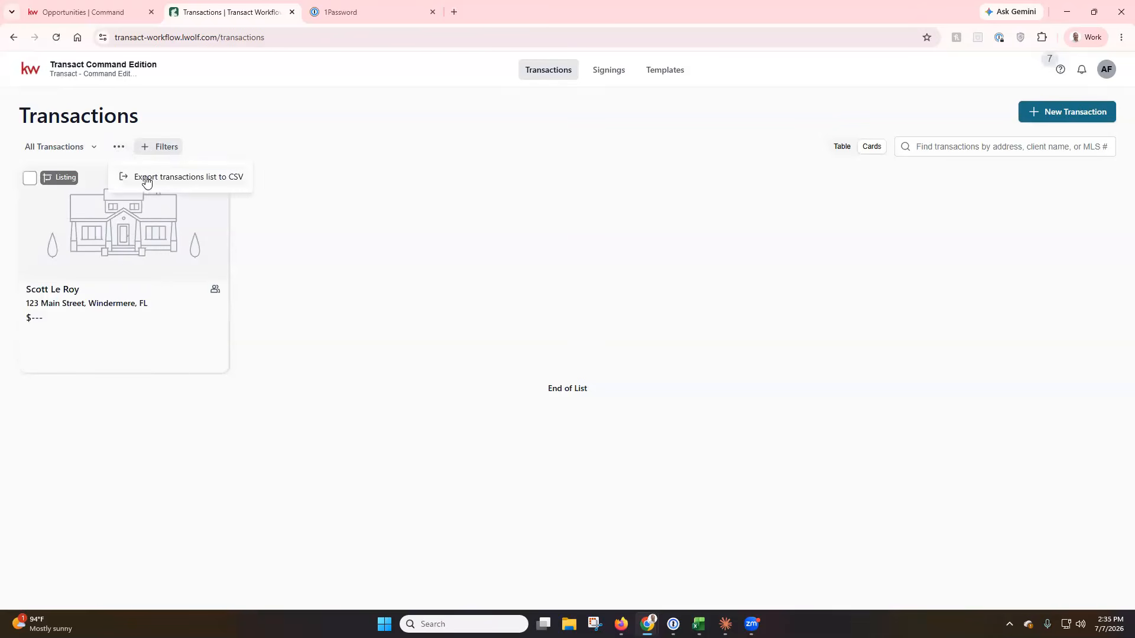
click(537, 177)
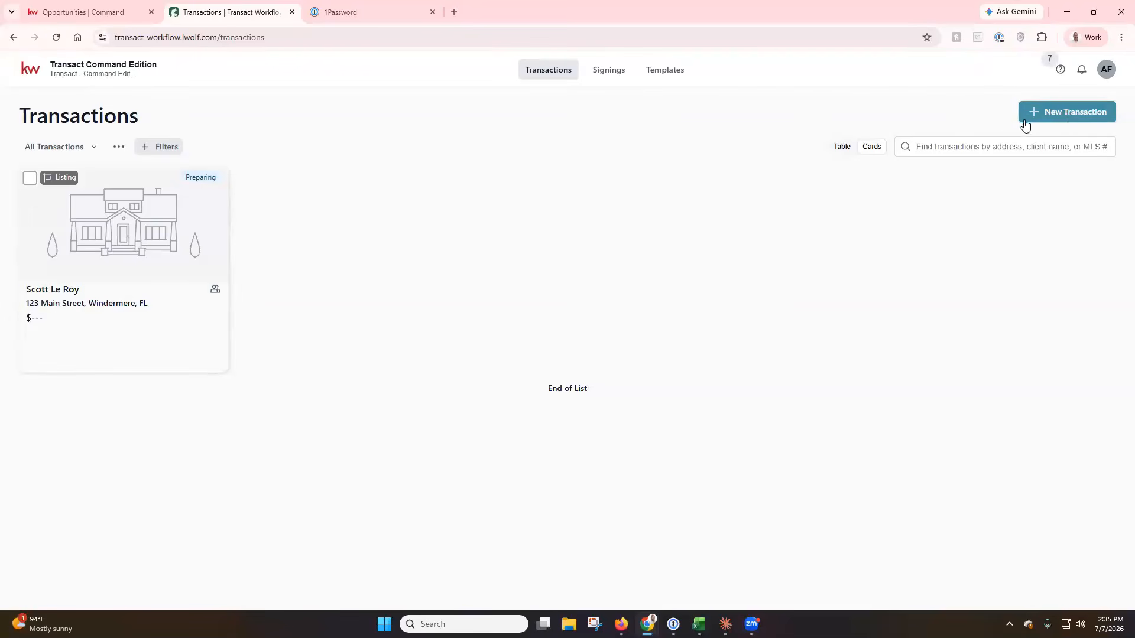
click(847, 155)
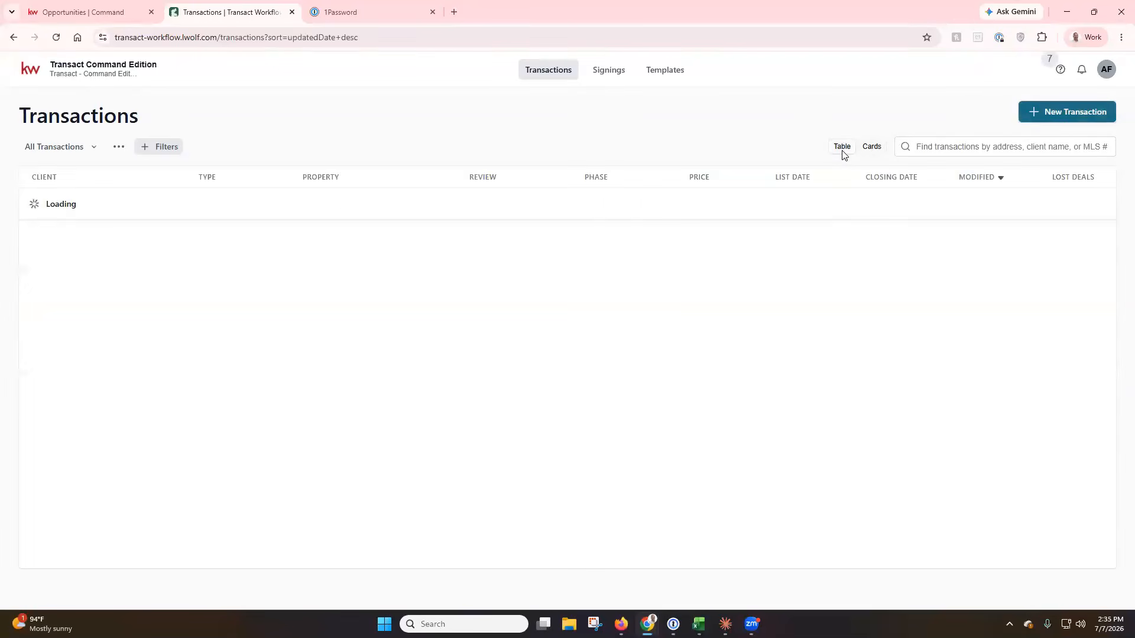
click(872, 148)
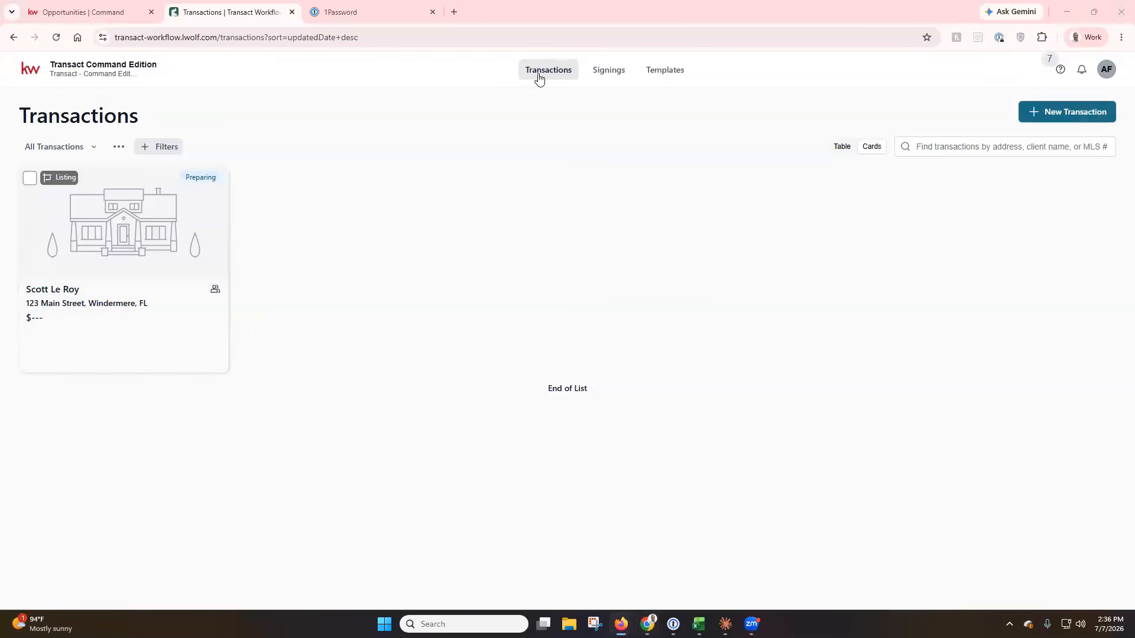
click(597, 75)
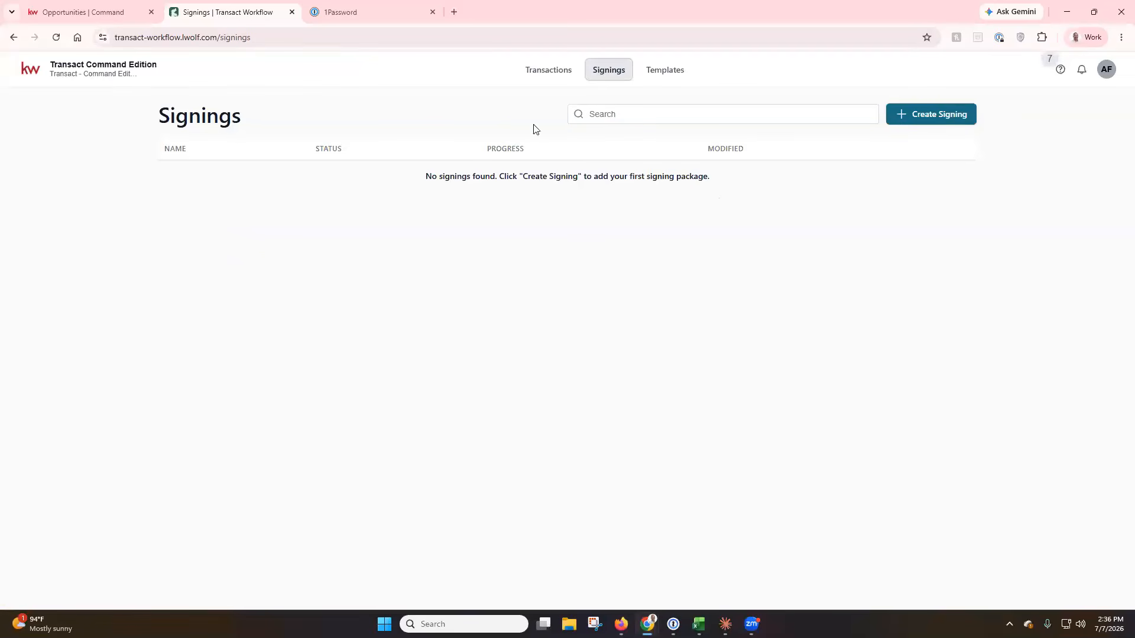
Preview Create Signing's transaction choices, cancel it, and go to the Templates page.
click(964, 121)
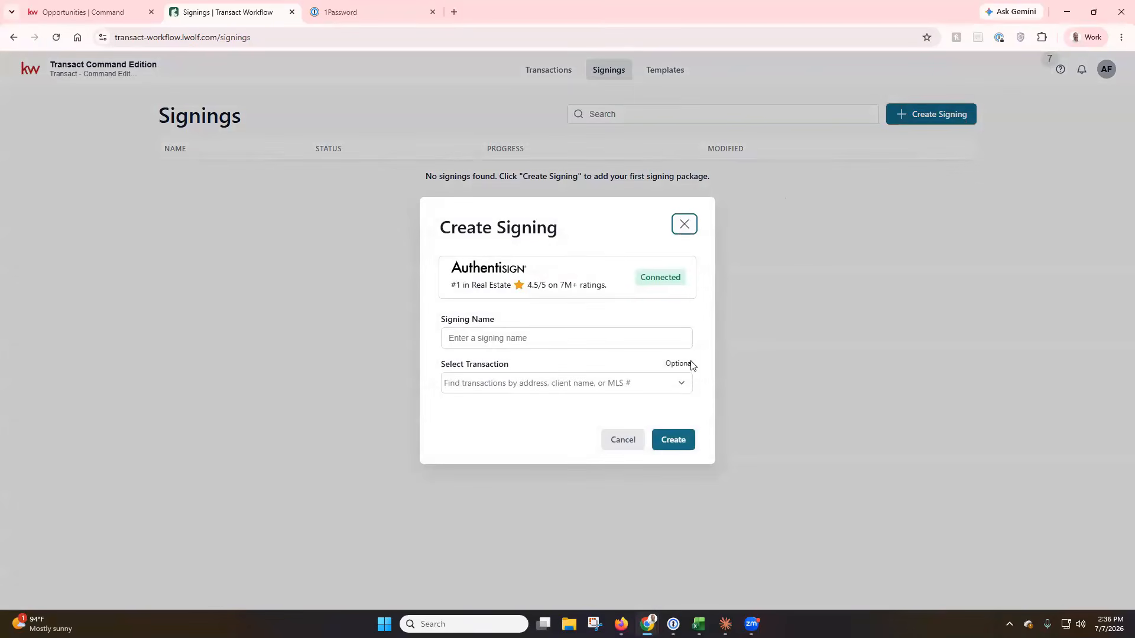
click(675, 389)
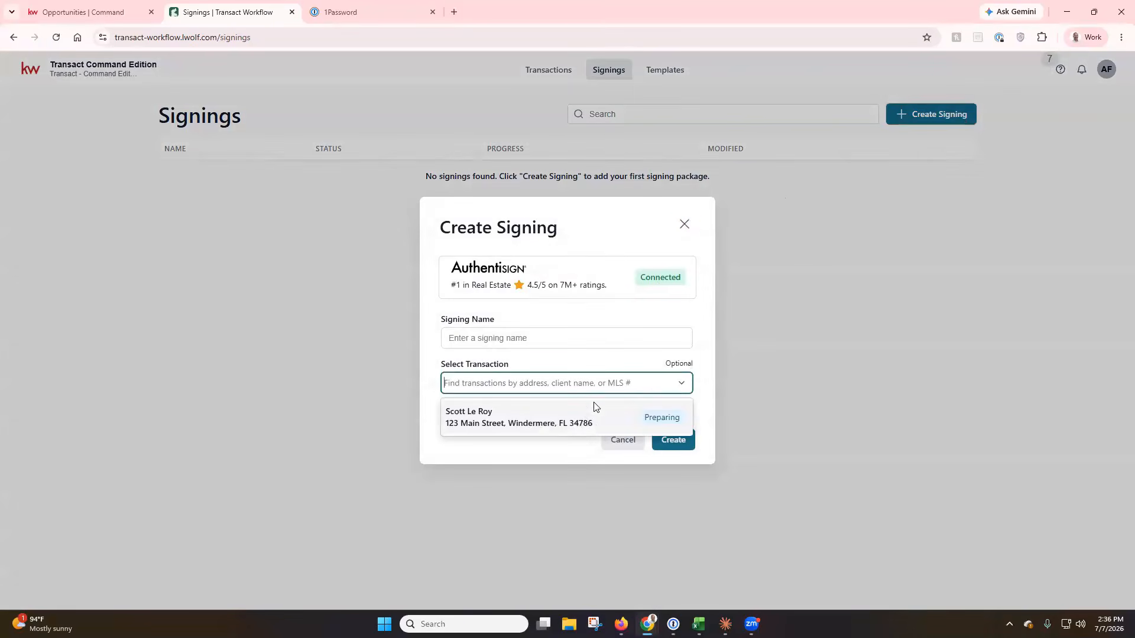
click(684, 225)
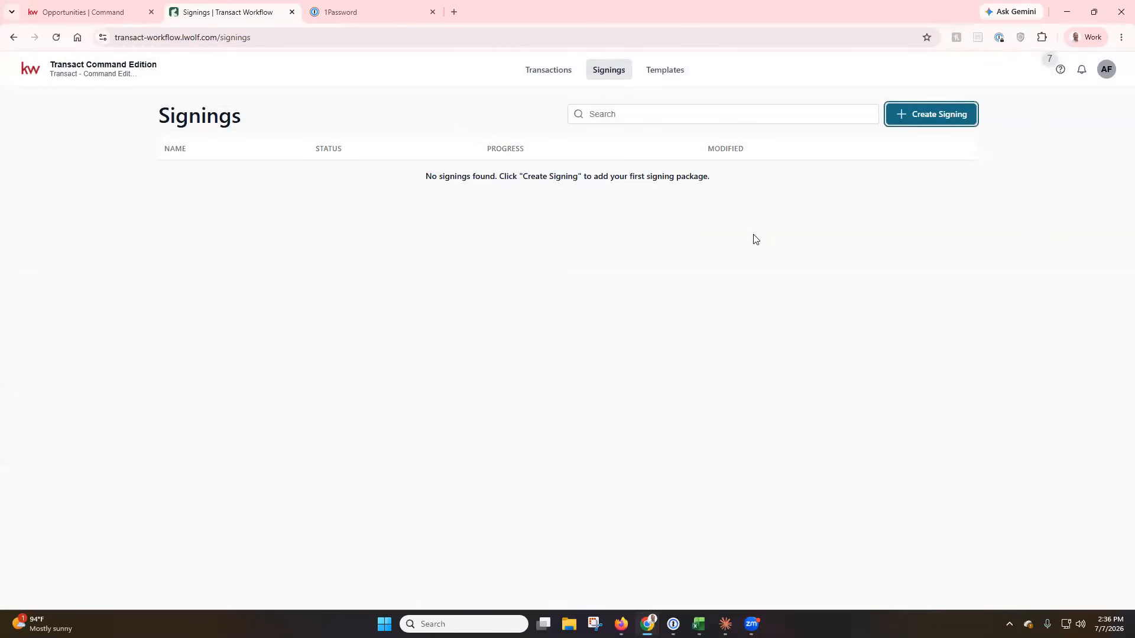
click(671, 81)
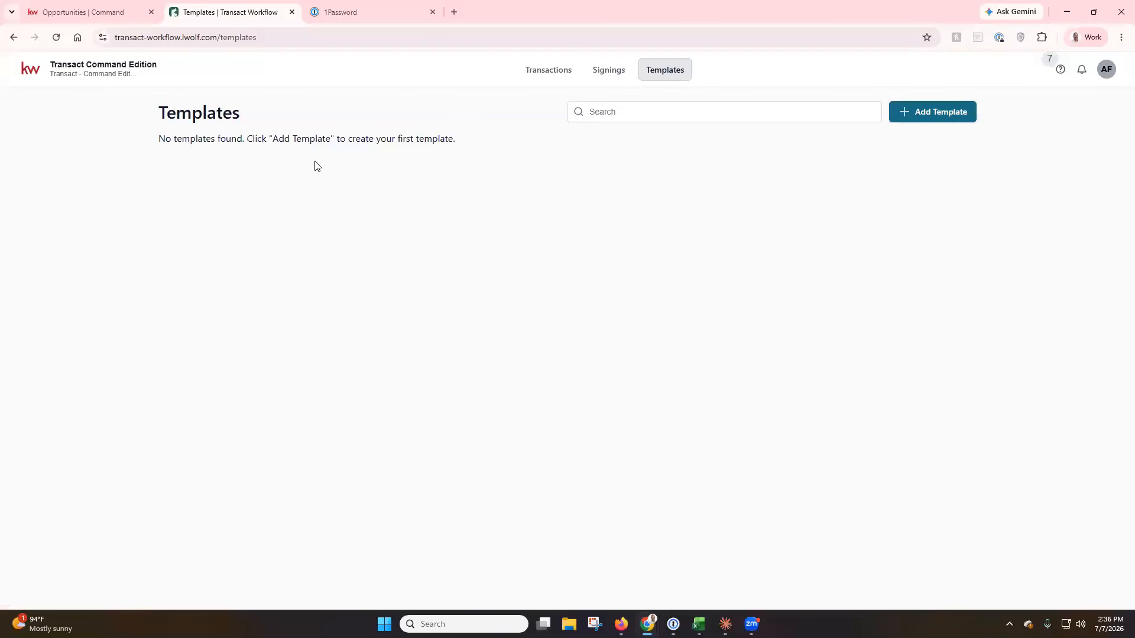
Create the Personal template 'Residential Listing Example' with the same text as its description.
click(936, 120)
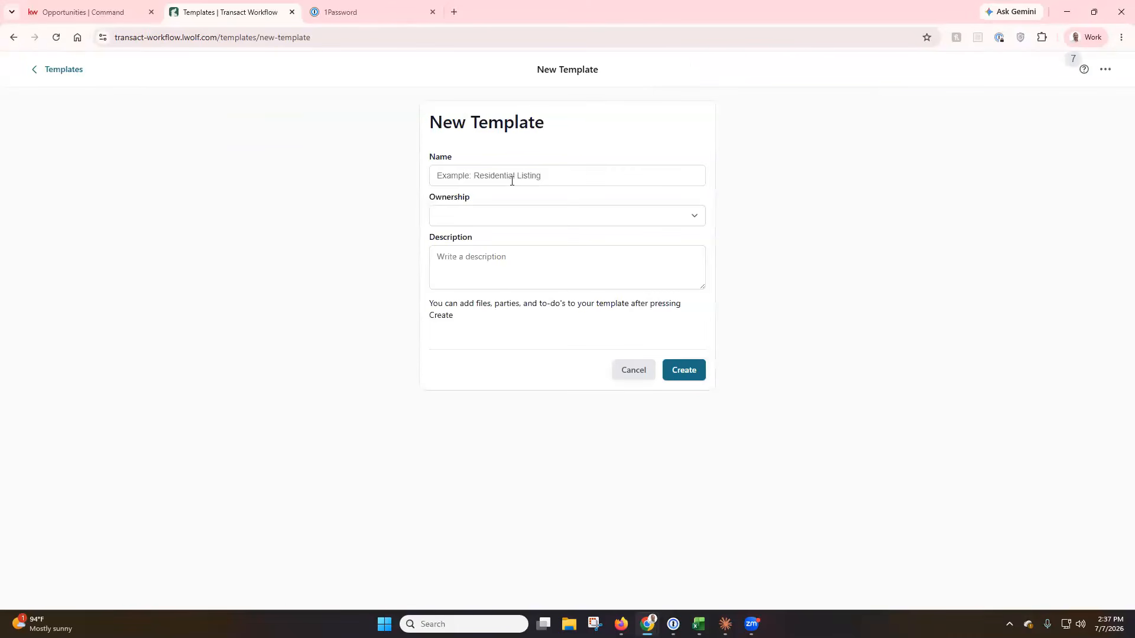
click(472, 176)
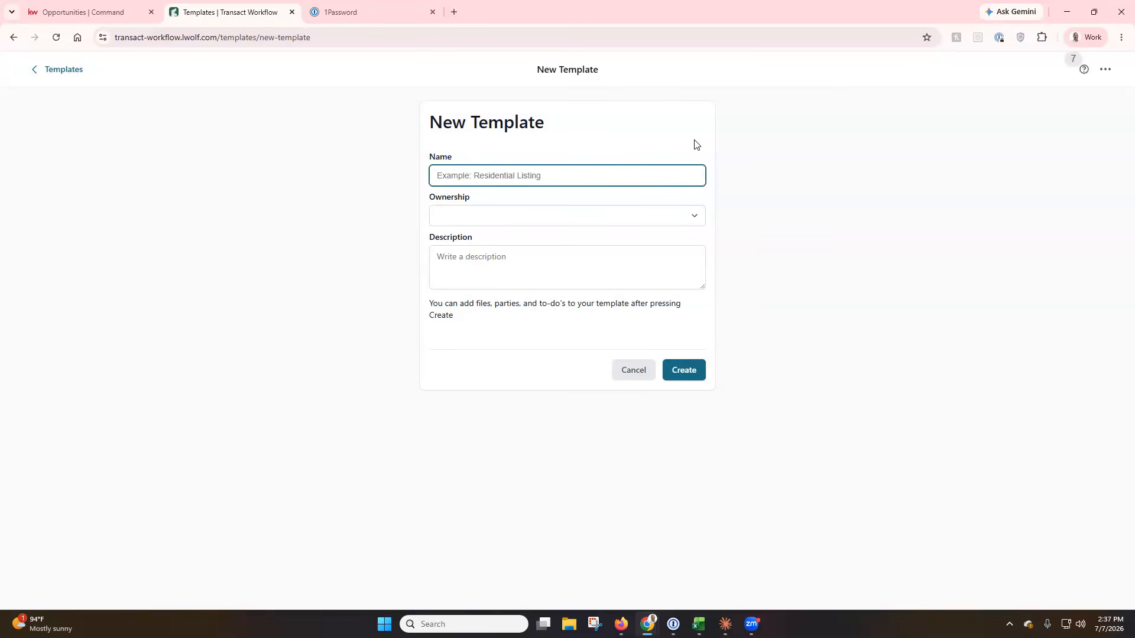
text(Residential Listing Example)
click(696, 219)
click(577, 246)
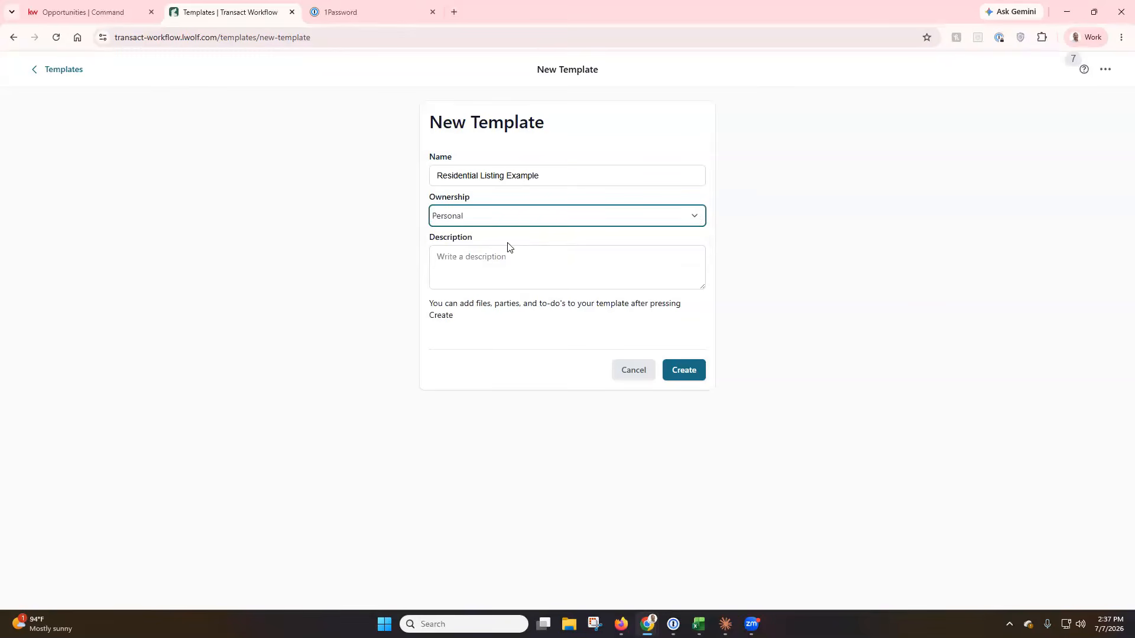
click(555, 254)
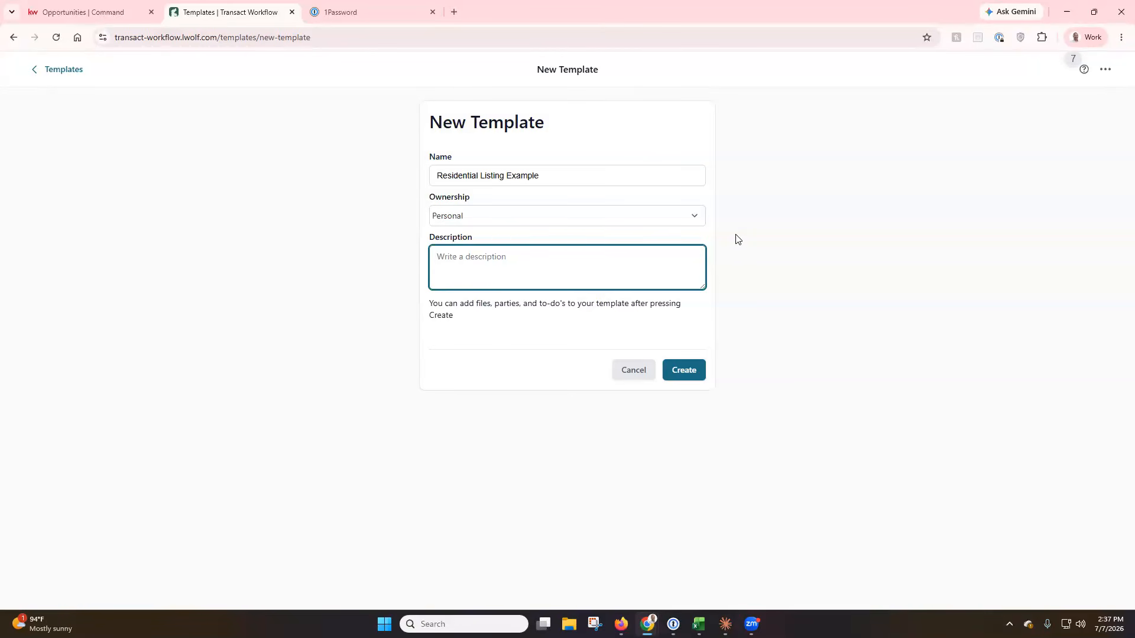
click(654, 180)
key(ctrl+a)
key(ctrl+c)
click(532, 272)
key(ctrl+v)
click(692, 374)
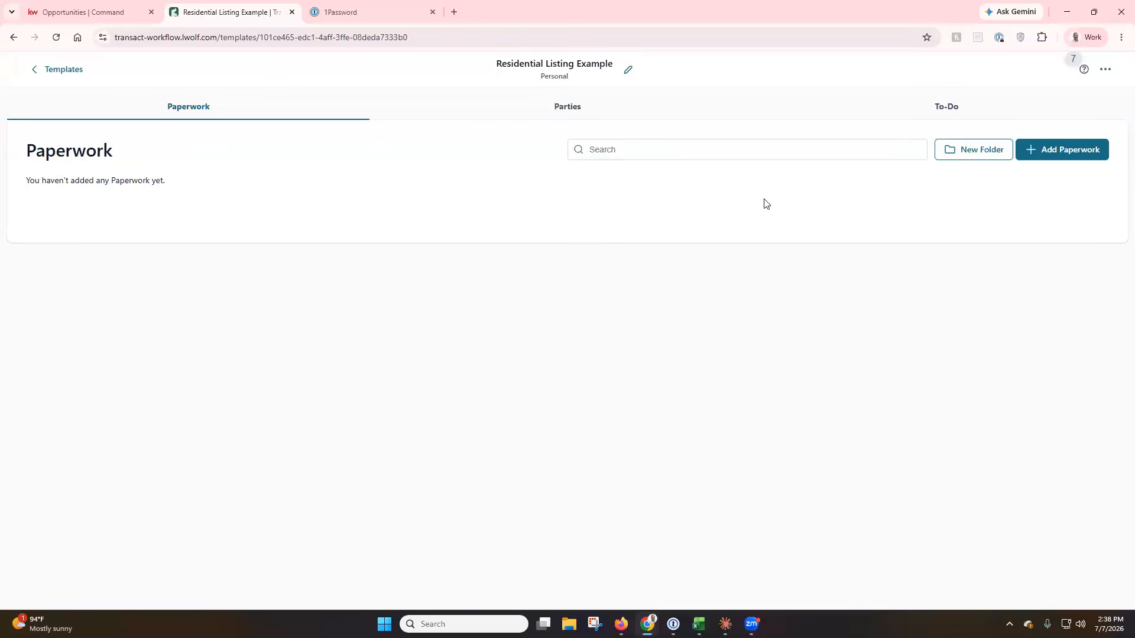
Create a Paperwork folder named for the seller's Residential Listing Paperwork and open its options menu.
click(967, 158)
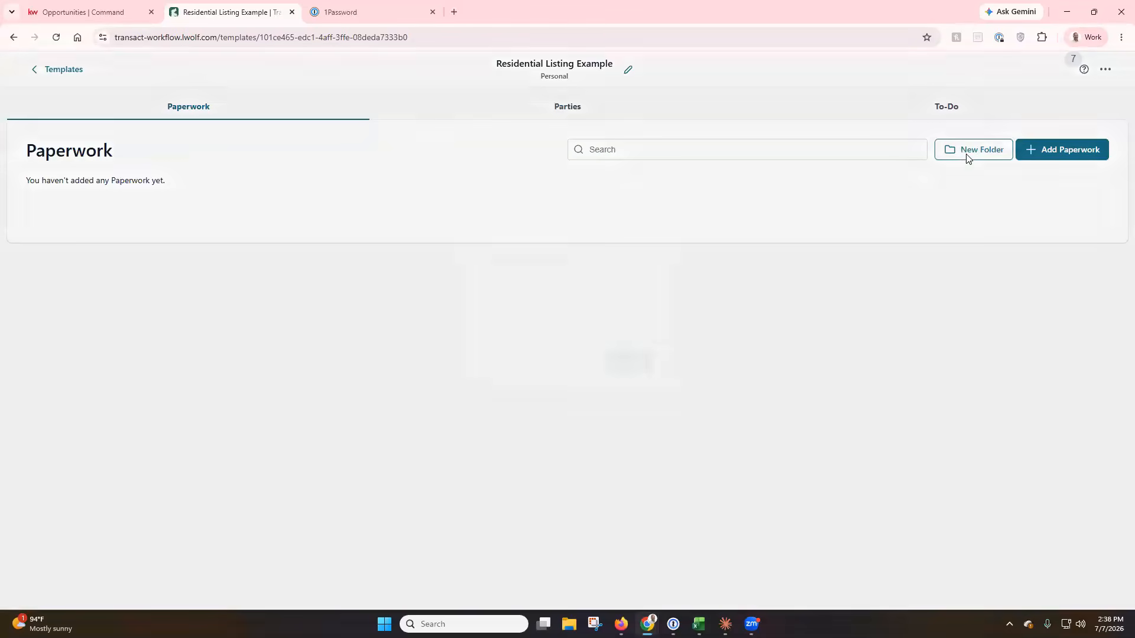
click(574, 331)
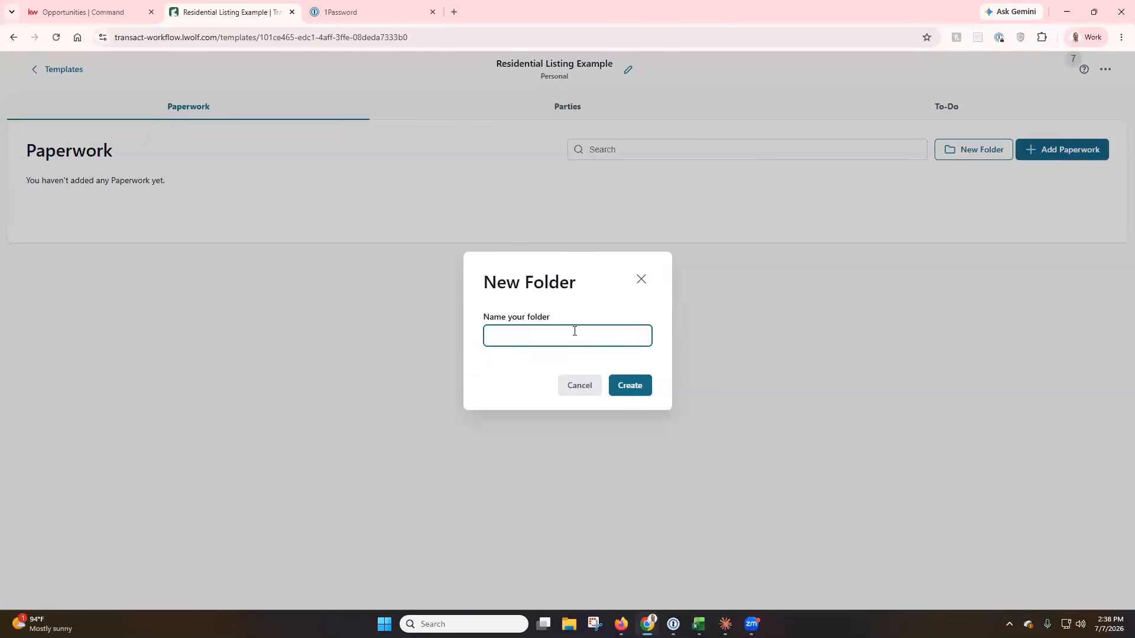
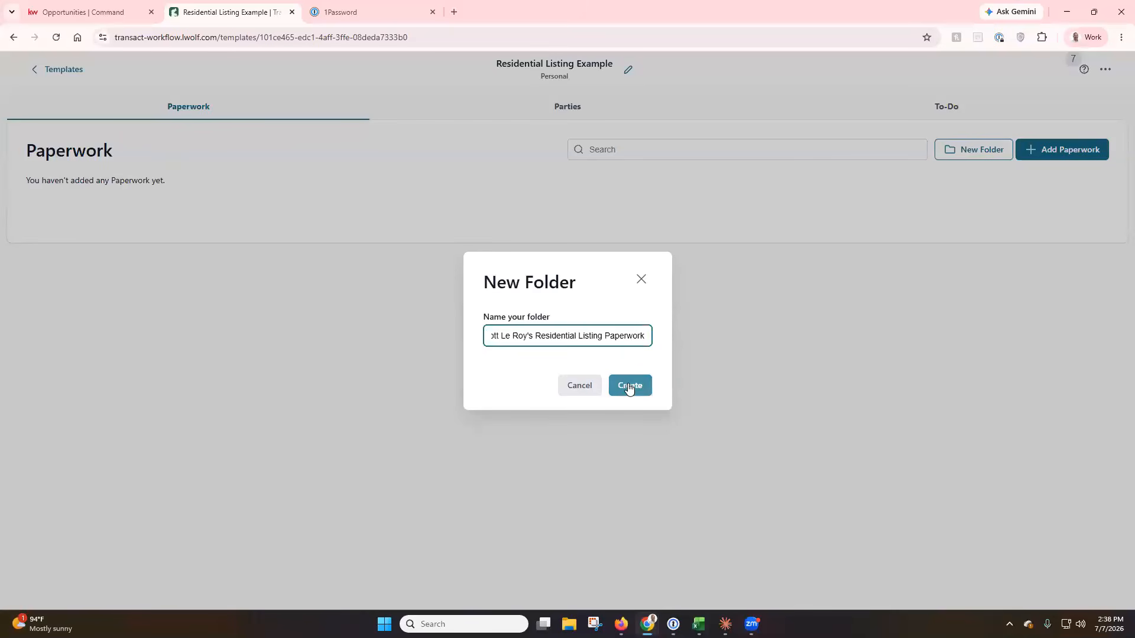
click(629, 388)
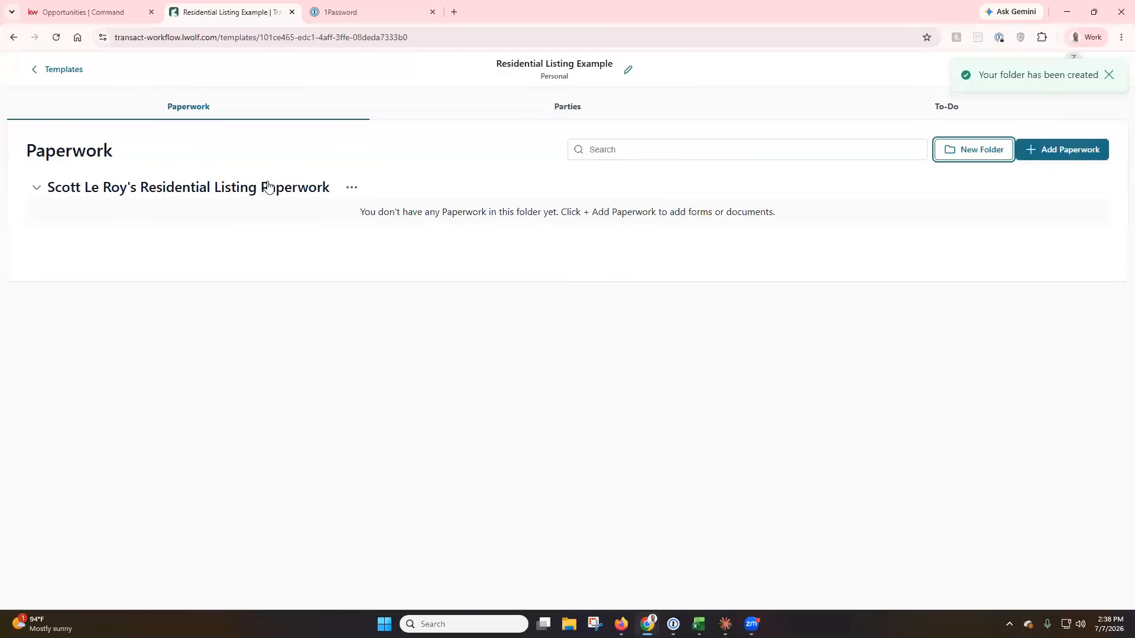
click(353, 189)
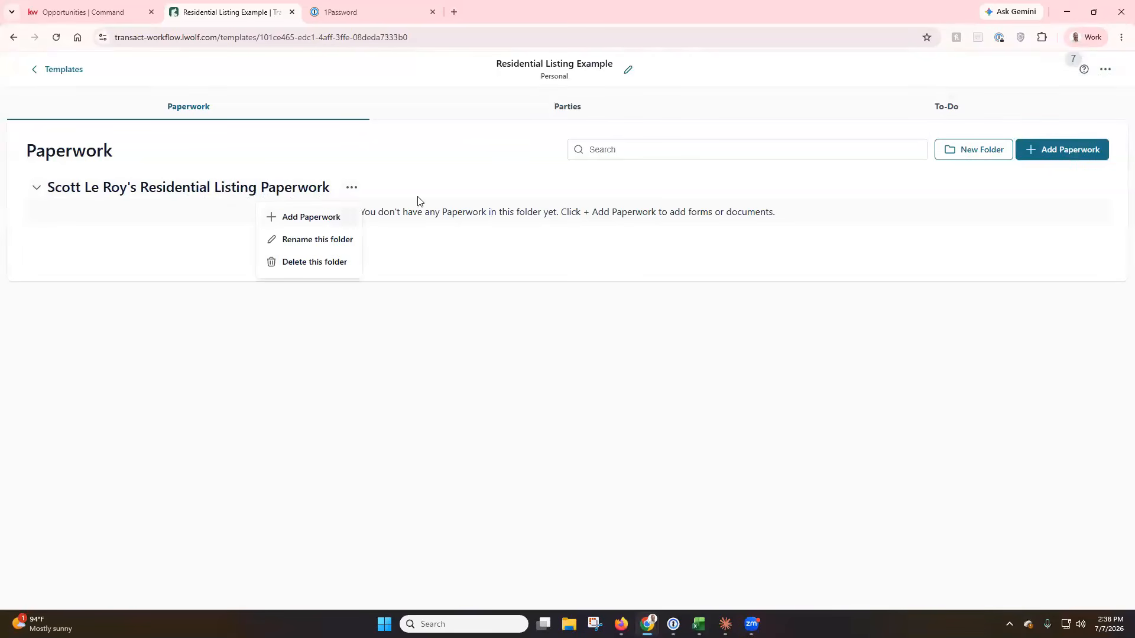
click(474, 194)
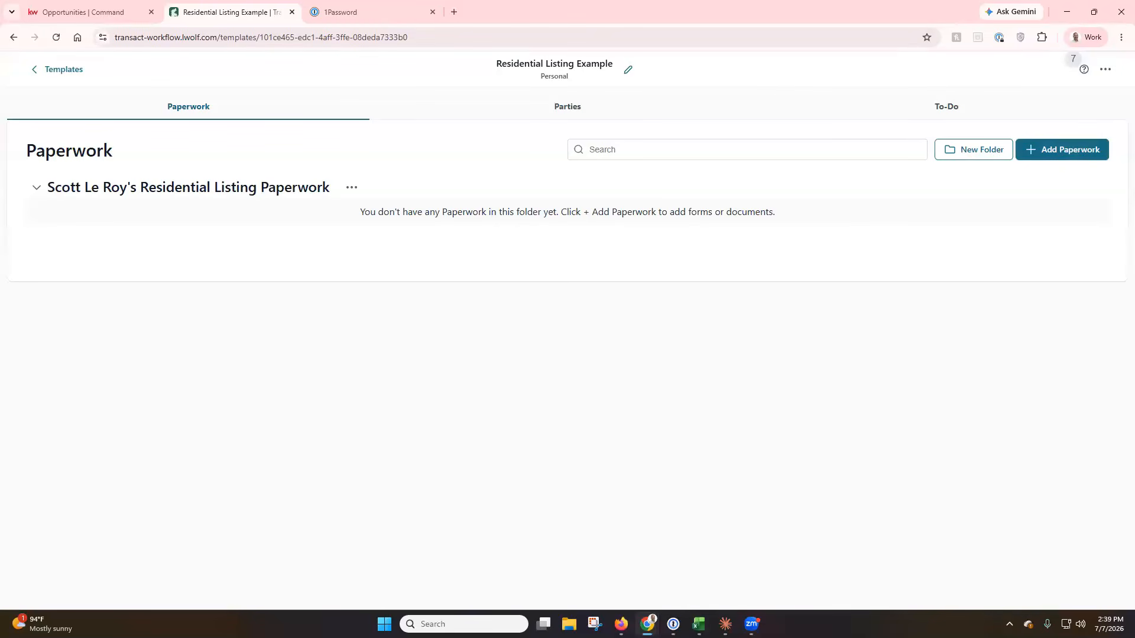
click(352, 188)
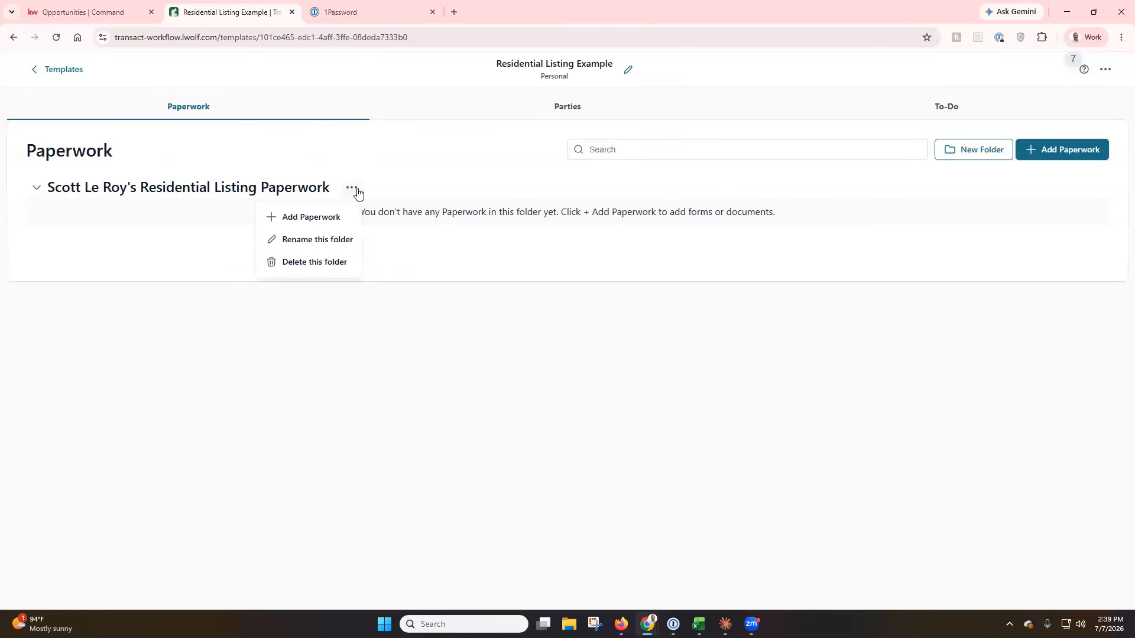
Search the form library for 'listing' and add the Residential Listing, Business Listing and Cancellation of Listing forms.
click(324, 224)
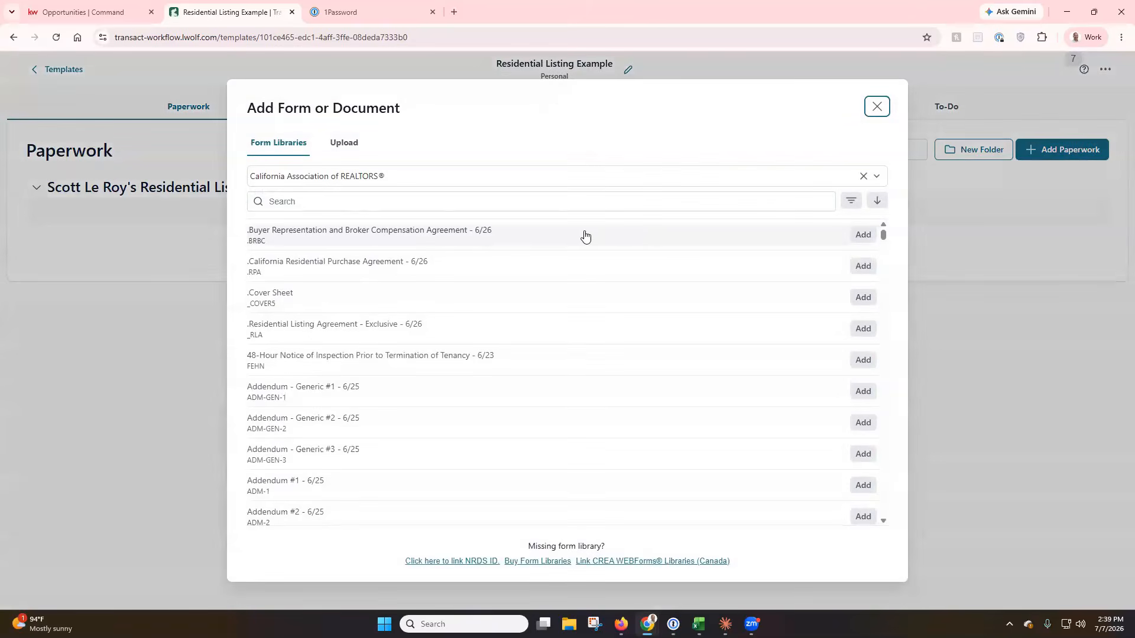
click(421, 205)
text(listing)
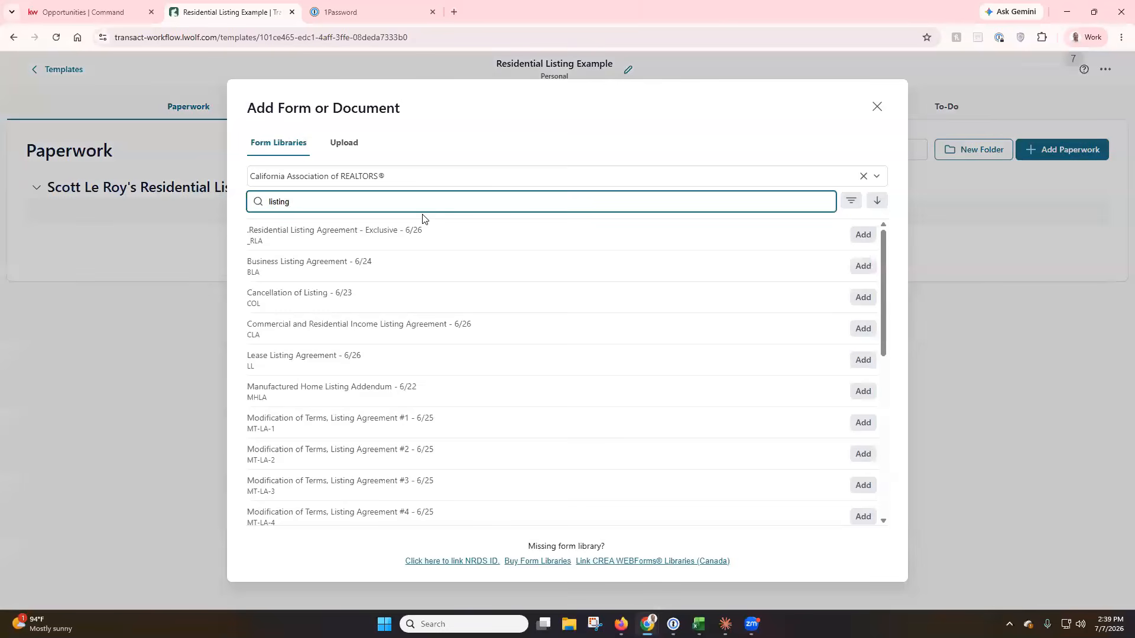
click(858, 239)
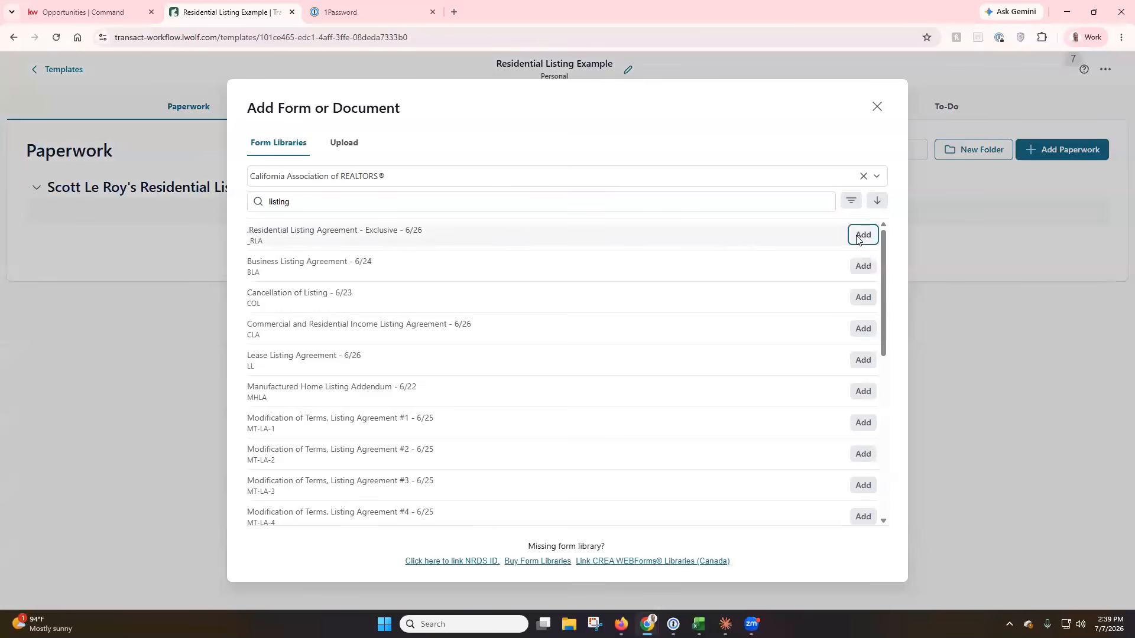
click(860, 267)
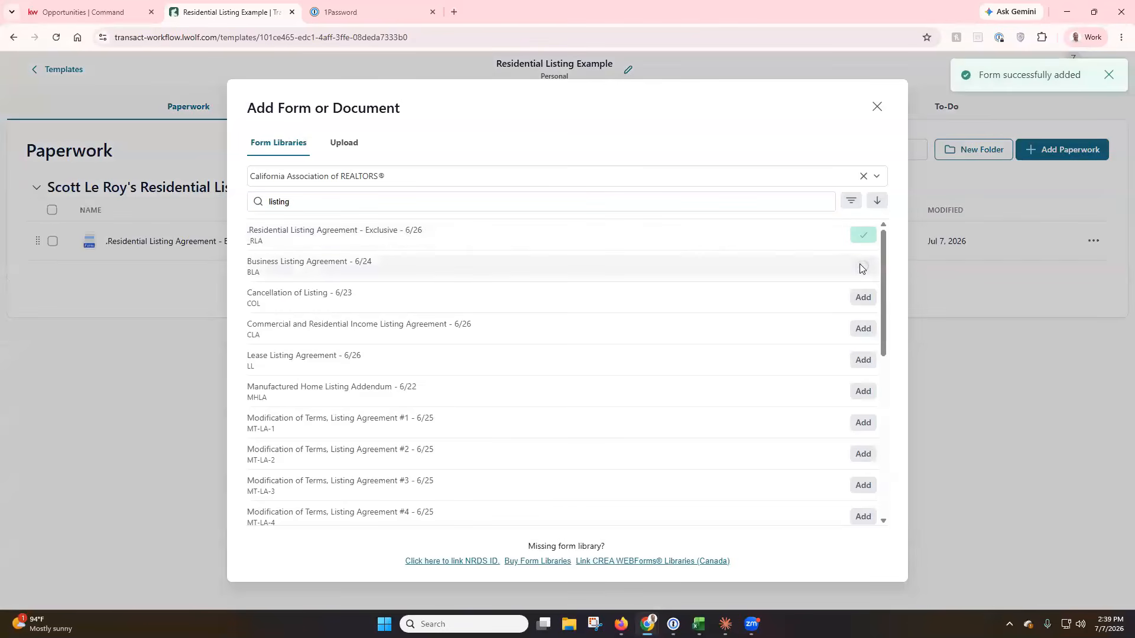
click(863, 297)
Add the Probate Listing Addendum and Multiple Listing Service Addendum, then close the form library.
scroll(780, 295, down, 1)
scroll(780, 296, down, 5)
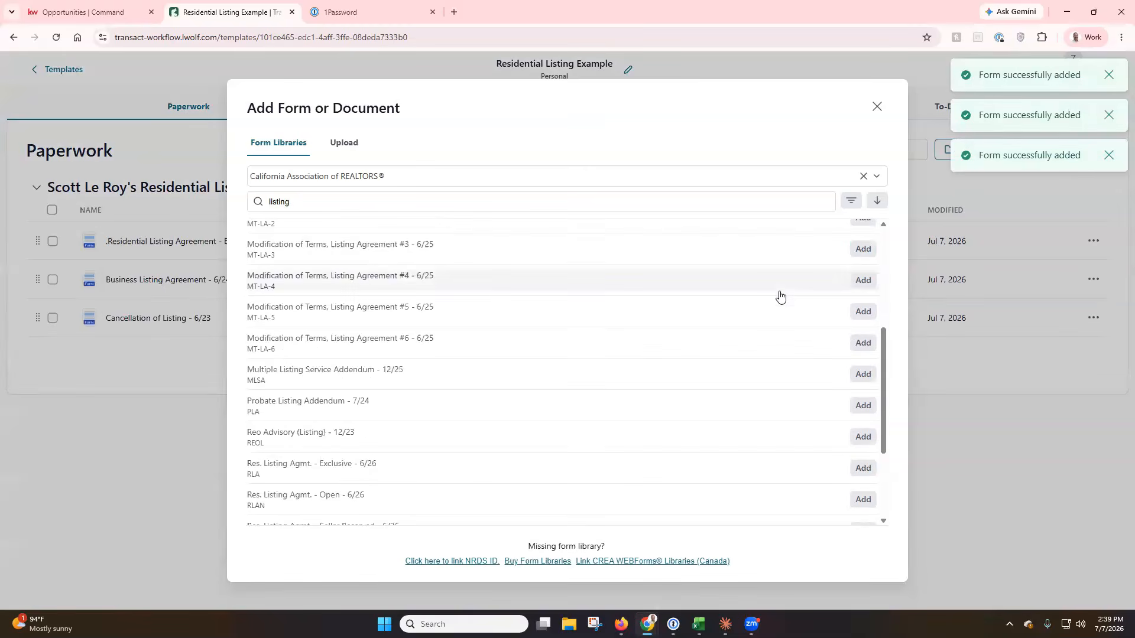
click(867, 353)
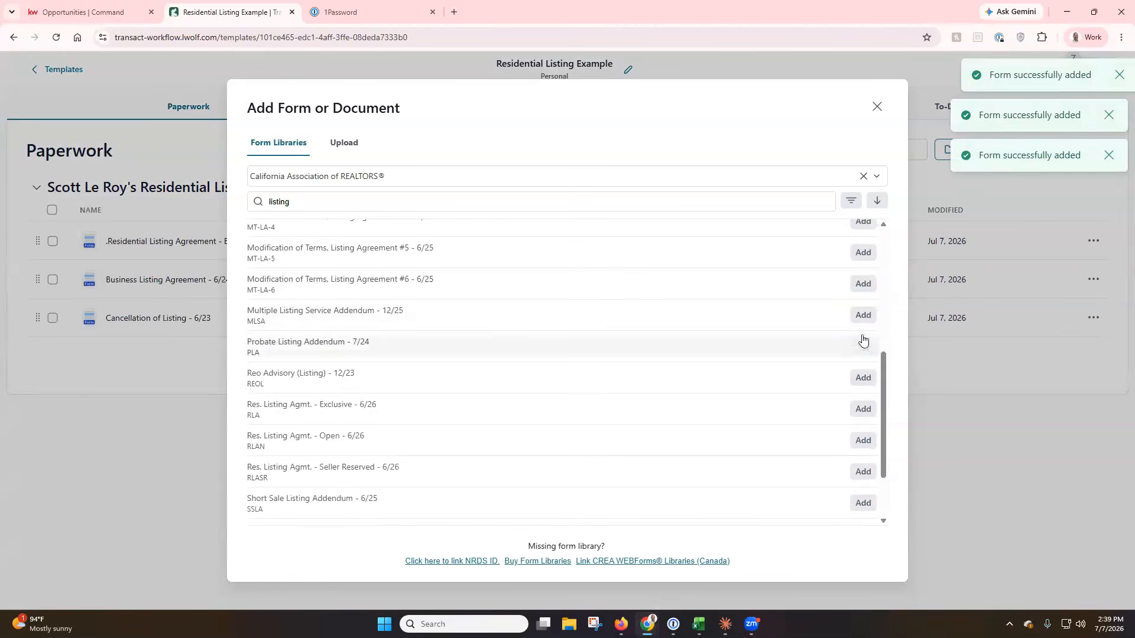
click(862, 316)
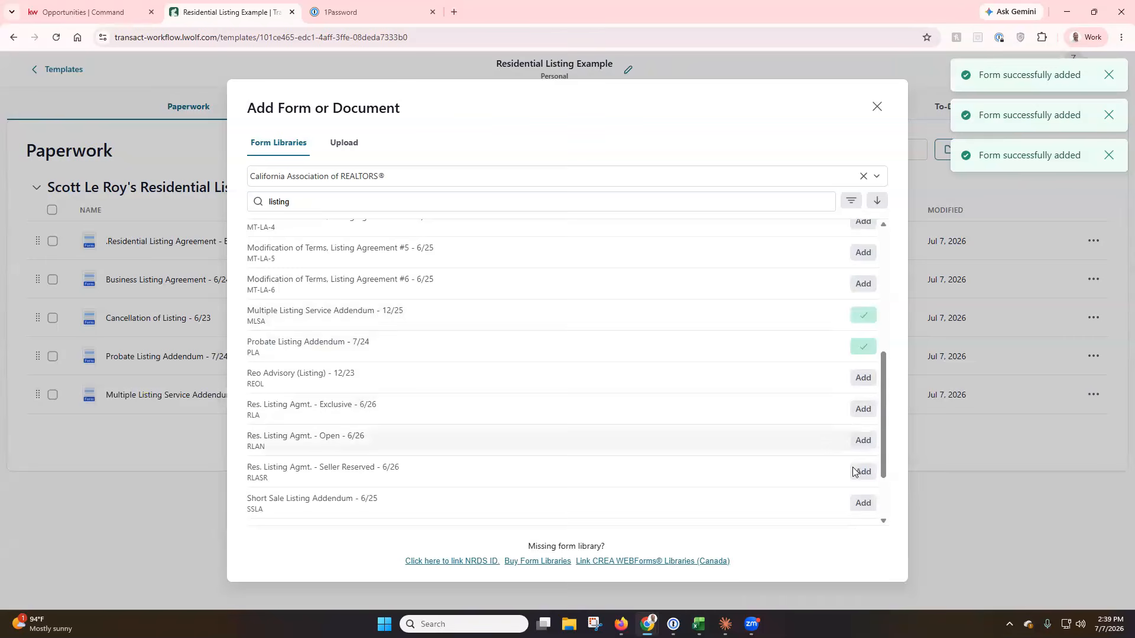
scroll(813, 451, down, 3)
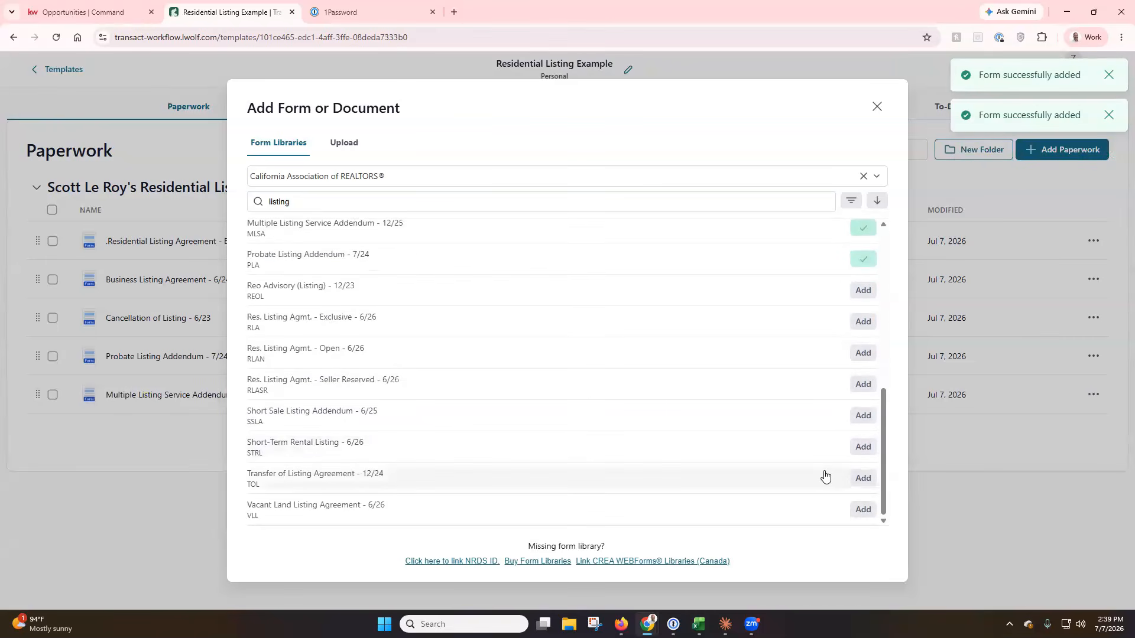
scroll(828, 442, up, 5)
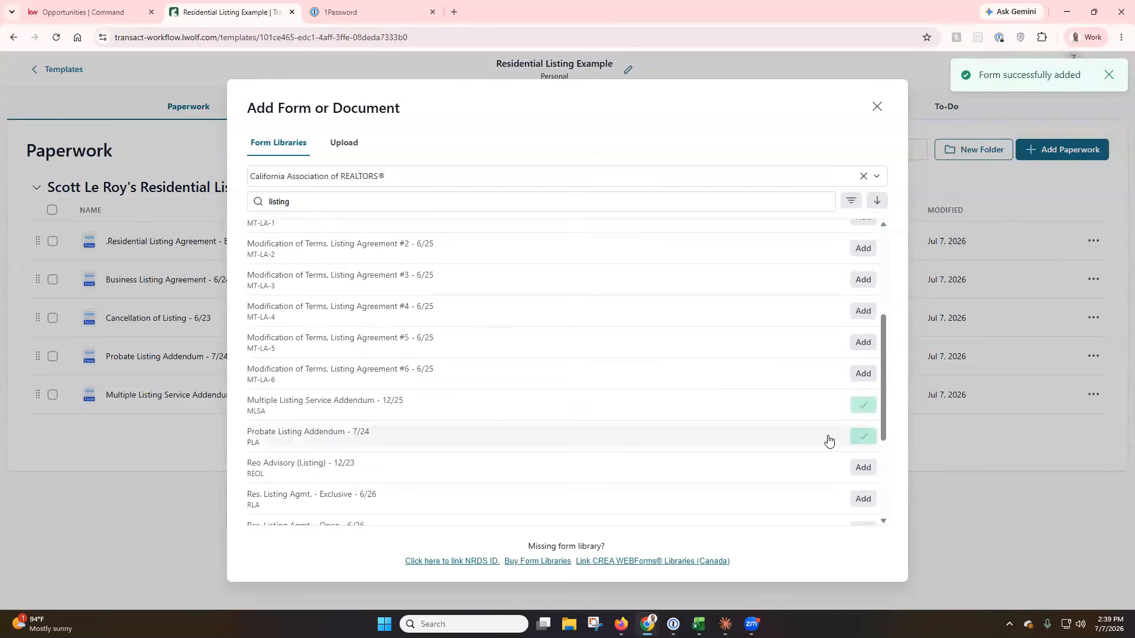
scroll(829, 438, up, 4)
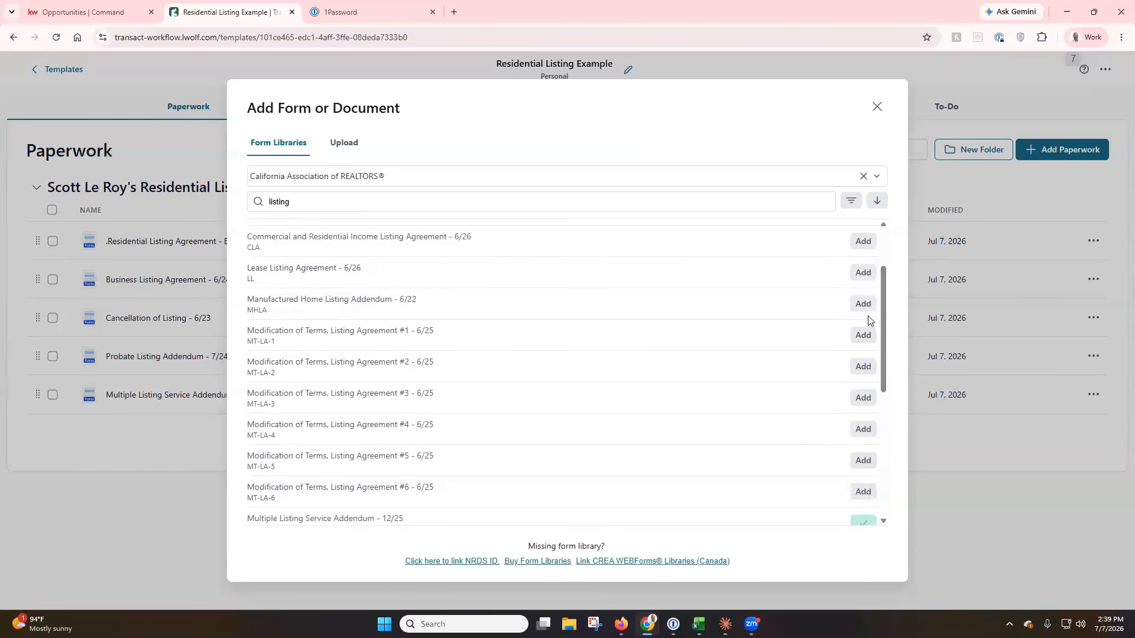
scroll(831, 377, down, 5)
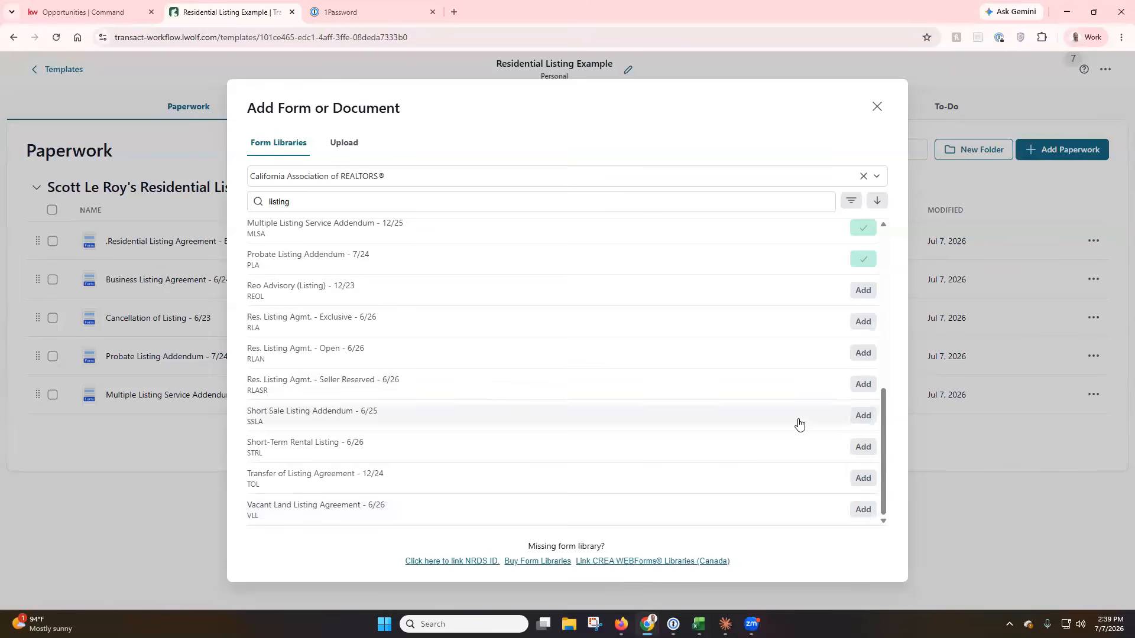
scroll(798, 423, up, 10)
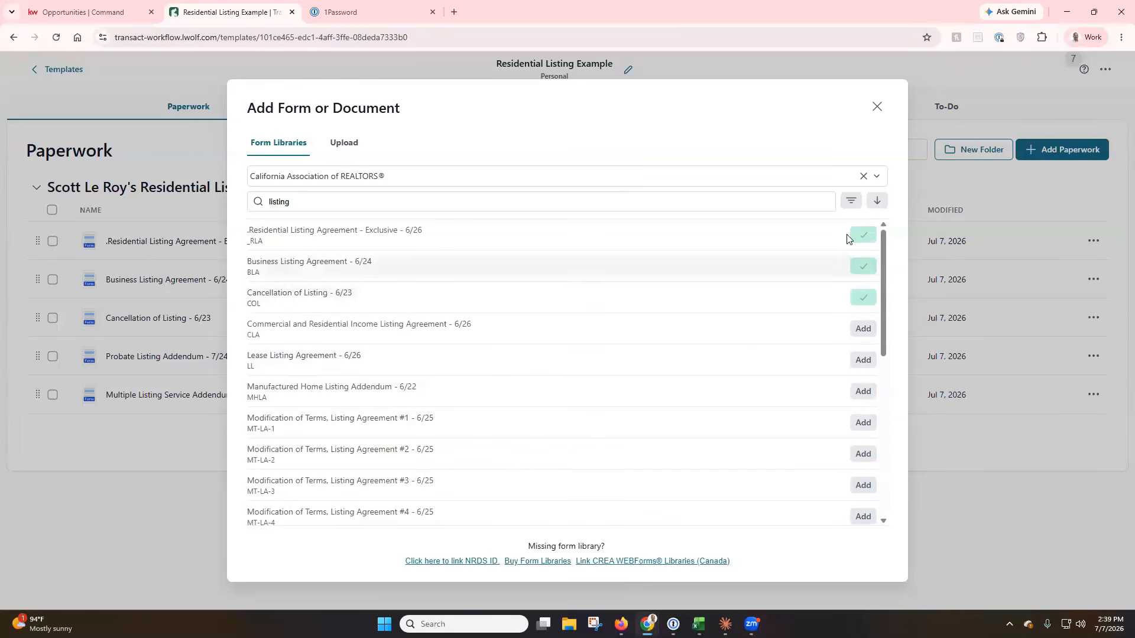
click(877, 106)
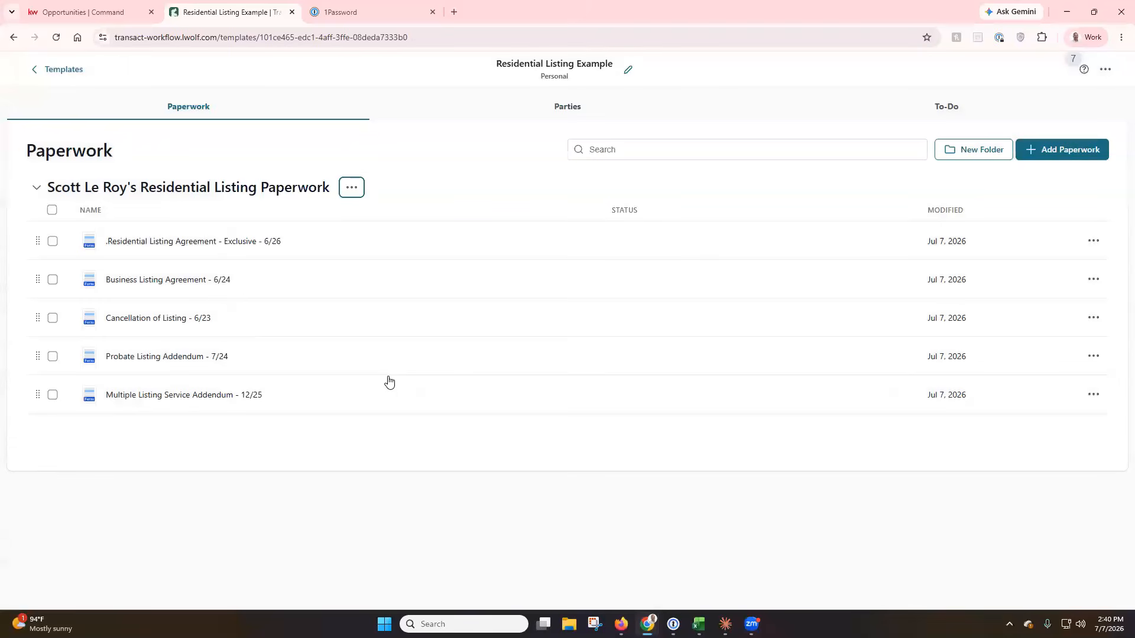
Open the Residential Listing Example template's Parties tab and the Add Party contact search.
click(454, 179)
click(573, 116)
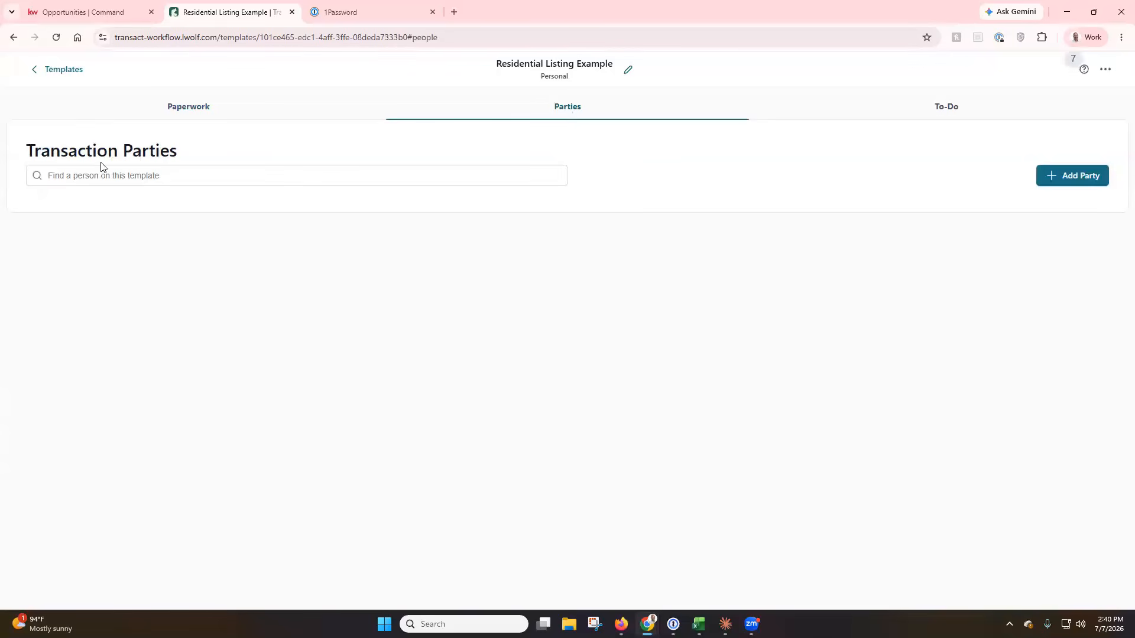
click(621, 624)
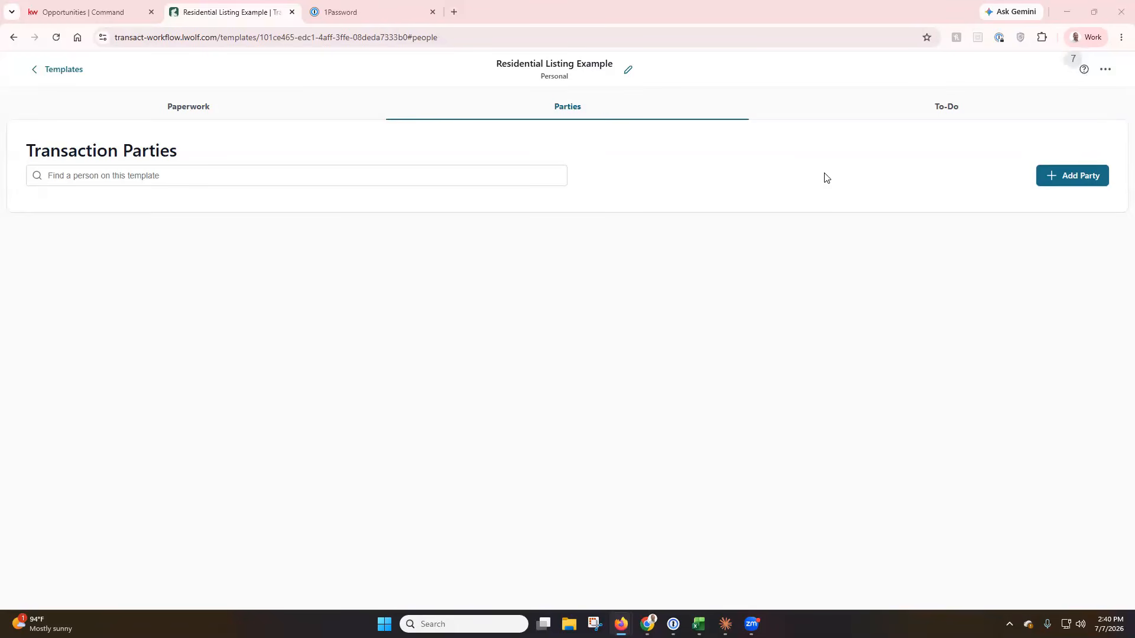
click(1052, 187)
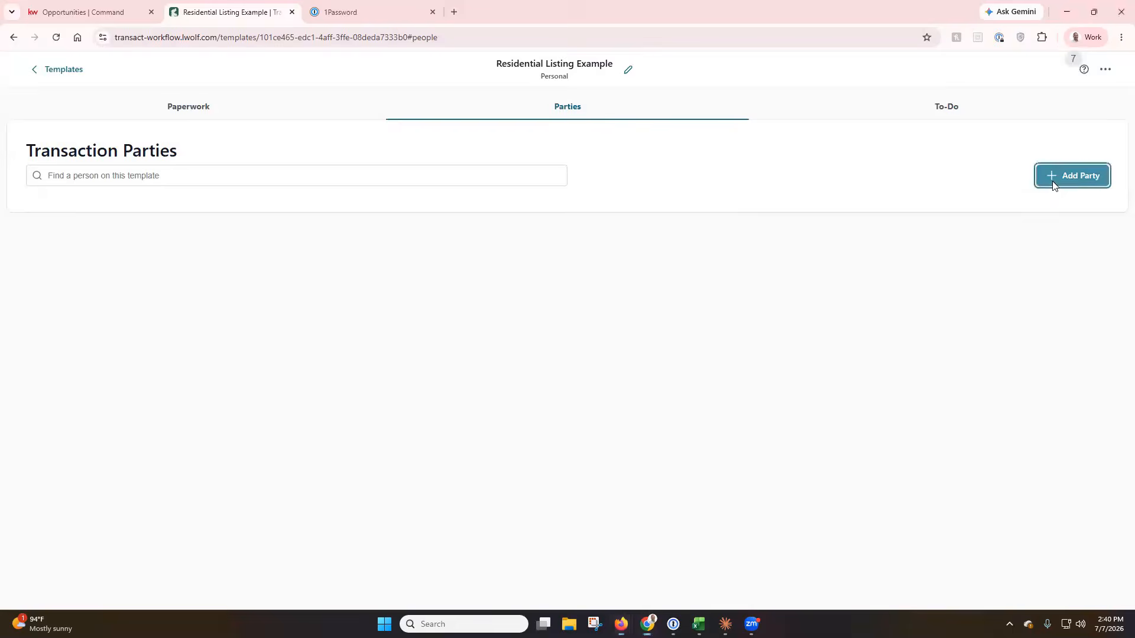
click(497, 326)
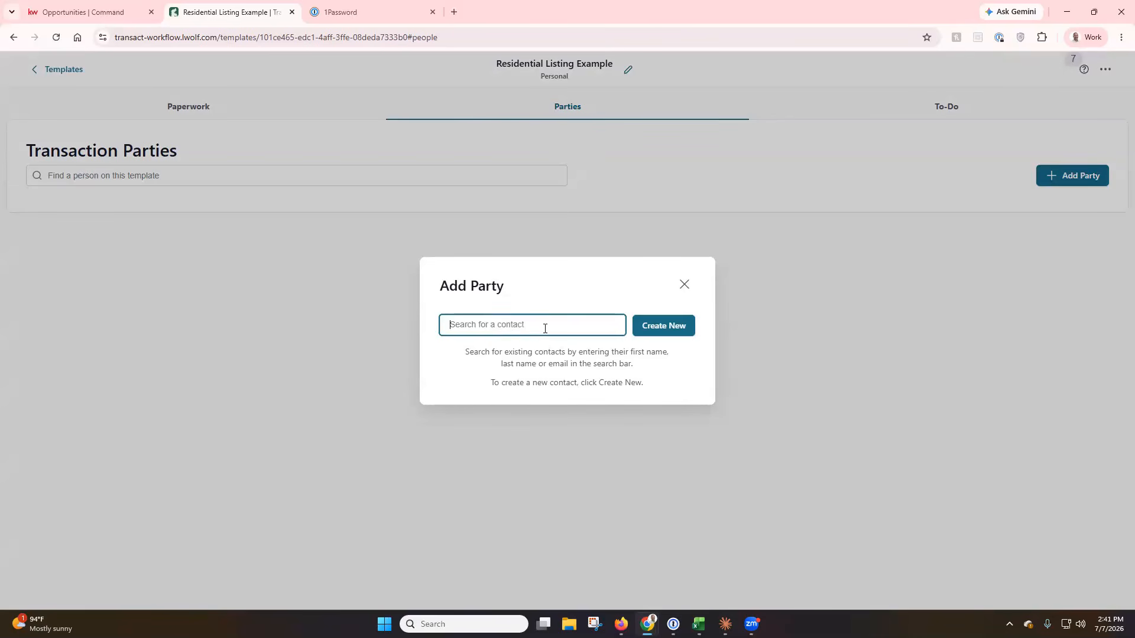
Create a new blank party and choose Mortgage Appraiser as its role.
click(658, 328)
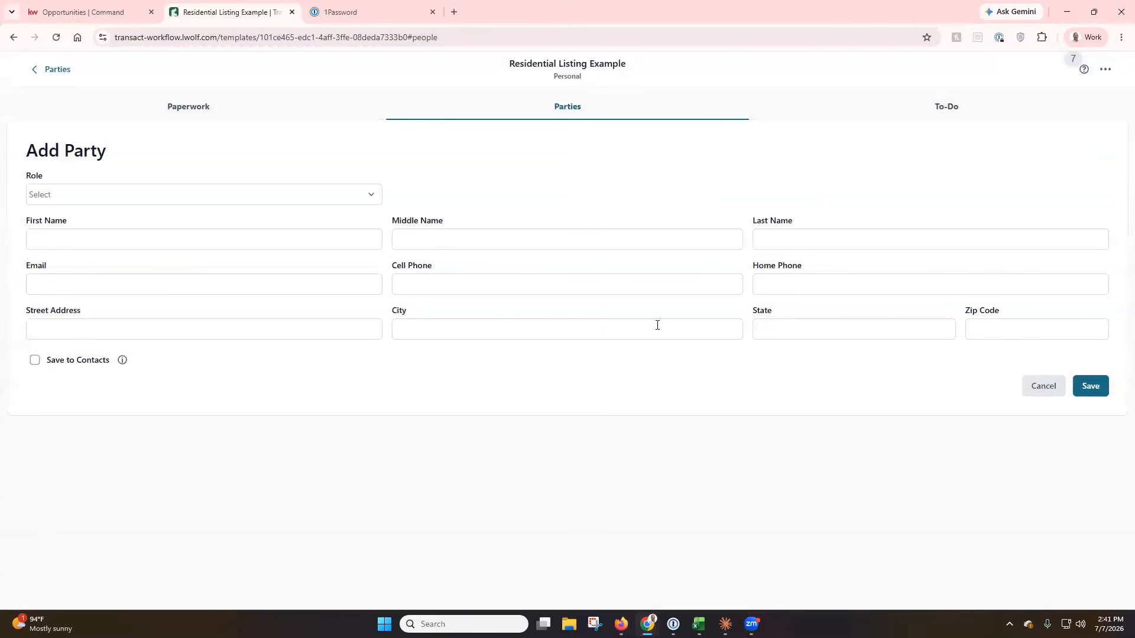
click(355, 193)
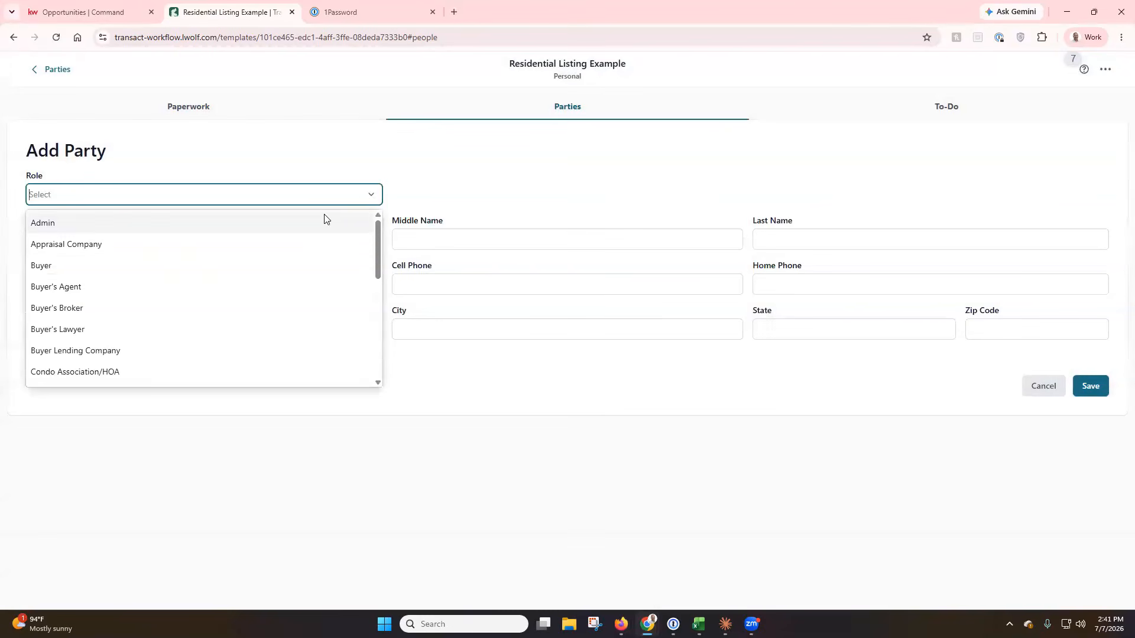
scroll(294, 246, down, 3)
scroll(287, 249, down, 2)
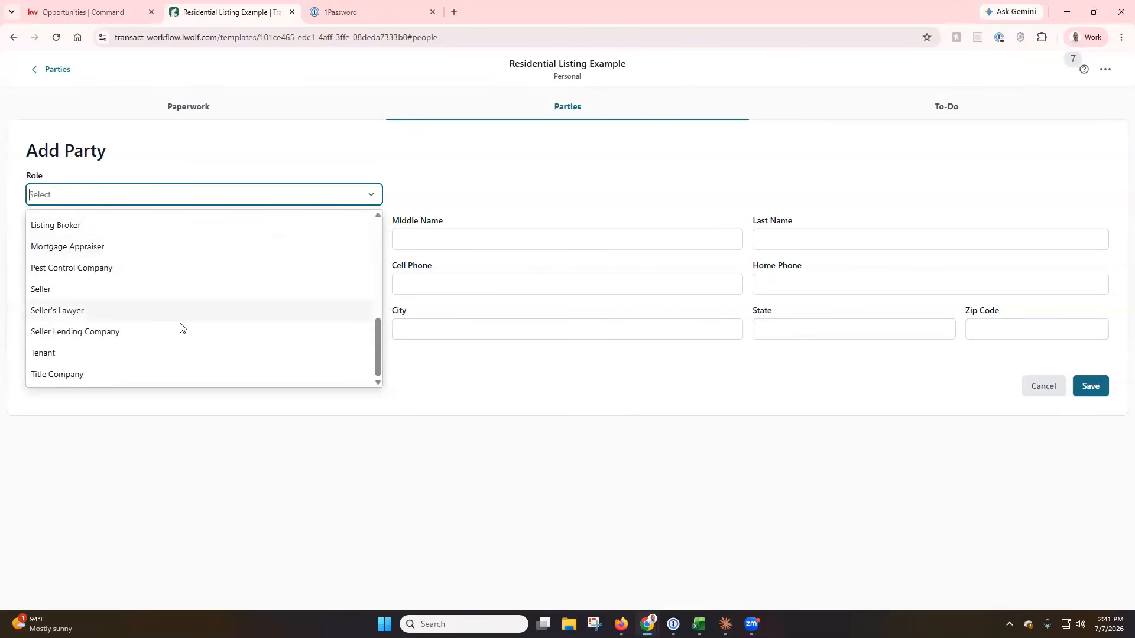
scroll(151, 349, up, 2)
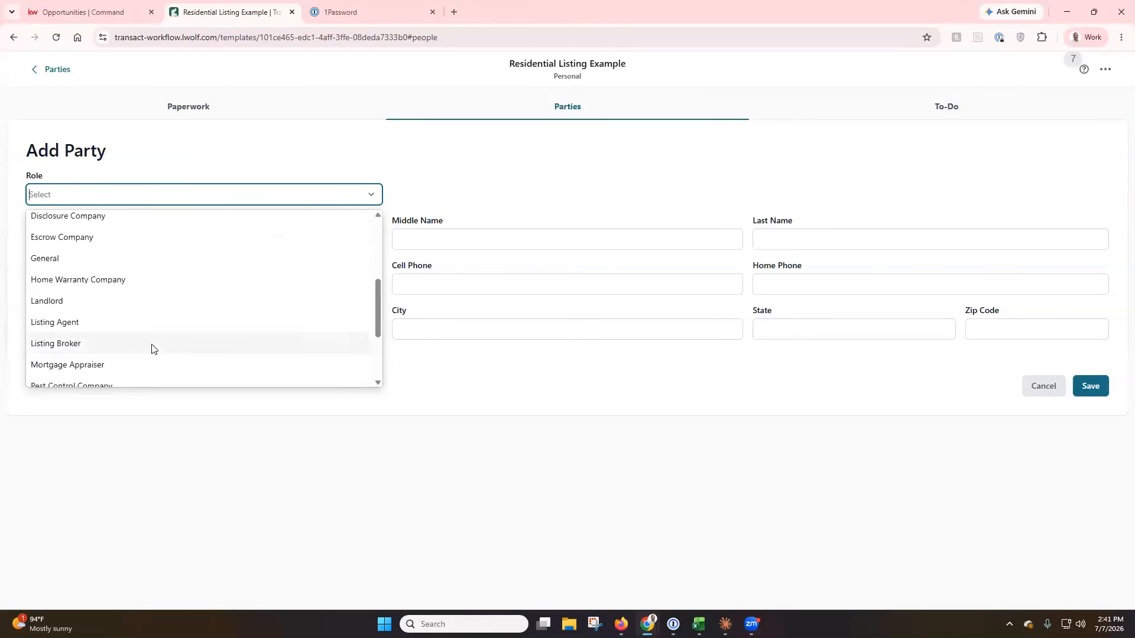
scroll(151, 348, up, 1)
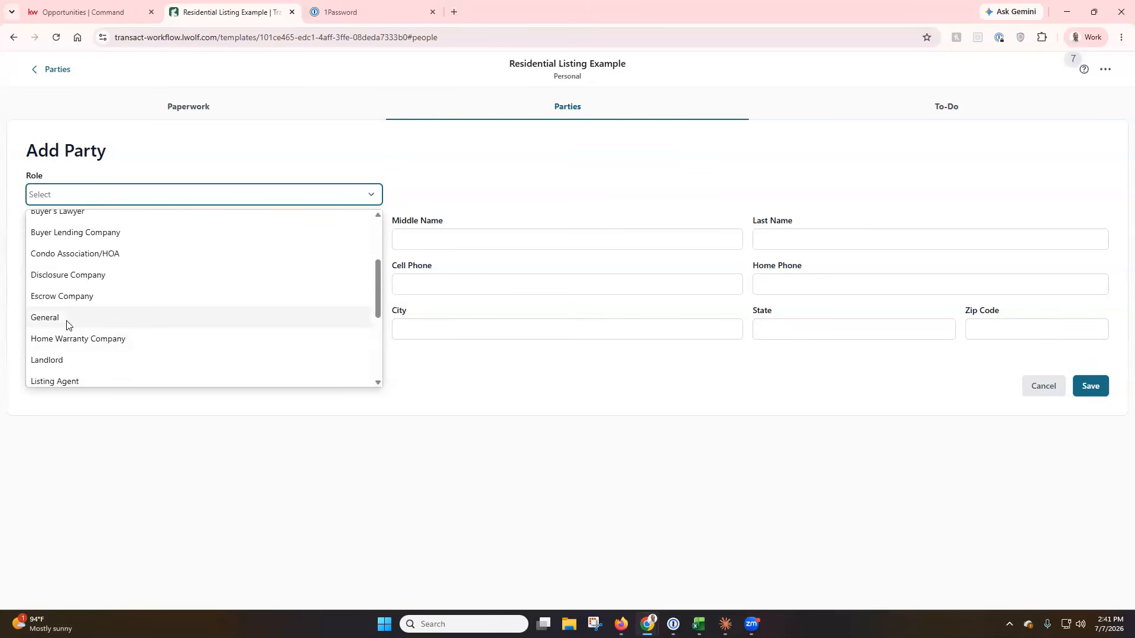
scroll(89, 327, up, 2)
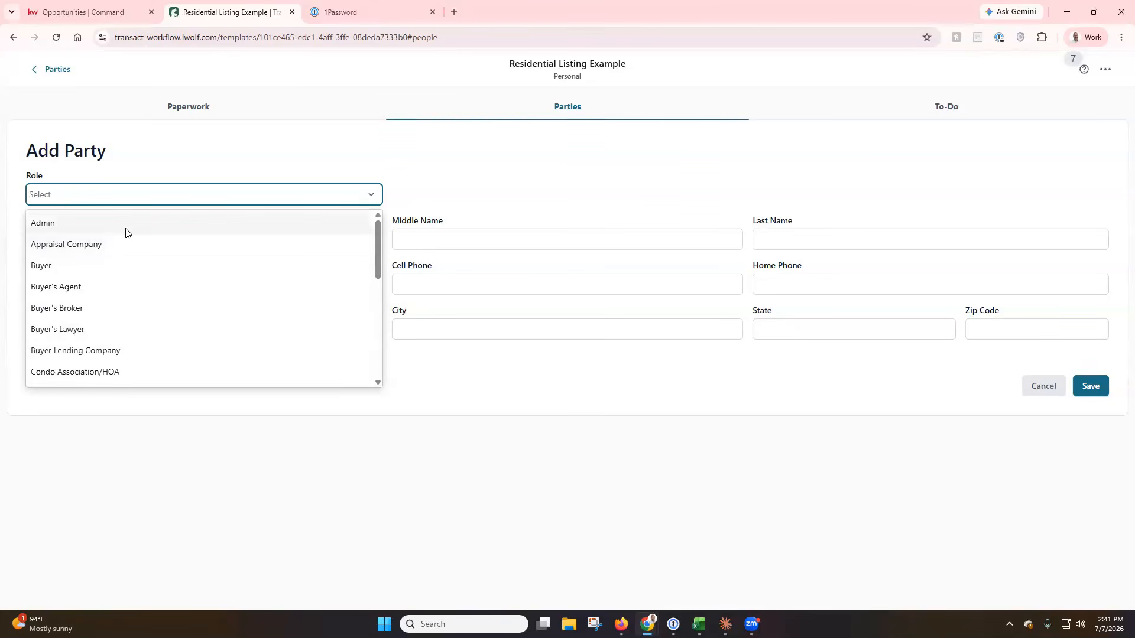
scroll(126, 254, down, 3)
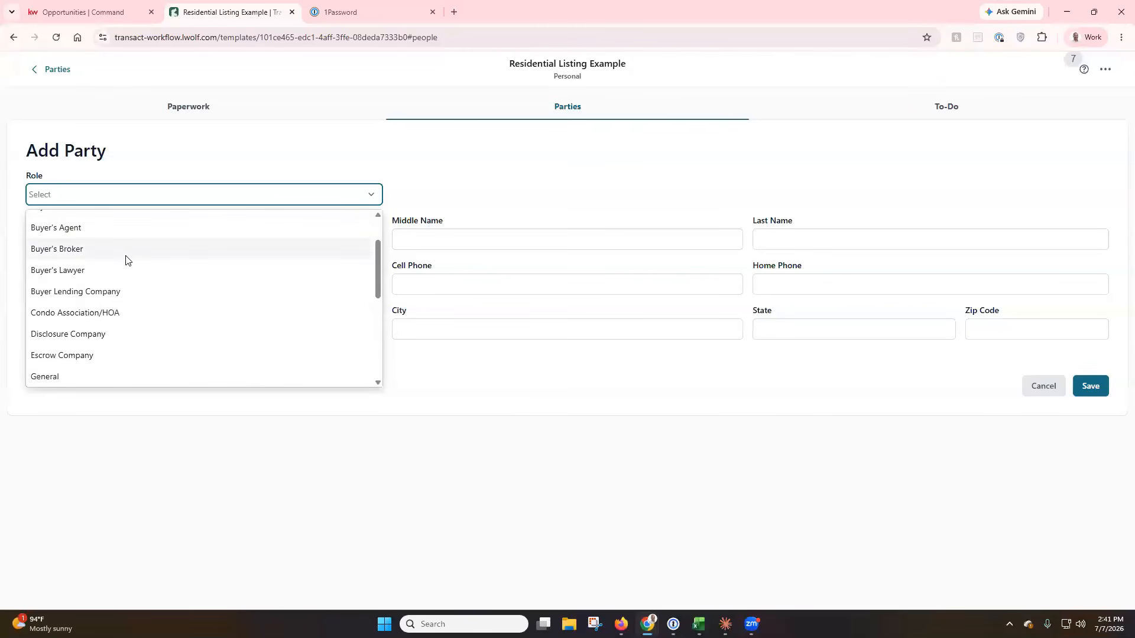
scroll(126, 260, down, 4)
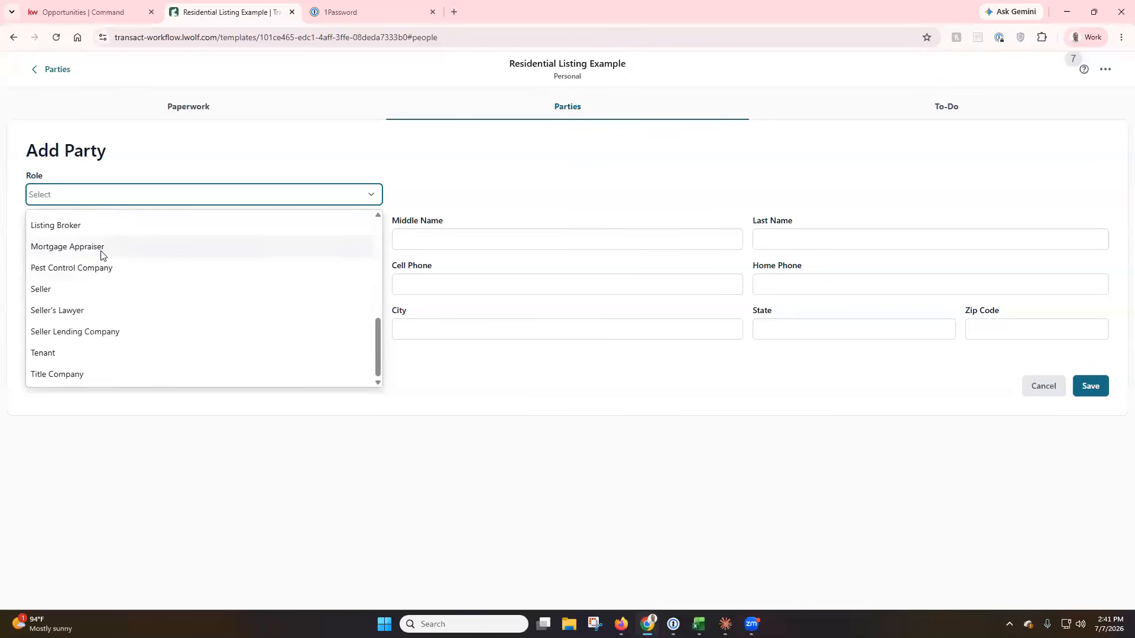
click(111, 247)
Enter first name 'Mortgage', last name 'Appraiser', and the party's e-mail address.
click(105, 241)
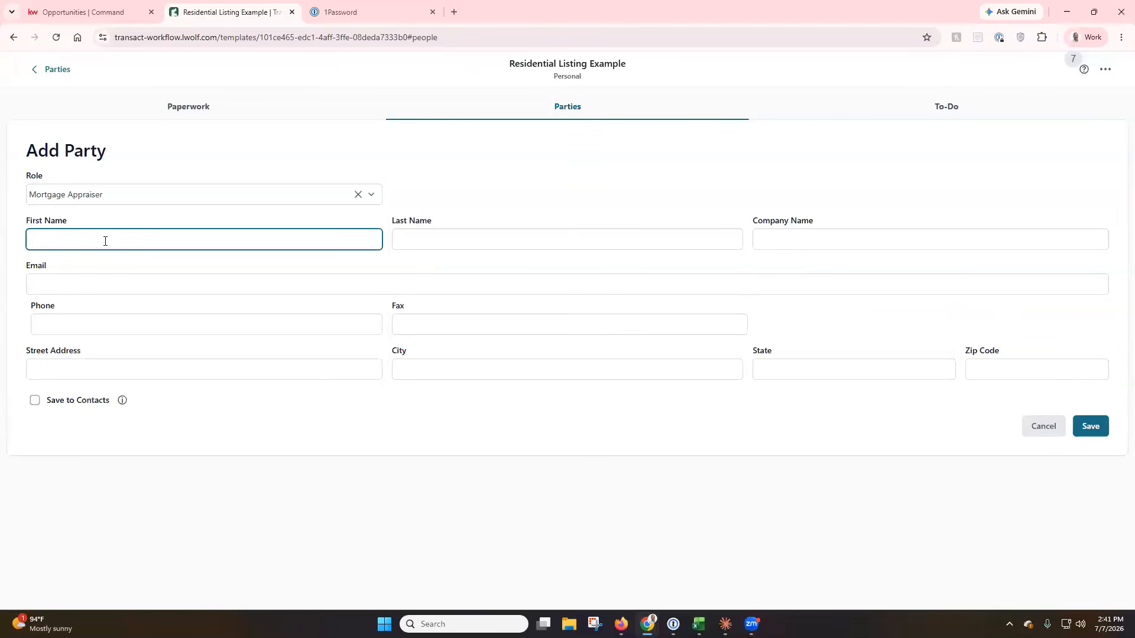
text(Mortgage)
key(Tab)
text(Appraiser)
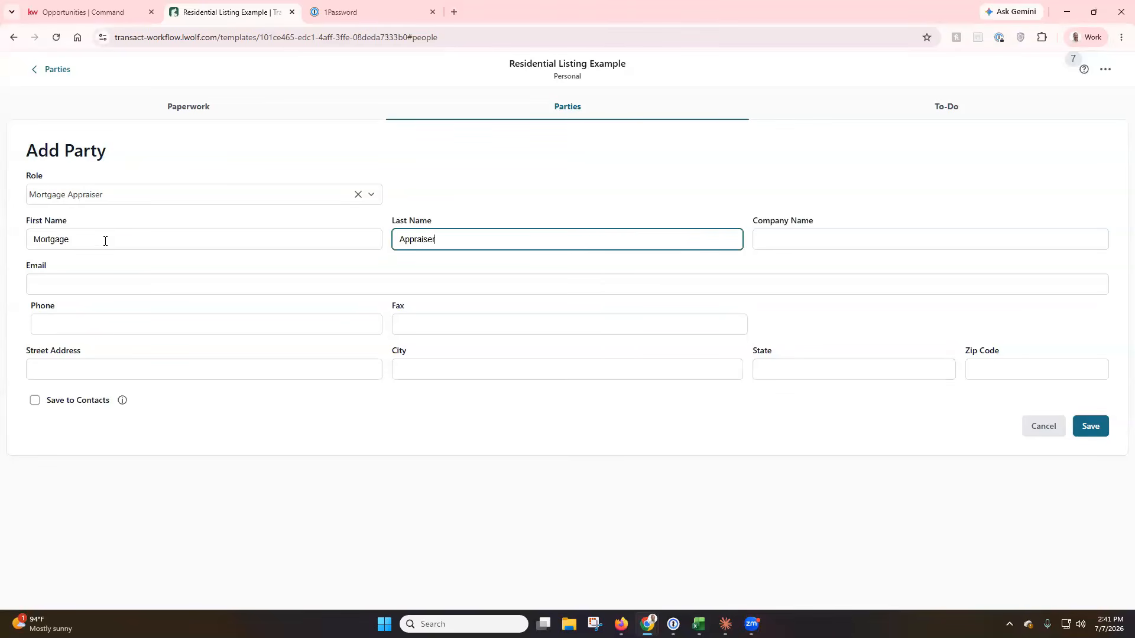
click(119, 284)
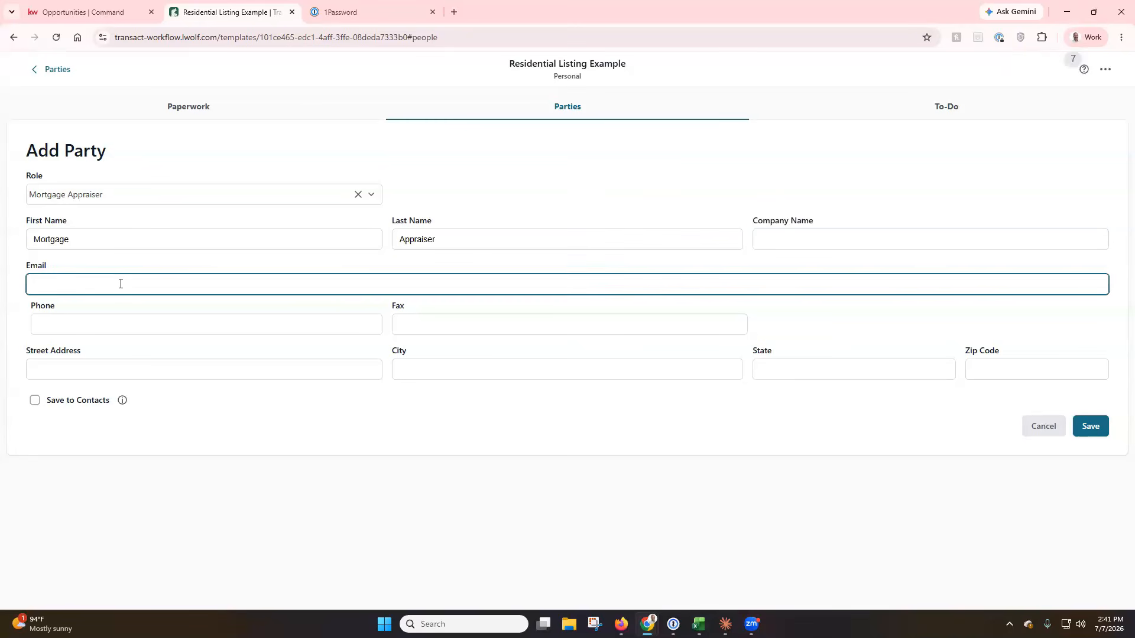
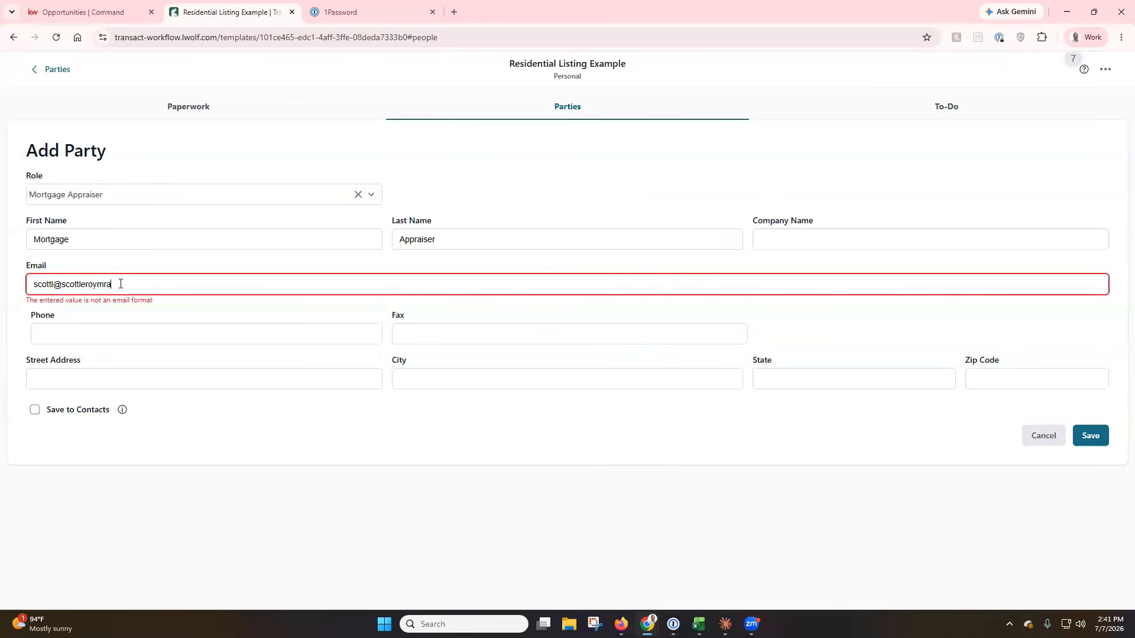
click(519, 444)
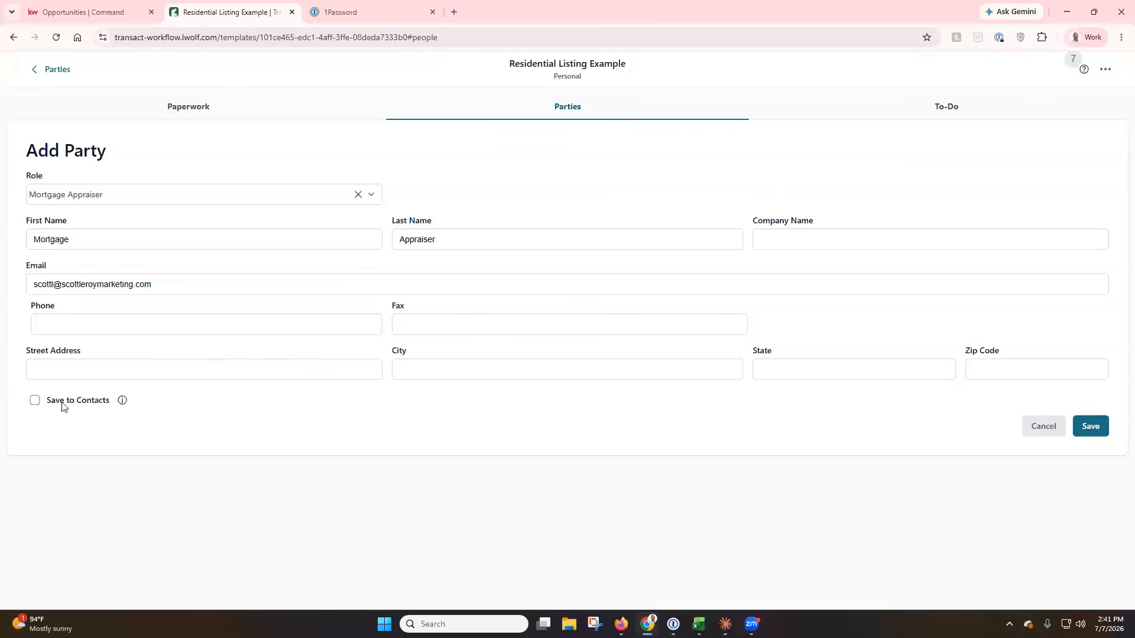
Tick Save to Contacts and save the new transaction party.
click(36, 401)
mouse_move(125, 408)
click(1093, 429)
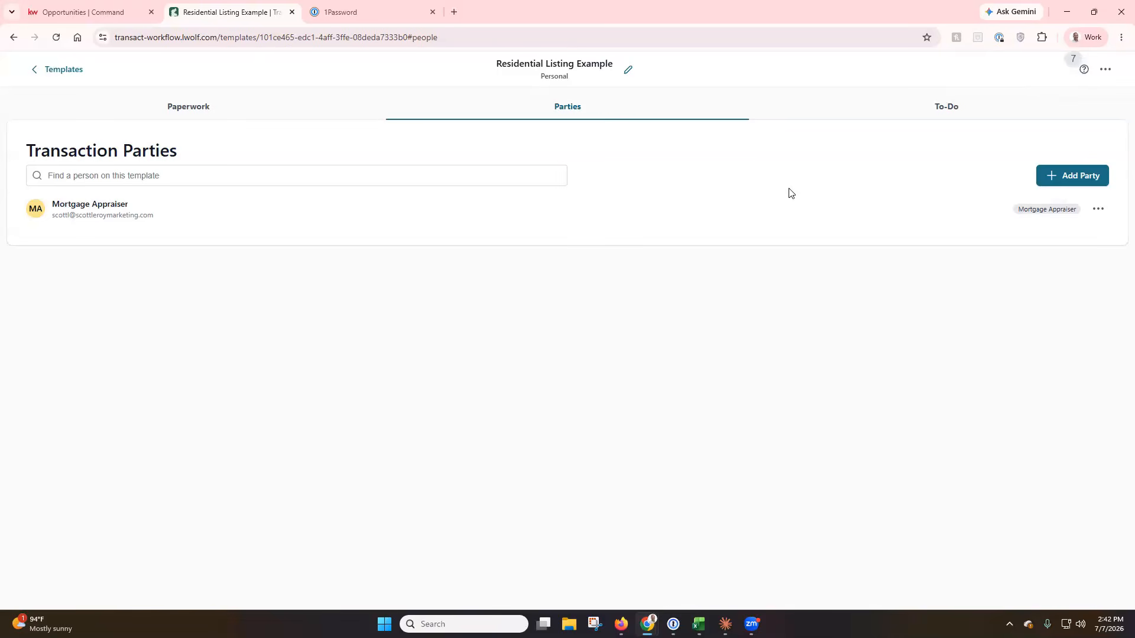
Create a new to-do list named after the seller, ending in 'Listing To-Do's'.
click(936, 105)
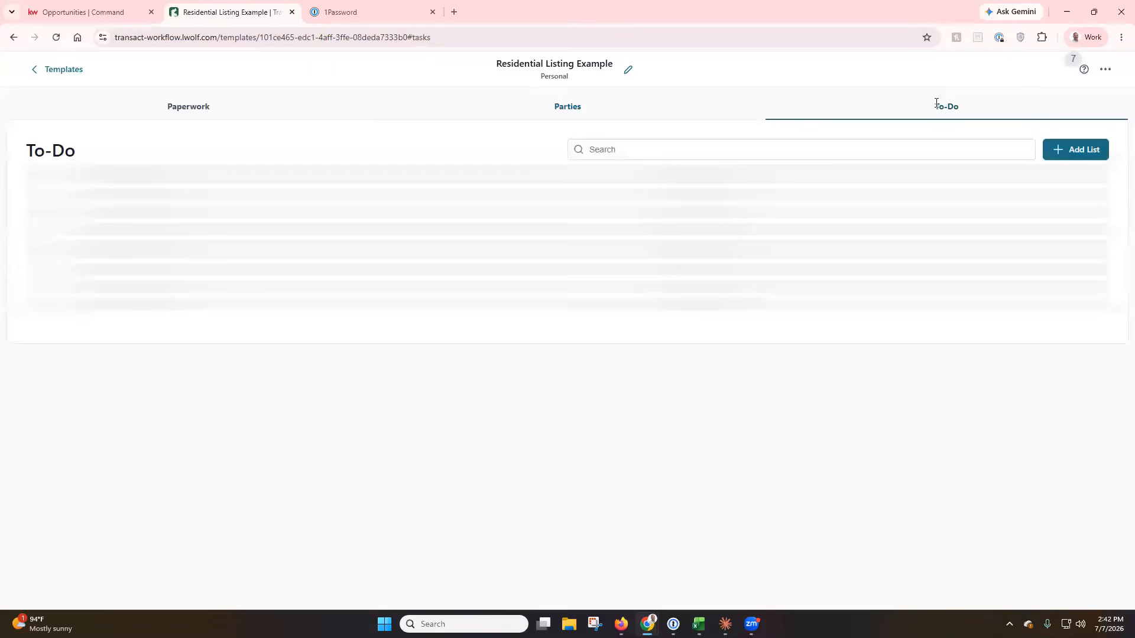
click(1062, 160)
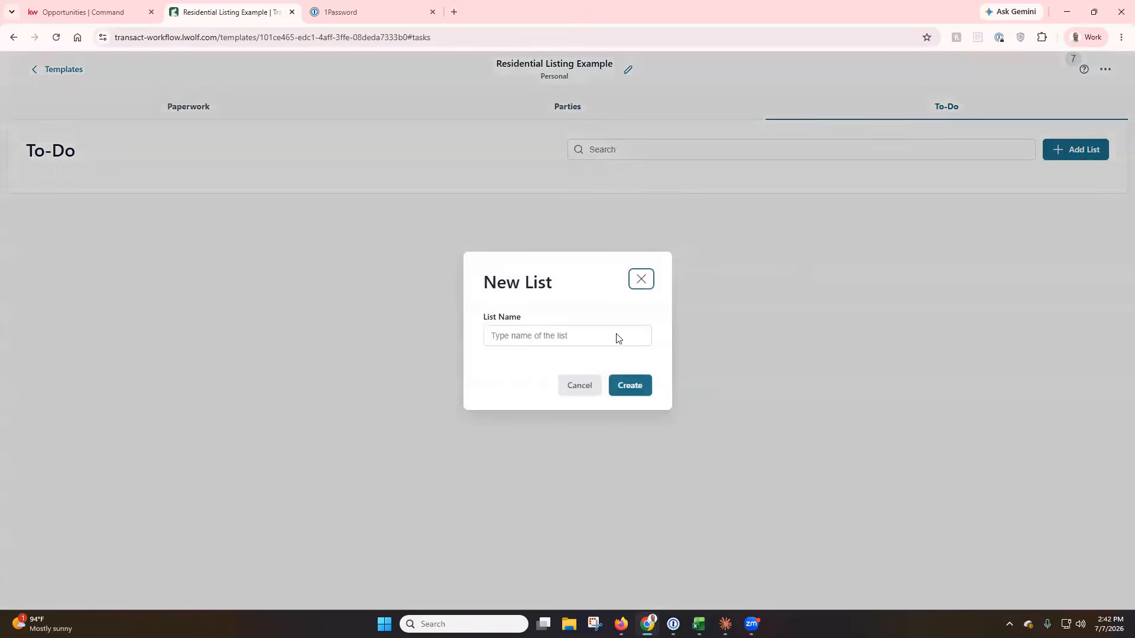
click(549, 338)
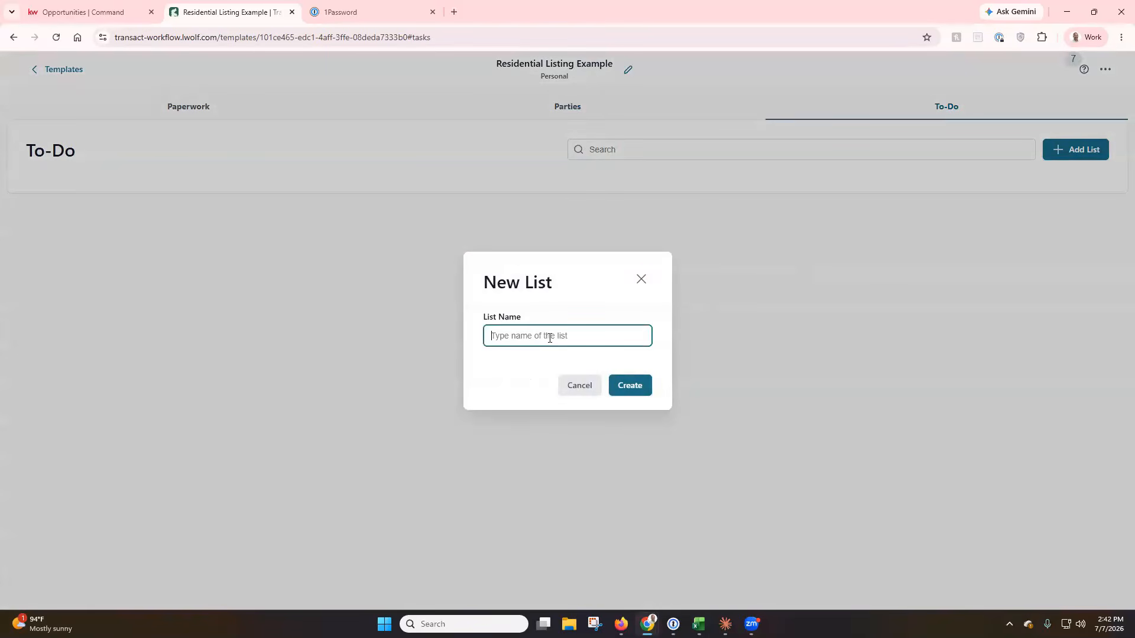
text(-Do's)
click(622, 396)
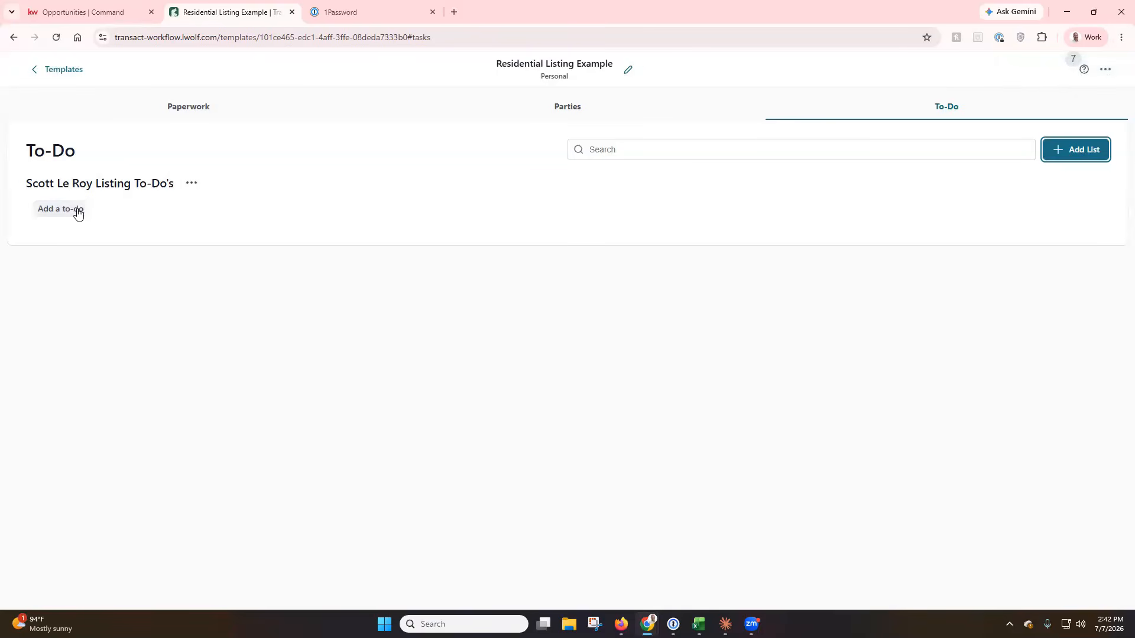
Start adding a to-do to the new list.
click(192, 184)
click(155, 271)
click(65, 210)
Title the to-do 'Door Knock The Neighborhood Highlighting The New Property For Sale'.
click(336, 179)
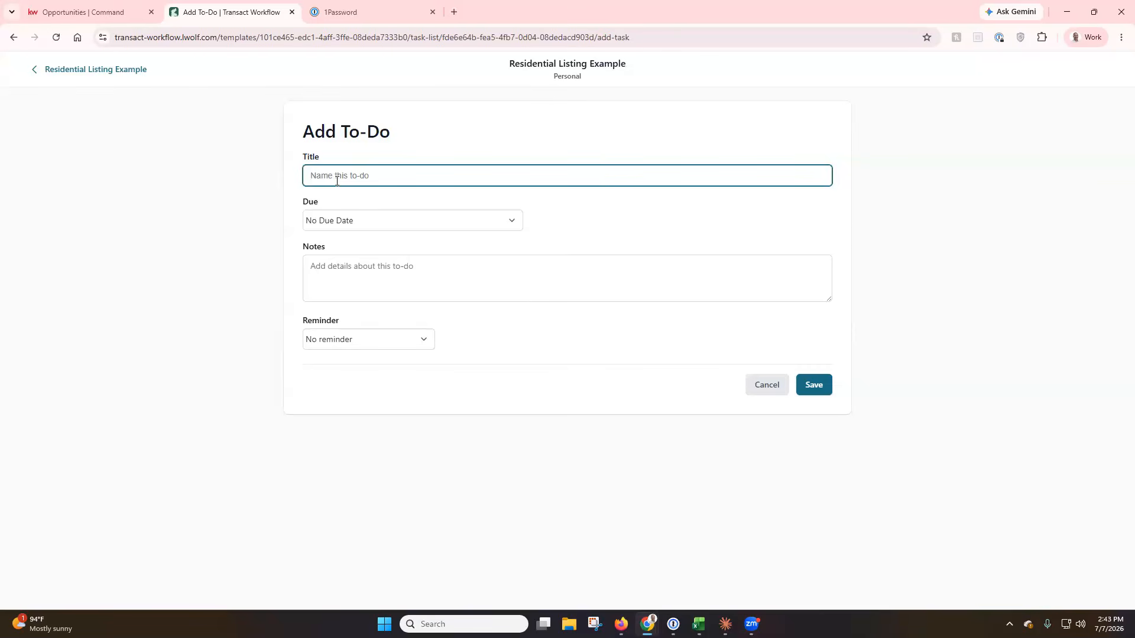
text(Doo)
text(ck The Neighborhood Highlighting The New Property For Sale)
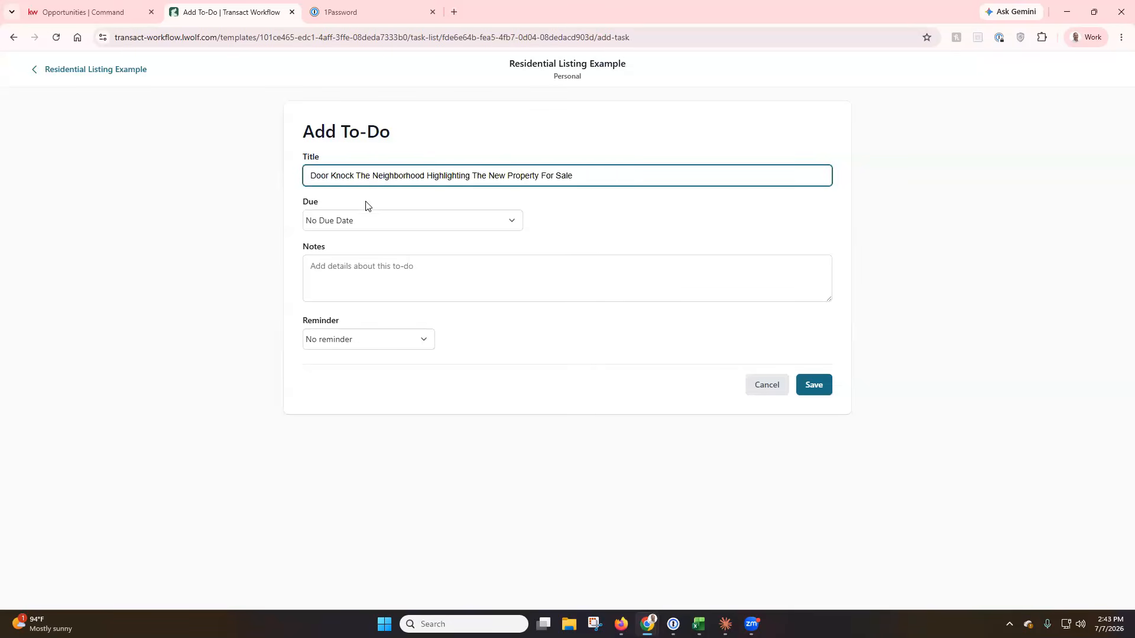
Make the to-do due 1 day before List Date and save it.
click(386, 223)
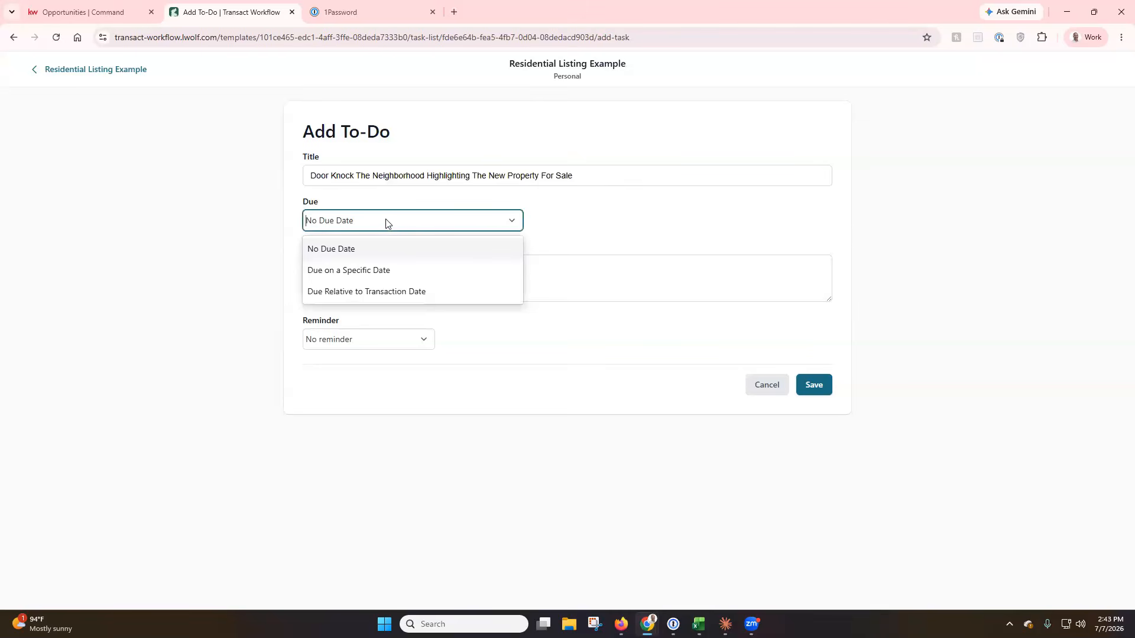
click(370, 295)
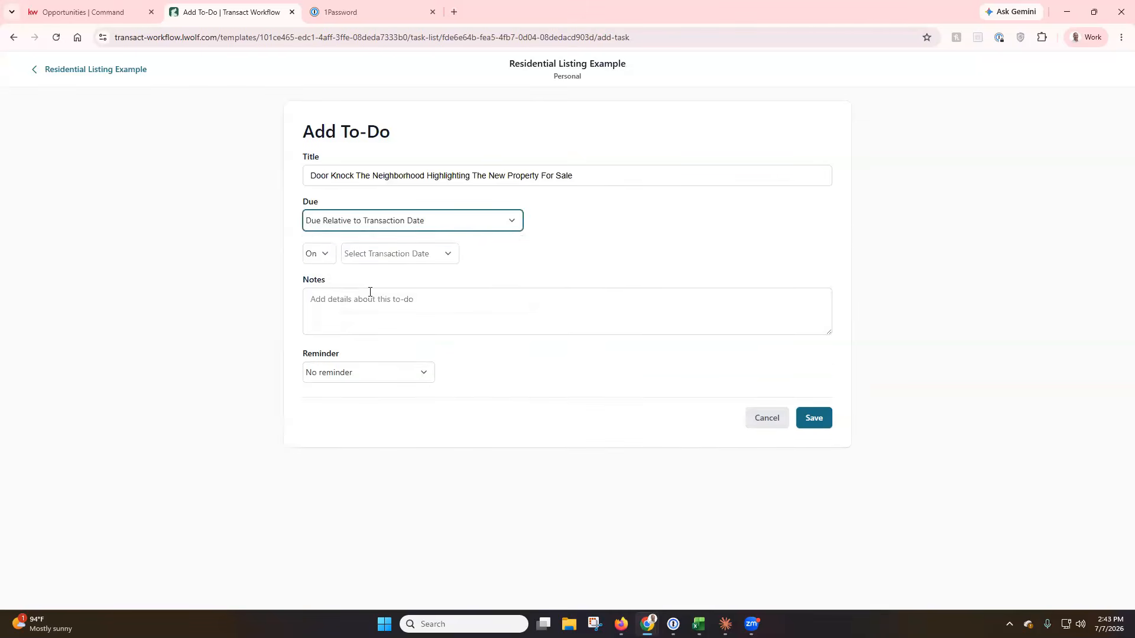
click(387, 259)
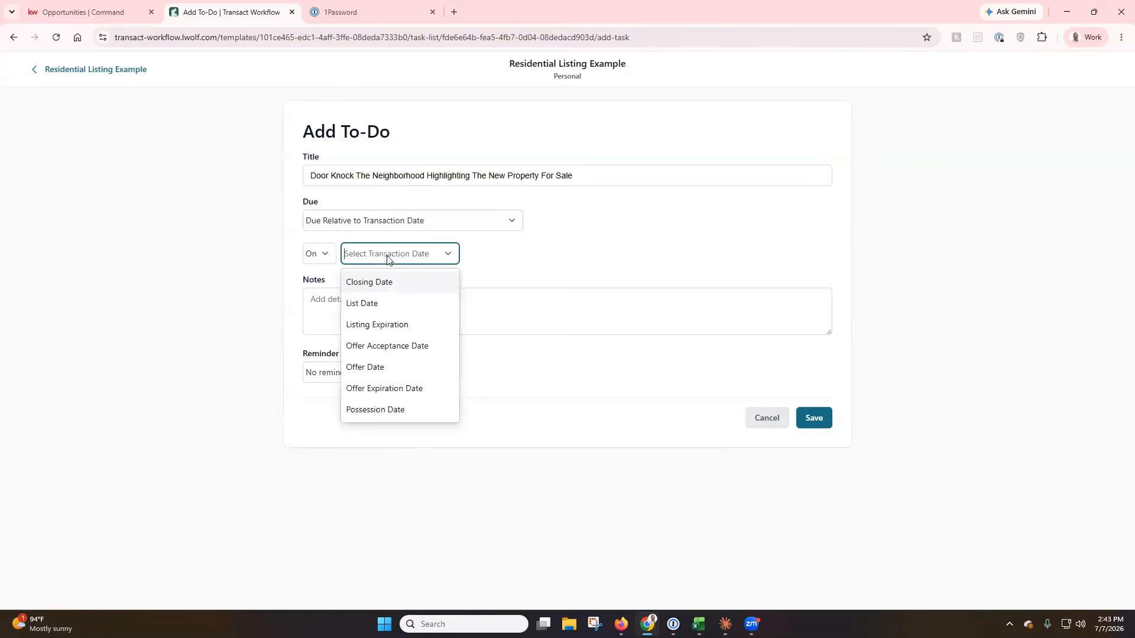
click(371, 305)
click(323, 259)
click(322, 305)
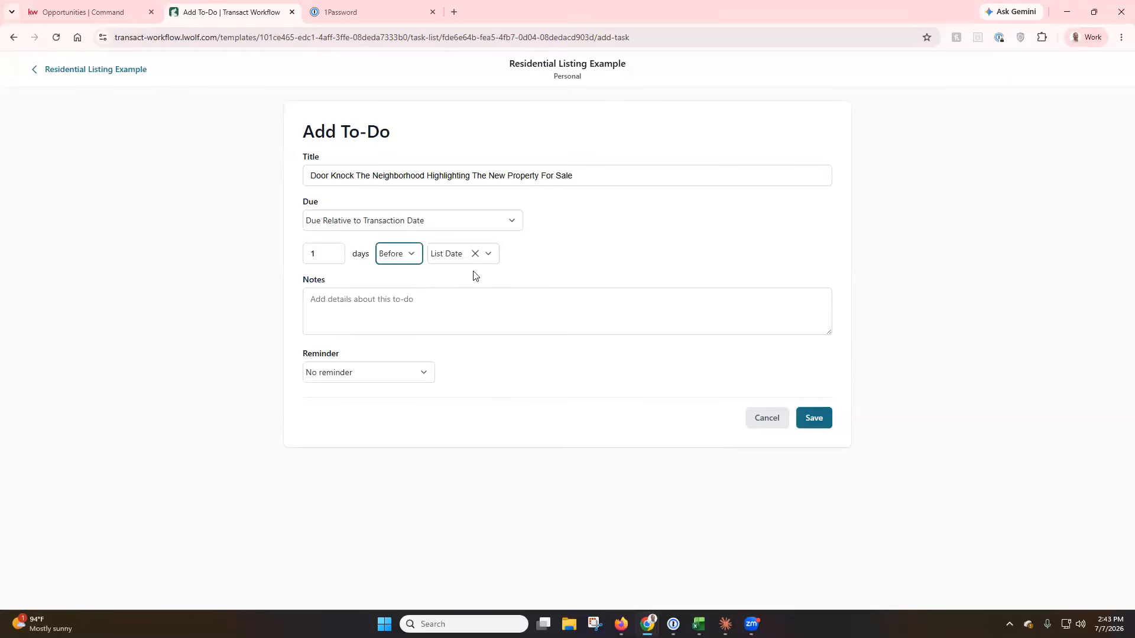
click(408, 299)
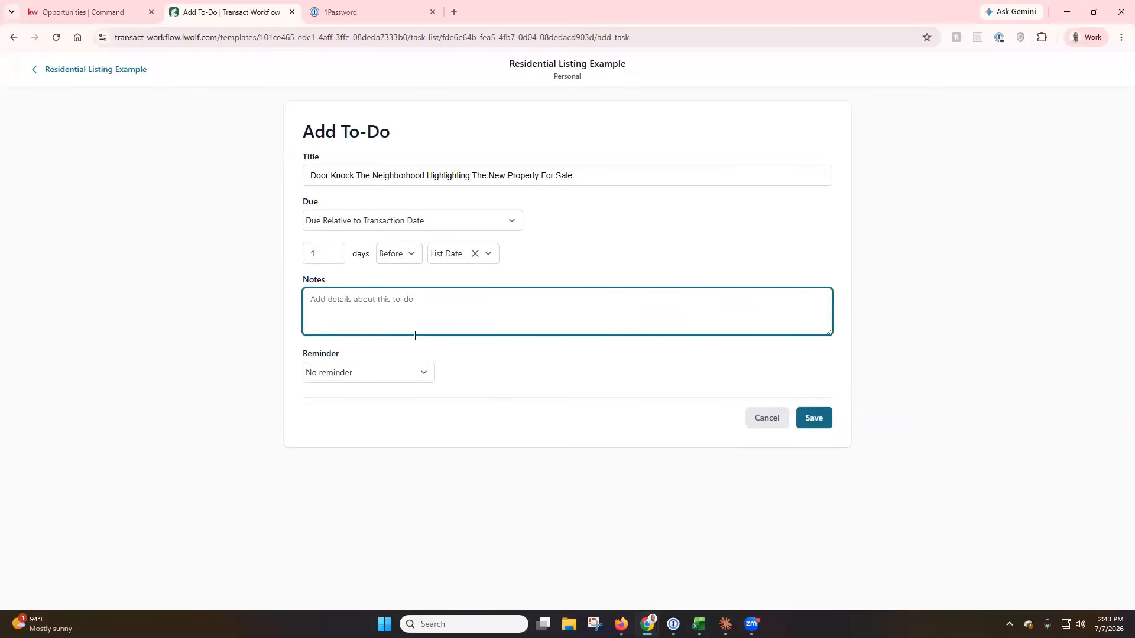
click(814, 419)
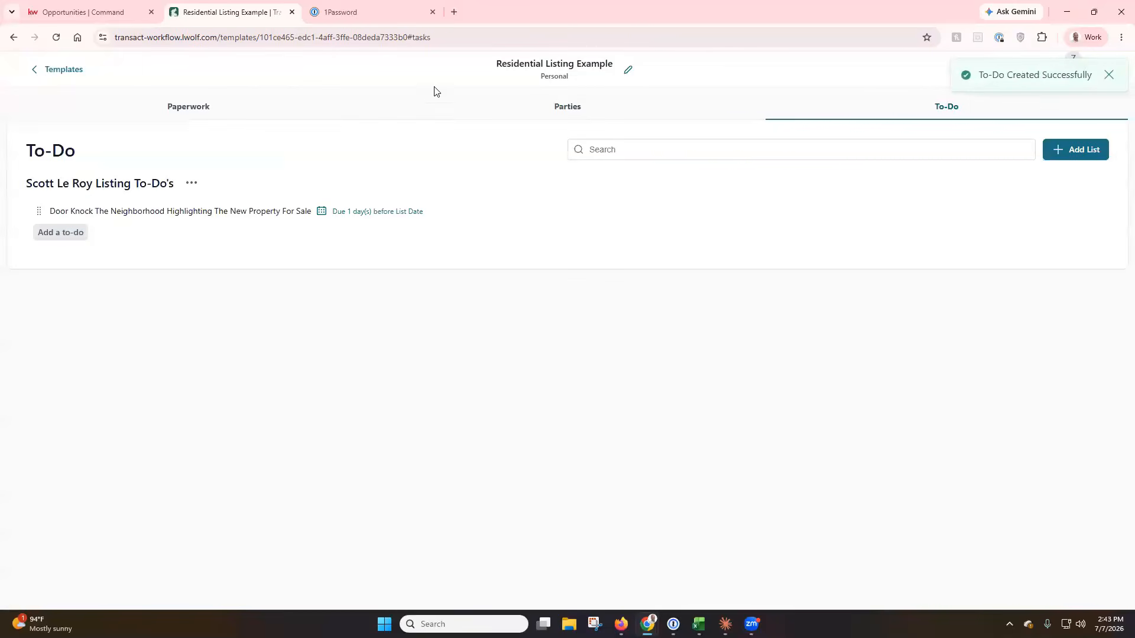
Leave the Residential Listing Example template and return to the Transactions list.
click(178, 110)
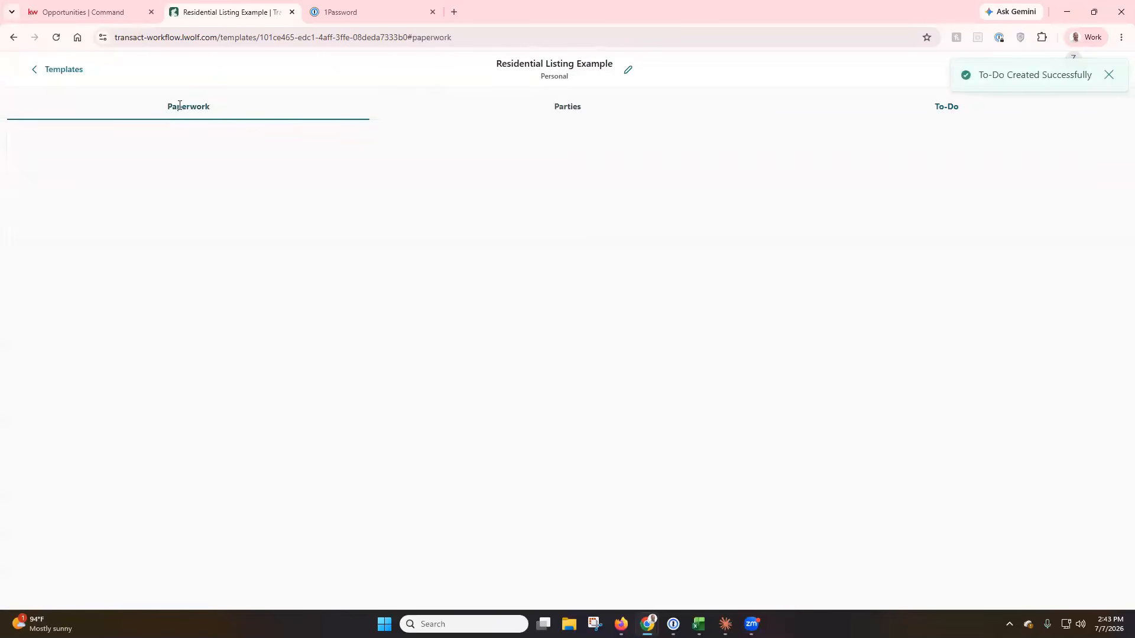
click(564, 106)
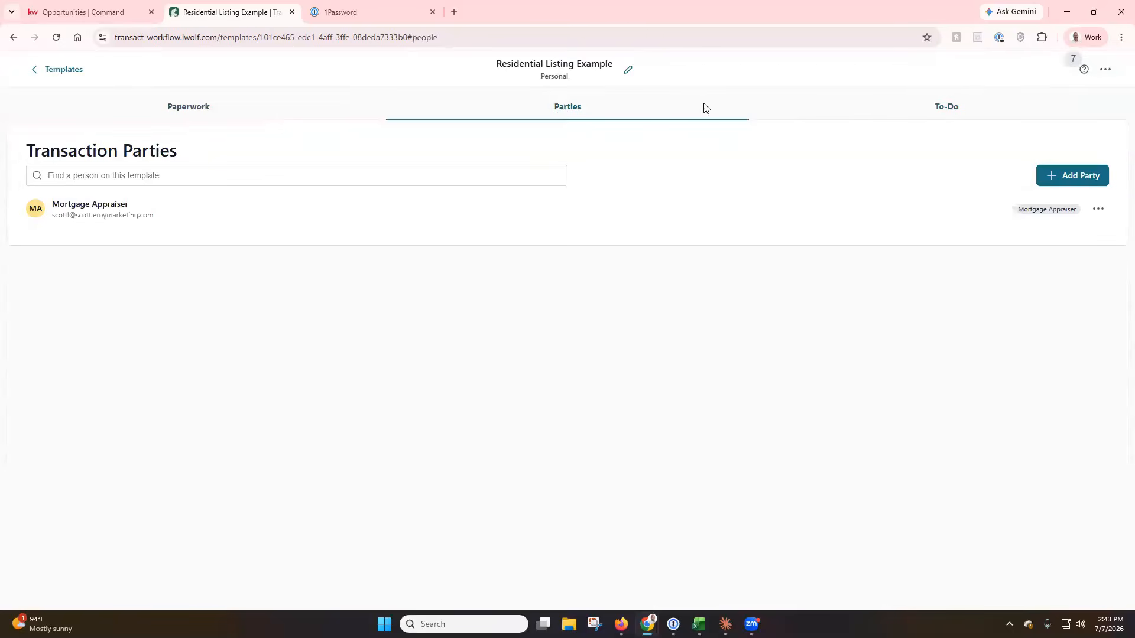
click(965, 113)
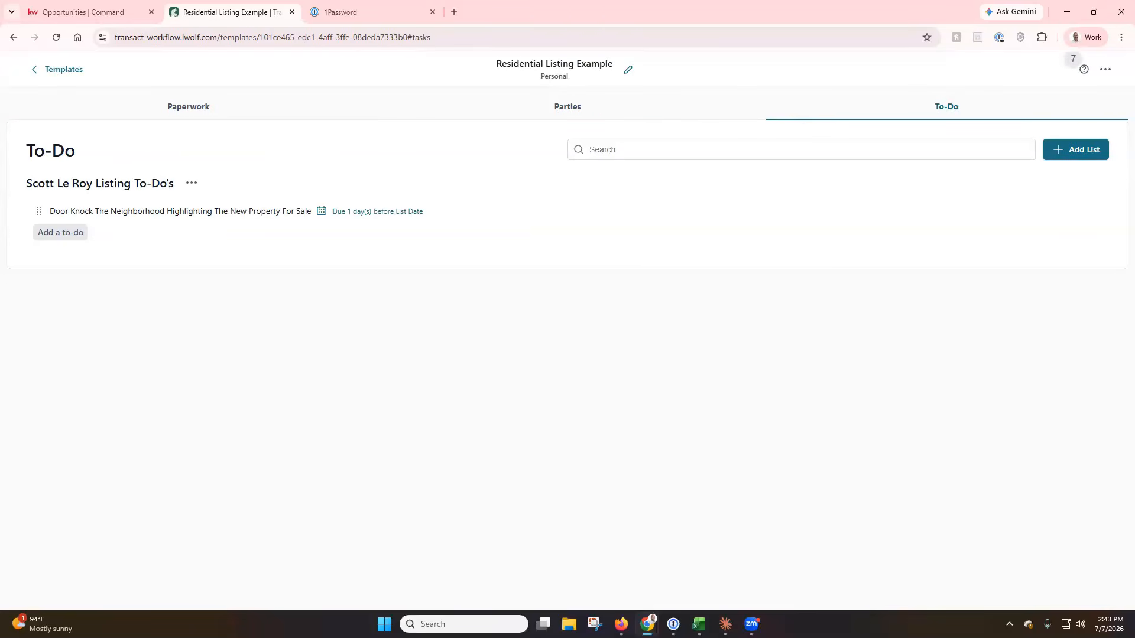
click(67, 72)
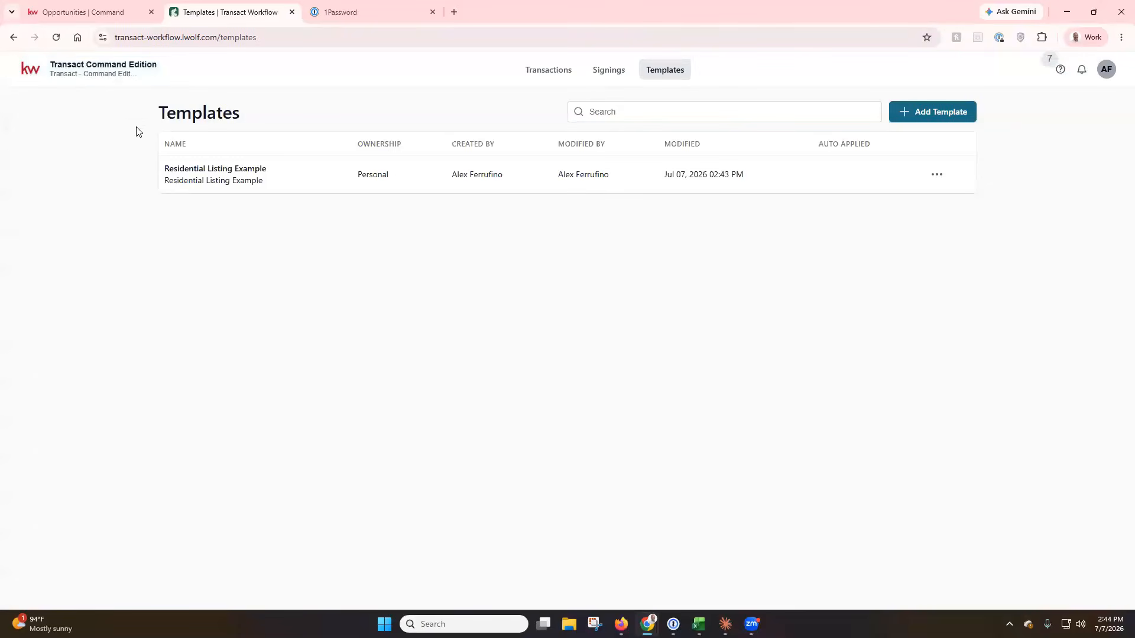
click(543, 75)
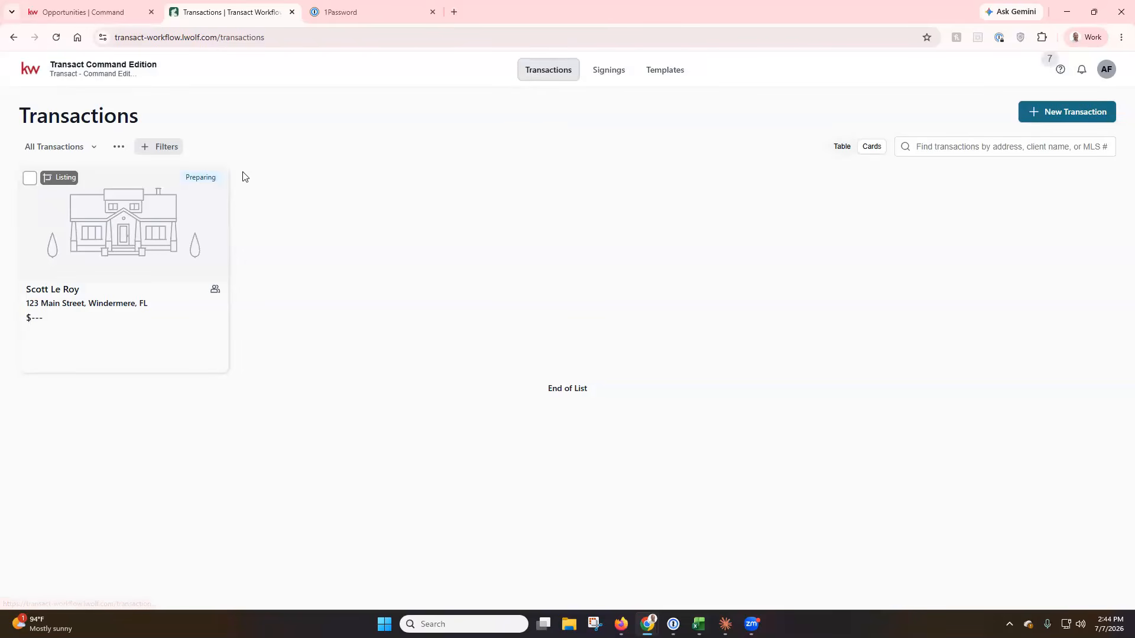
Open the 123 Main Street transaction, check its To-Dos, and open the ... actions menu.
click(156, 223)
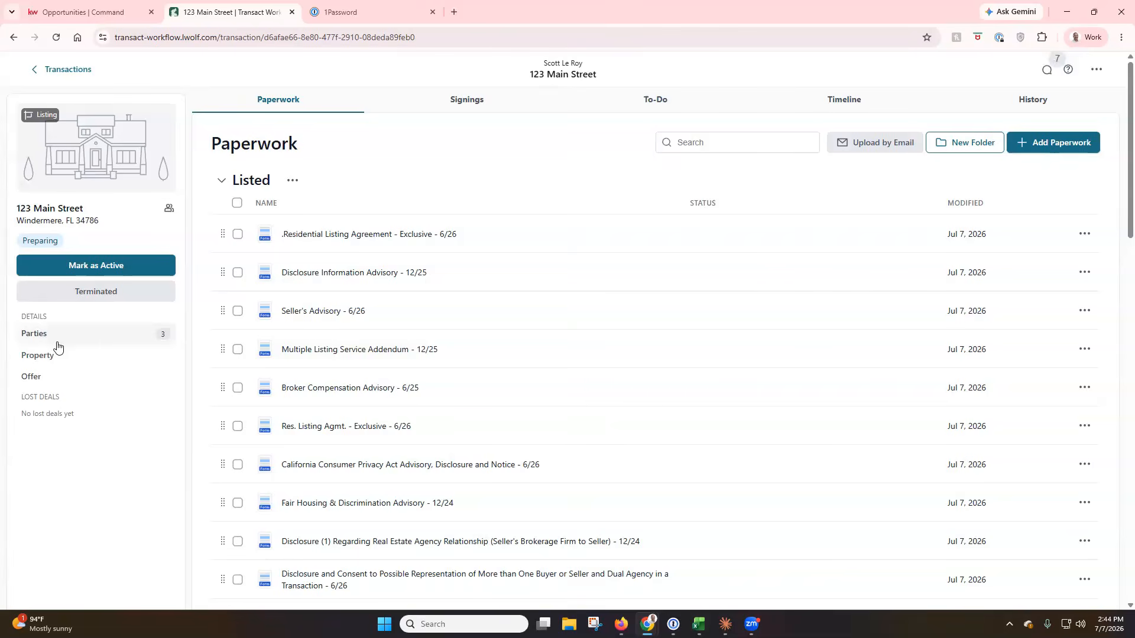
click(656, 99)
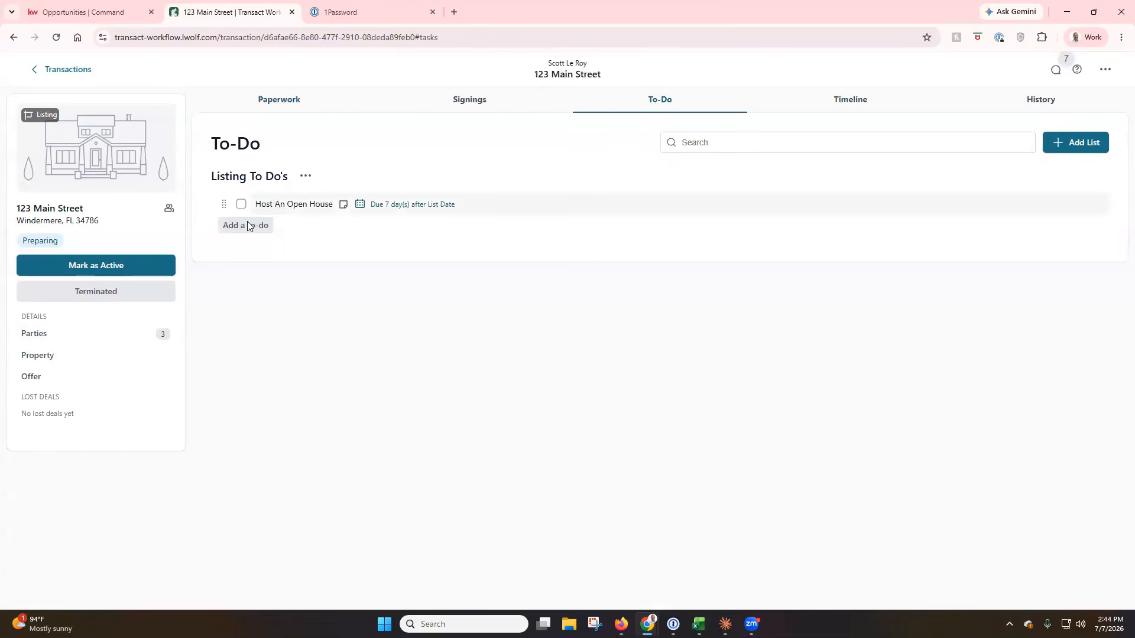
click(275, 106)
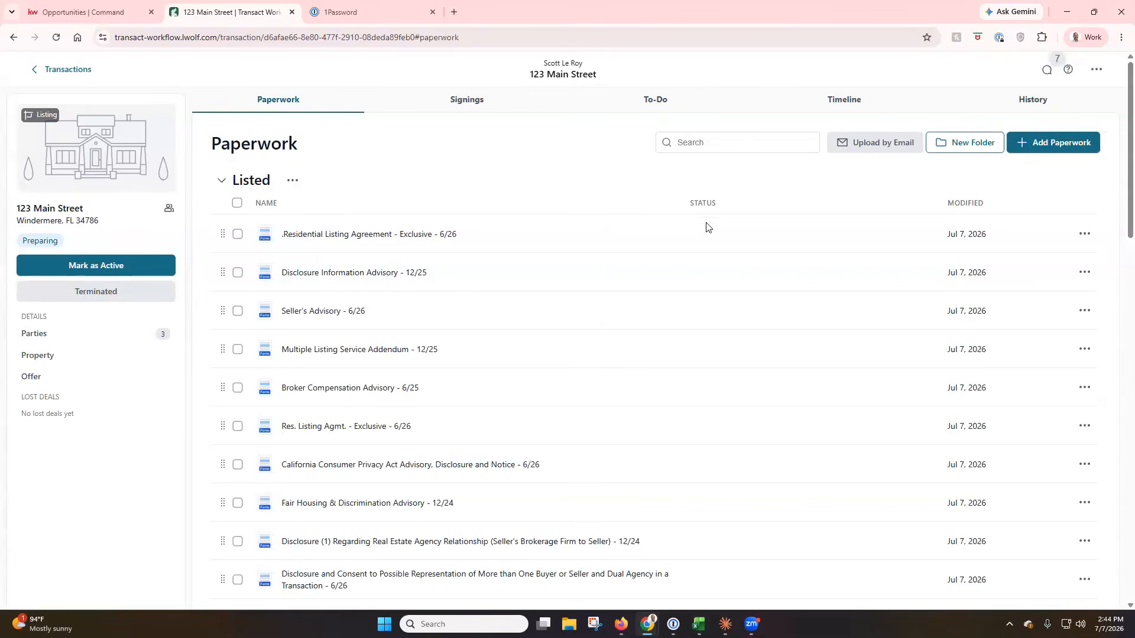
click(1094, 71)
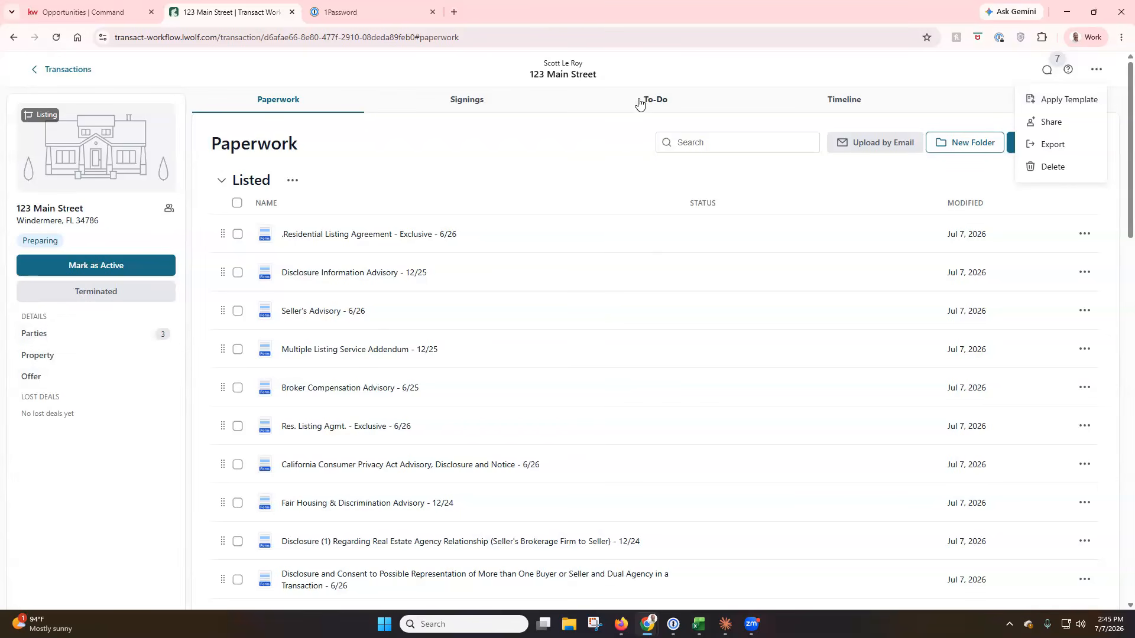
Apply Residential Listing Example to 123 Main Street, excluding Cancellation of Listing - 6/23.
click(1086, 101)
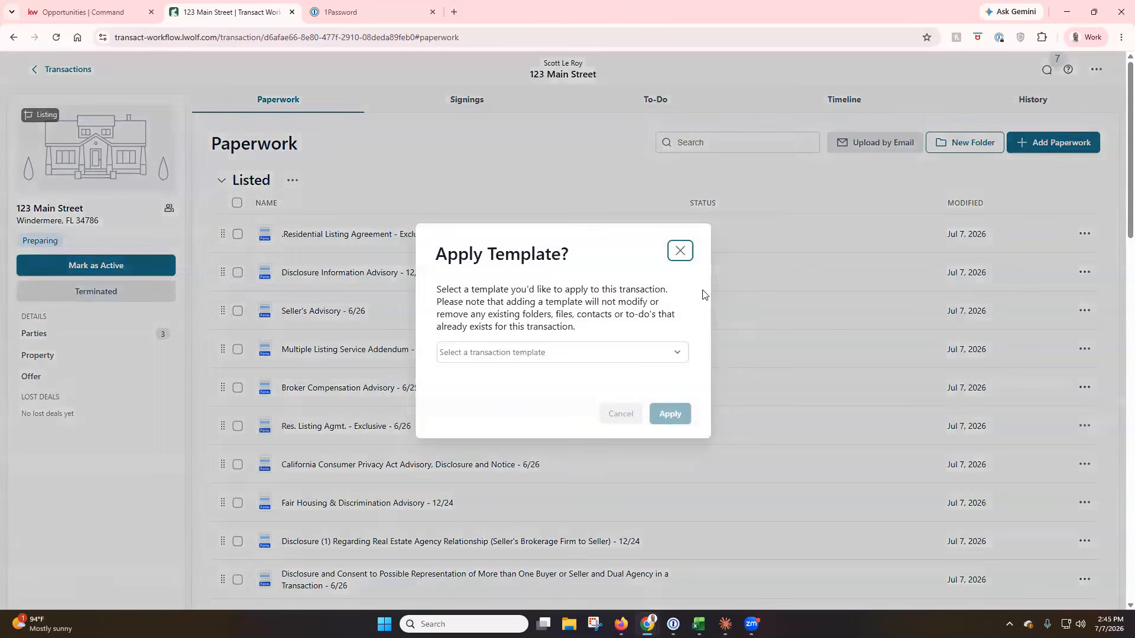
click(650, 361)
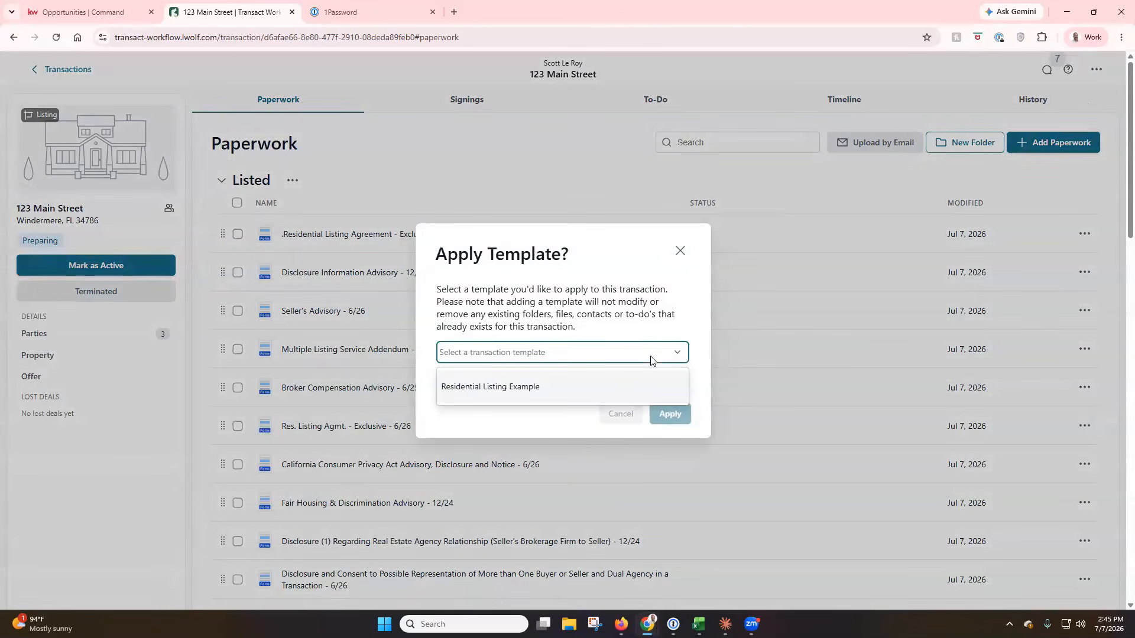
click(502, 393)
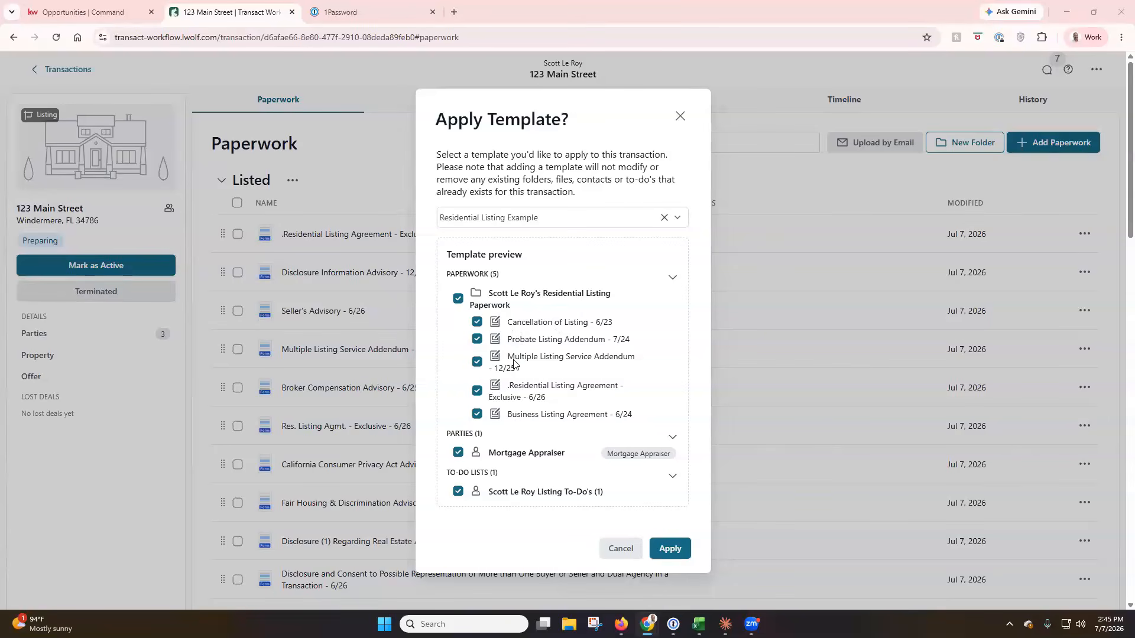
click(476, 324)
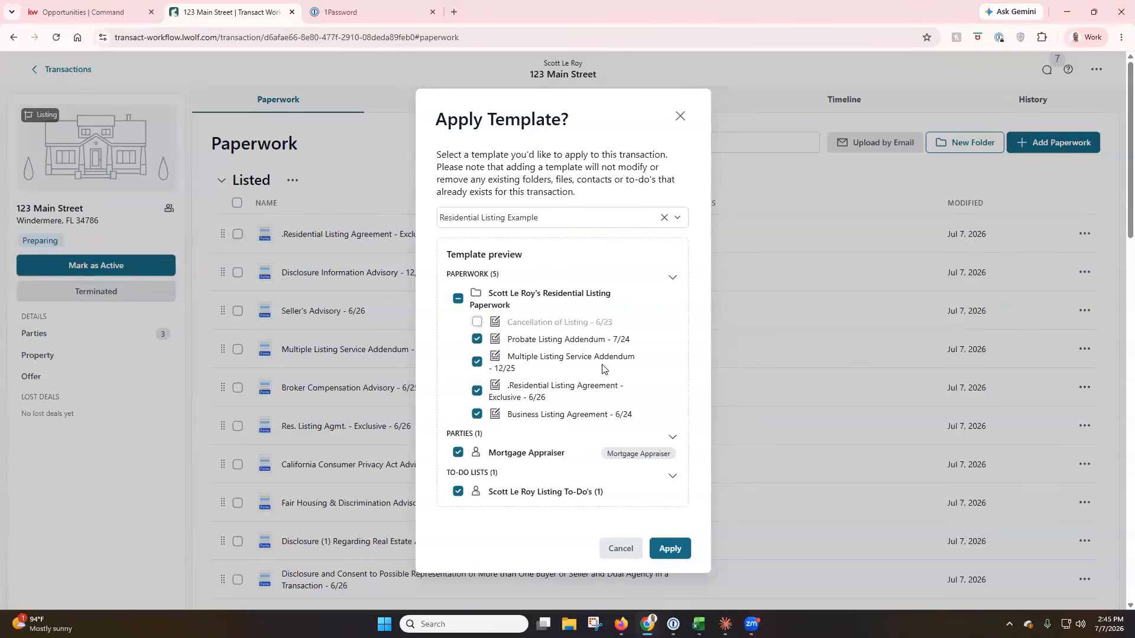
scroll(596, 378, down, 2)
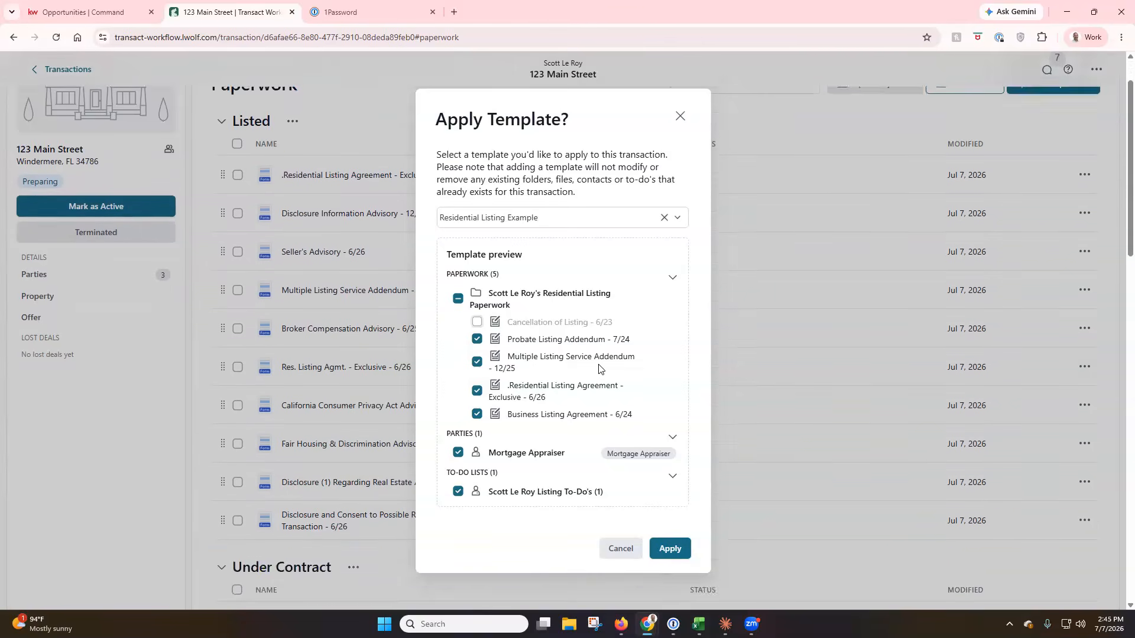
click(671, 548)
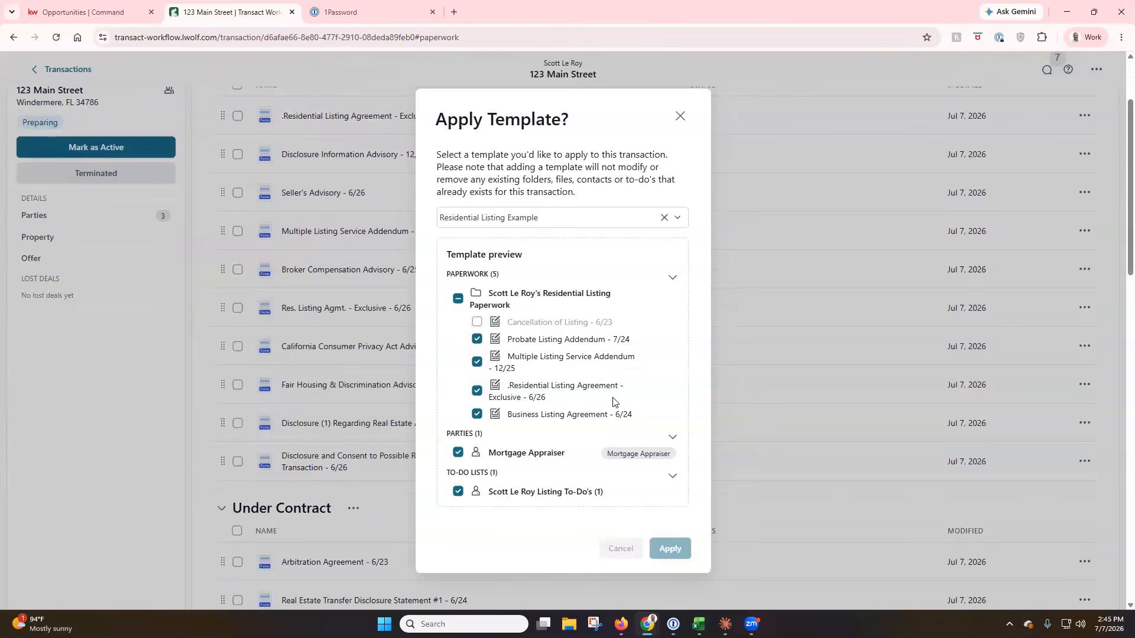
scroll(447, 367, down, 12)
scroll(448, 369, down, 7)
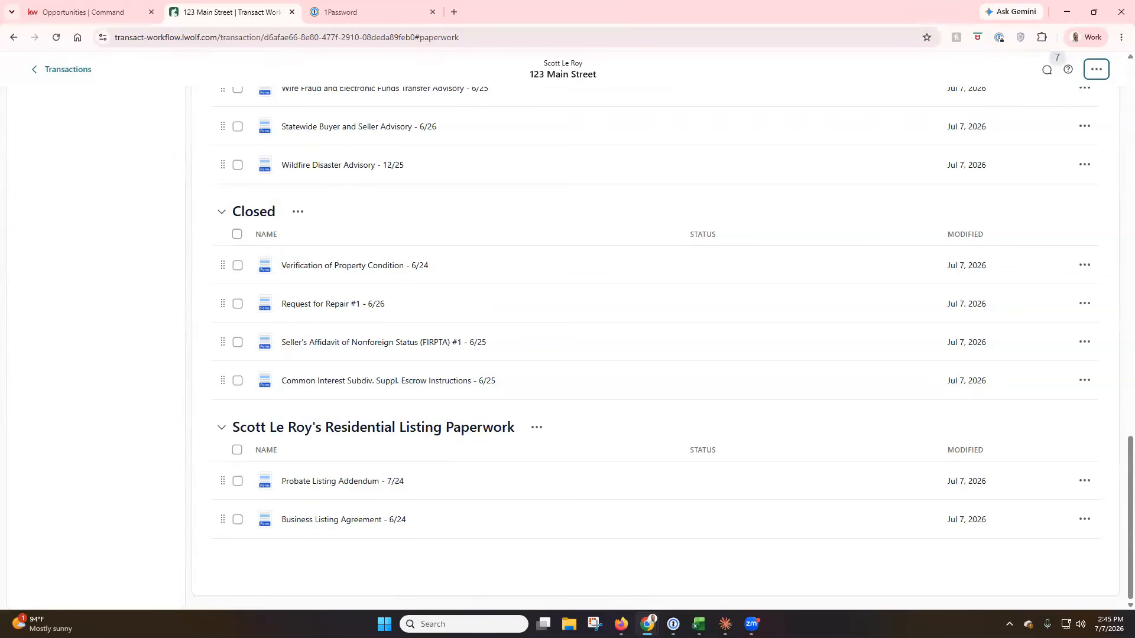
scroll(130, 378, up, 20)
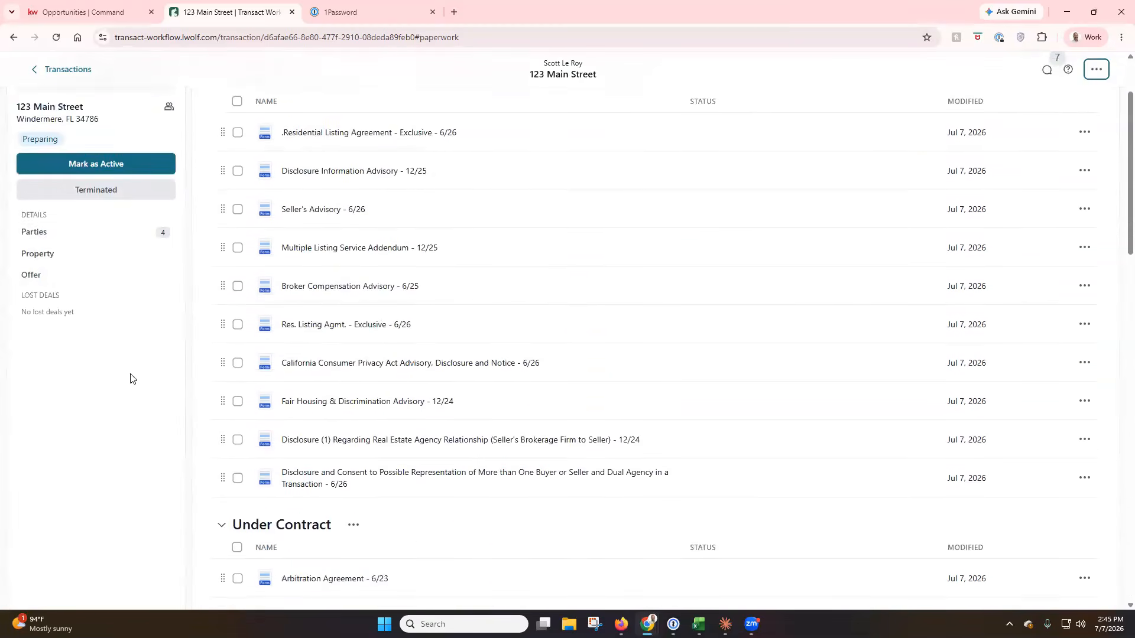
scroll(131, 372, up, 2)
click(70, 336)
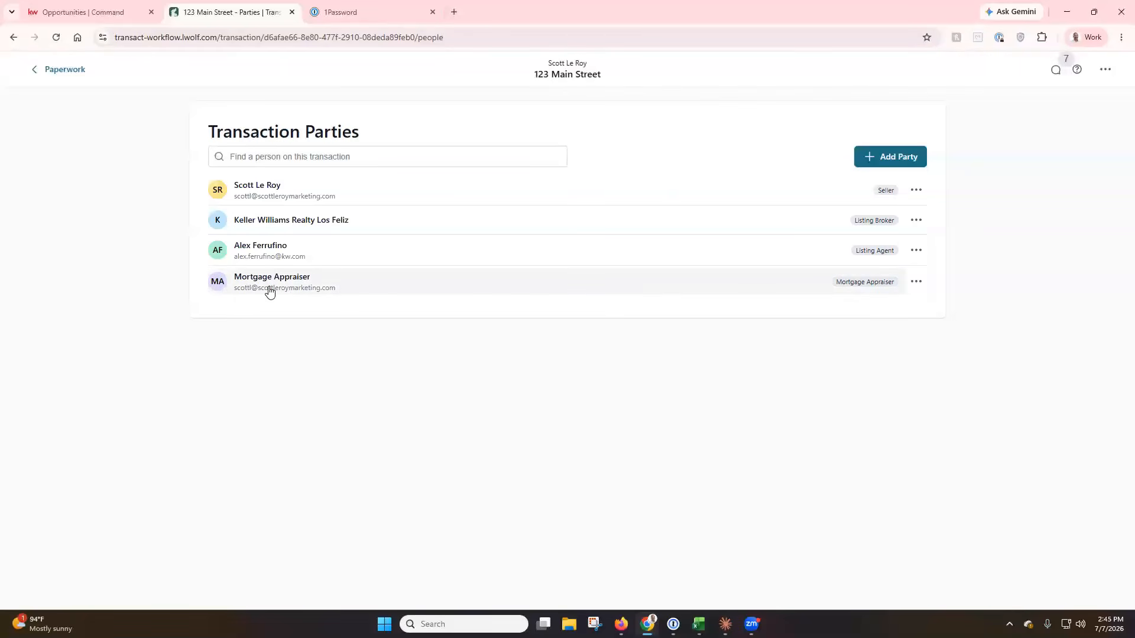
click(53, 71)
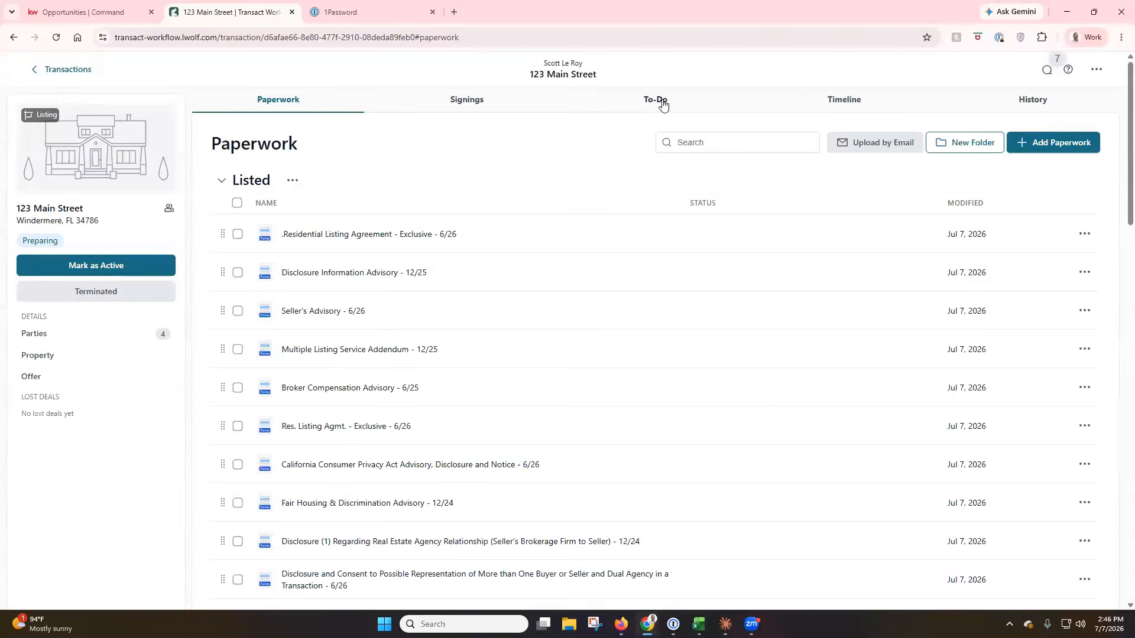
click(662, 102)
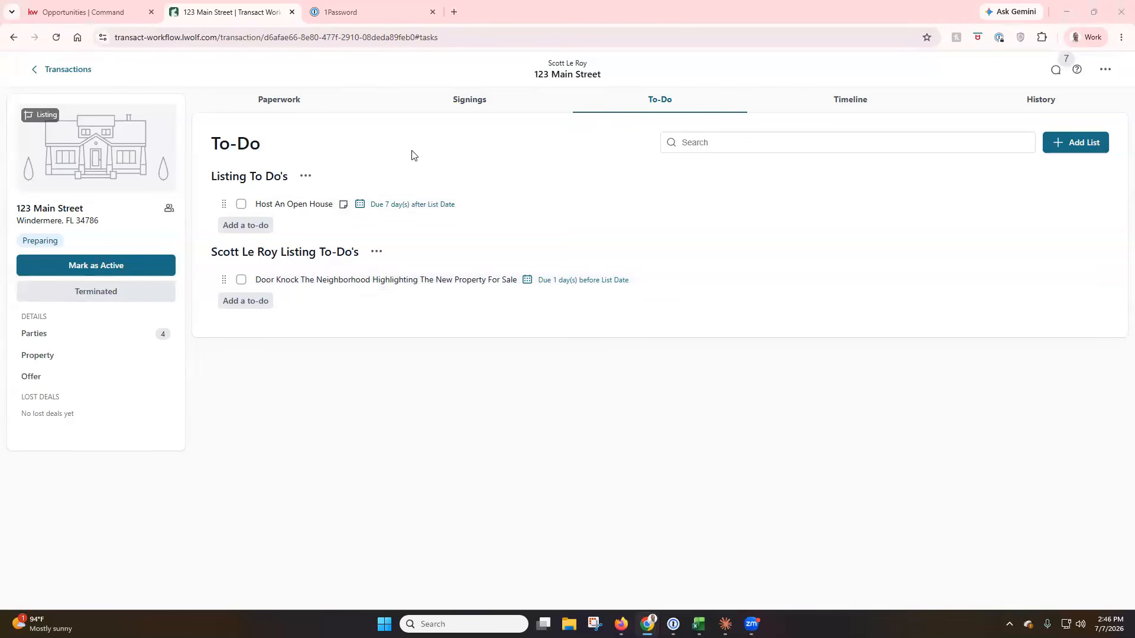
click(290, 104)
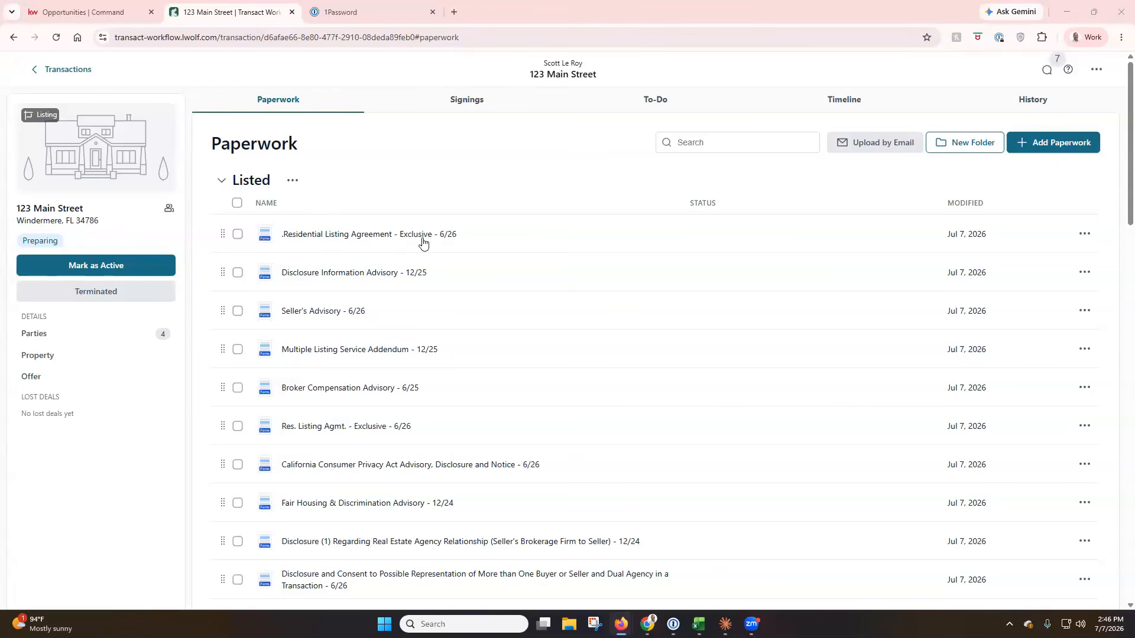
Leave only Residential Listing Agreement - Exclusive - 6/26 selected in the Listed paperwork.
click(238, 235)
click(237, 273)
click(238, 312)
click(238, 351)
click(238, 390)
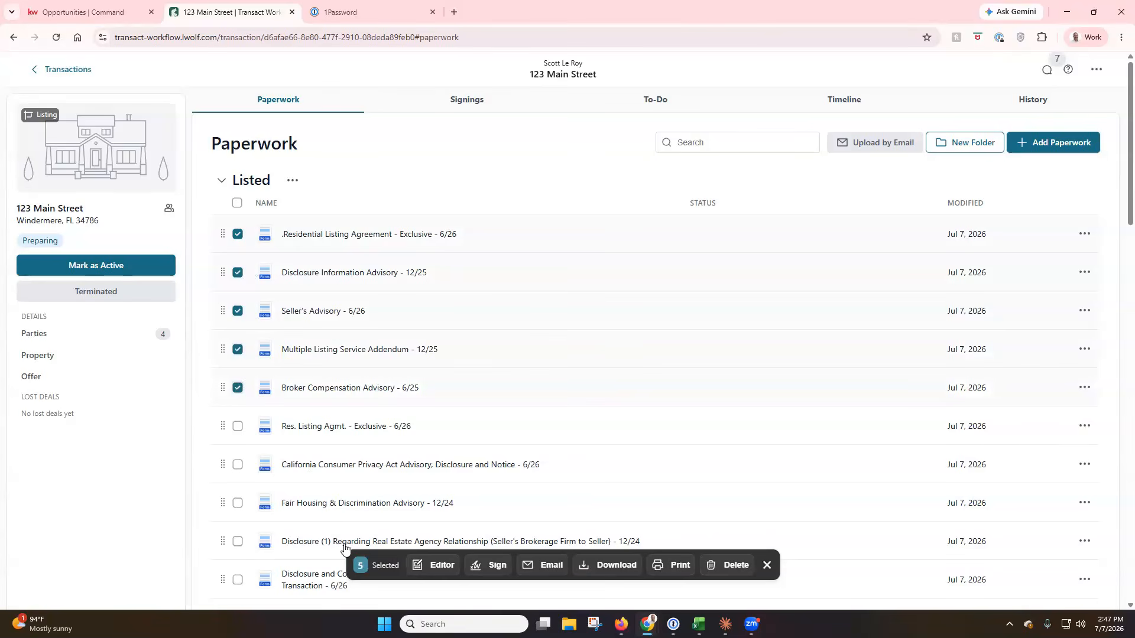
click(237, 388)
click(237, 349)
click(238, 311)
click(237, 272)
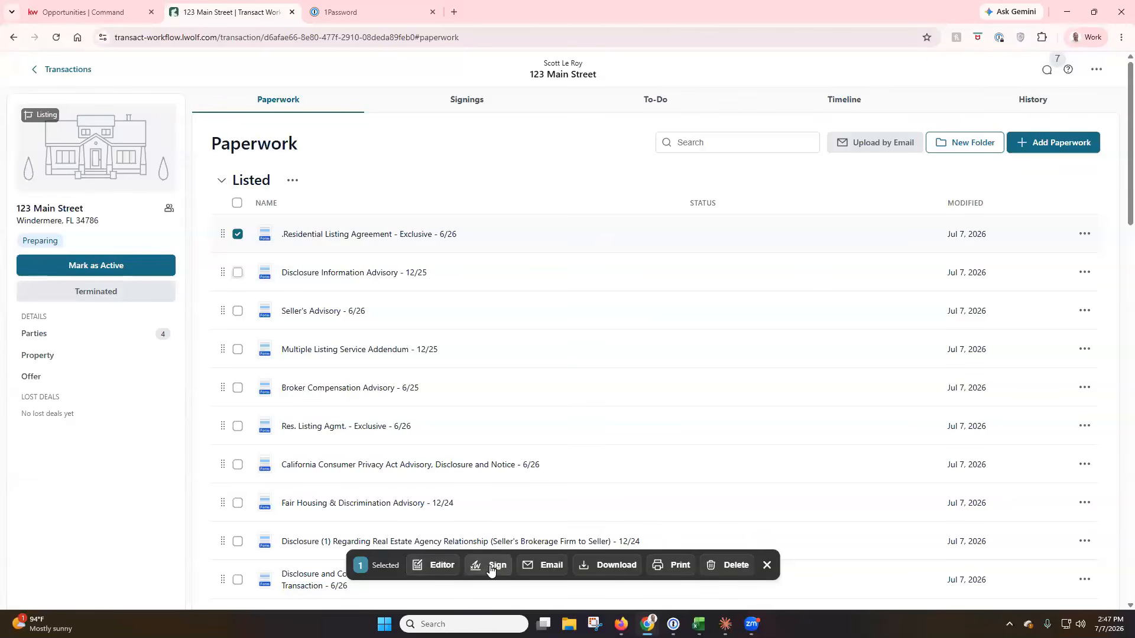
Open the listing agreement in the Forms Editor and submit a LOVE feedback rating.
click(443, 566)
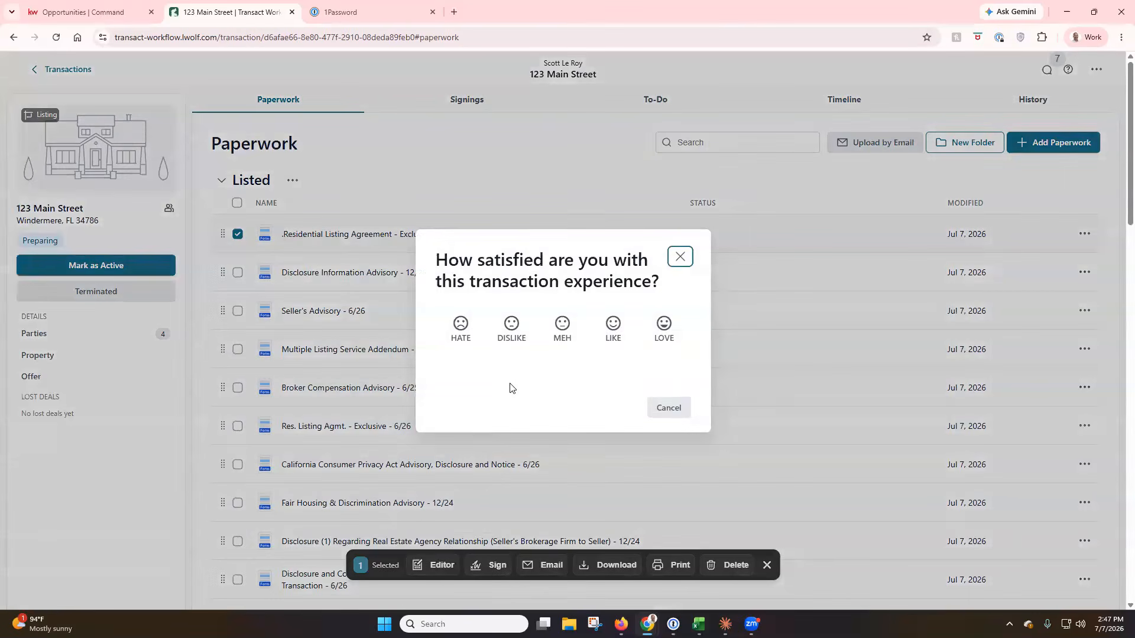
click(658, 329)
click(646, 470)
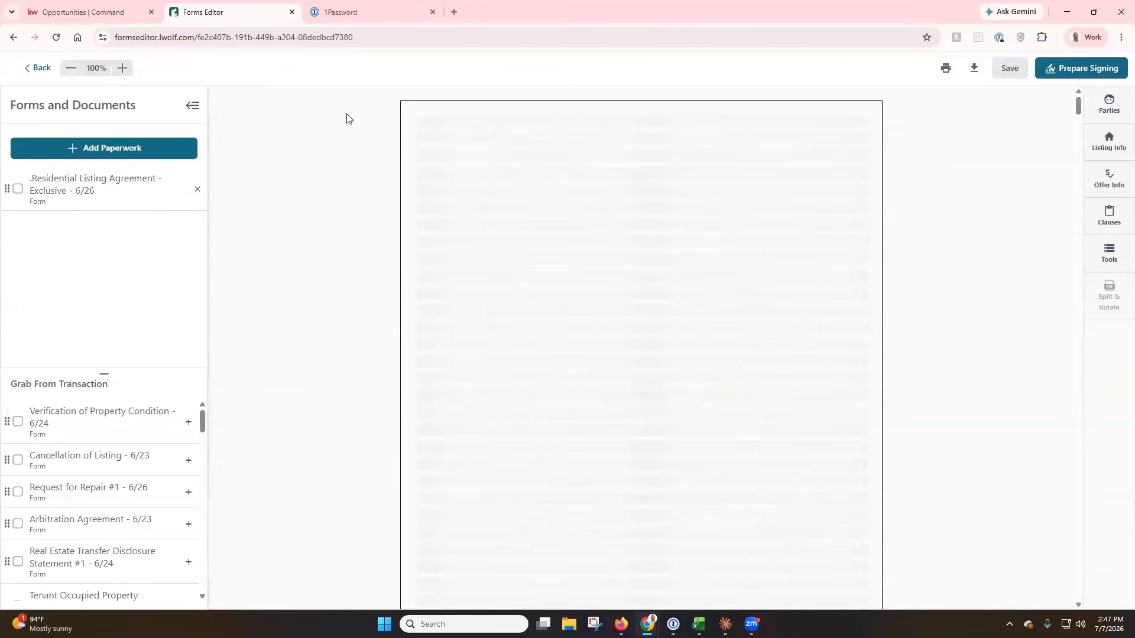
drag(116, 40, 194, 44)
click(259, 123)
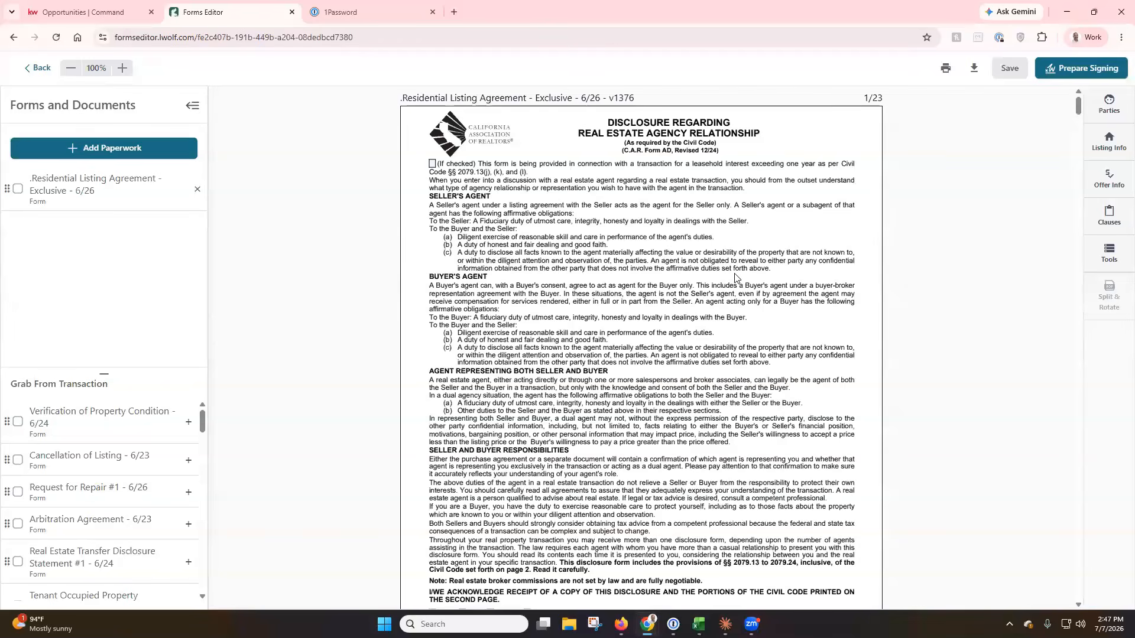
Mark Seller on the agency disclosure and browse the Parties, Listing Info, Offer Info, Clauses and Tools panels.
click(432, 165)
scroll(462, 195, down, 4)
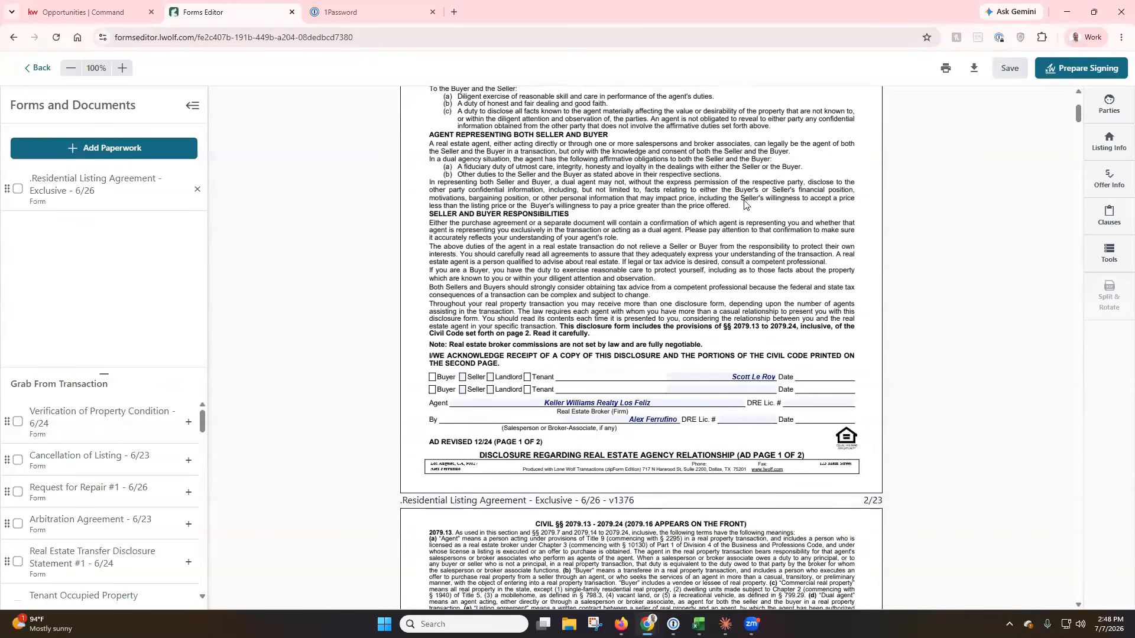
click(1101, 110)
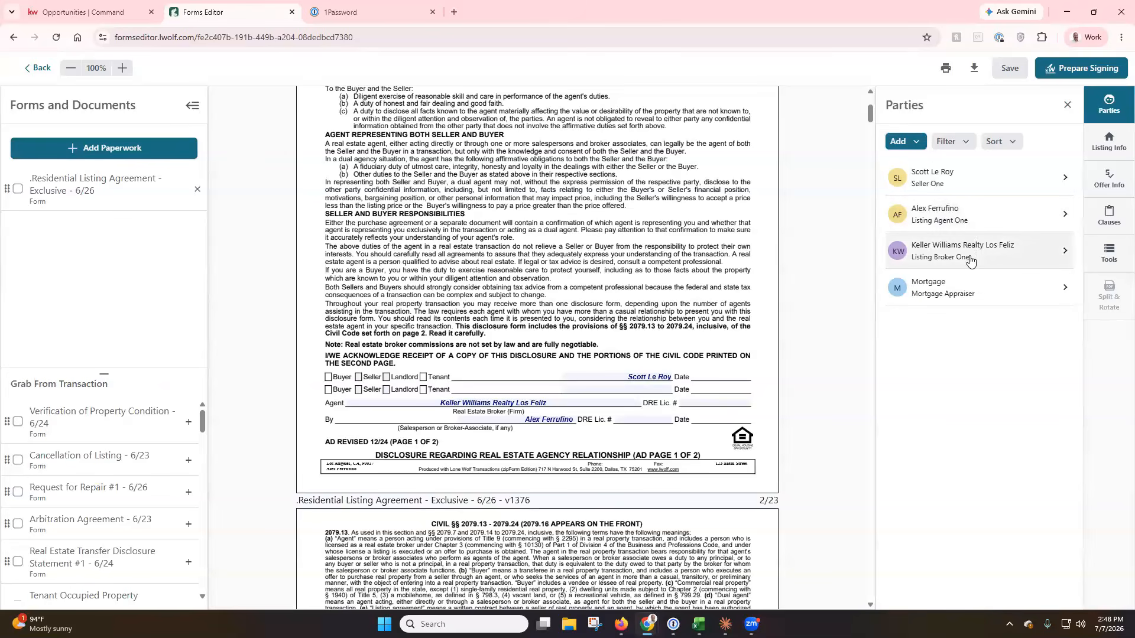
click(1114, 147)
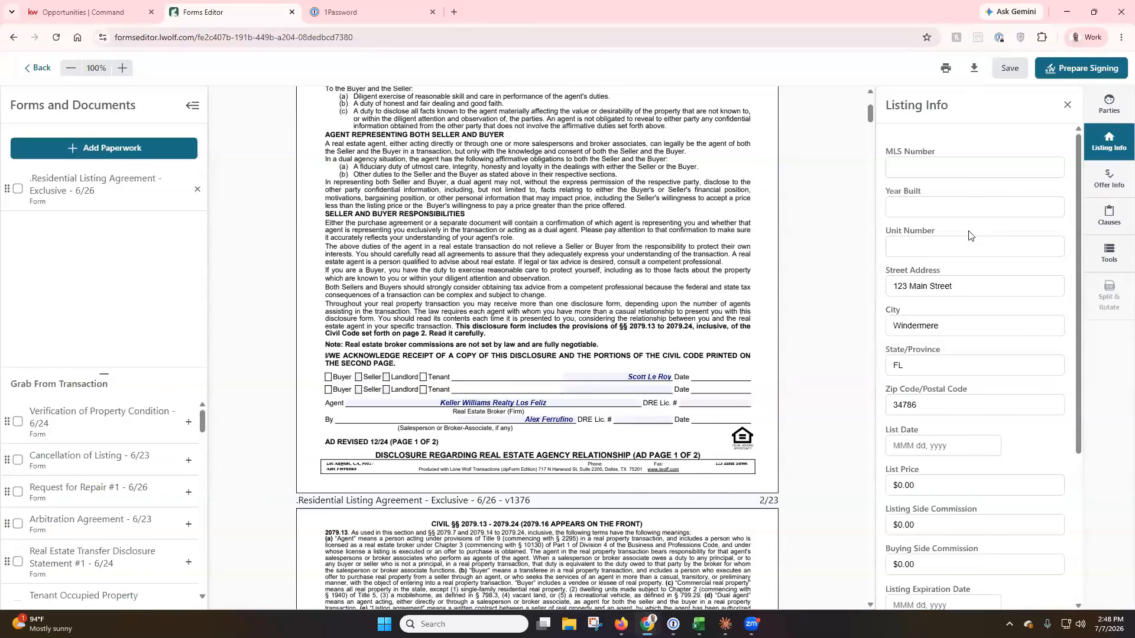
click(358, 378)
click(1103, 186)
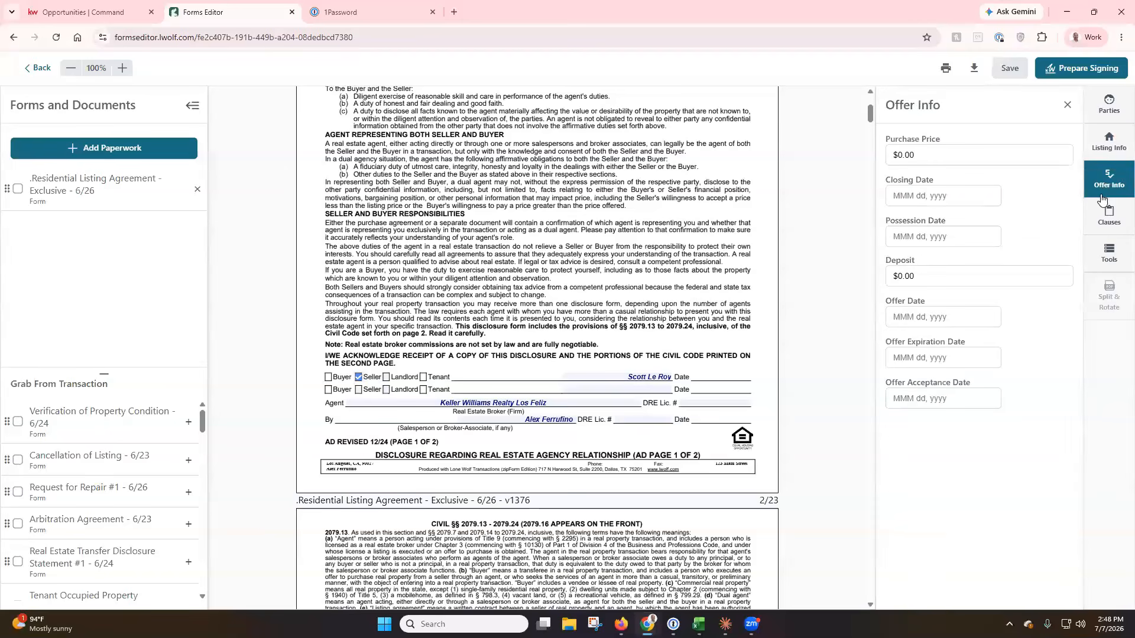
click(1103, 223)
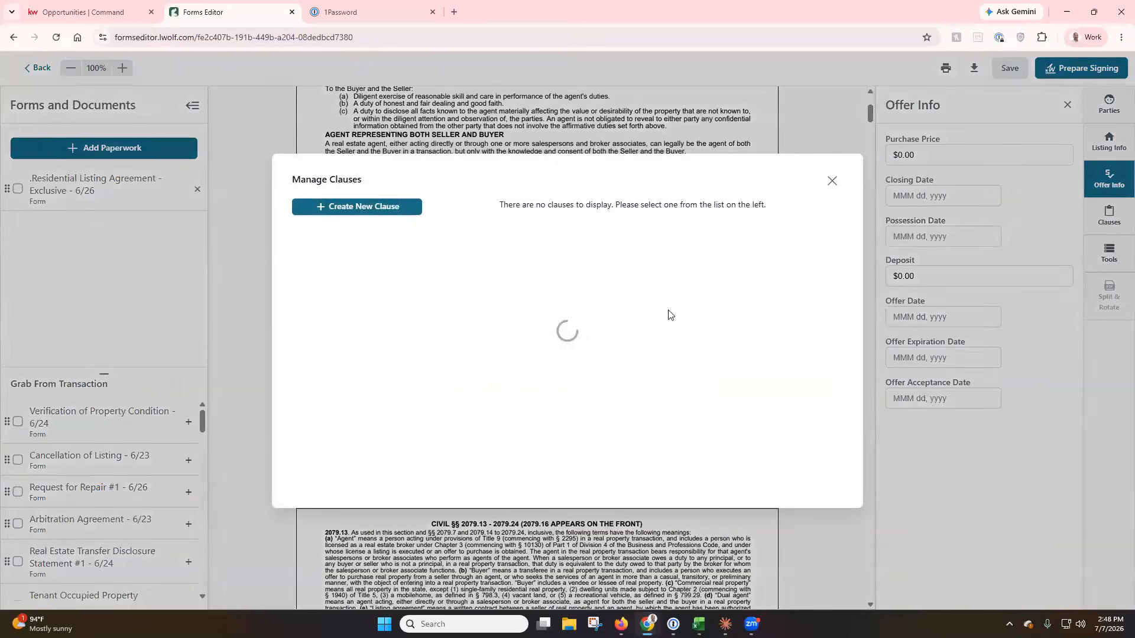
click(831, 175)
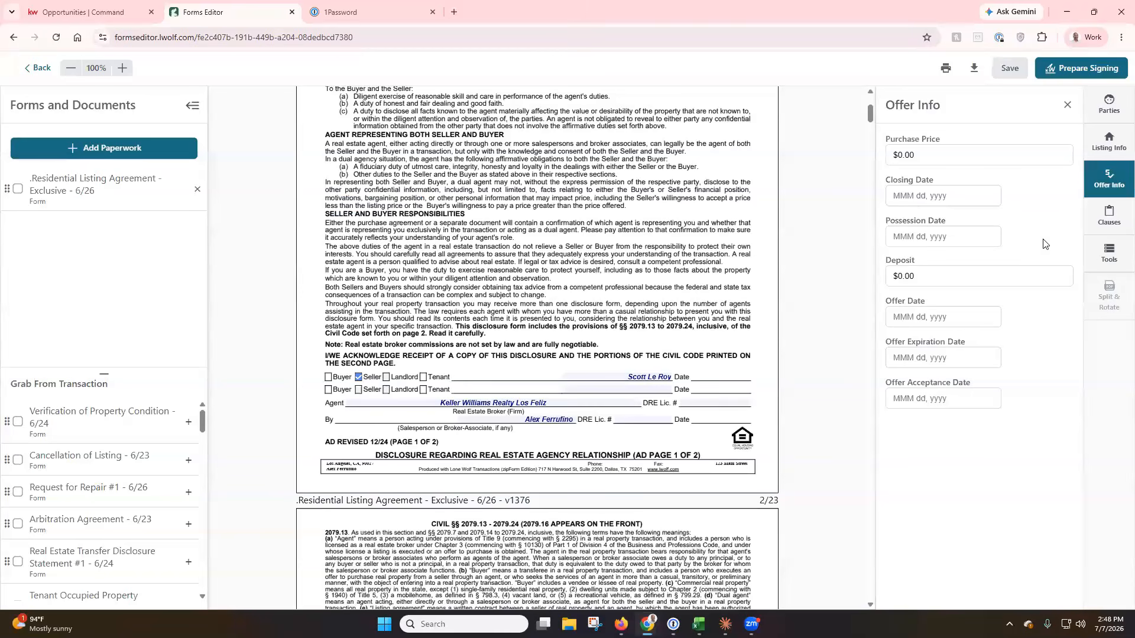
click(1107, 254)
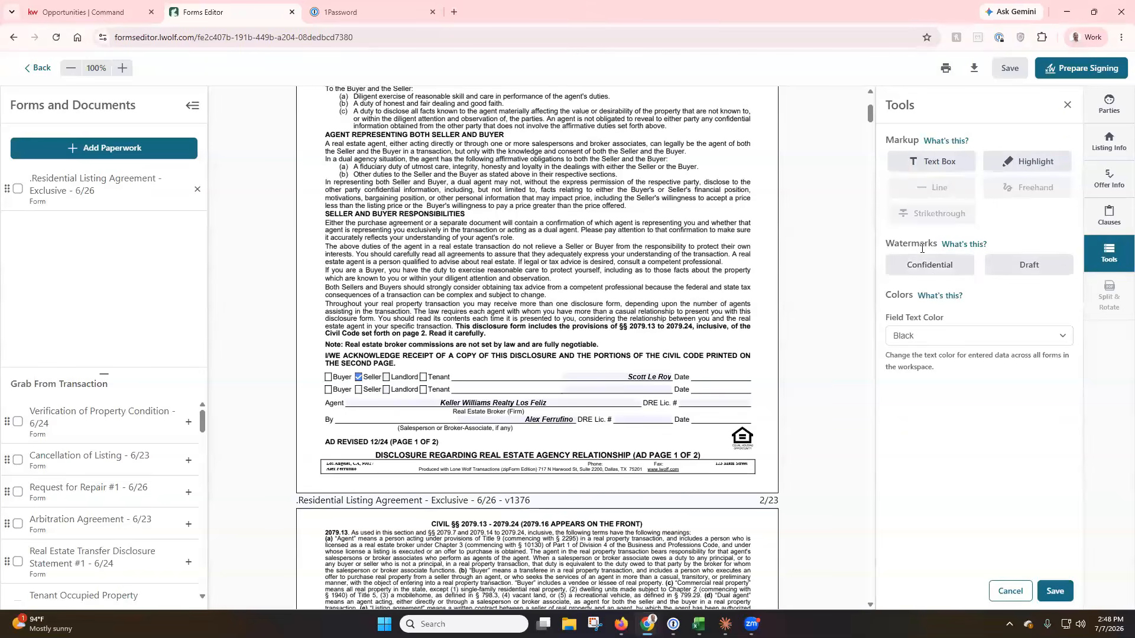
Close Tools, scroll through the agreement to the CCPA advisory, and save the forms.
click(1068, 107)
scroll(728, 286, down, 5)
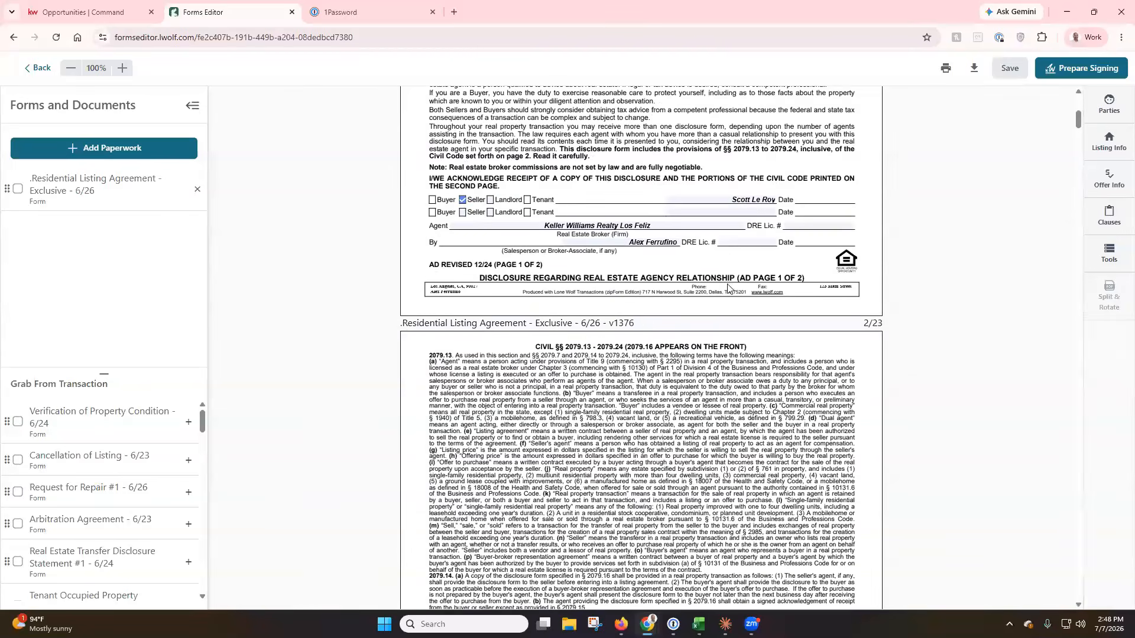
scroll(728, 286, down, 6)
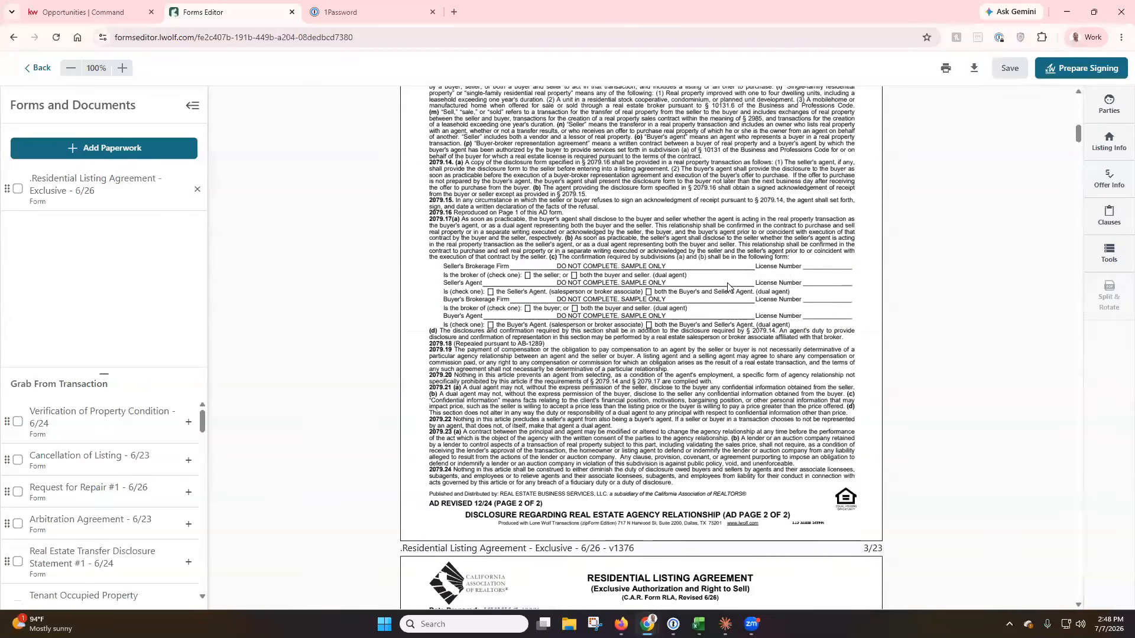
scroll(728, 286, down, 3)
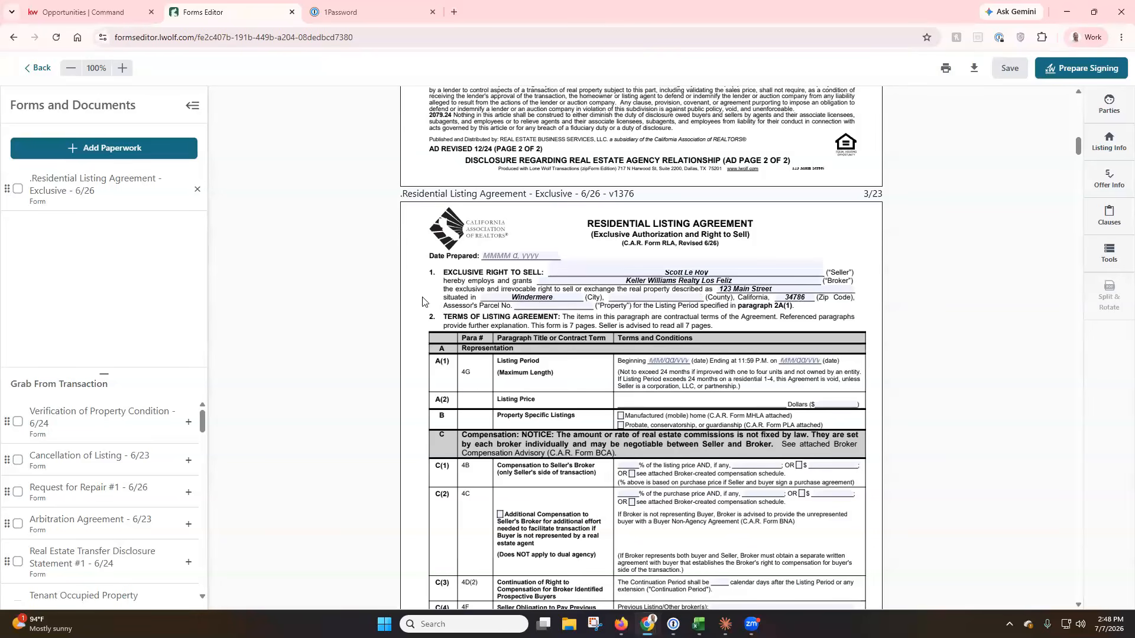
scroll(422, 302, down, 6)
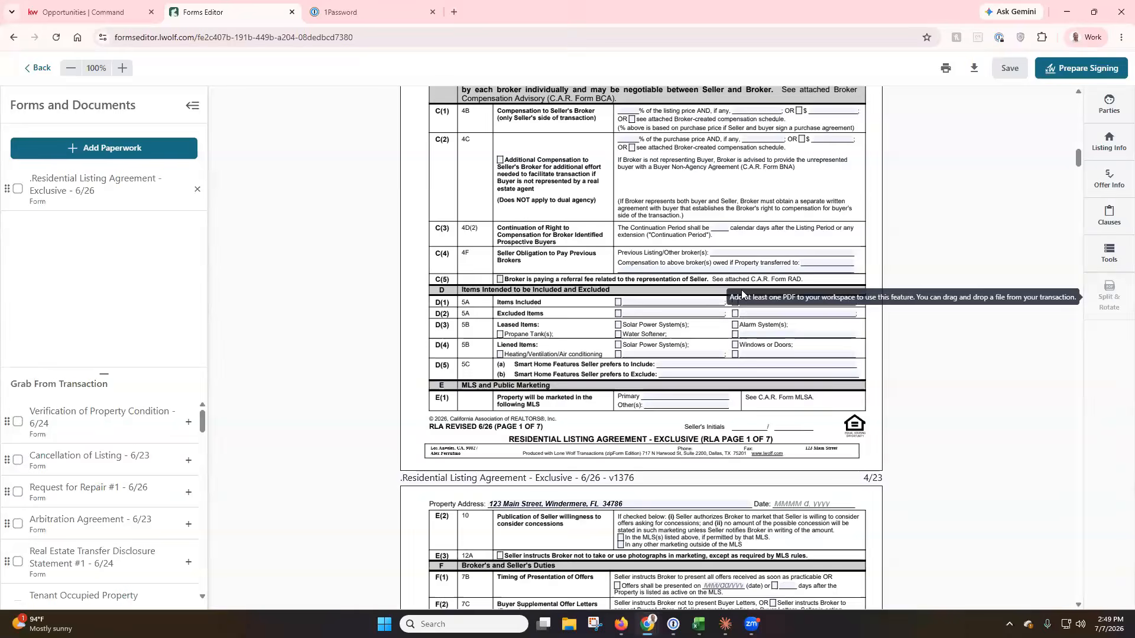
scroll(911, 317, down, 8)
scroll(913, 318, down, 10)
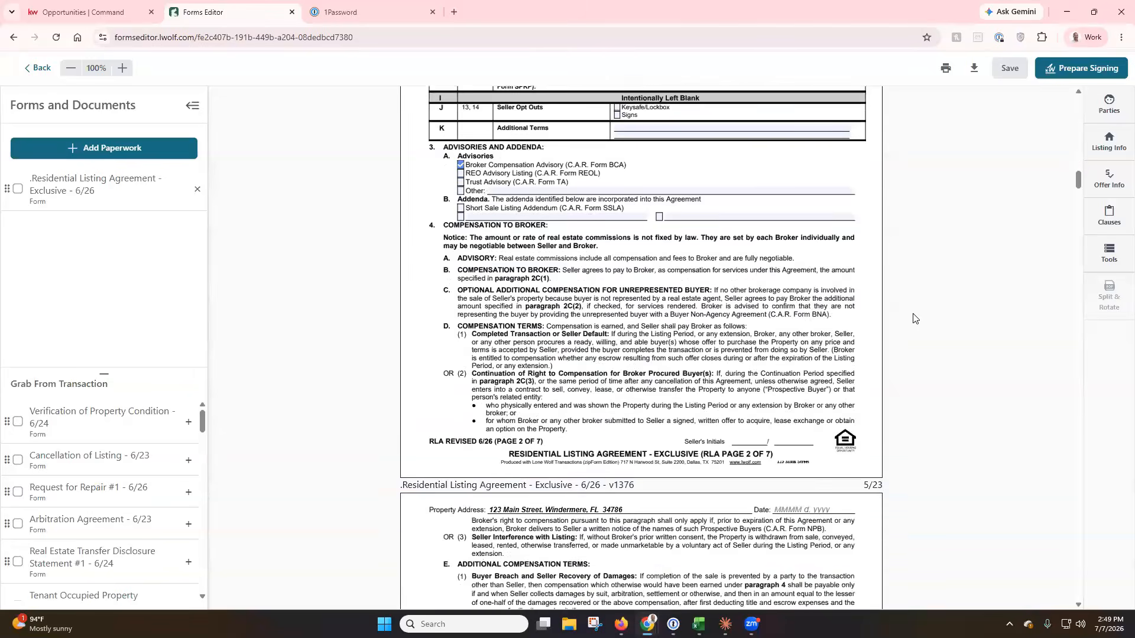
scroll(913, 318, down, 6)
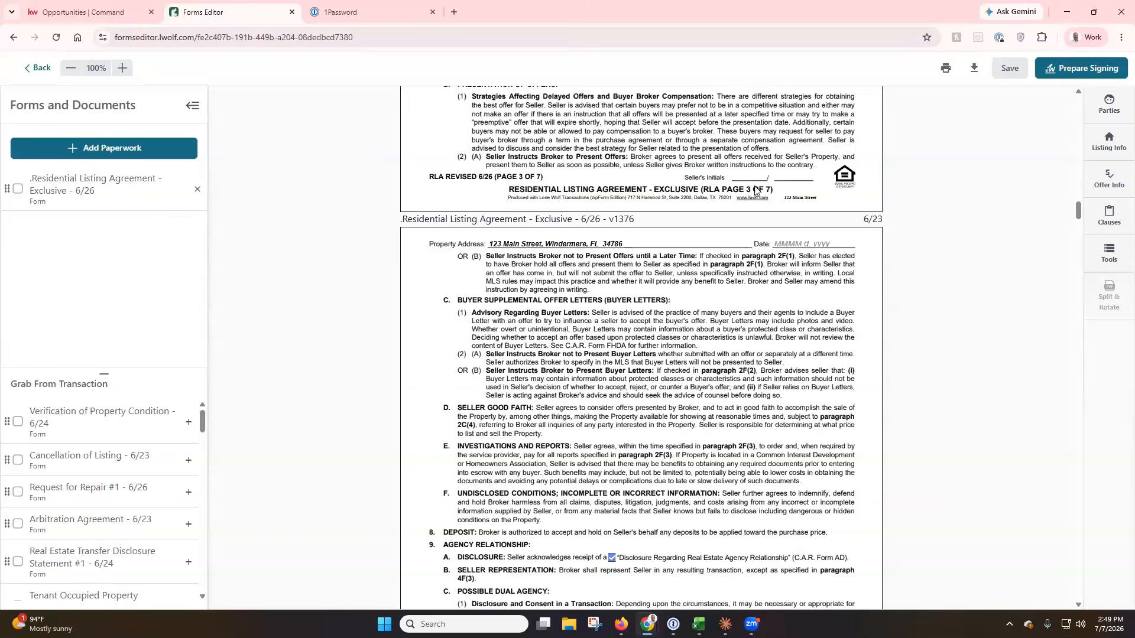
scroll(942, 278, down, 7)
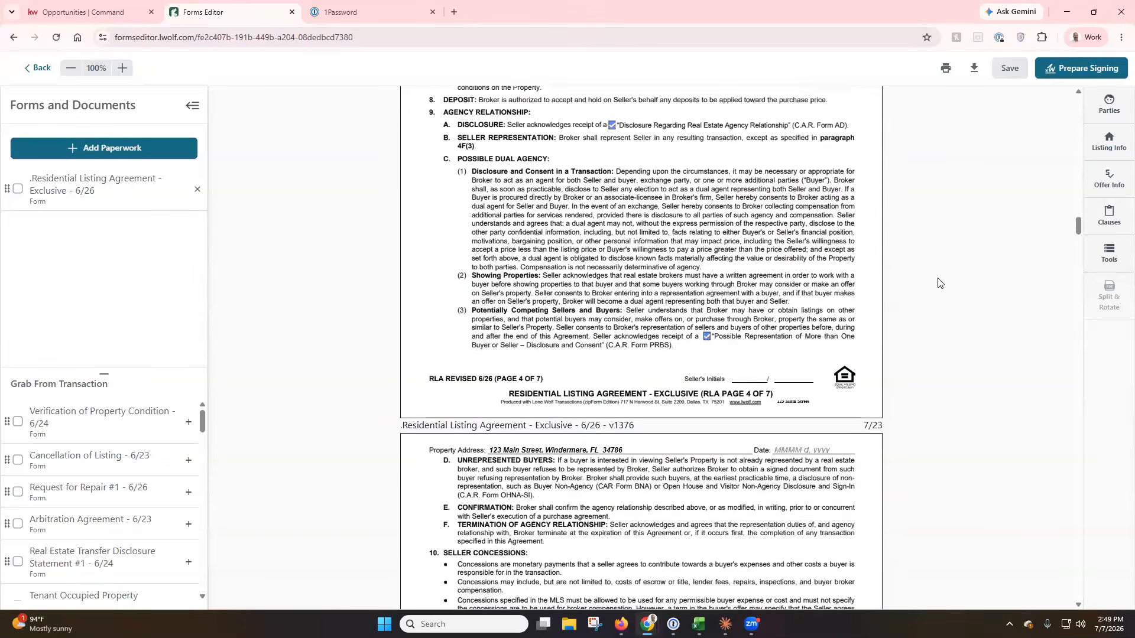
drag(1078, 235, 1081, 619)
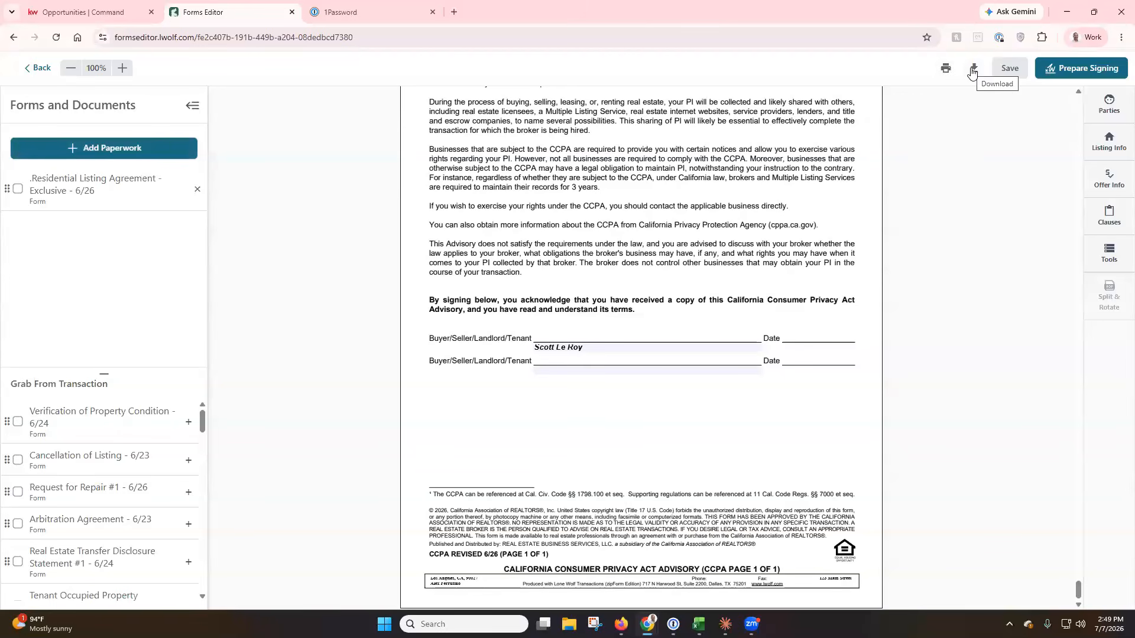
click(1017, 71)
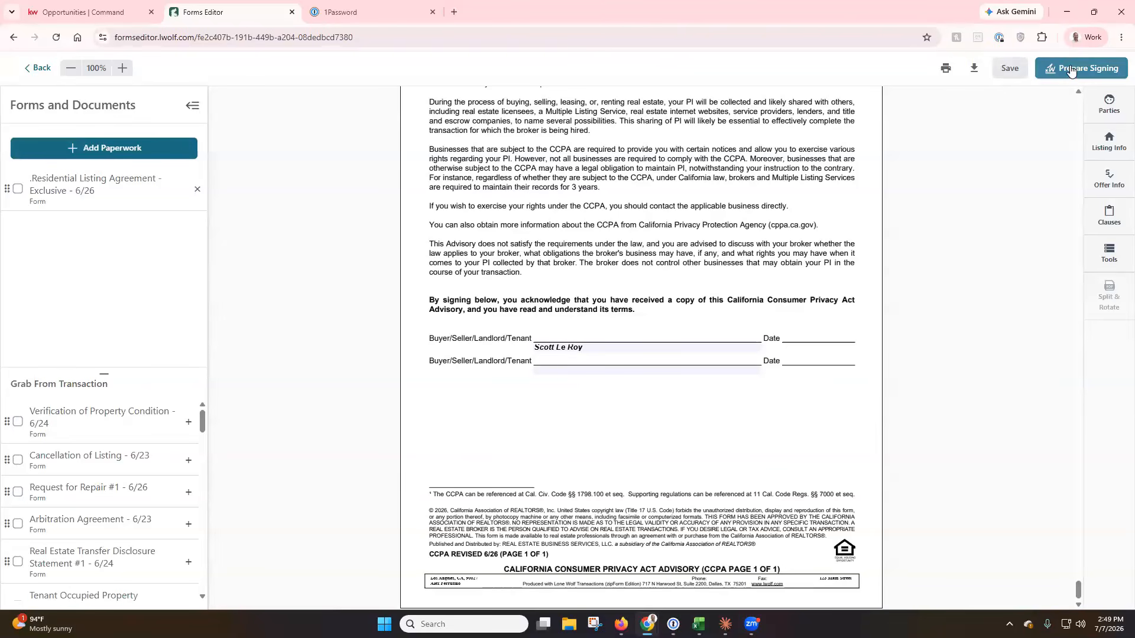
drag(1079, 591, 1004, 192)
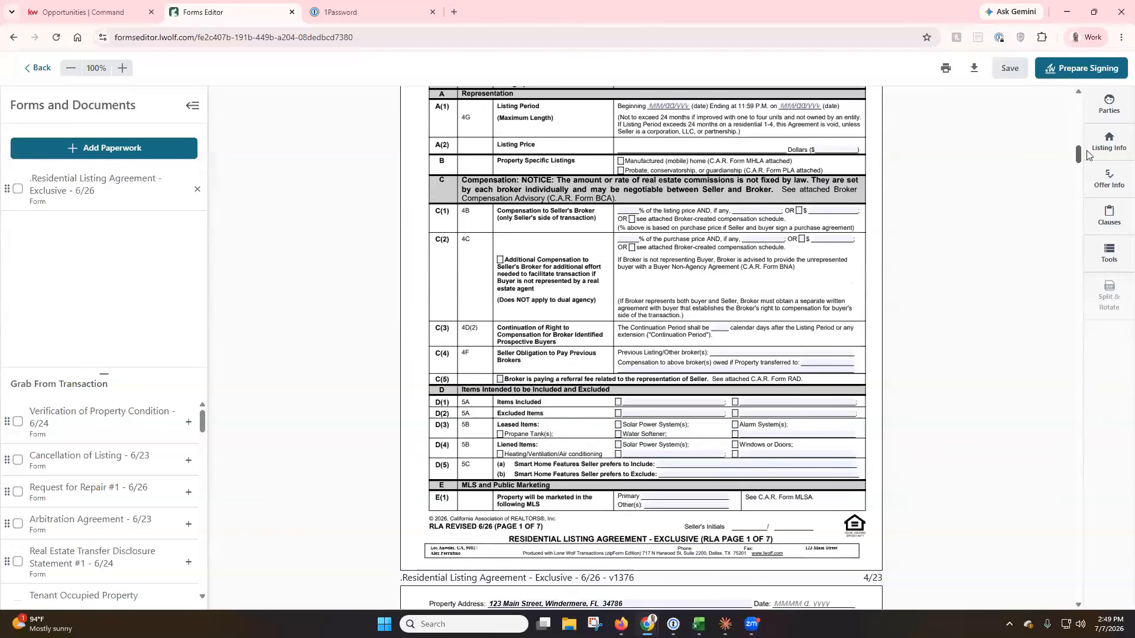
Pick July 7, 2026 as the Date Prepared, then scroll back up to page 1.
scroll(684, 363, up, 2)
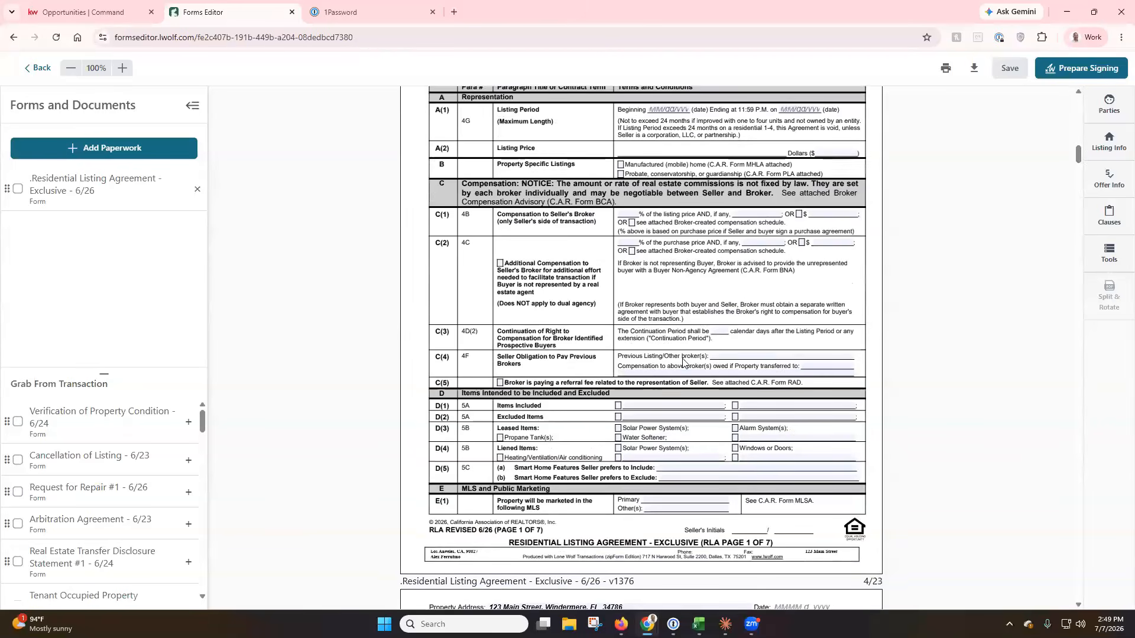
scroll(684, 362, up, 2)
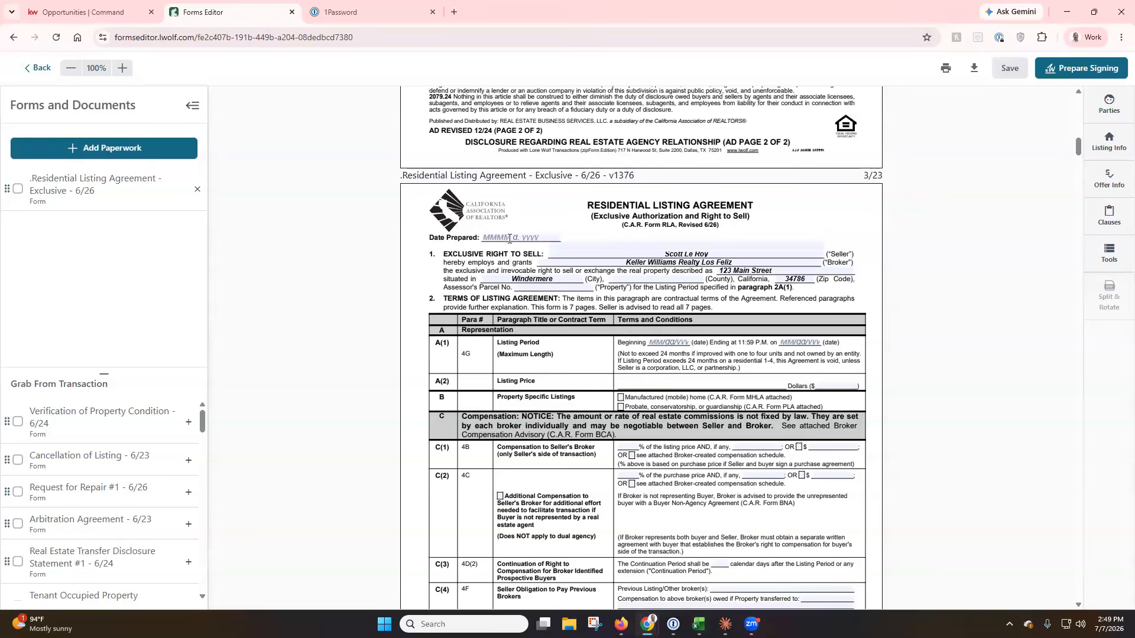
click(509, 239)
click(536, 316)
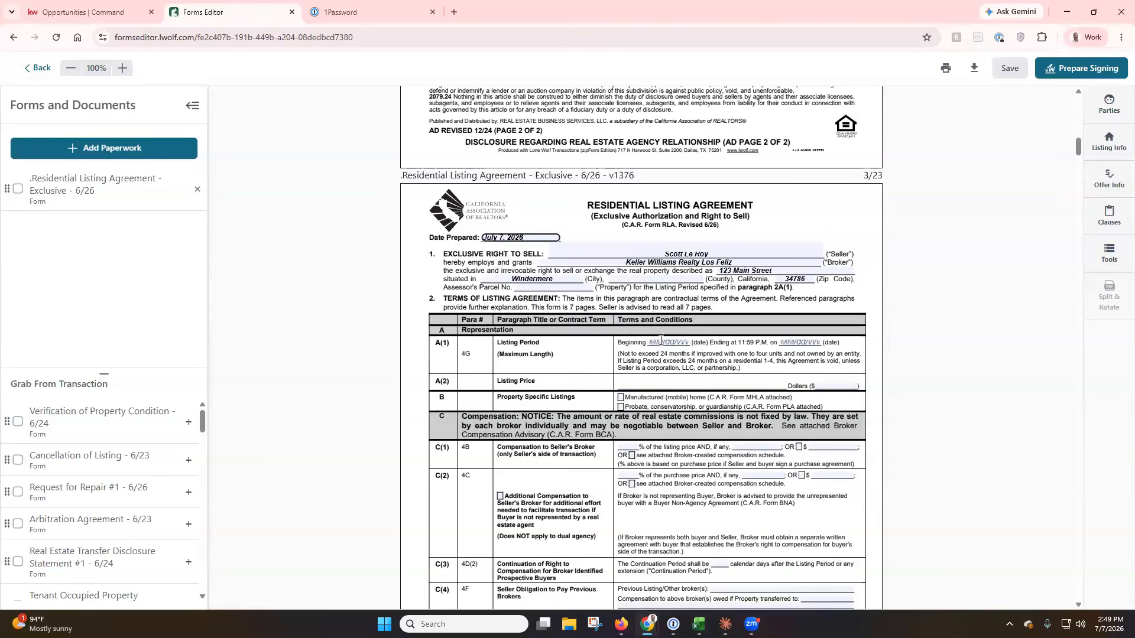
scroll(692, 396, up, 1)
scroll(693, 396, up, 10)
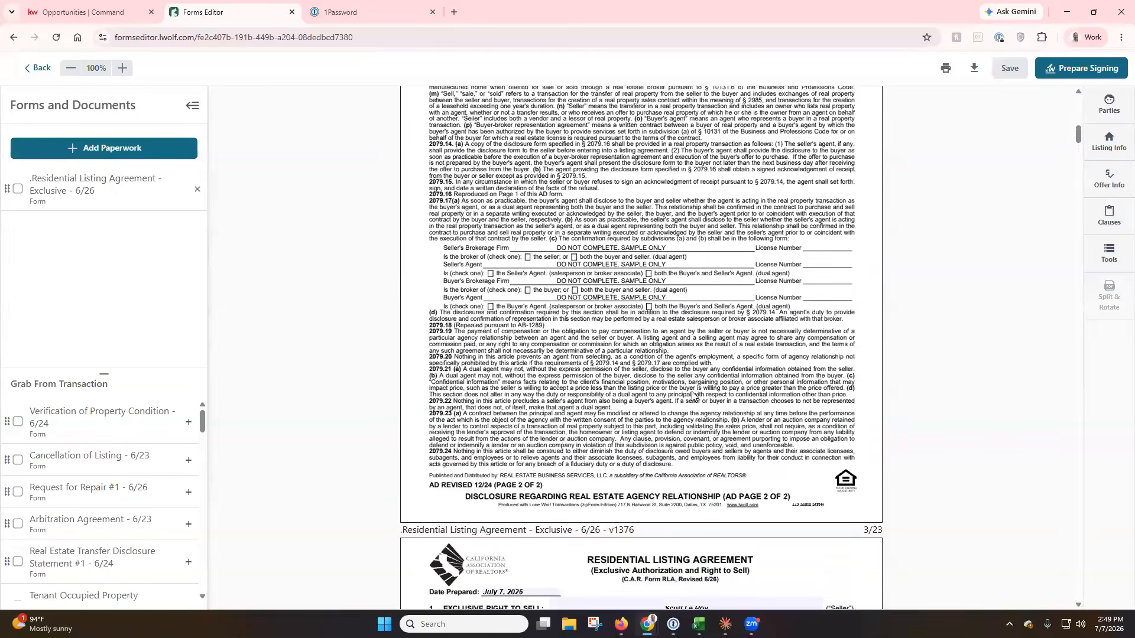
scroll(692, 396, up, 2)
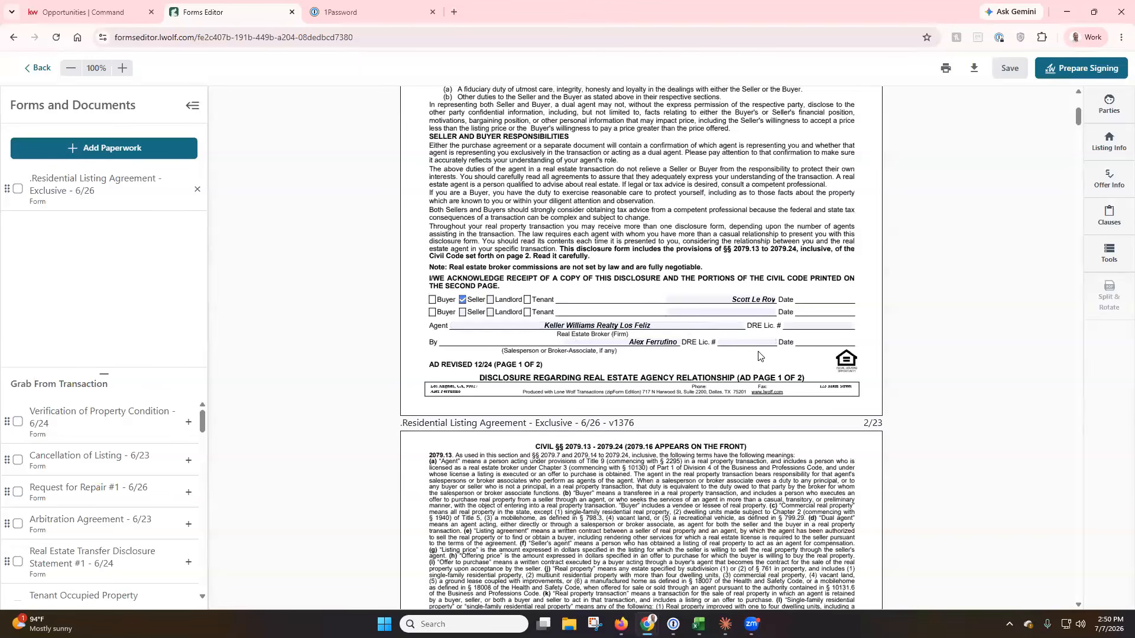
scroll(908, 322, up, 5)
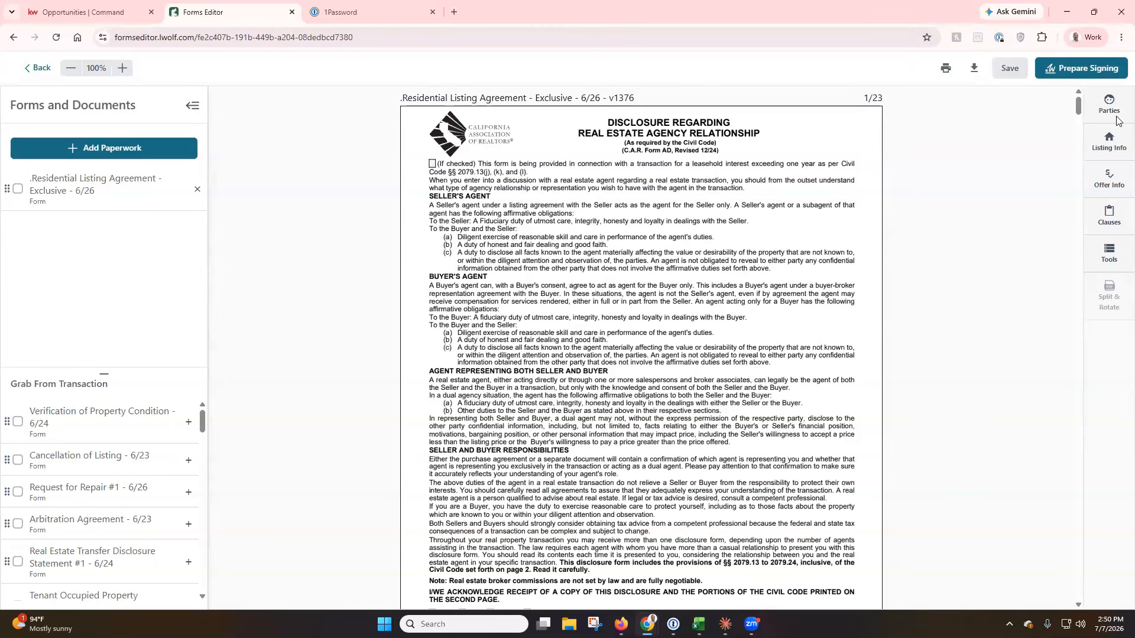
Create a signing named 'Listing Agreement - ' plus the seller's full name, returning to the Listed folder.
click(1062, 69)
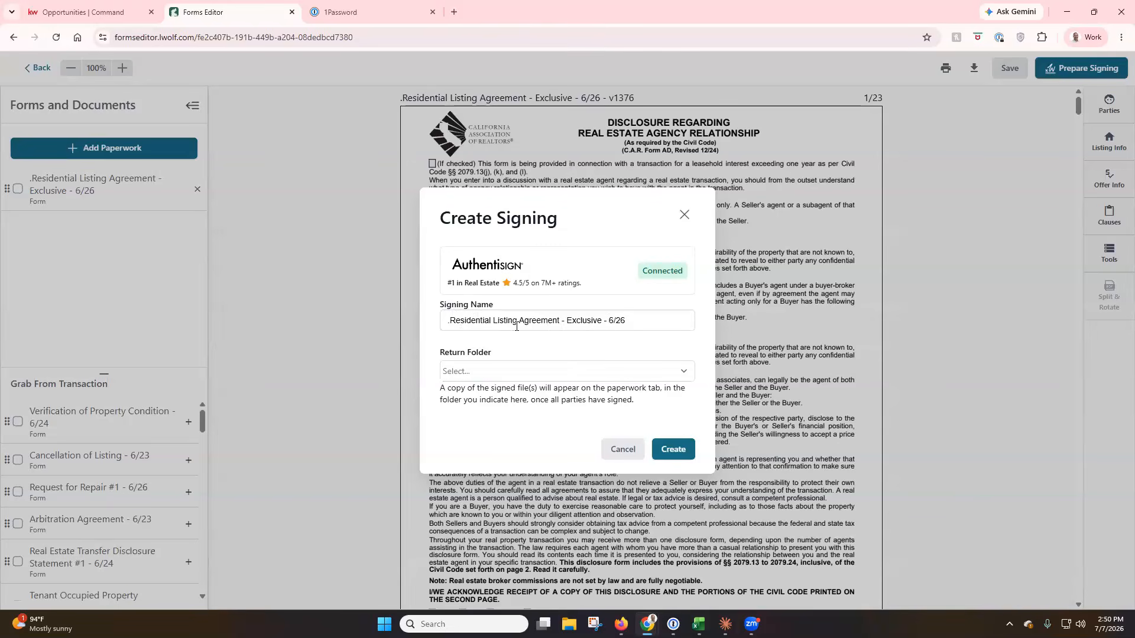
drag(638, 322, 417, 323)
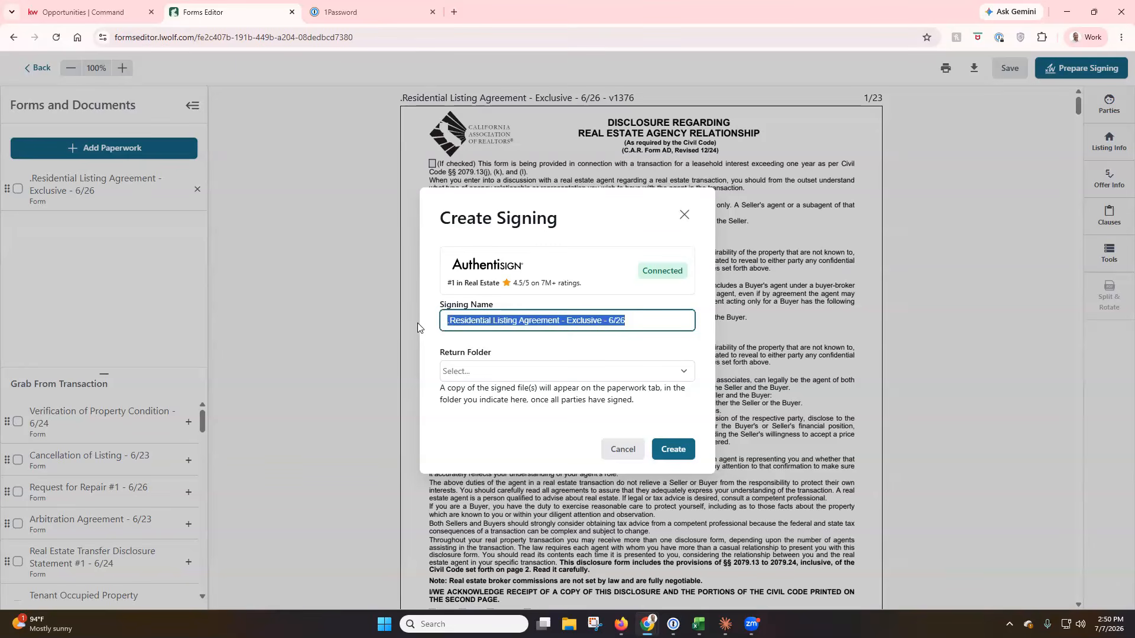
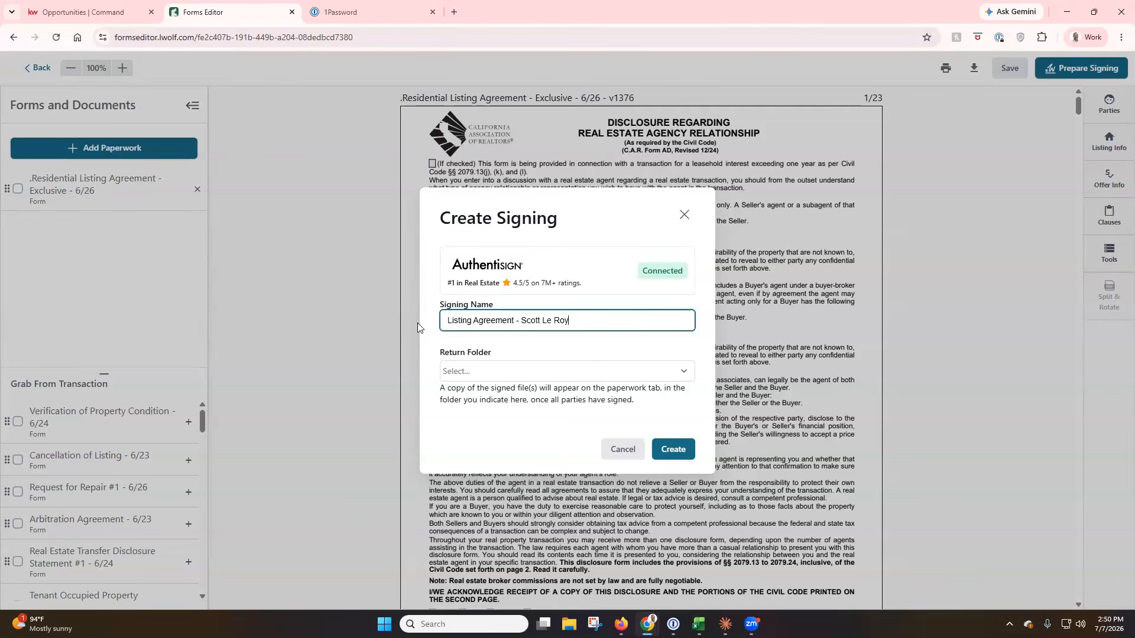
click(604, 372)
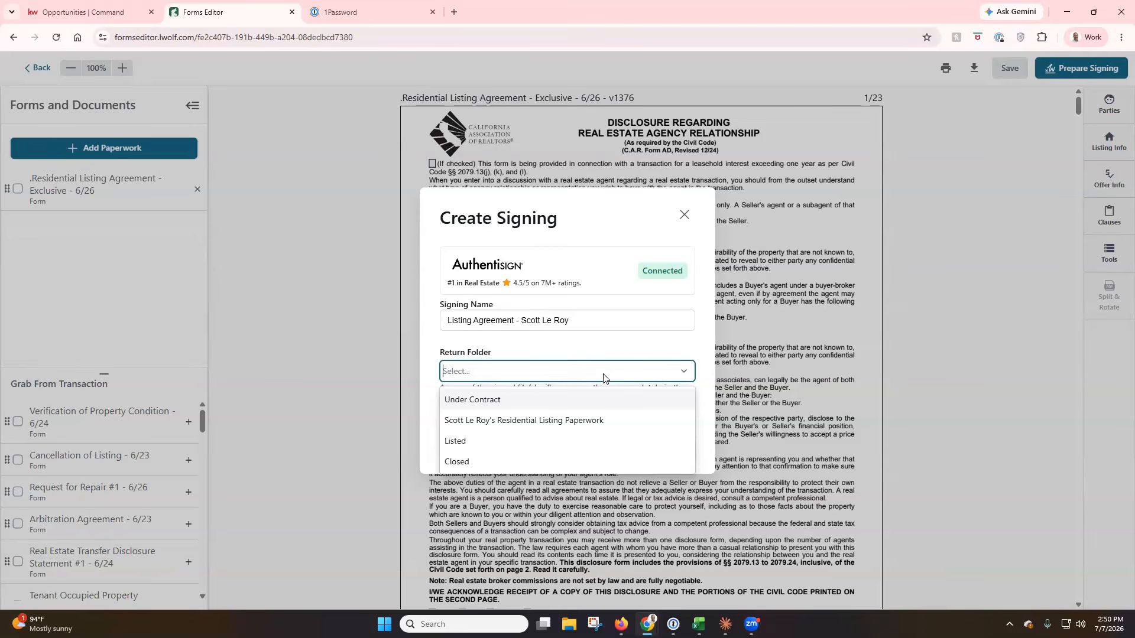
click(537, 442)
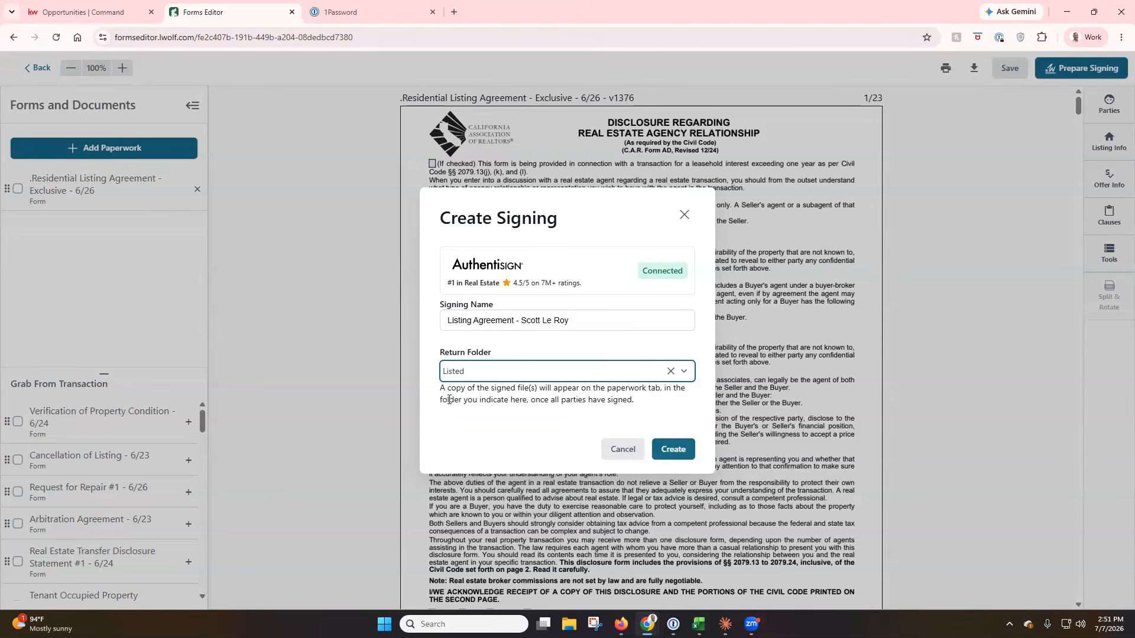
click(675, 451)
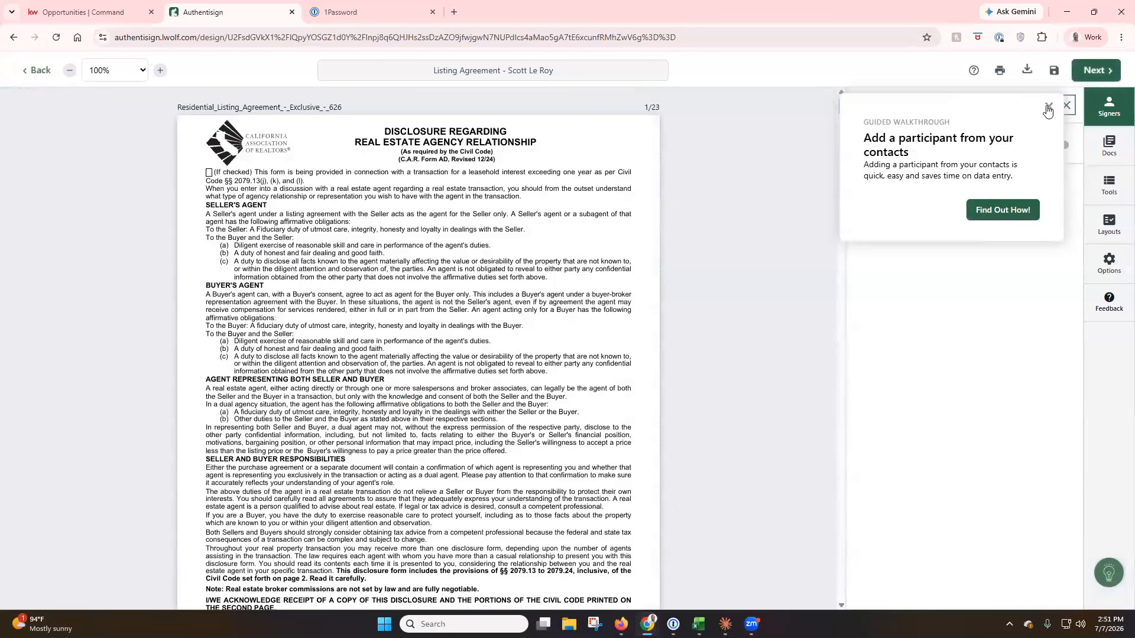
Dismiss the walkthrough tip, then use Add from Transaction to add the seller as Remote Signer.
click(1047, 108)
scroll(664, 279, down, 3)
scroll(665, 279, down, 5)
scroll(664, 279, down, 12)
scroll(665, 279, down, 10)
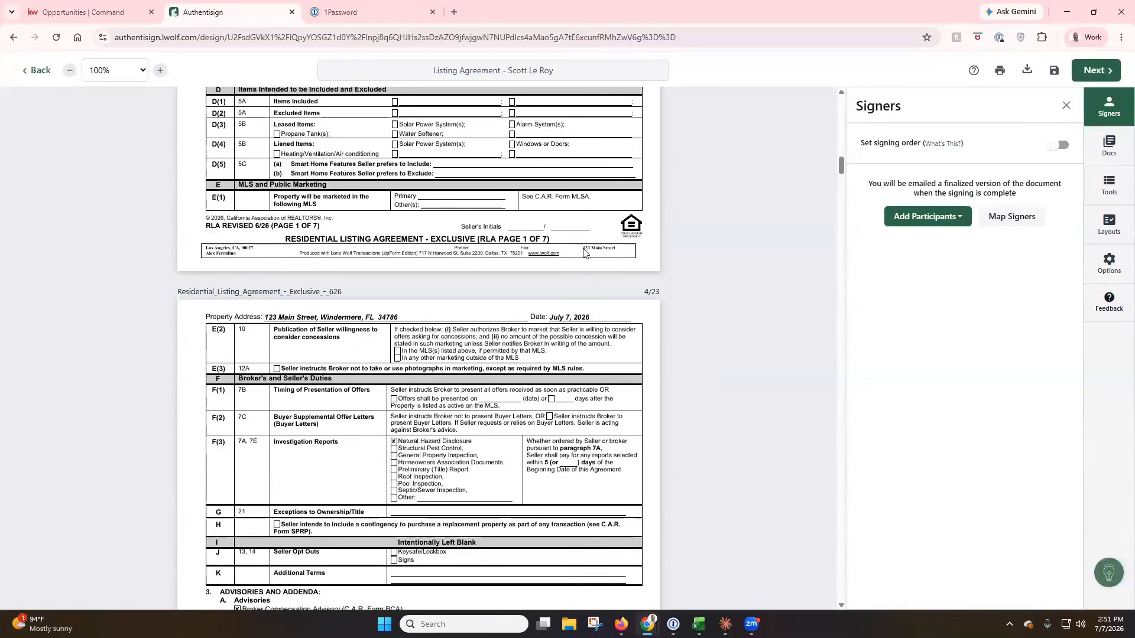
scroll(646, 279, up, 10)
scroll(647, 284, up, 14)
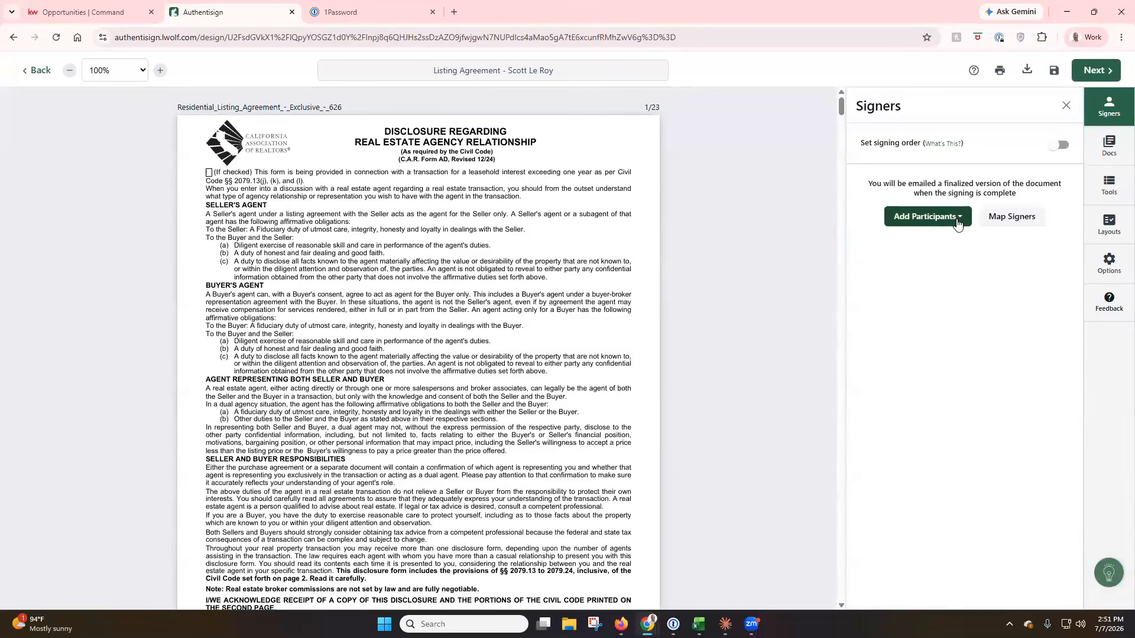
click(957, 221)
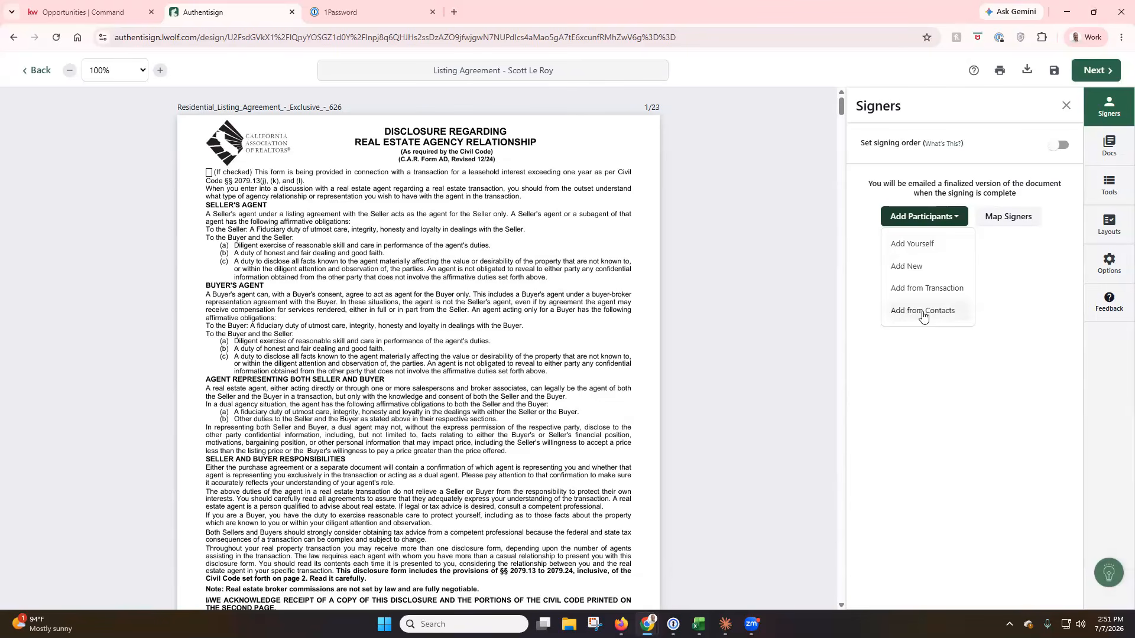
click(927, 291)
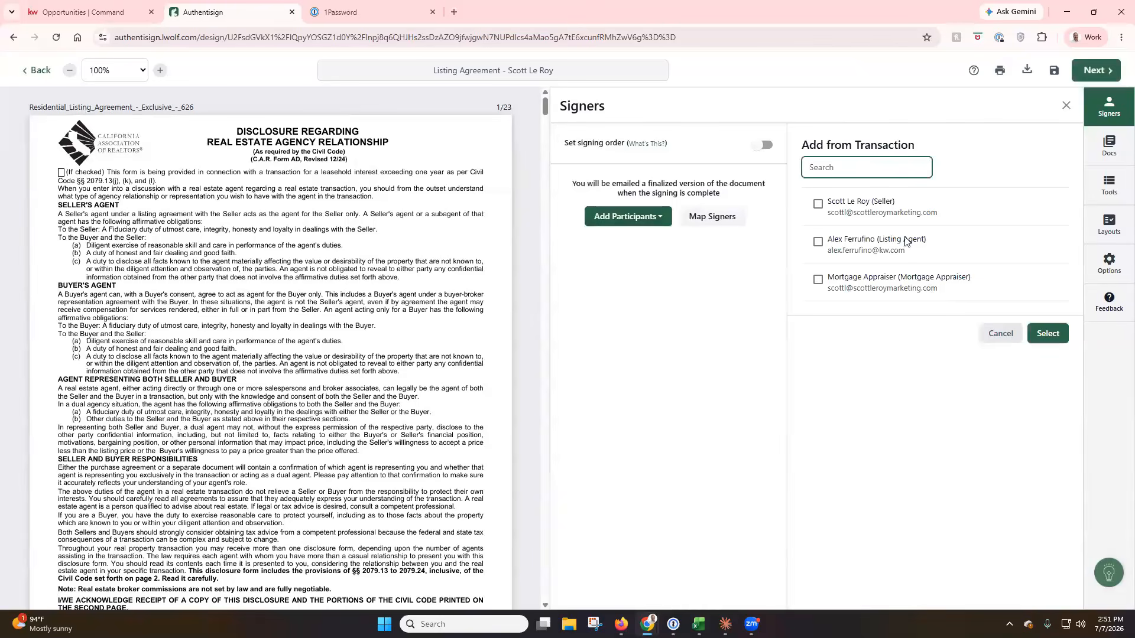
click(819, 205)
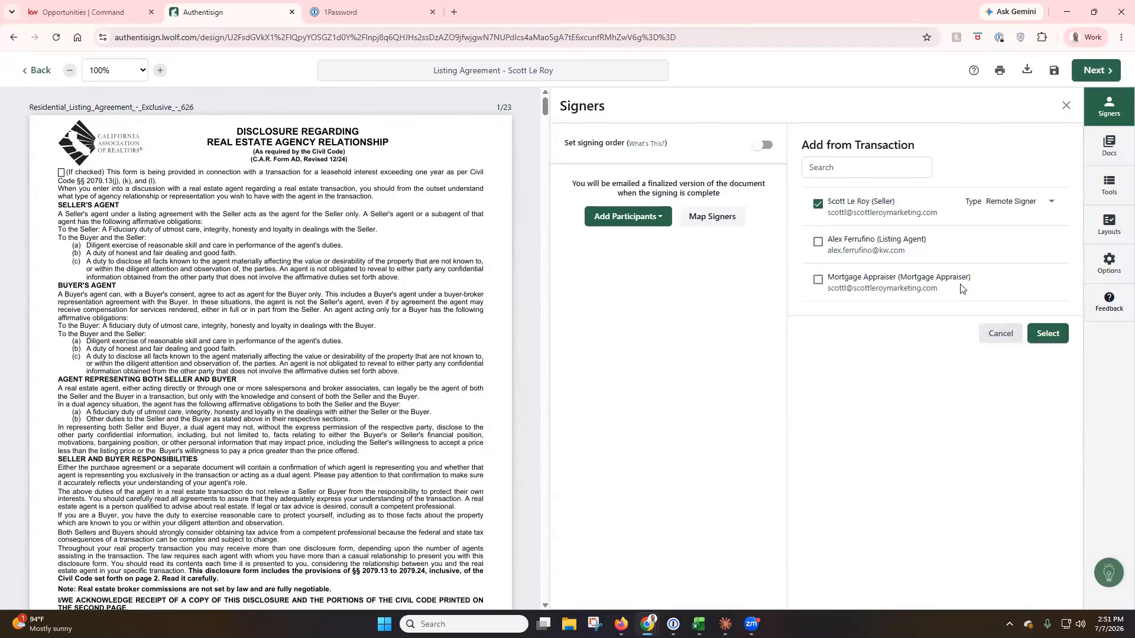
click(1047, 335)
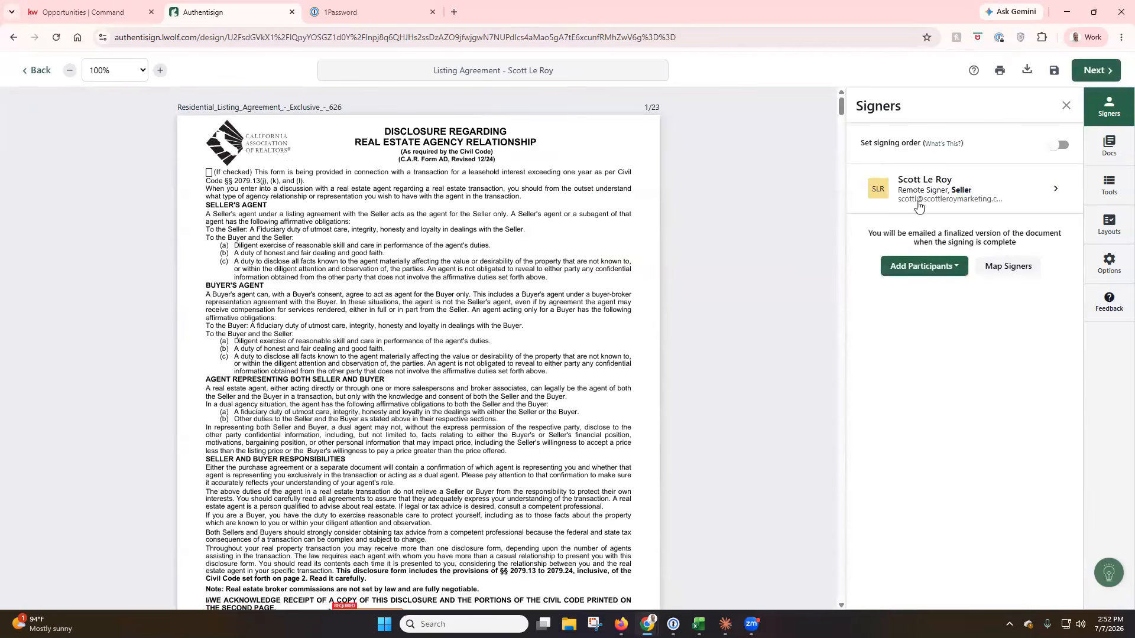
scroll(646, 243, down, 4)
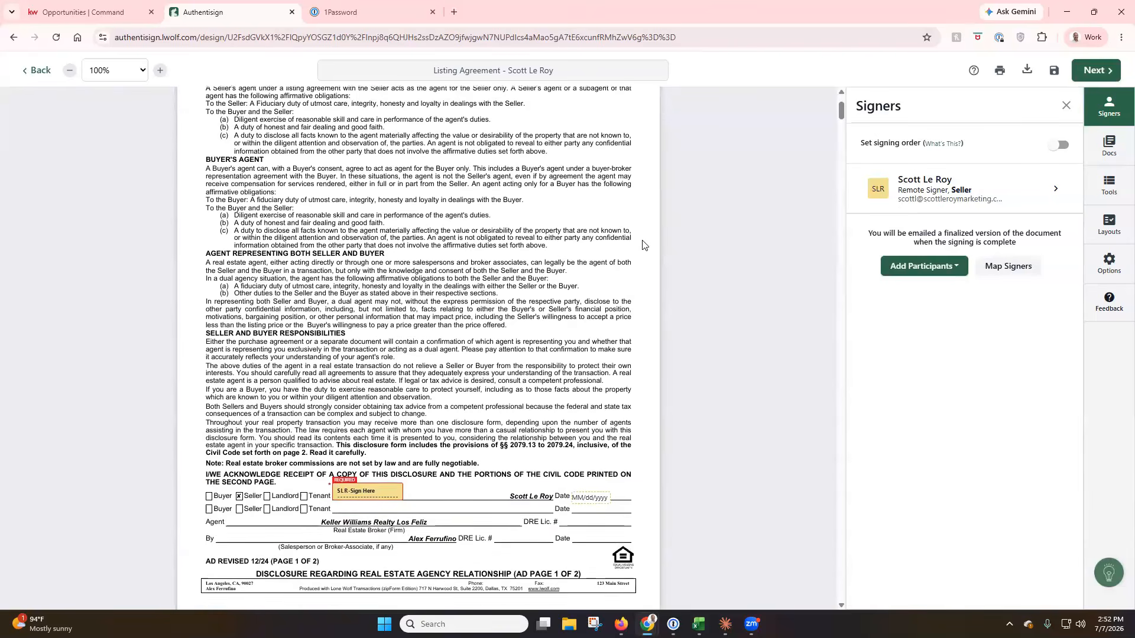
scroll(495, 378, down, 1)
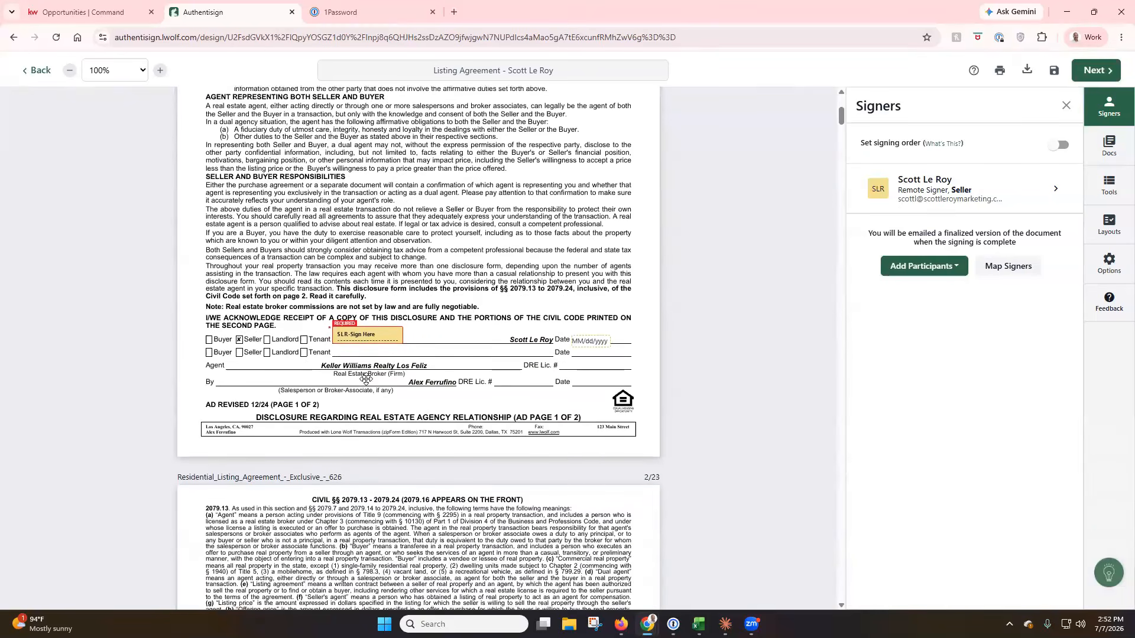
scroll(495, 378, down, 2)
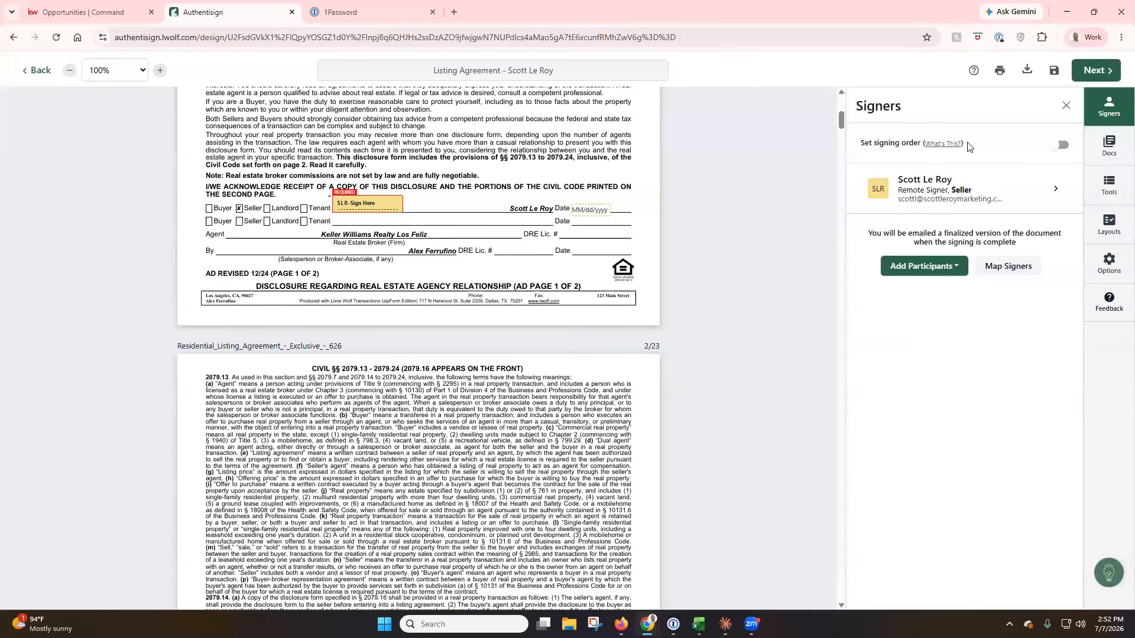
click(1060, 145)
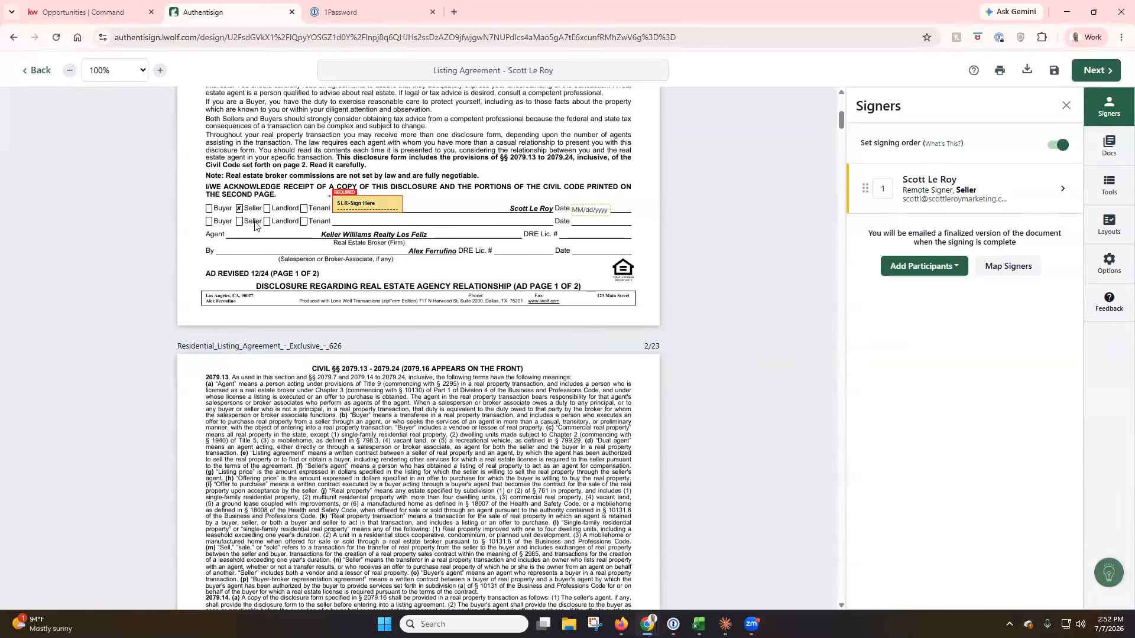
click(1056, 148)
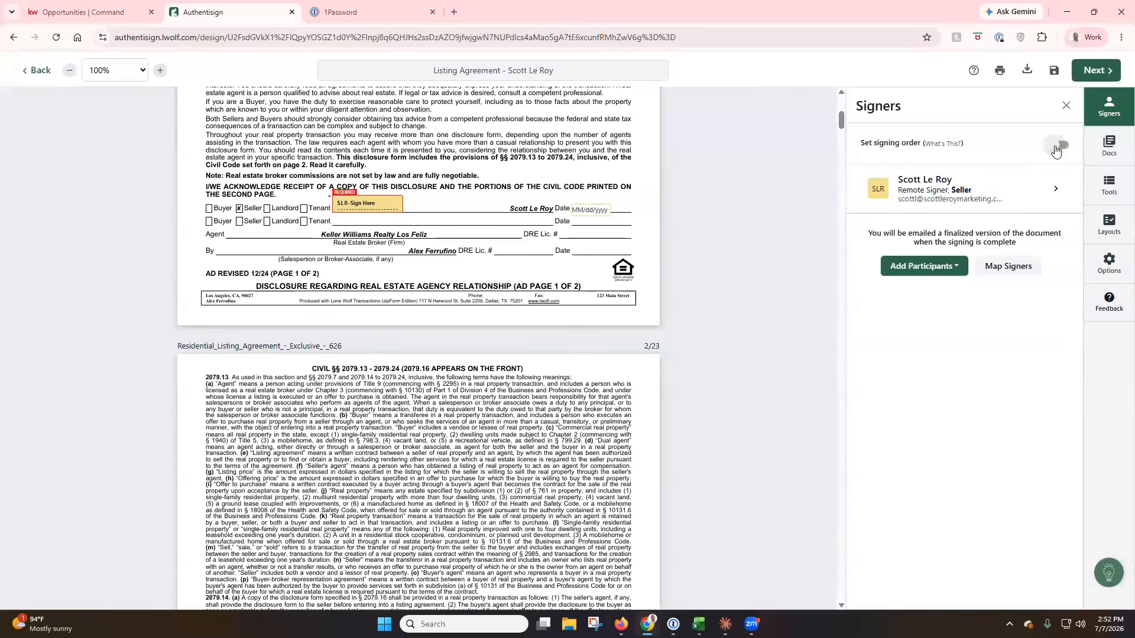
Keep the seller's type as Remote Signer, drop the last letter of the custom initials, and save.
click(1055, 194)
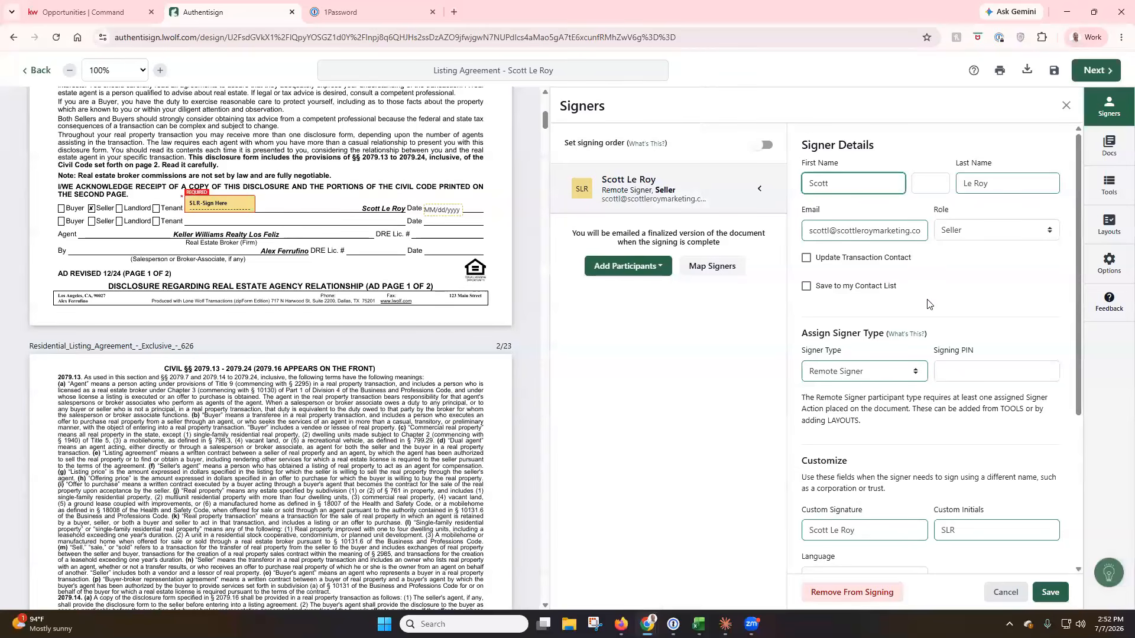
scroll(926, 307, down, 1)
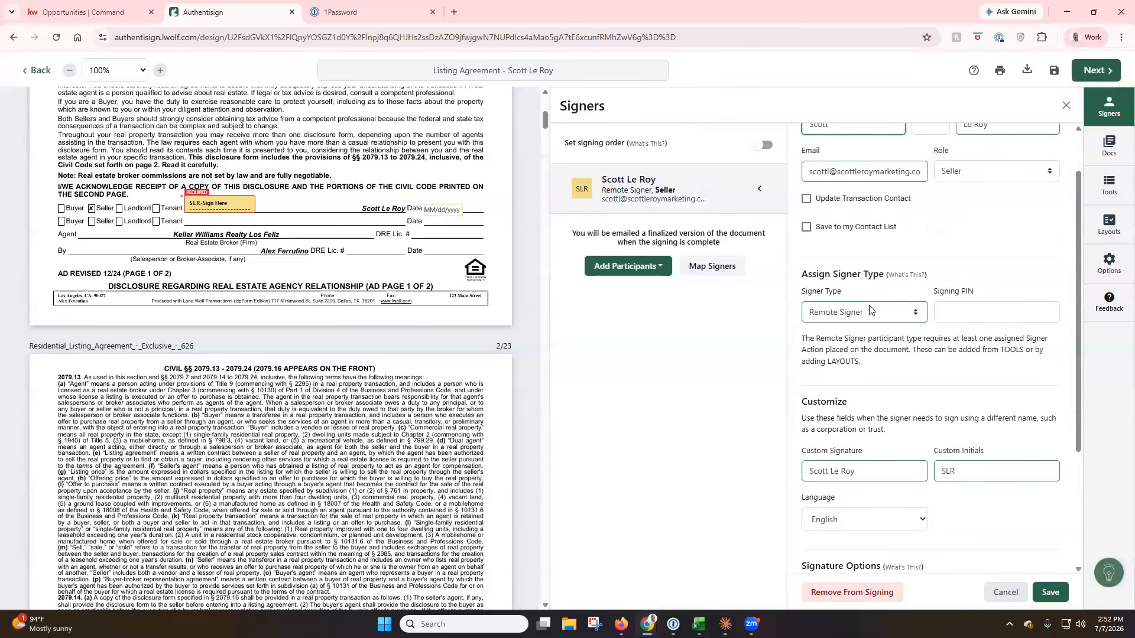
click(908, 314)
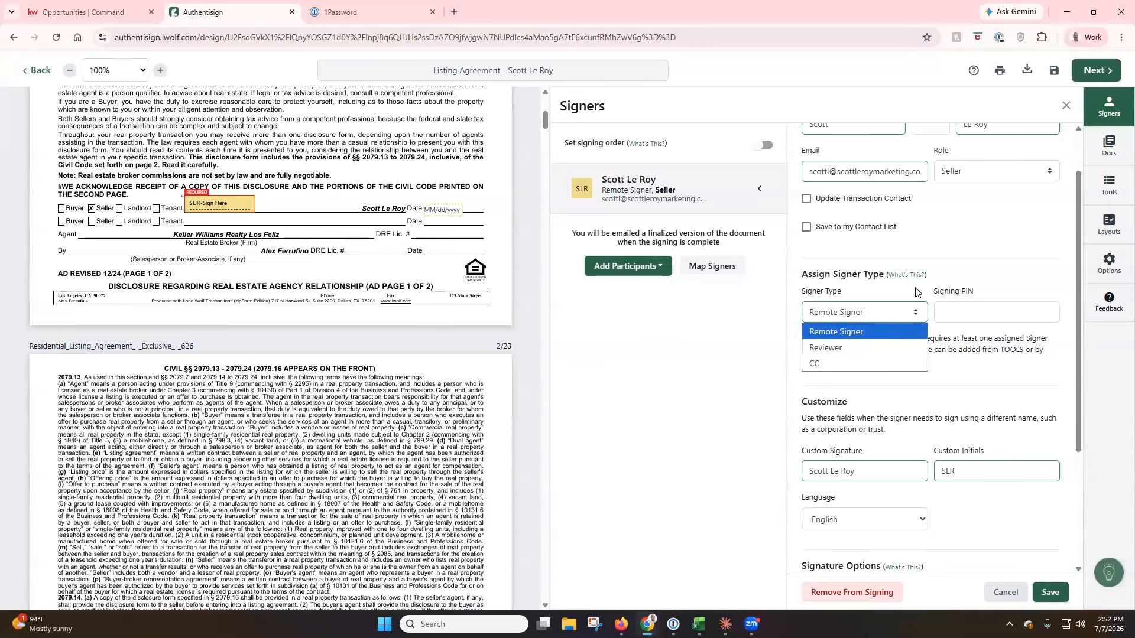
click(940, 261)
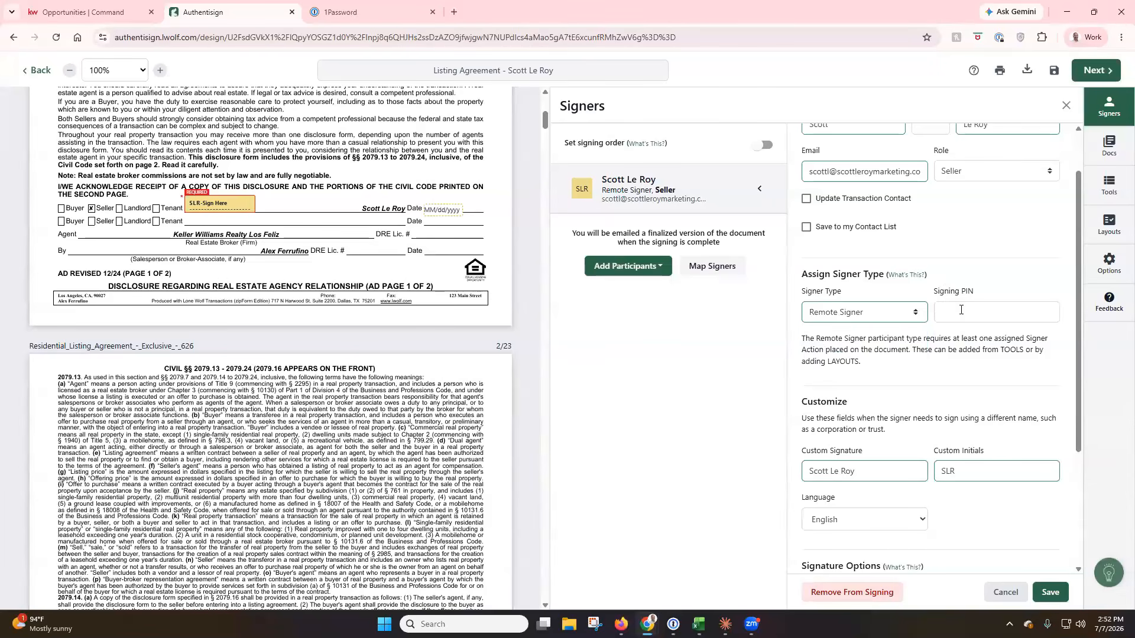
scroll(960, 366, down, 1)
click(960, 420)
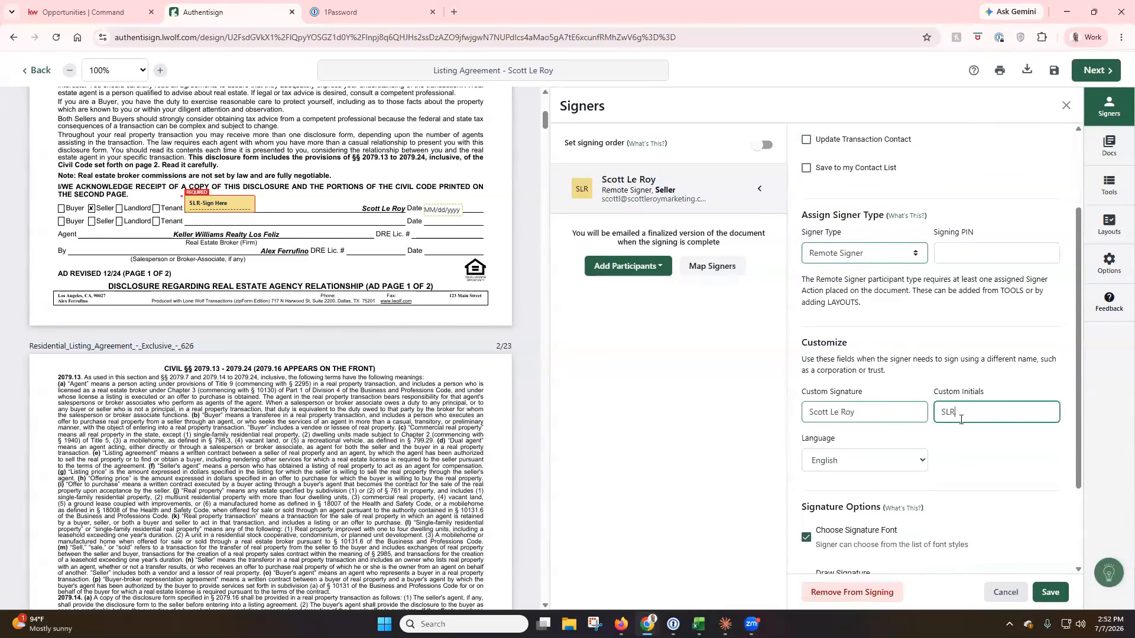
key(BackSpace)
click(1001, 364)
scroll(1001, 364, down, 2)
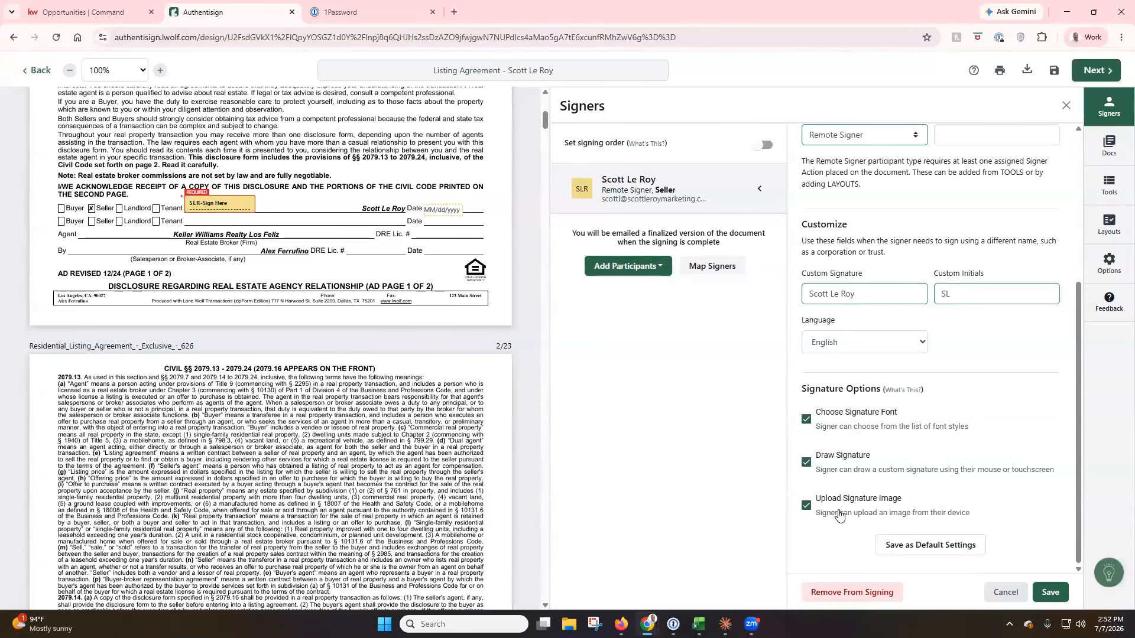
scroll(929, 496, up, 4)
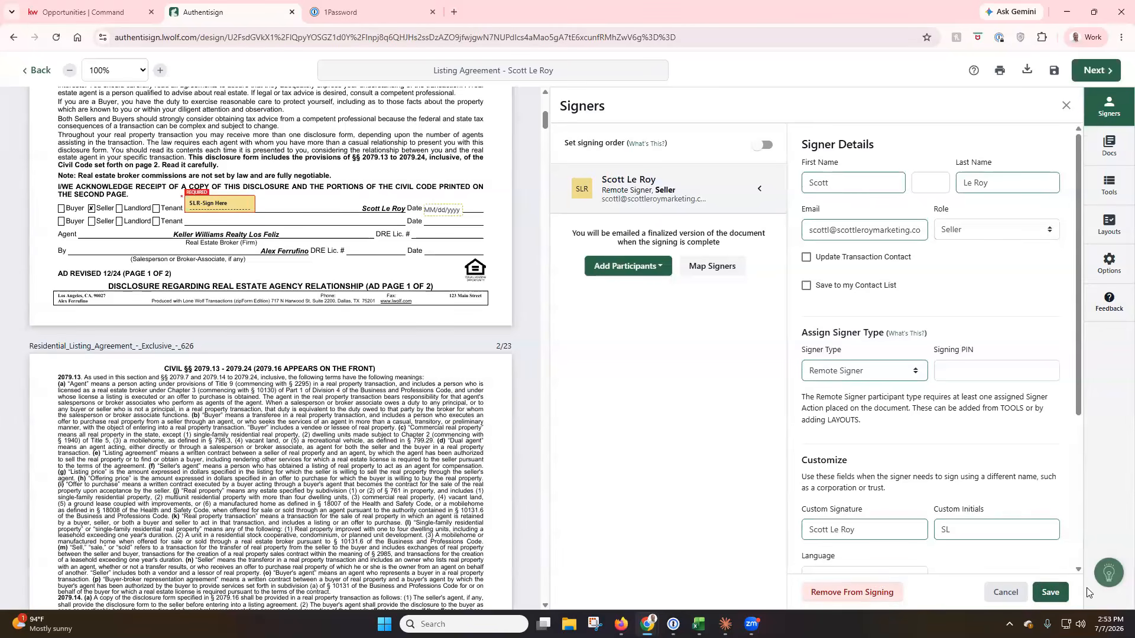
click(1051, 593)
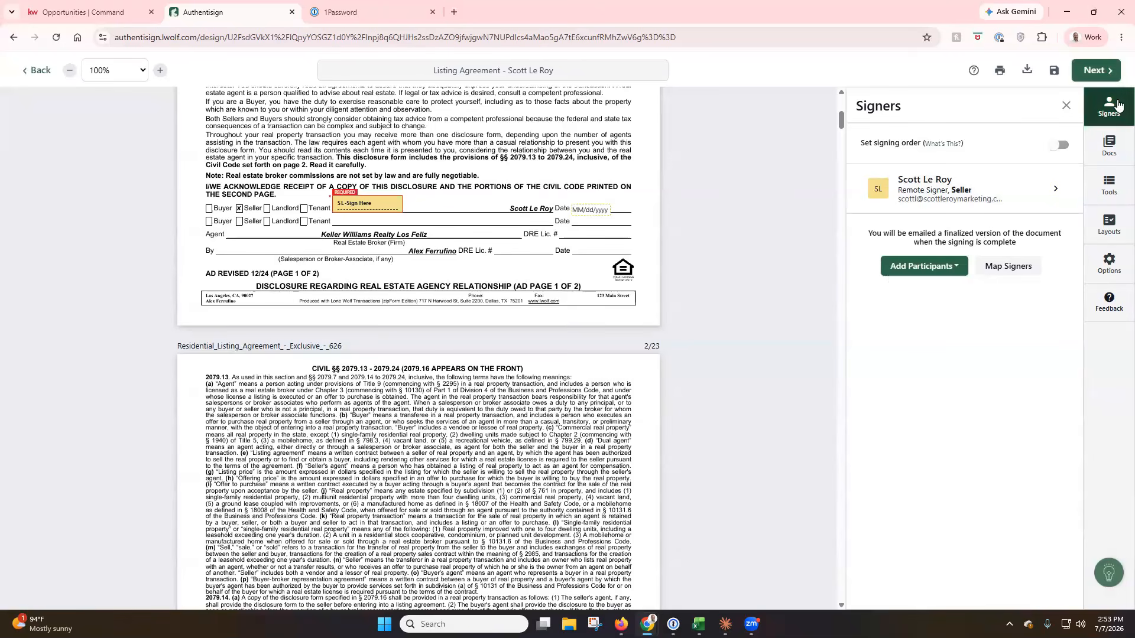
Show the Signing Tools for the document, dismiss the Default Tool Settings notice, and keep the seller targeted.
click(1114, 152)
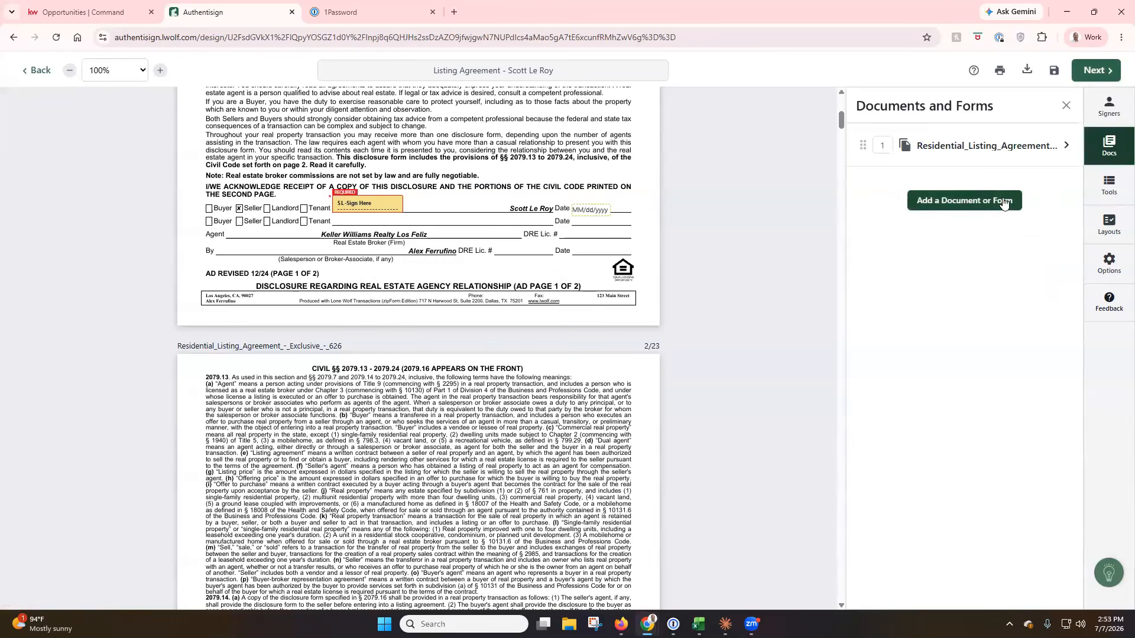
click(1107, 189)
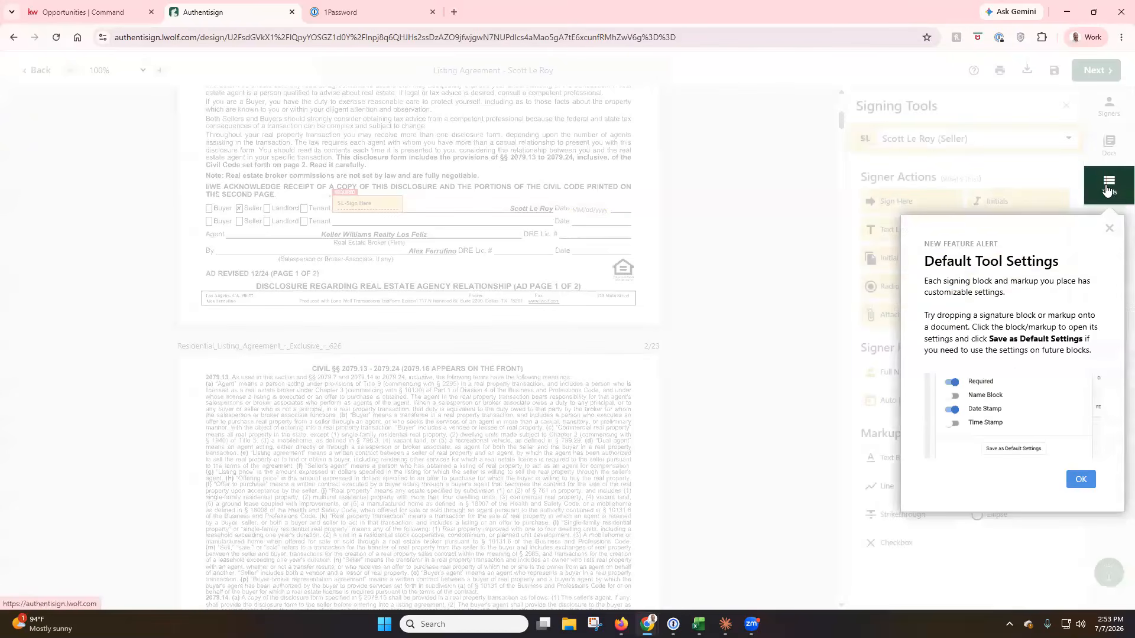
click(1109, 231)
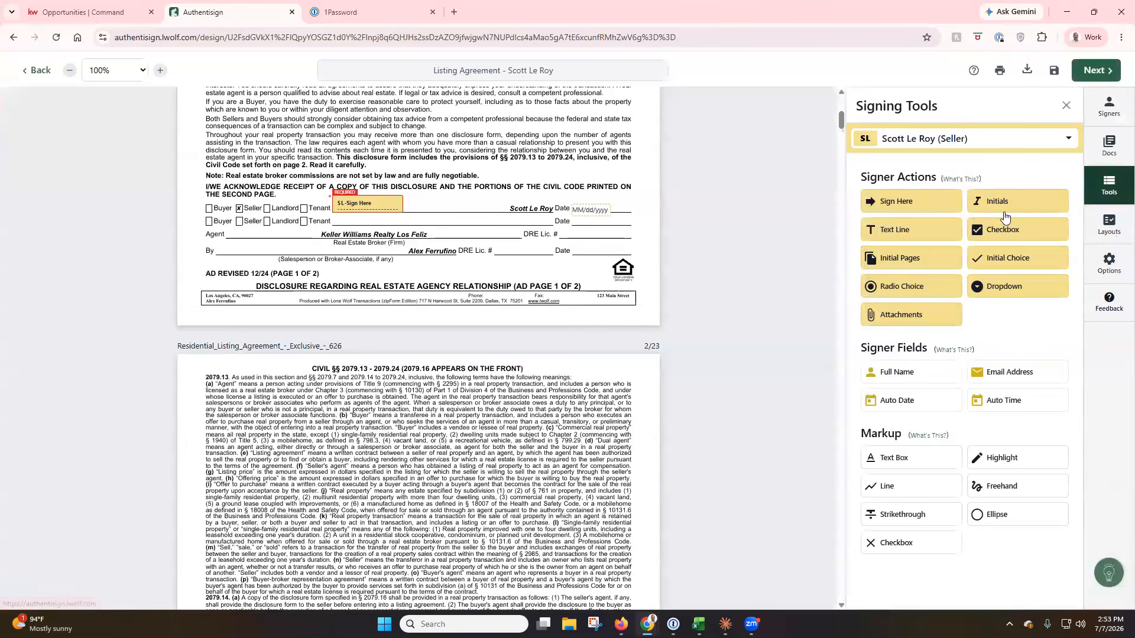
click(1030, 144)
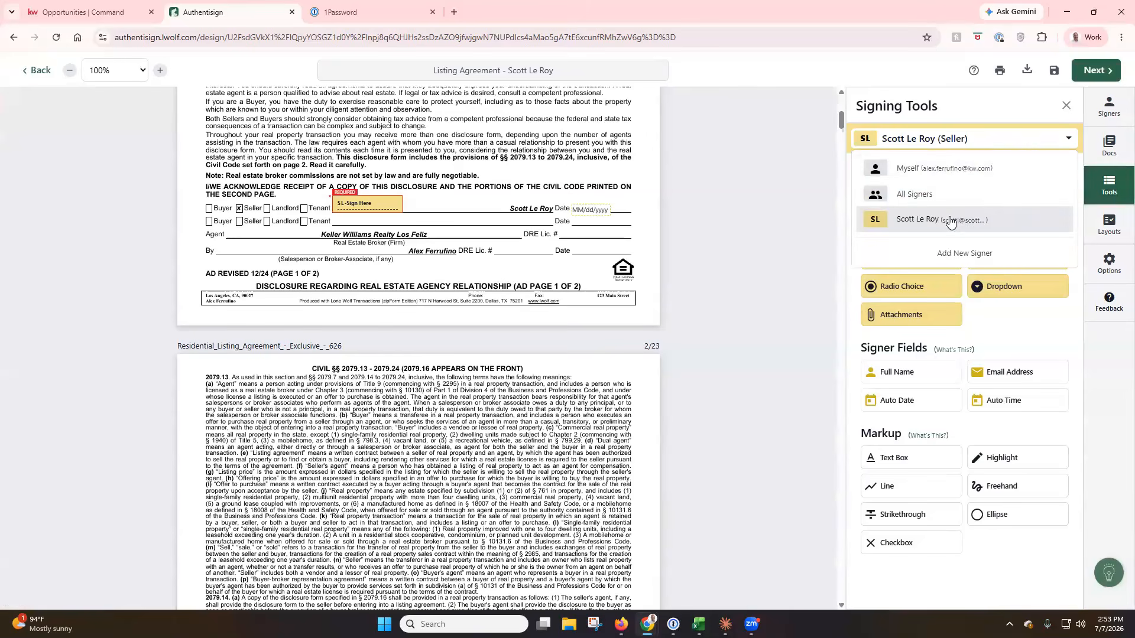
click(785, 178)
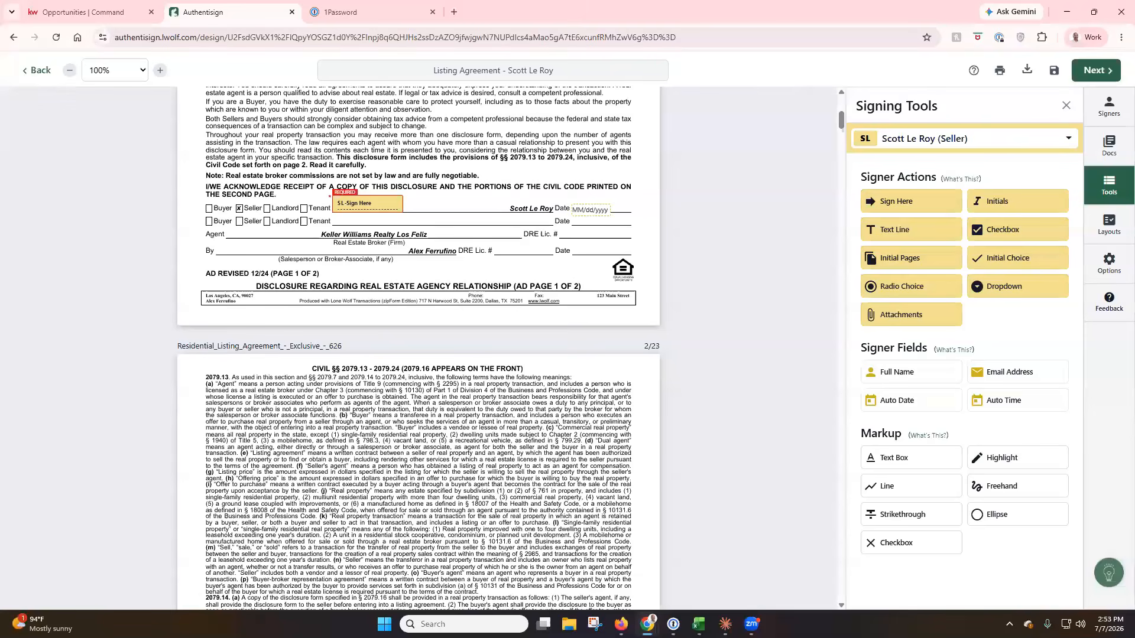
Look over the Layouts actions and the Options panel, then close the Options panel.
click(1115, 234)
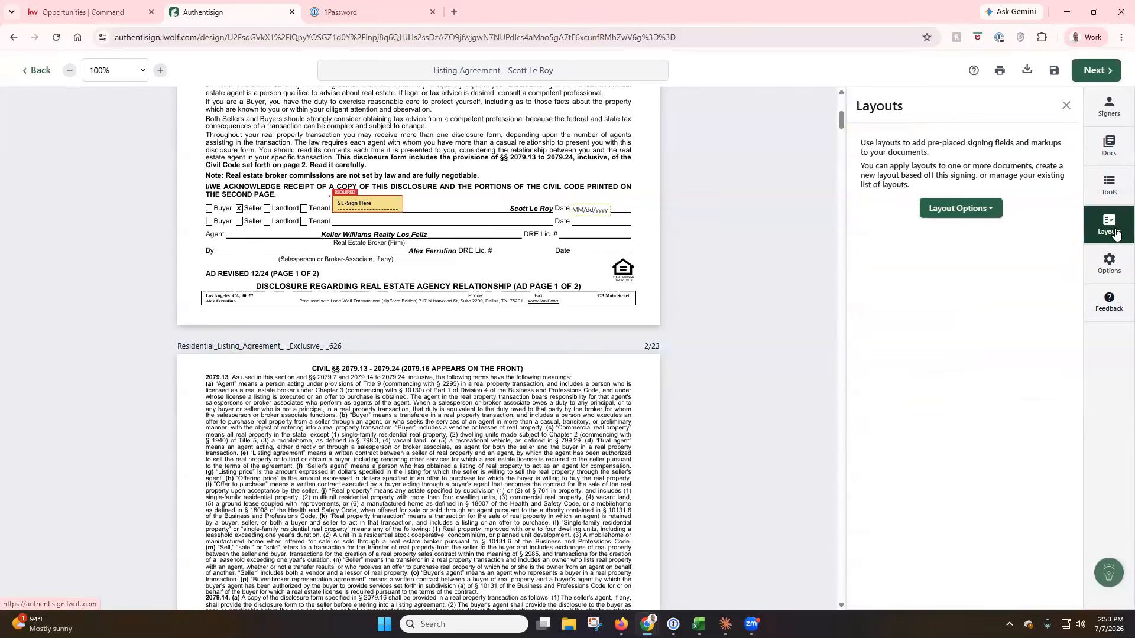
click(986, 213)
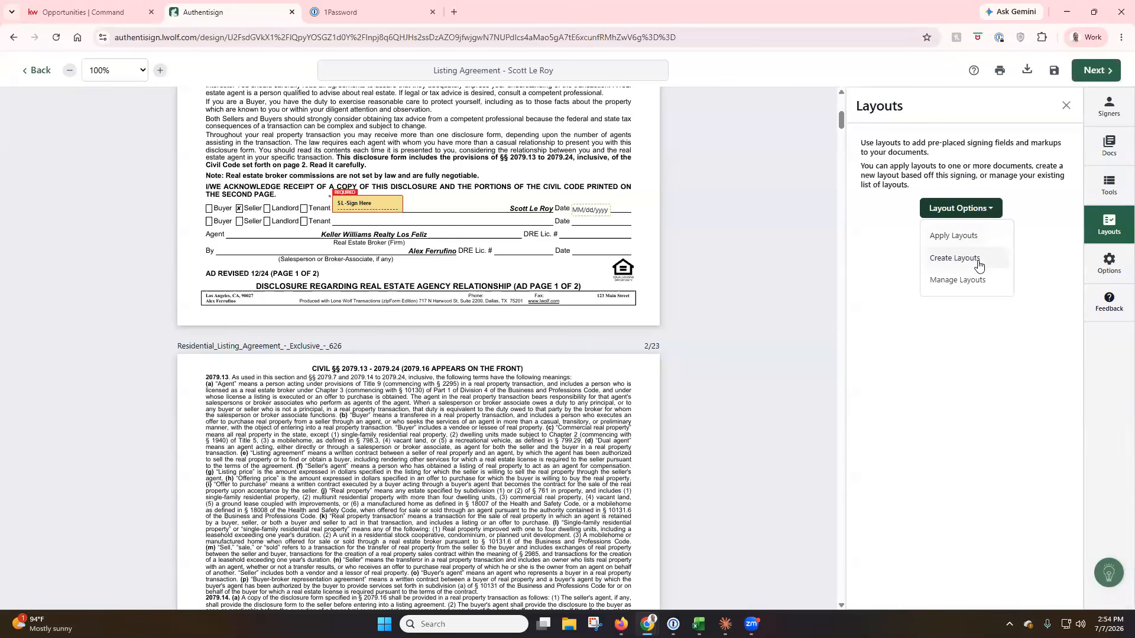
click(990, 214)
click(1114, 267)
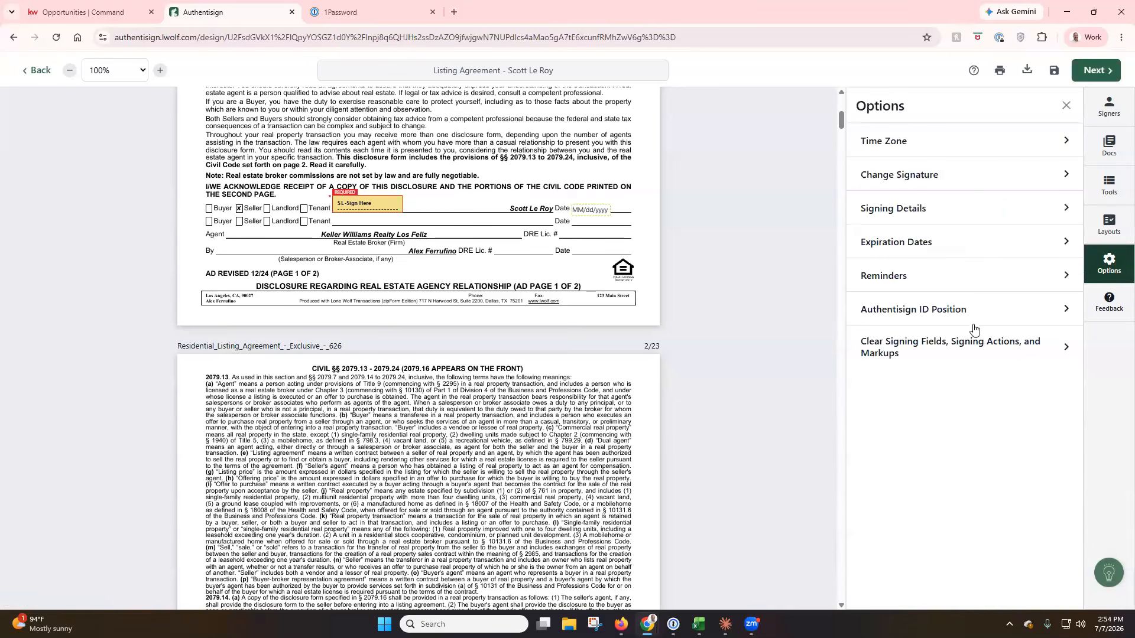
click(1066, 105)
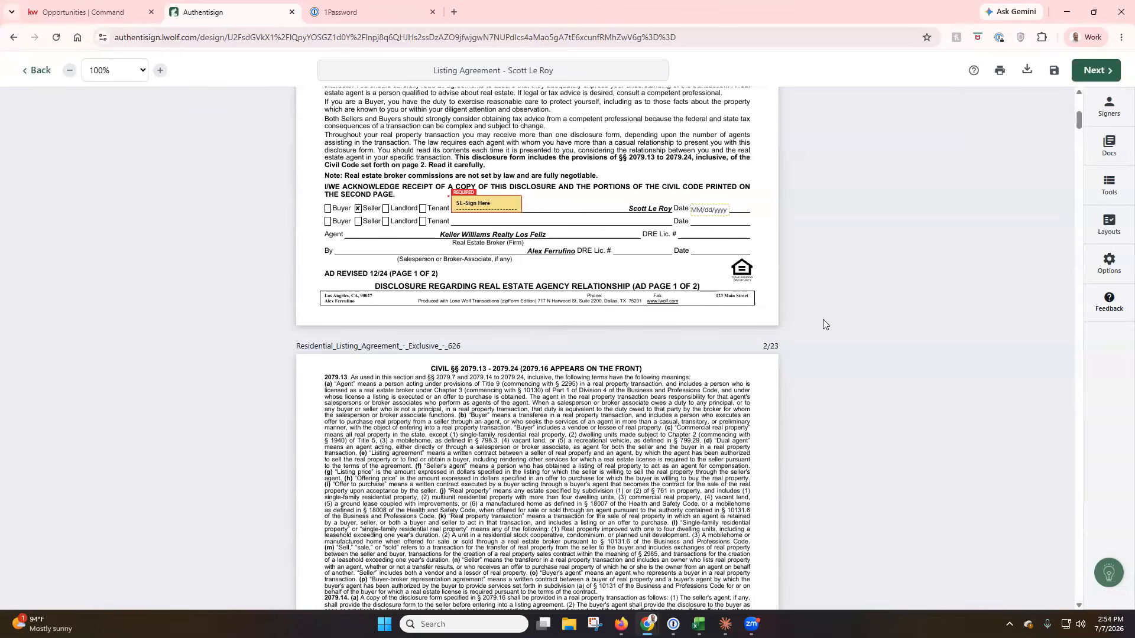
In Finalize Signing Setup, set 'Send reminder every' to -- (no reminders) and send the invitation.
scroll(824, 322, up, 7)
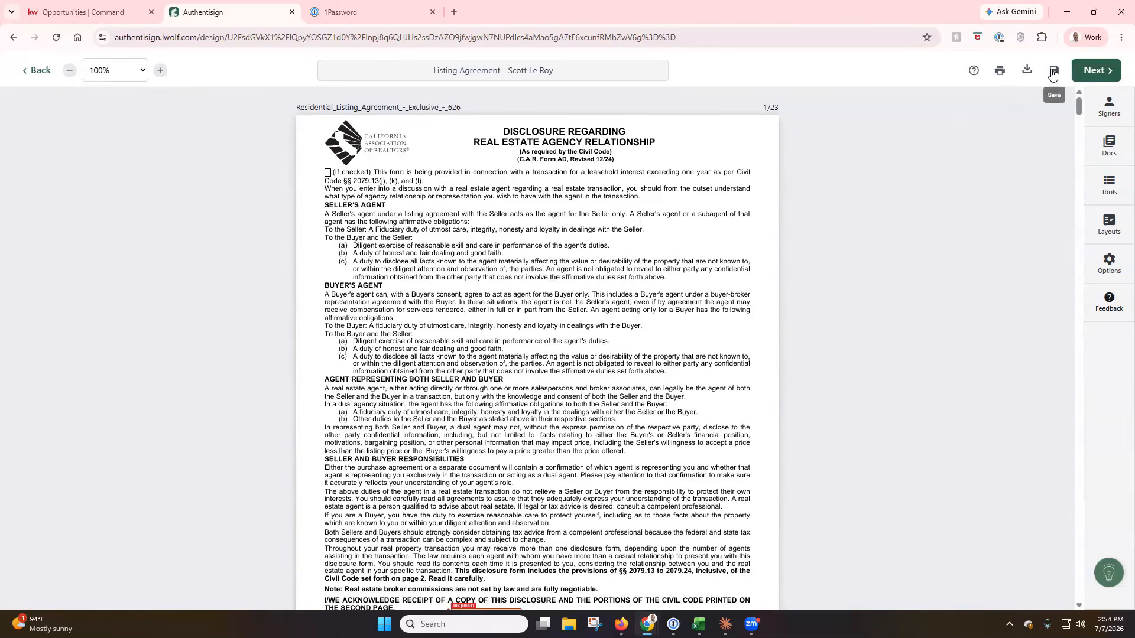
click(1093, 70)
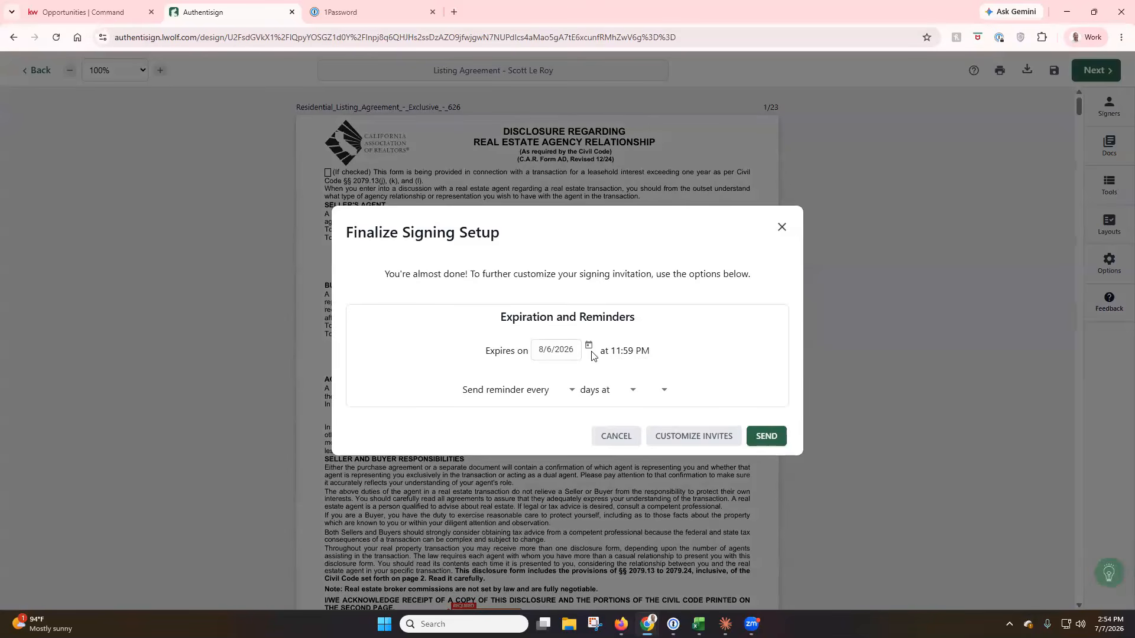
click(571, 395)
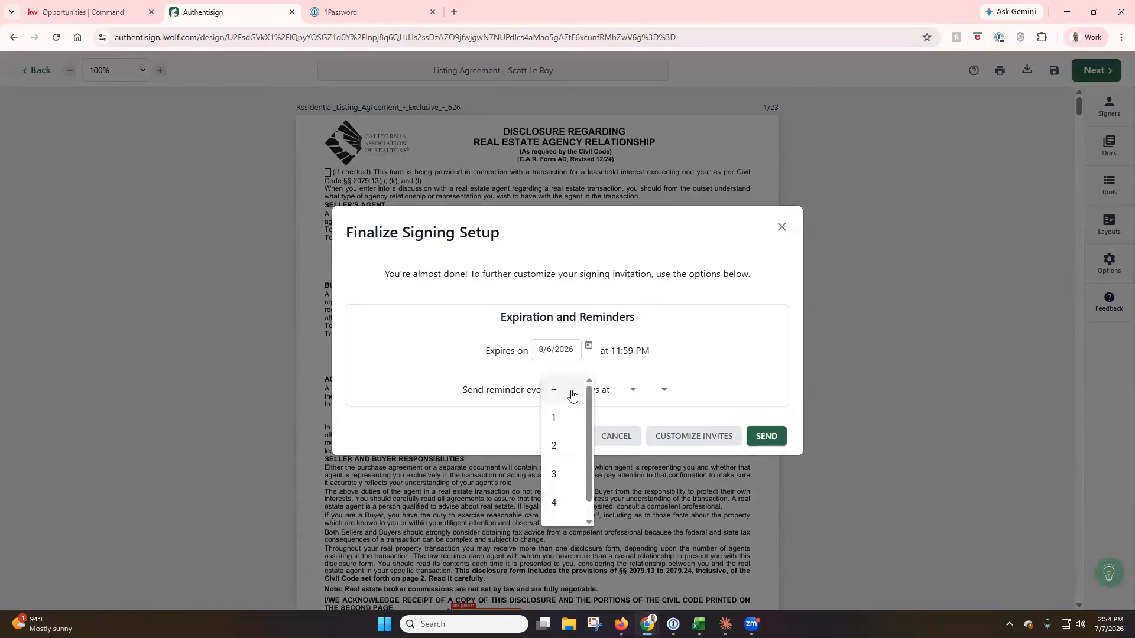
click(564, 419)
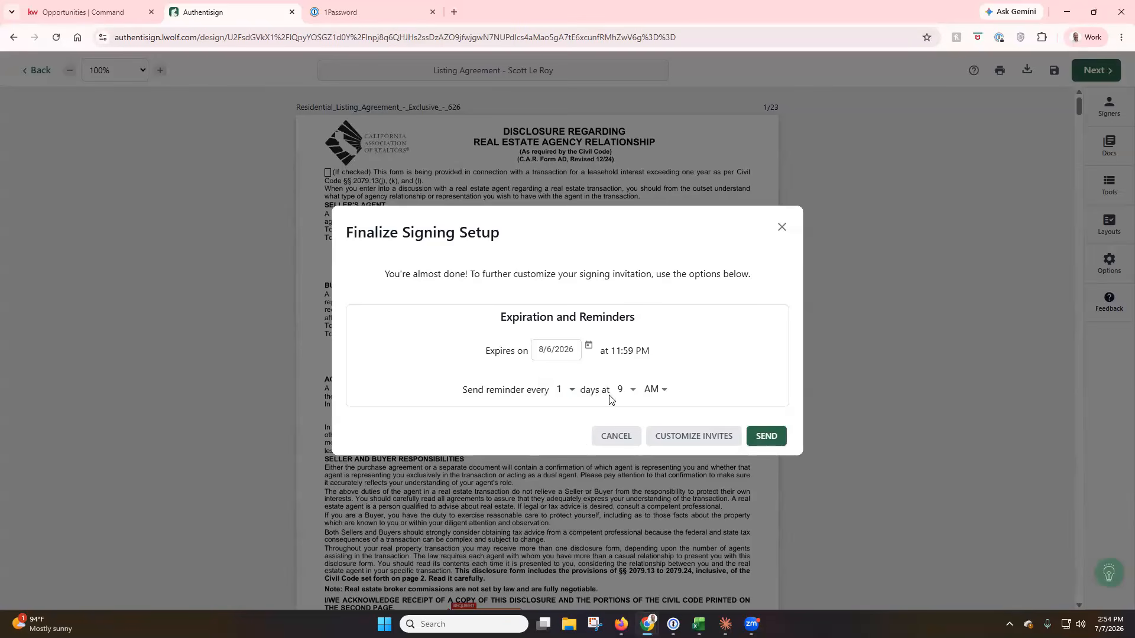
click(572, 396)
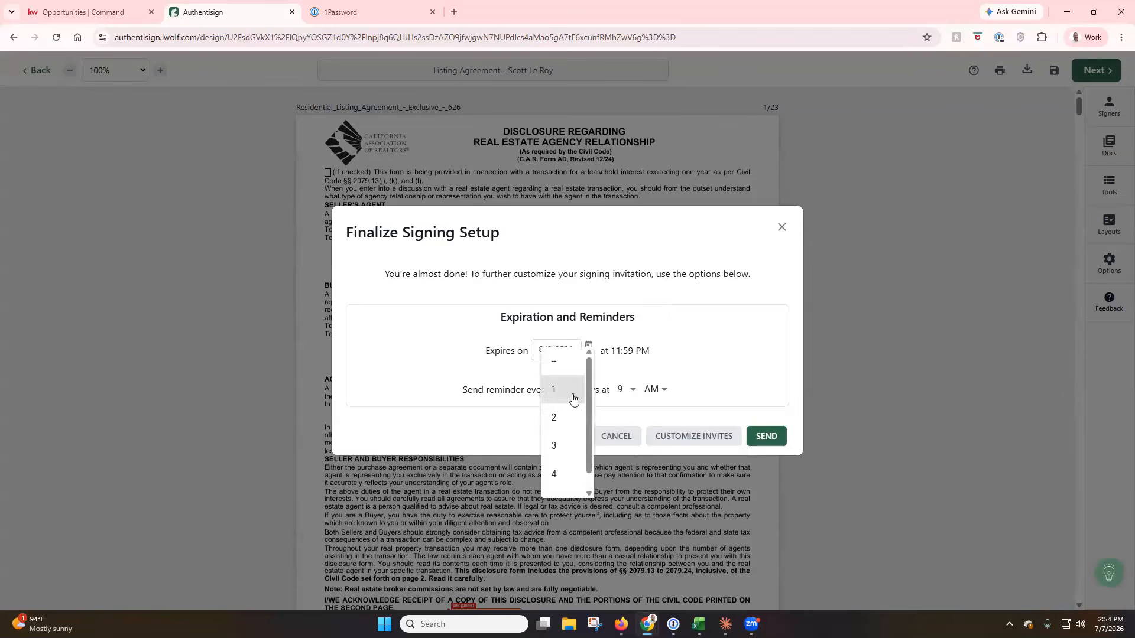
click(571, 361)
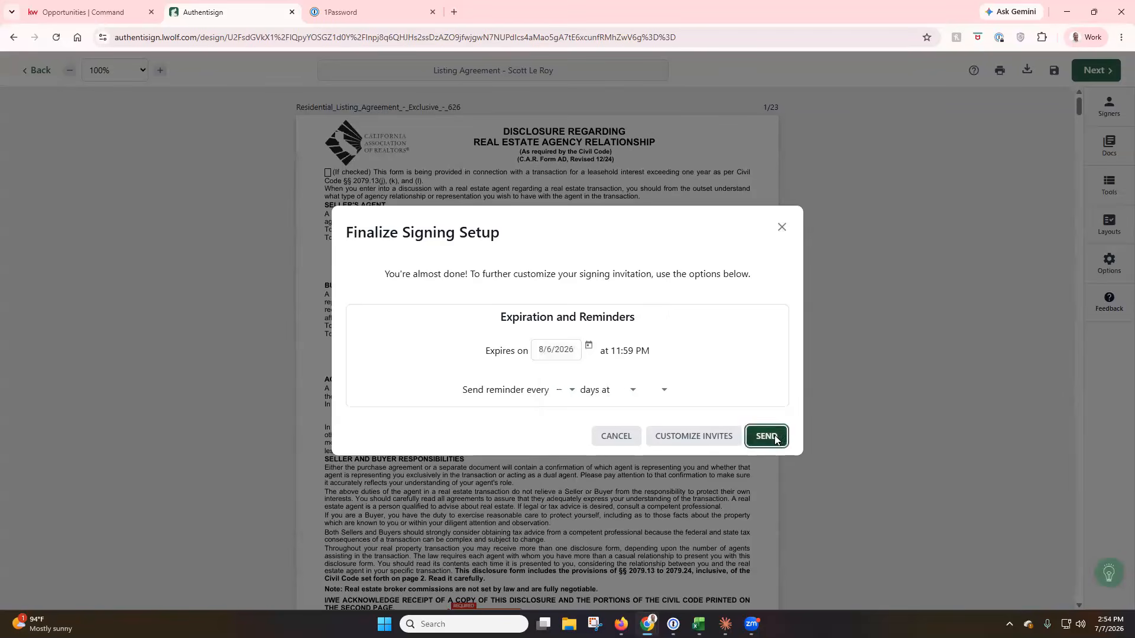
click(767, 436)
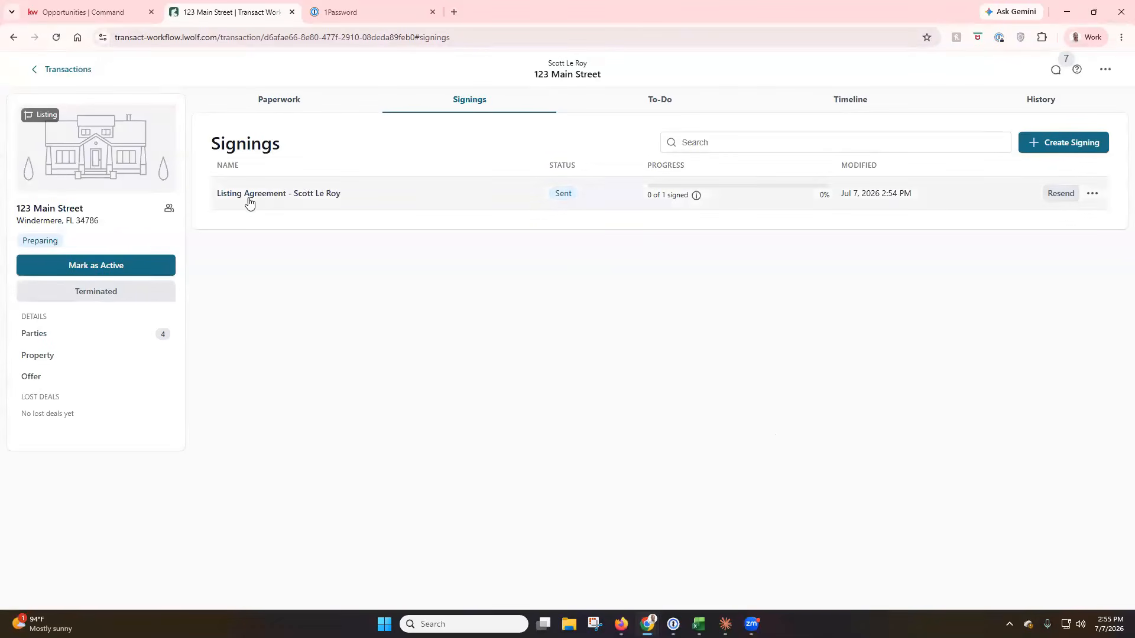
Back in Firefox, review 123 Main Street's Parties, then its Paperwork and Signings lists.
mouse_move(696, 200)
click(621, 624)
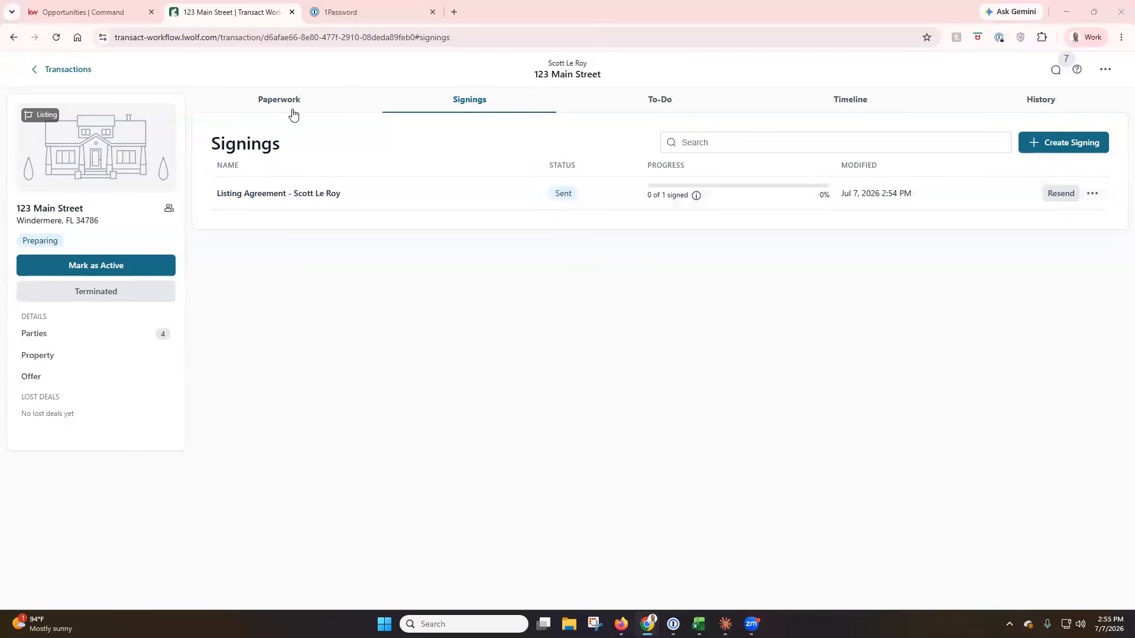
click(115, 335)
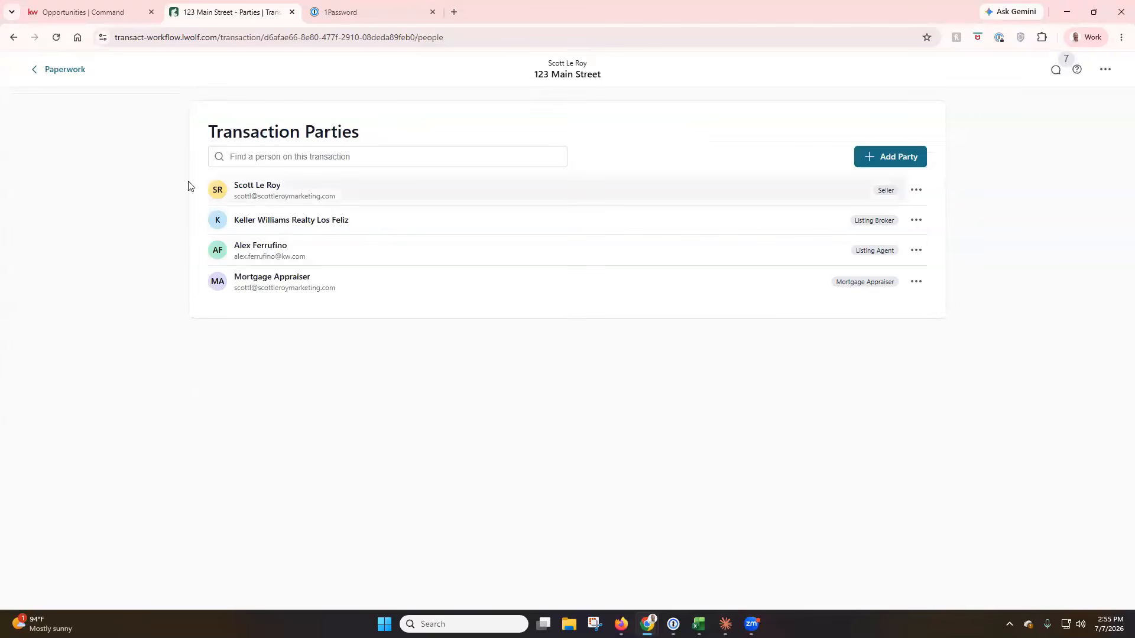
click(37, 73)
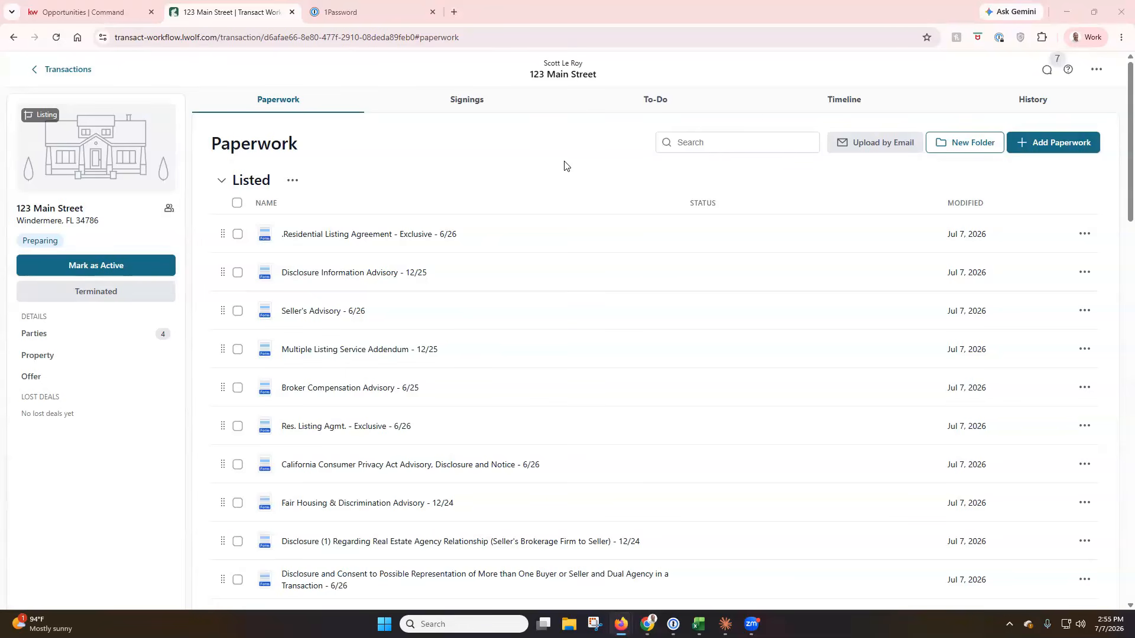
click(458, 100)
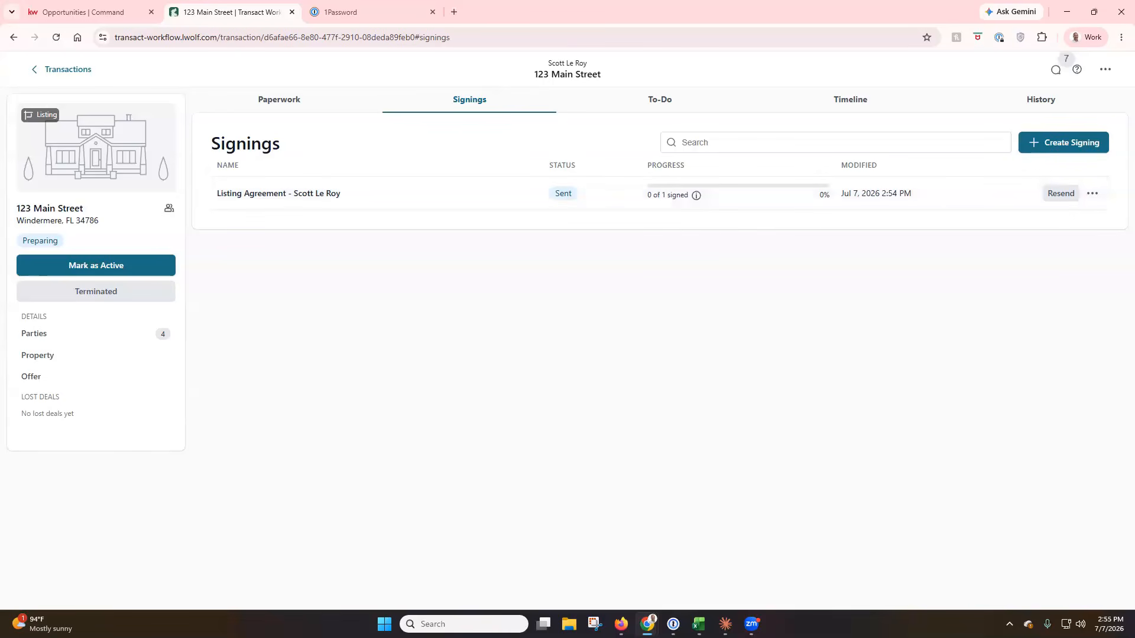
Revisit the Parties list, return to Paperwork, and bring up the transaction's more-actions menu.
key(alt+Tab)
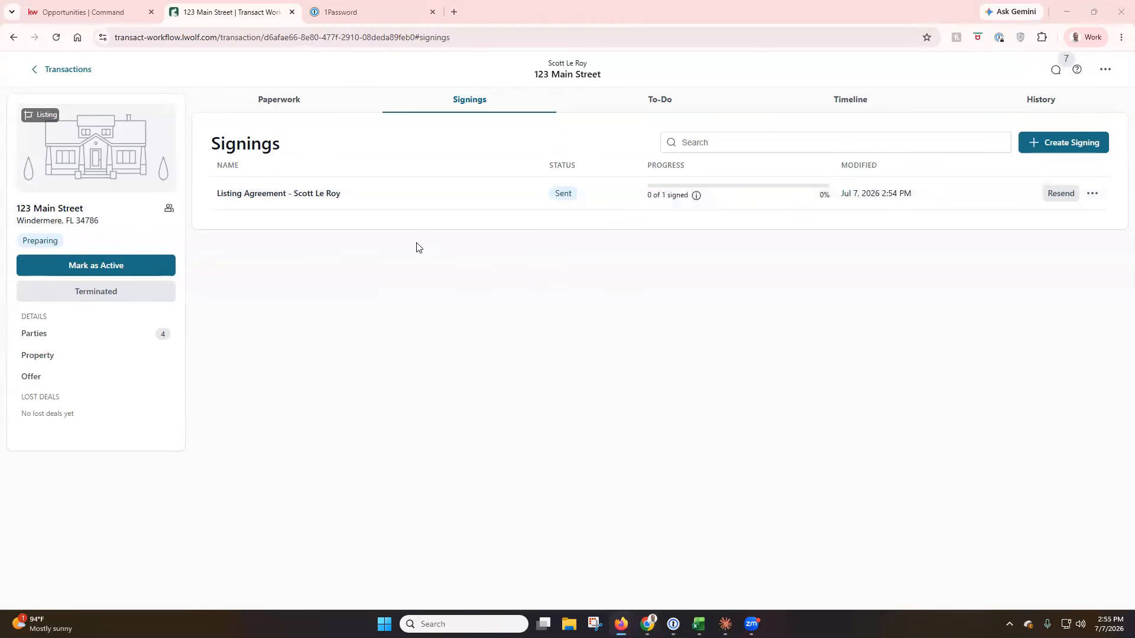
click(115, 339)
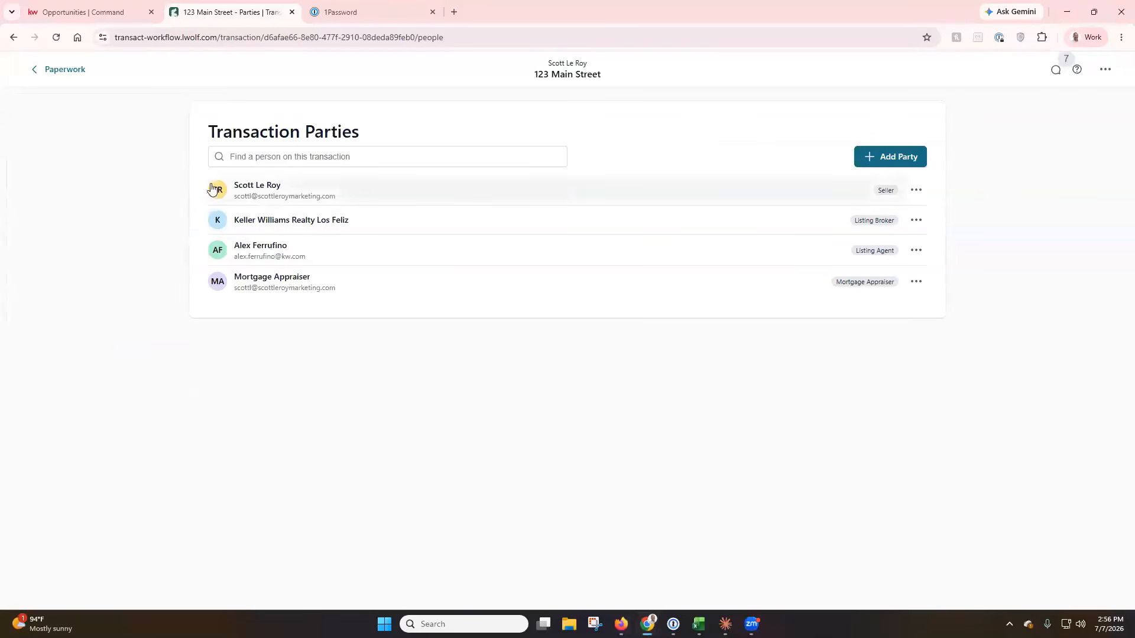
click(59, 73)
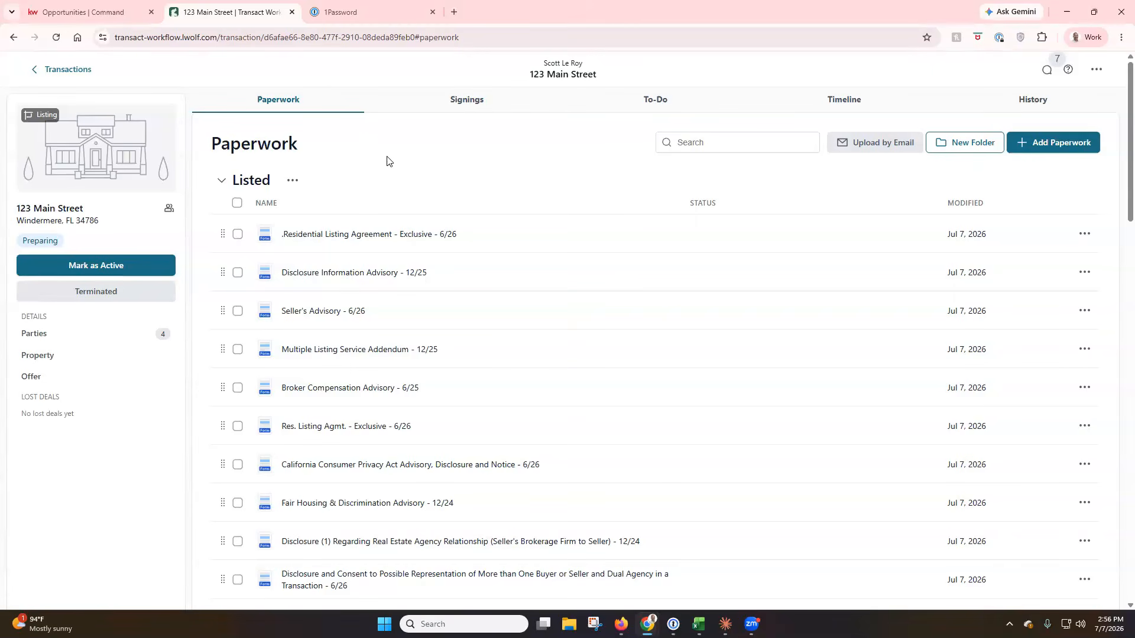
click(1092, 71)
From the Transactions list, choose Manage Account in the AF avatar menu, then switch to Firefox.
click(61, 70)
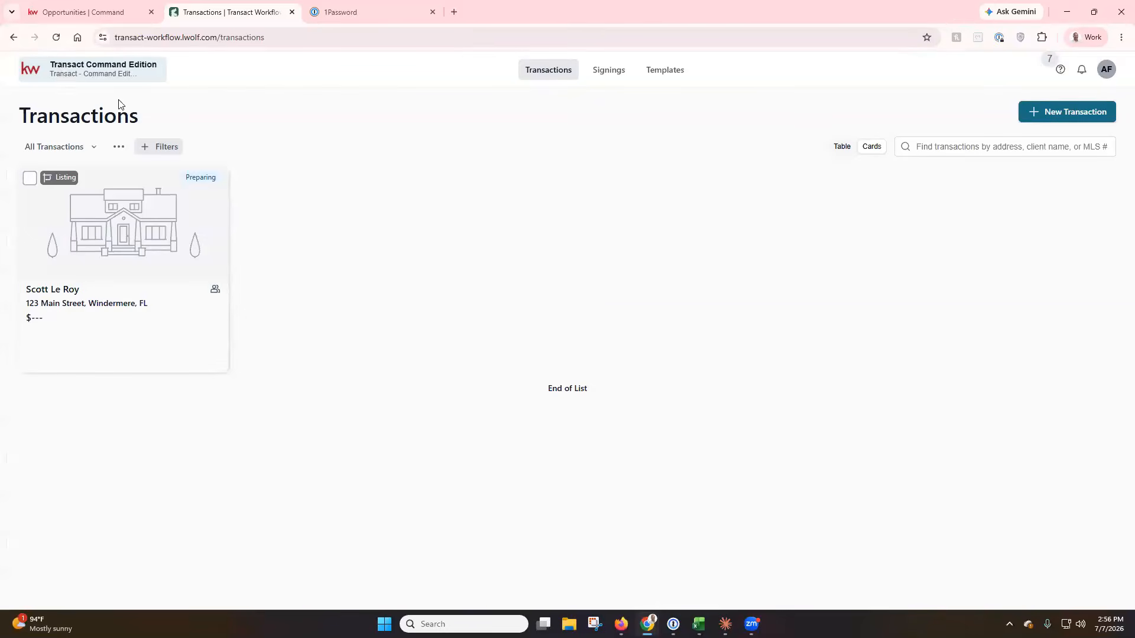
click(1108, 71)
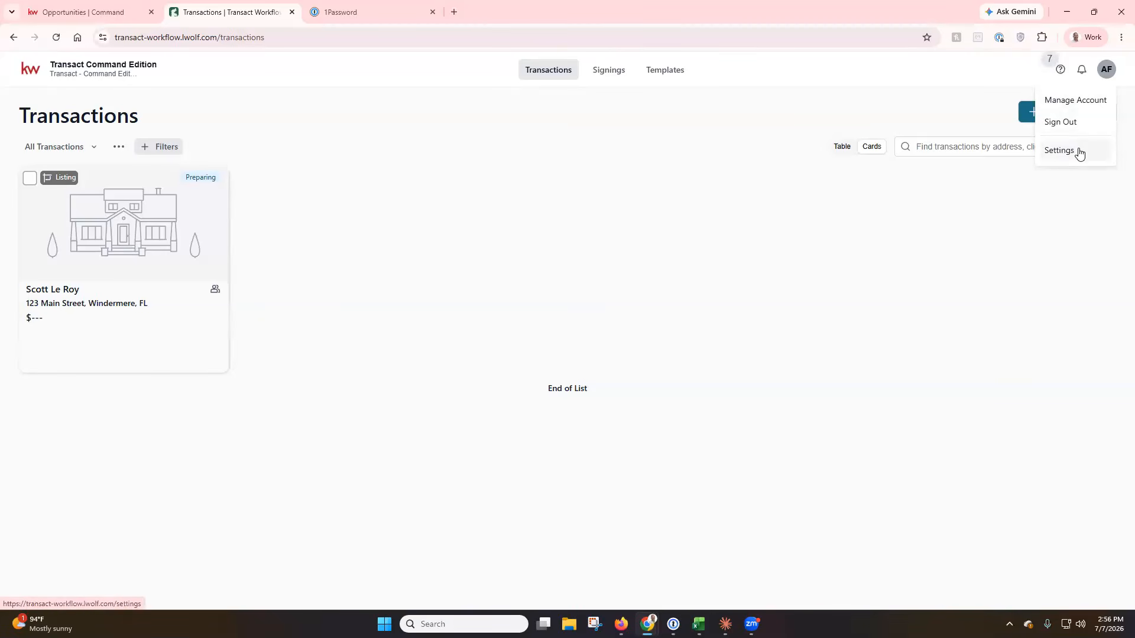
click(1097, 107)
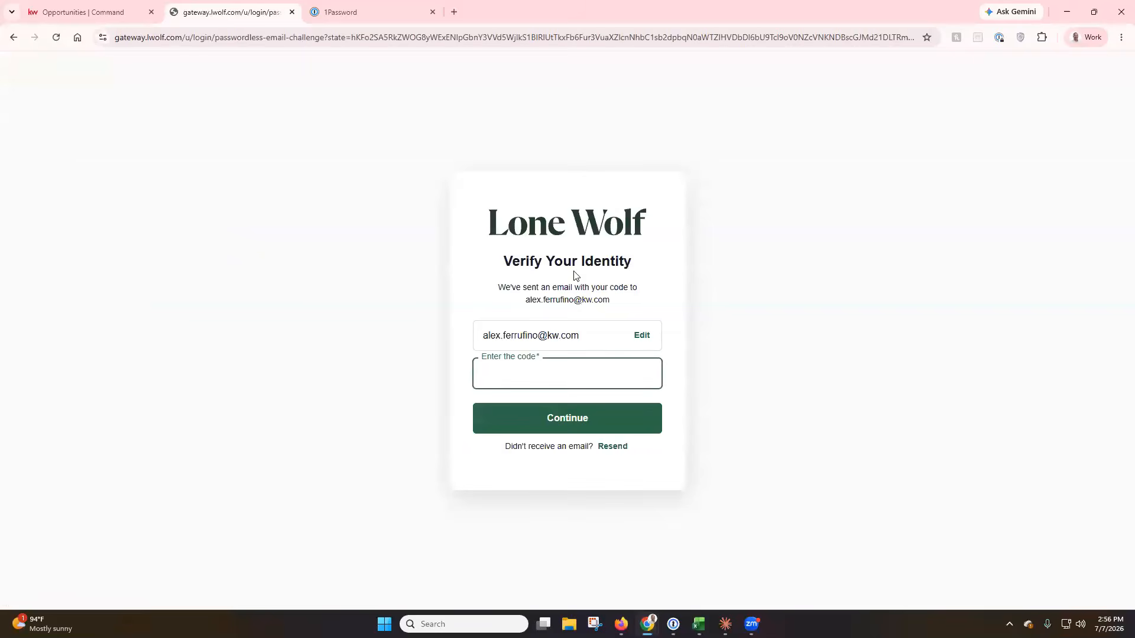
key(alt+Tab)
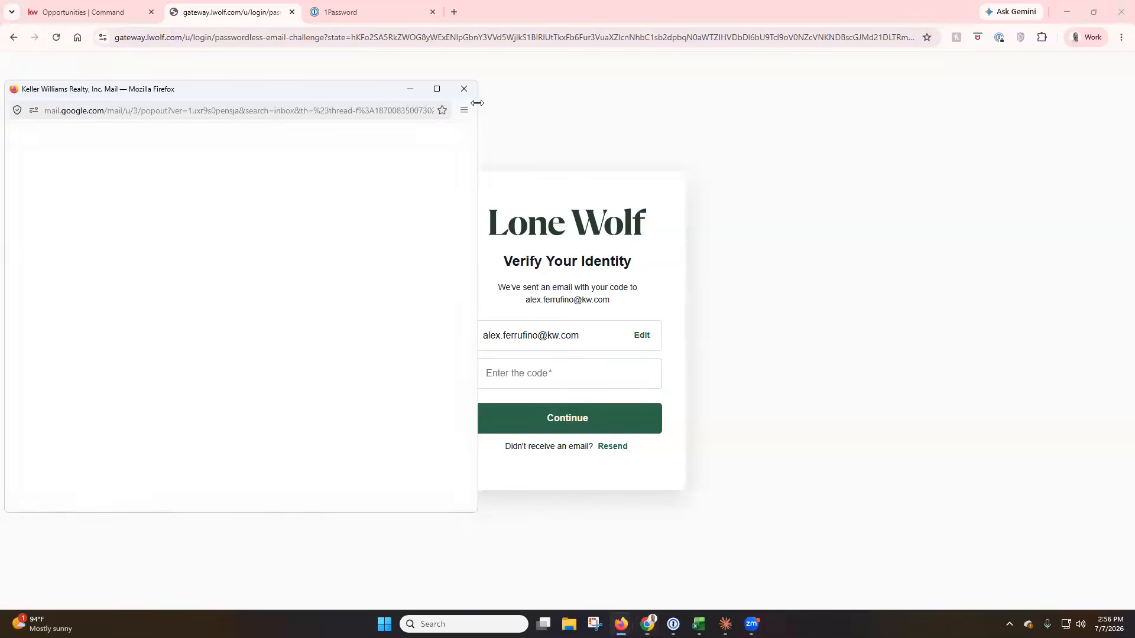
Enlarge the Lone Wolf email, select its one-time code, and close the mail window.
click(438, 91)
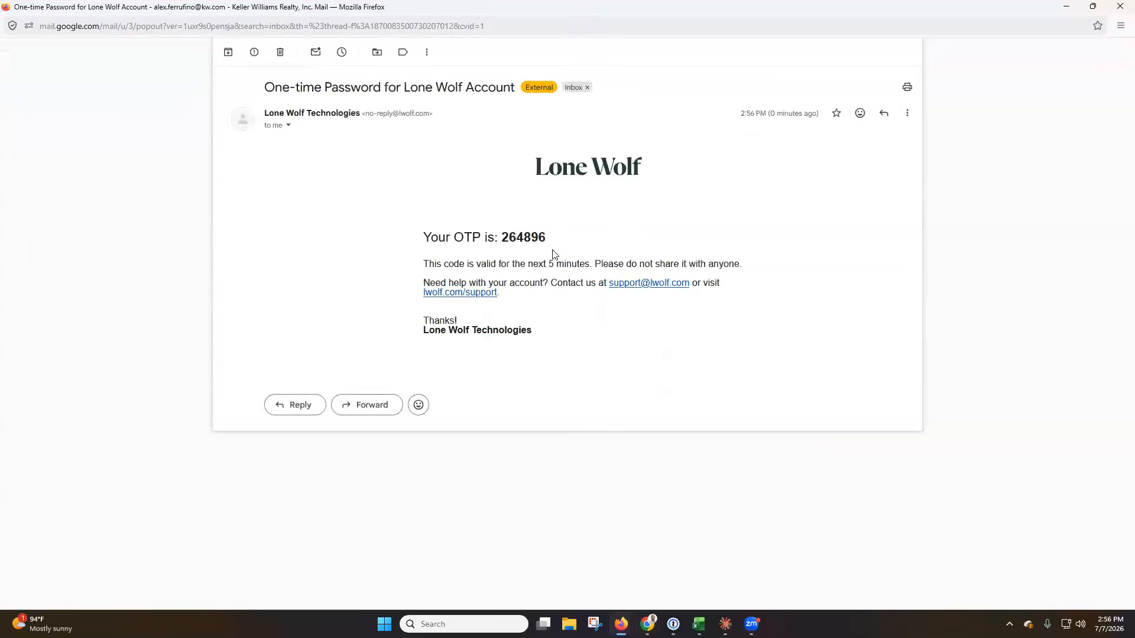
drag(546, 238, 501, 238)
key(ctrl+c)
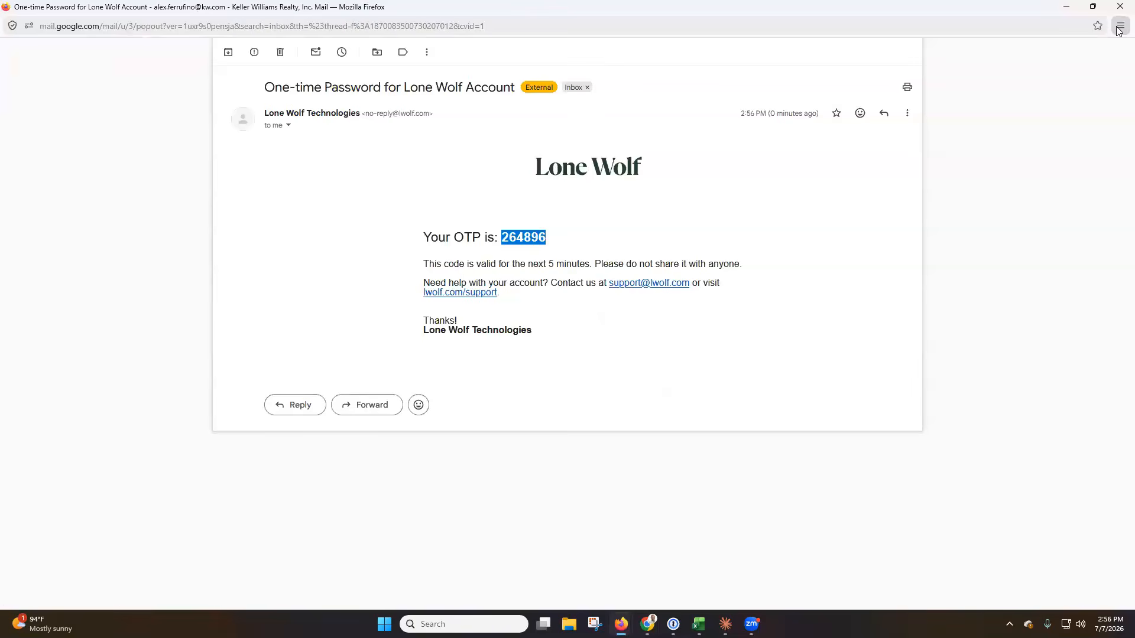
click(1119, 7)
Paste the emailed verification code to verify the account's identity.
click(523, 373)
key(ctrl+v)
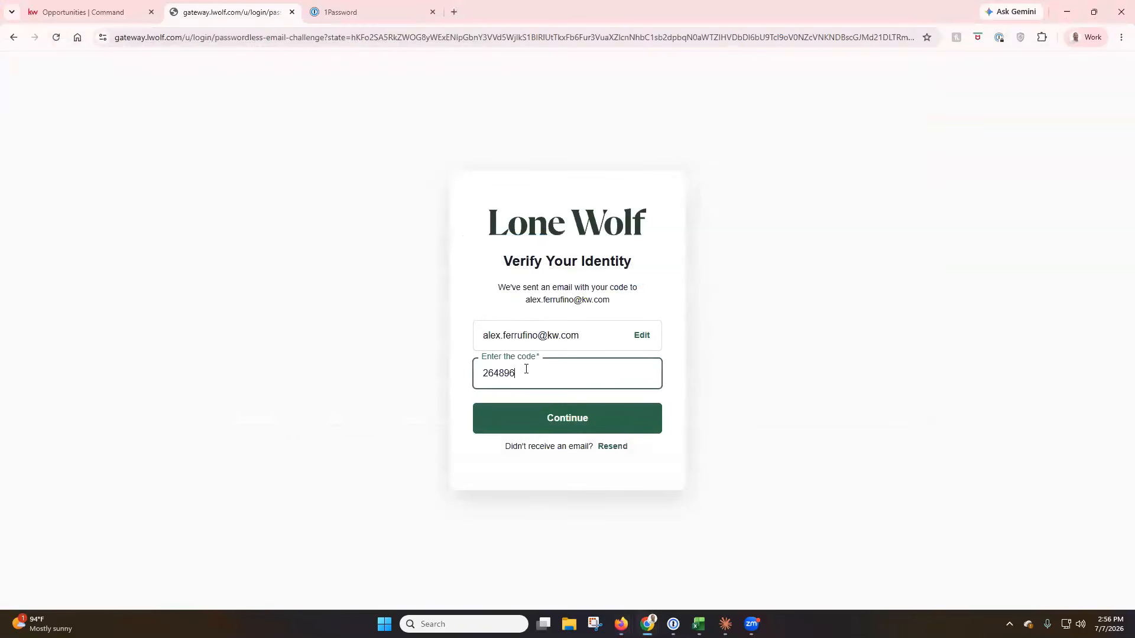
click(562, 418)
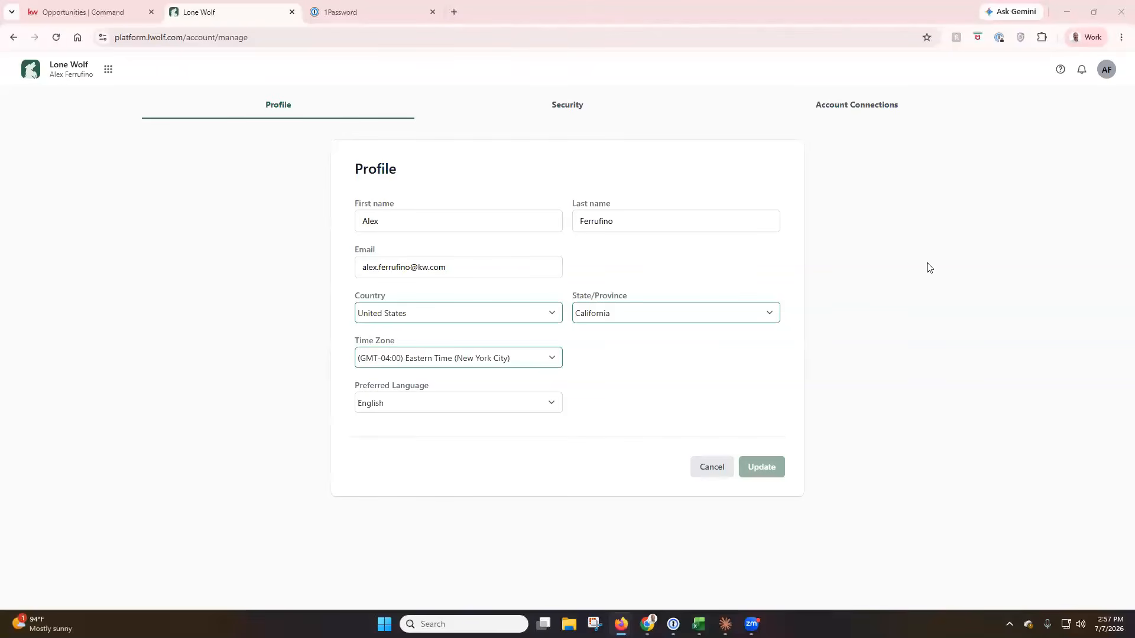
Save the profile time zone as (GMT-07:00) Pacific Time (Los Angeles).
click(544, 361)
click(492, 466)
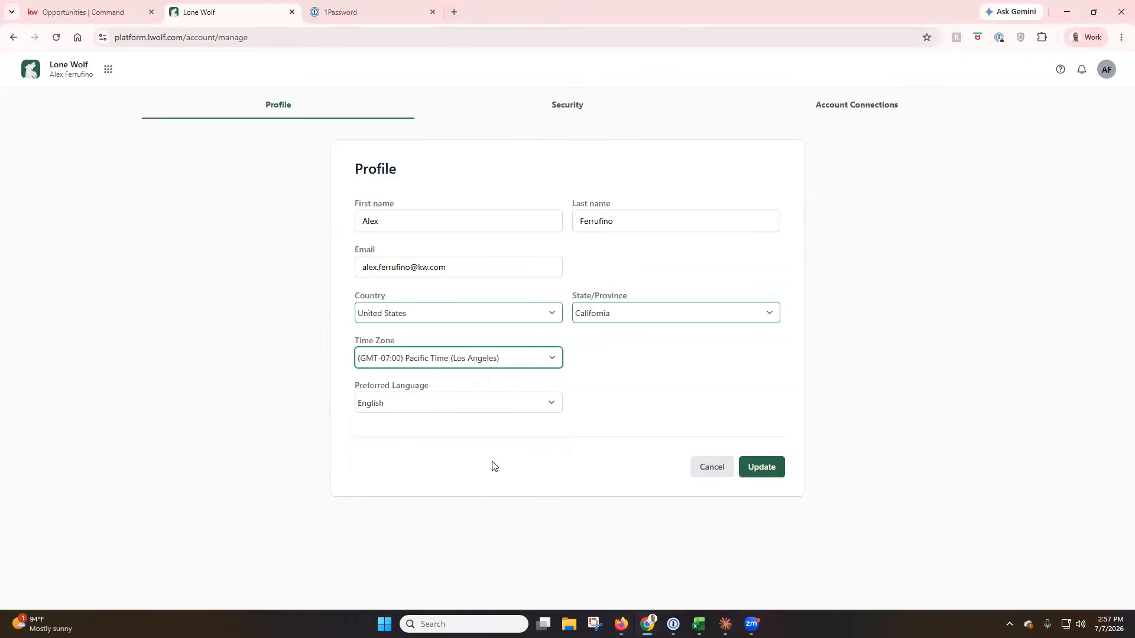
click(771, 467)
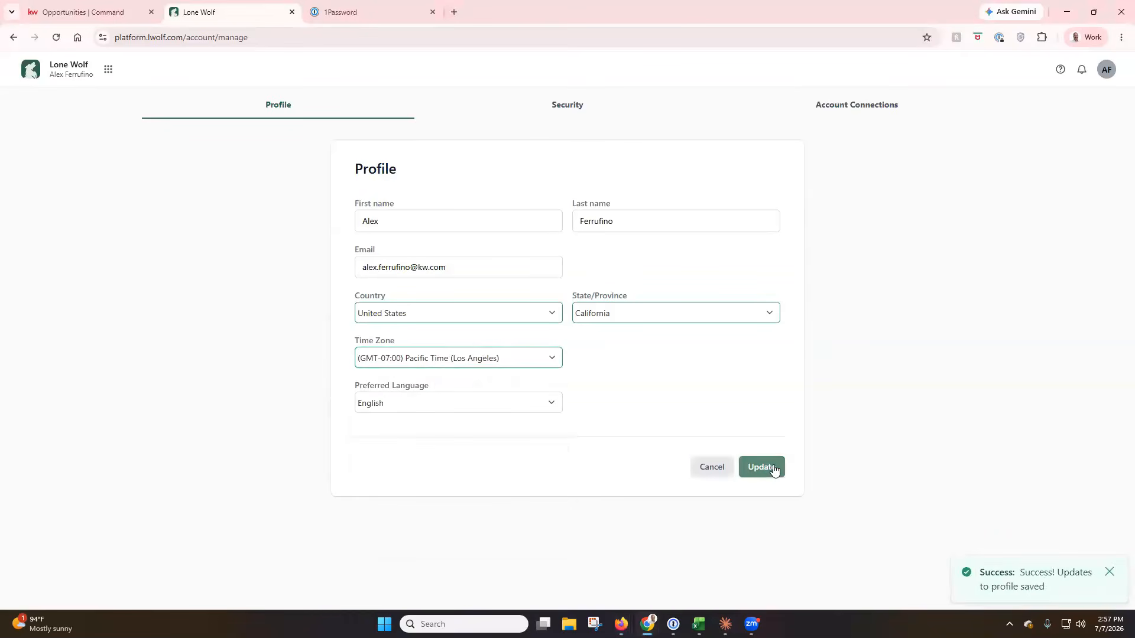
click(569, 108)
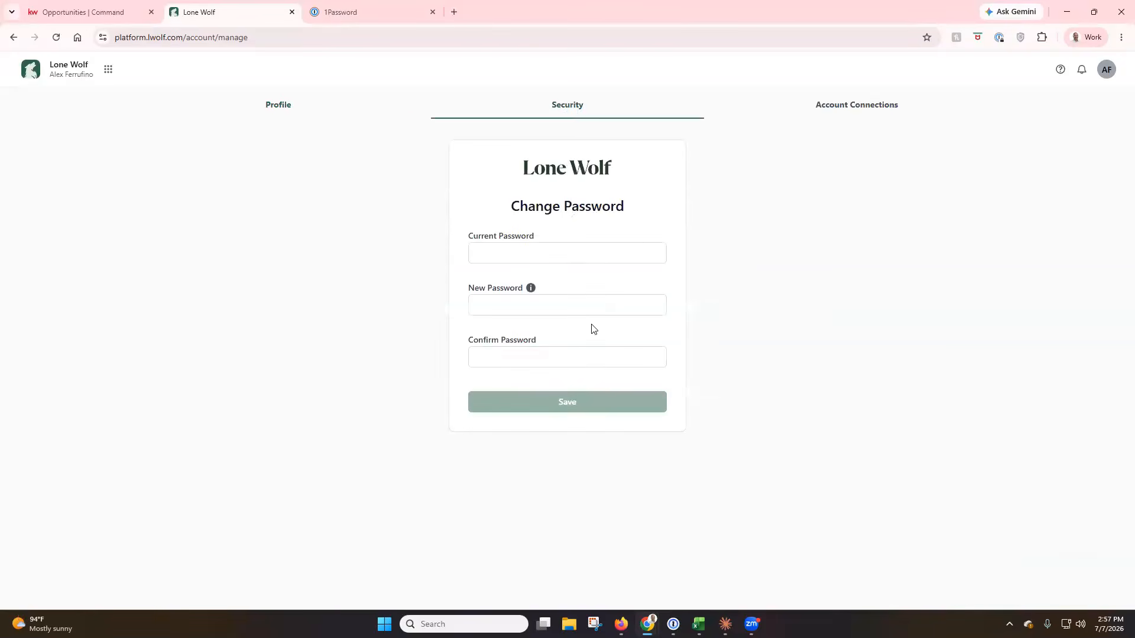
Check Account Connections and the products available to connect, then switch to Transact - Command Edition.
click(854, 110)
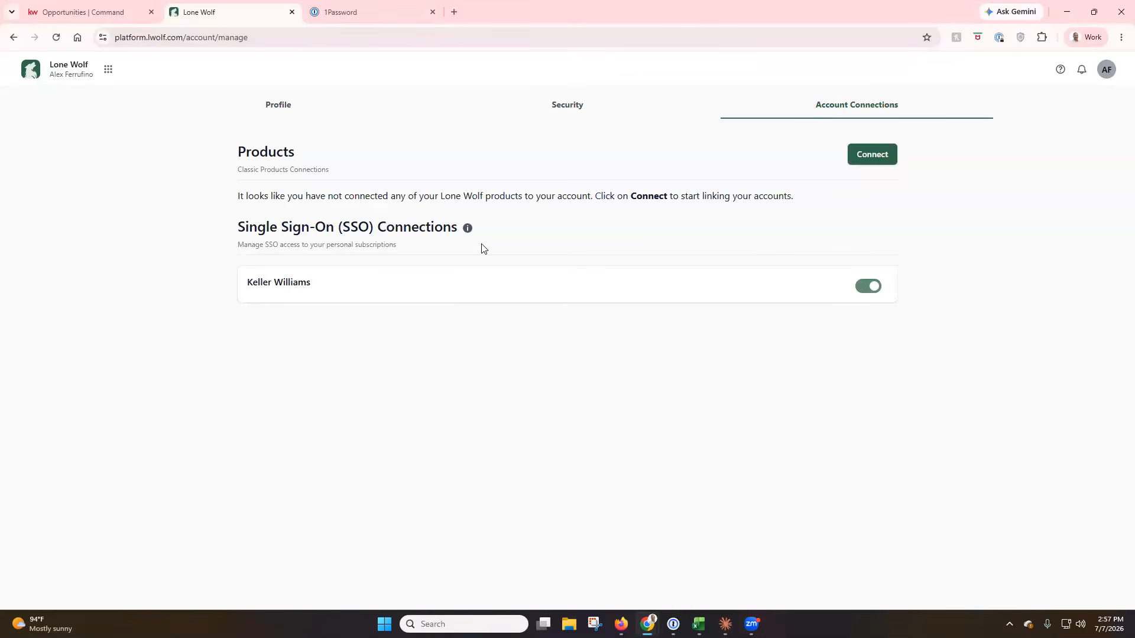
mouse_move(467, 229)
click(863, 163)
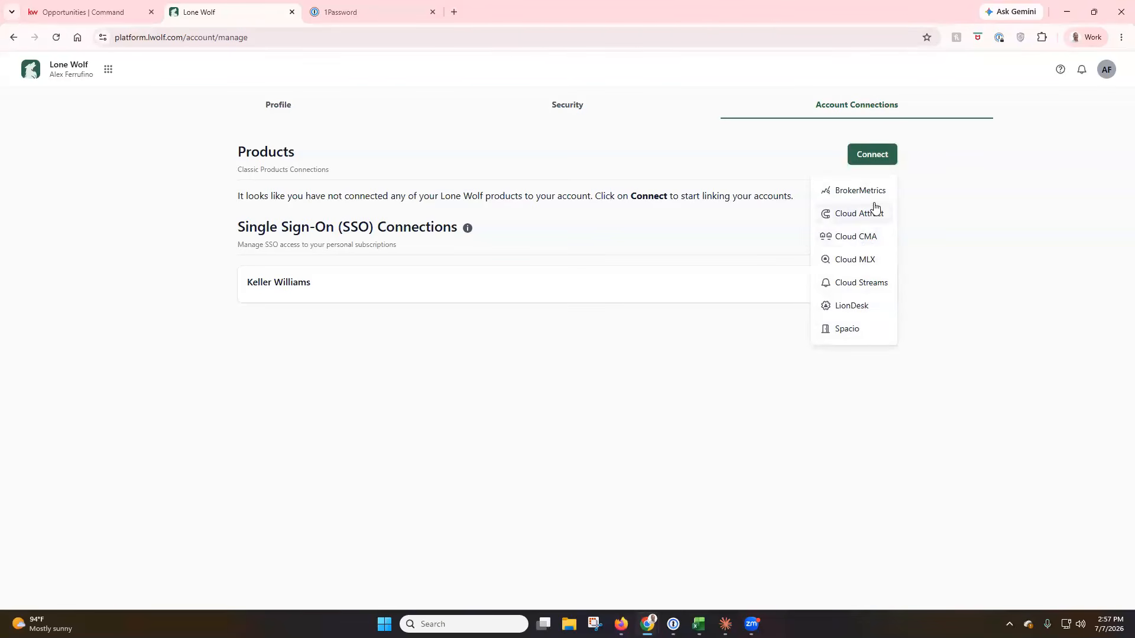
click(947, 212)
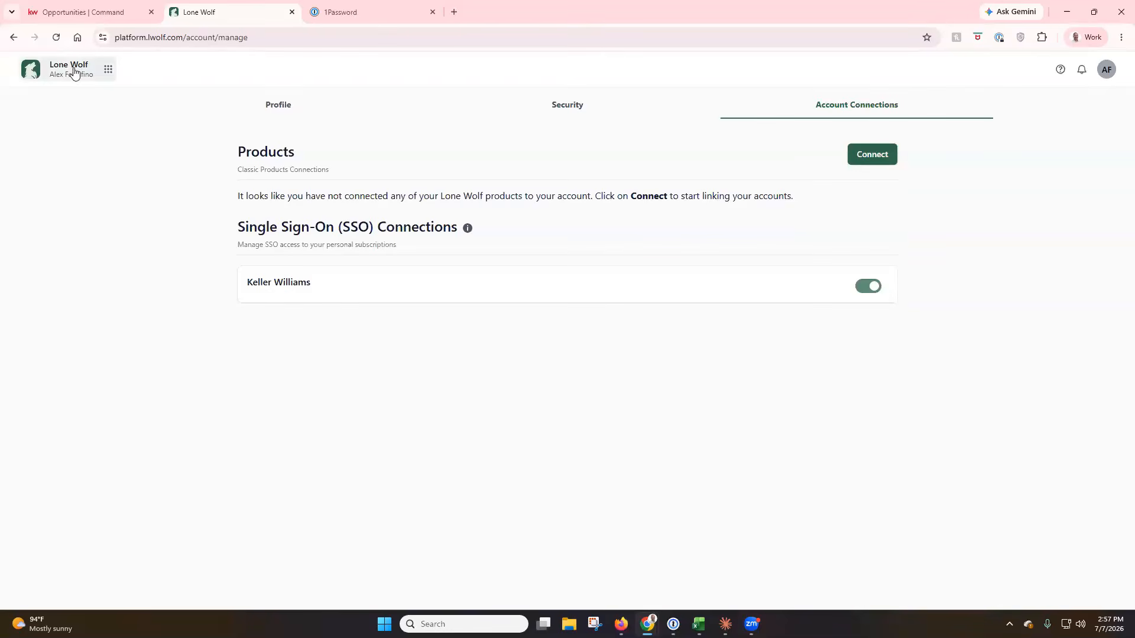
click(83, 73)
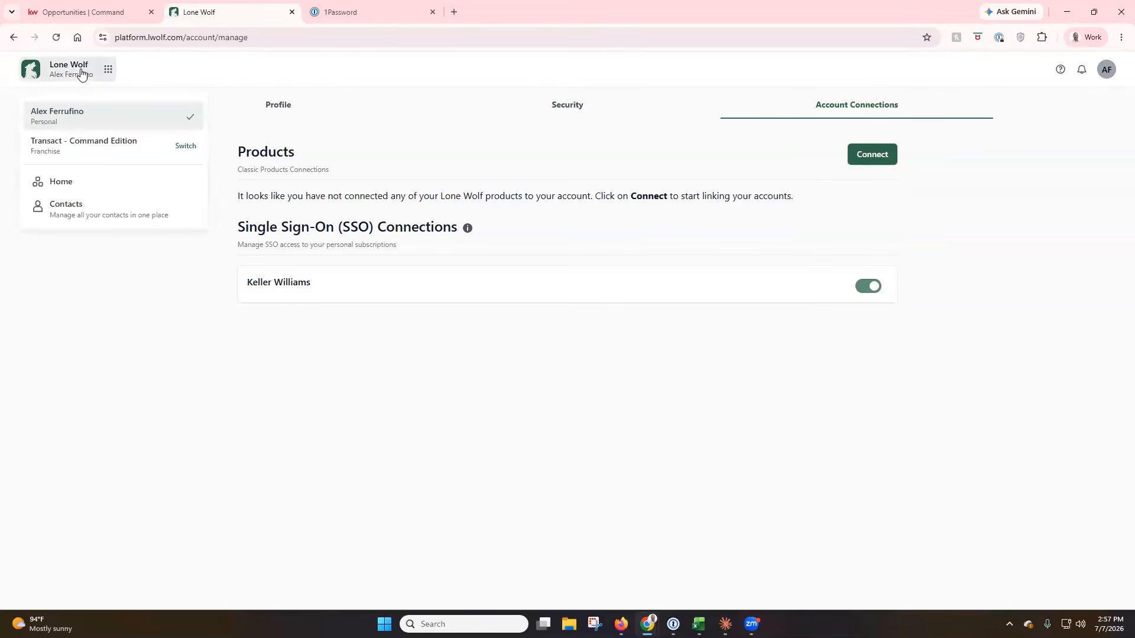
click(70, 150)
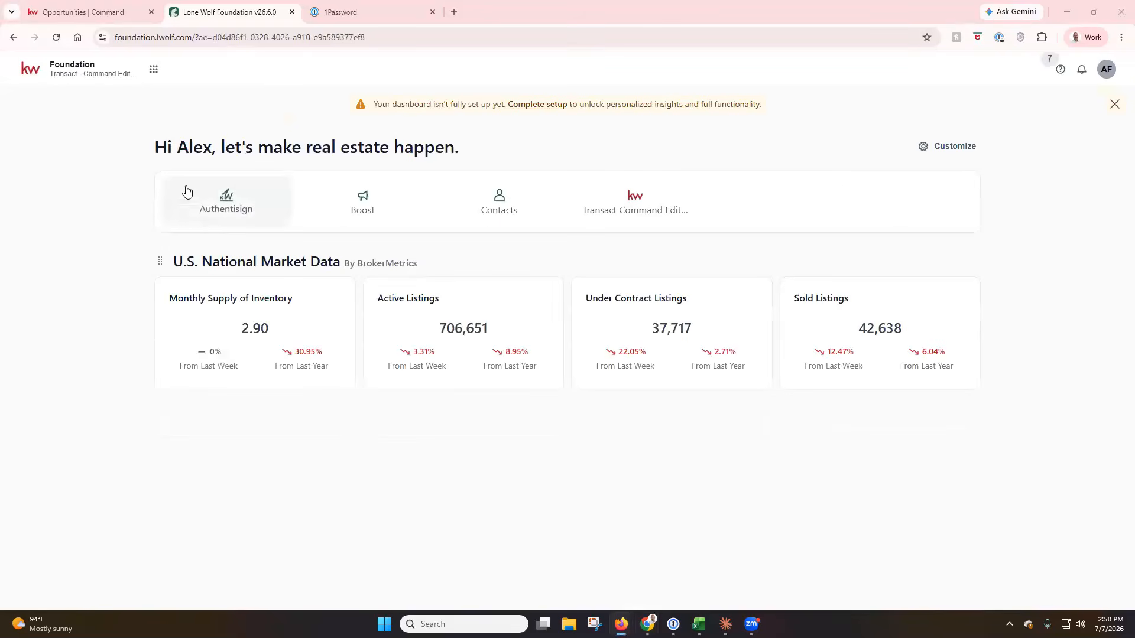
In Transact Command Edition, resend the 123 Main Street listing agreement signing to the seller.
click(153, 70)
click(103, 278)
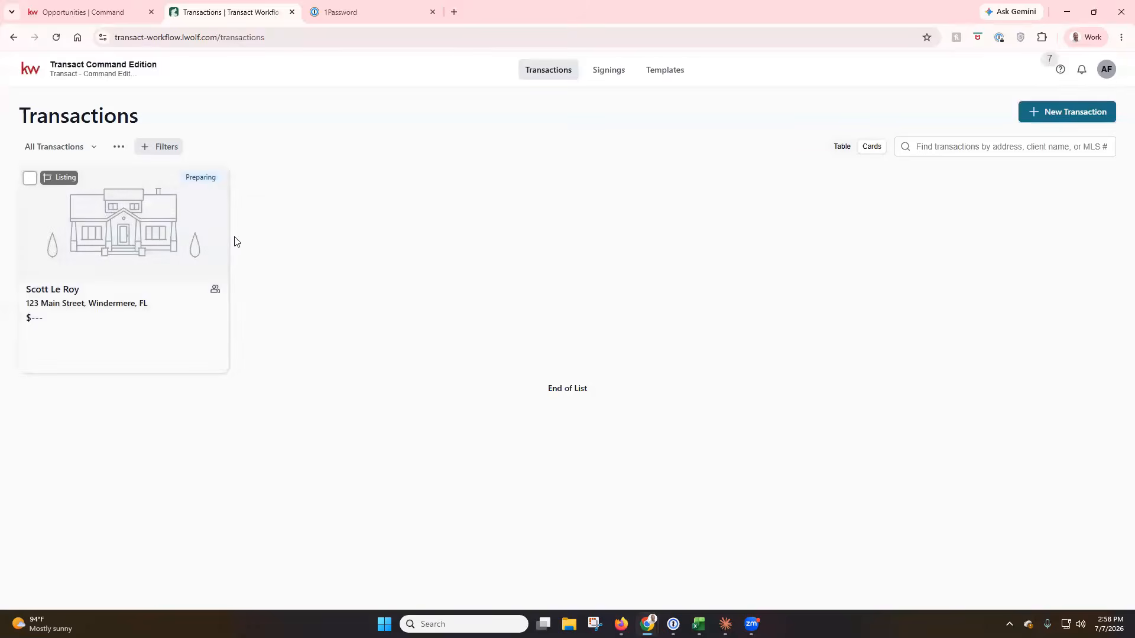
click(219, 247)
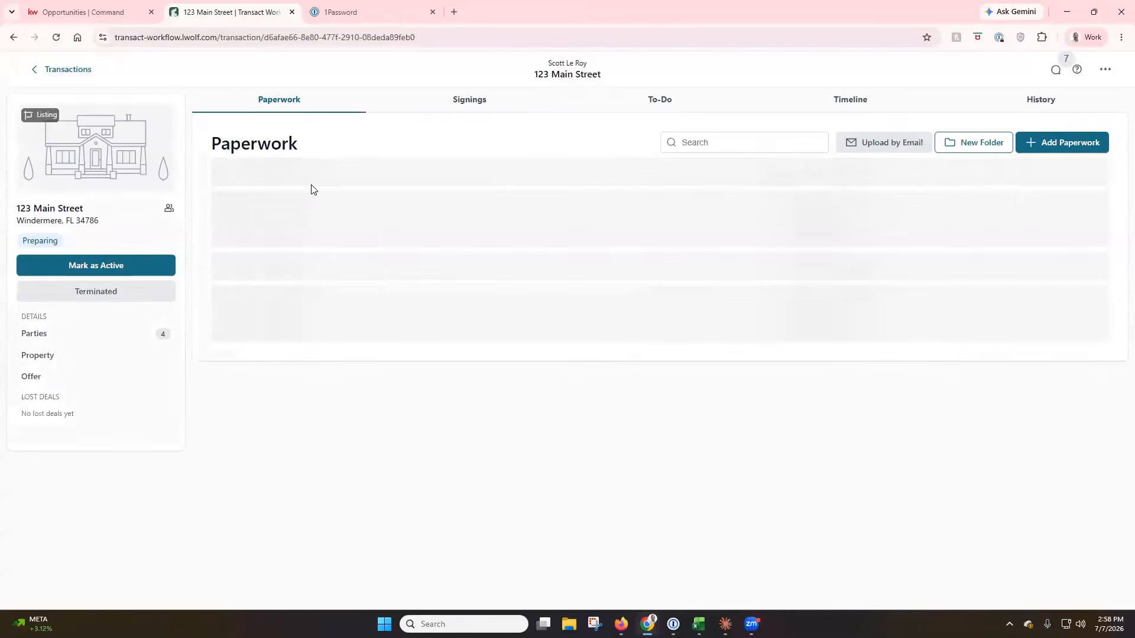
click(485, 101)
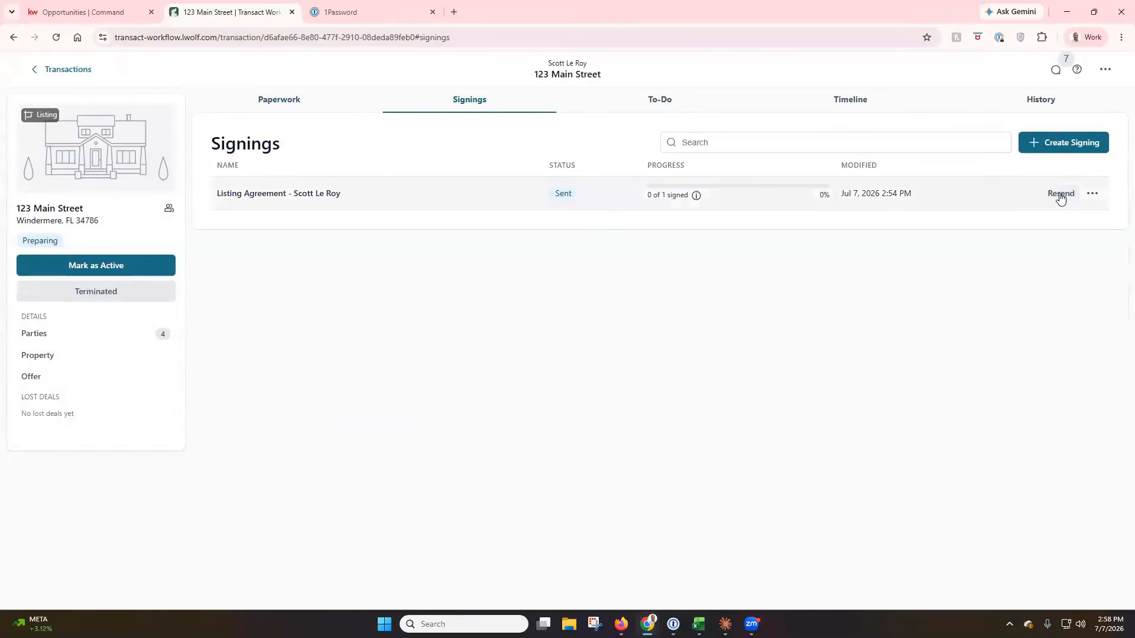
click(1061, 195)
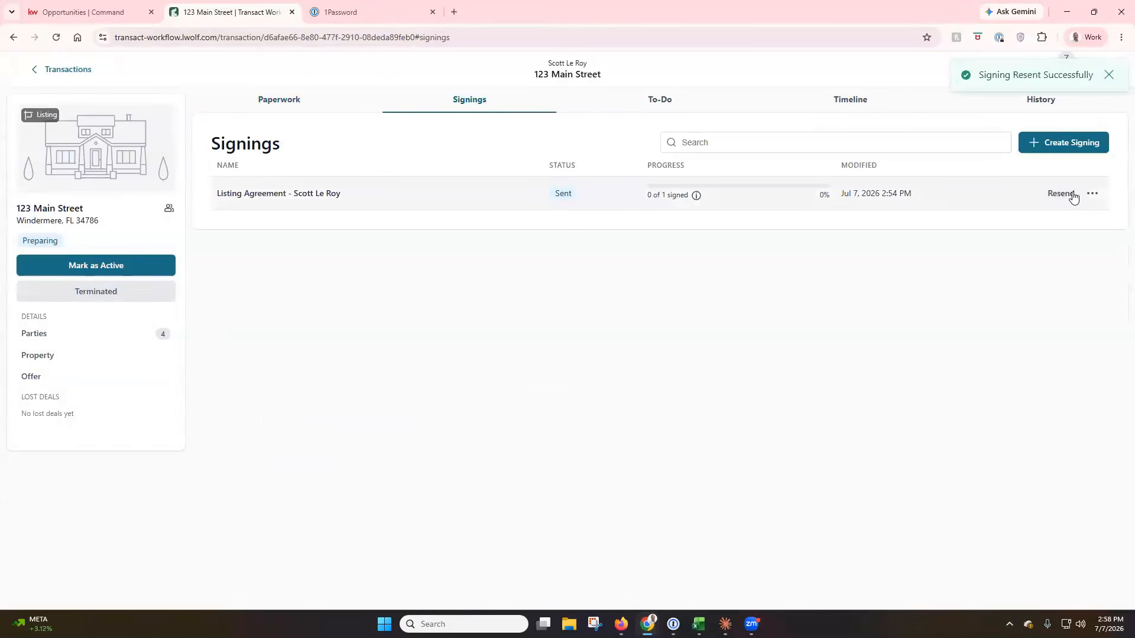
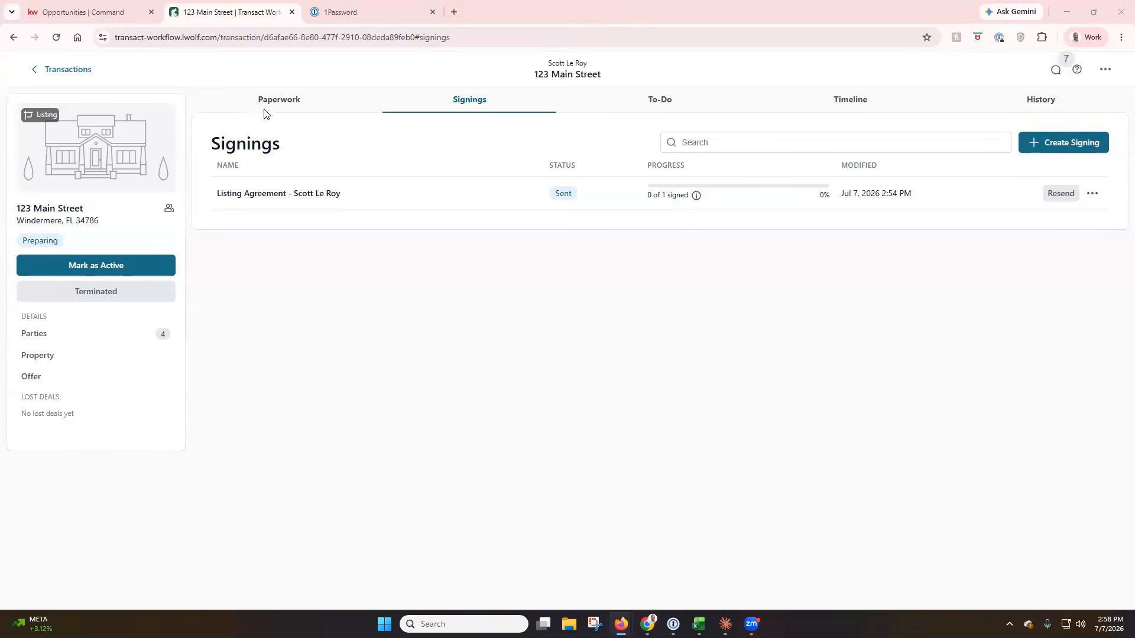
On the Command opportunity Documents checklist, browse the MLS Sheet file choices and extra document options.
mouse_move(109, 13)
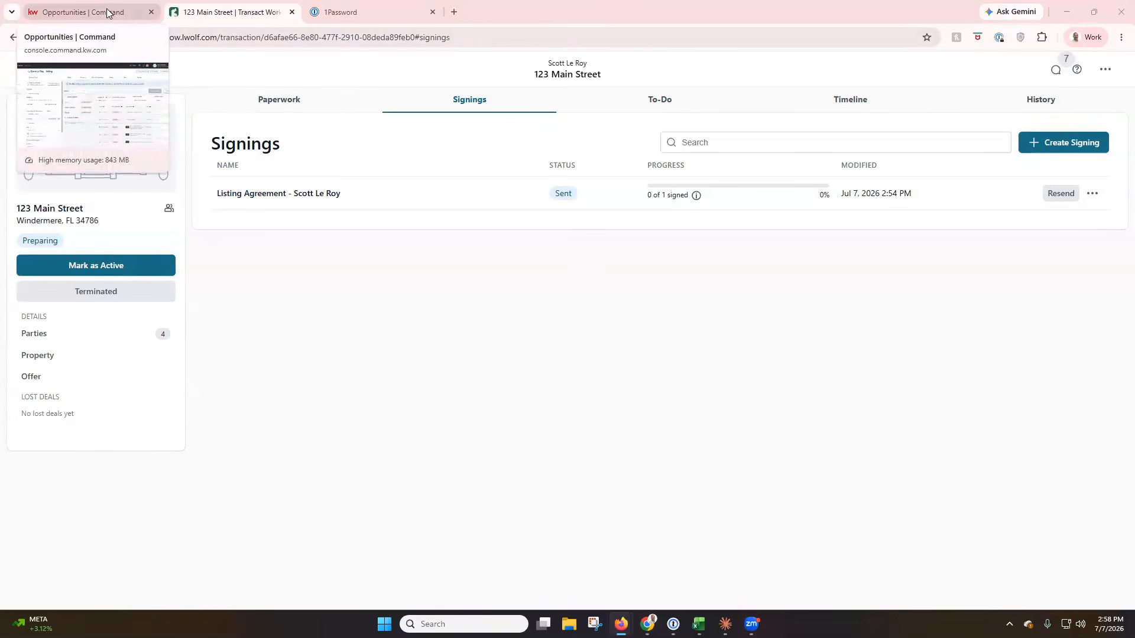
click(108, 12)
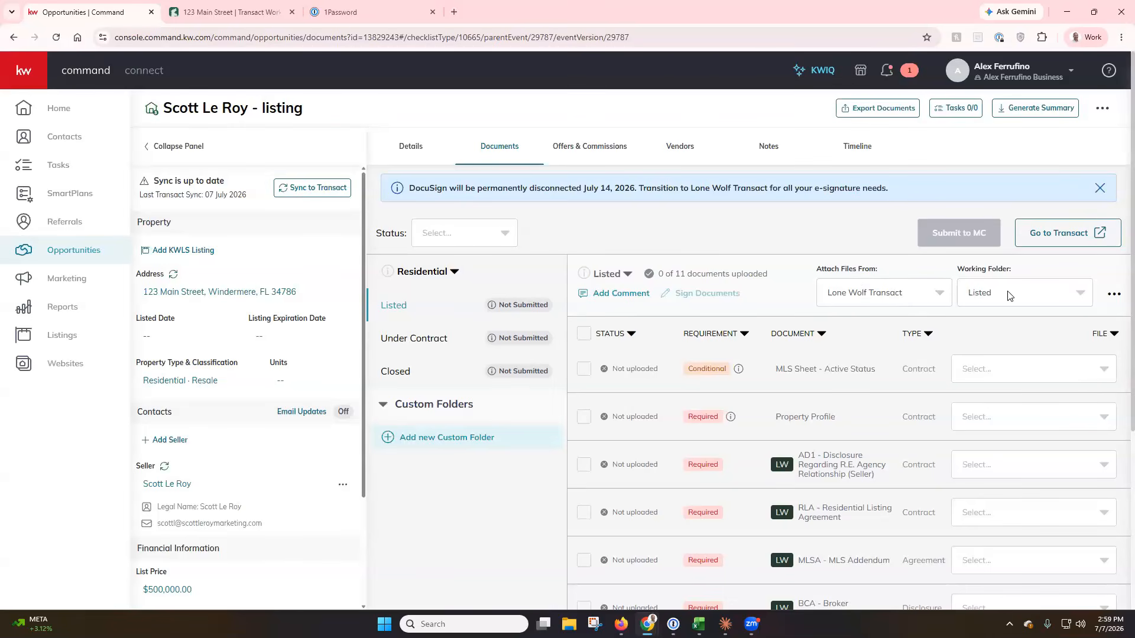
click(1093, 376)
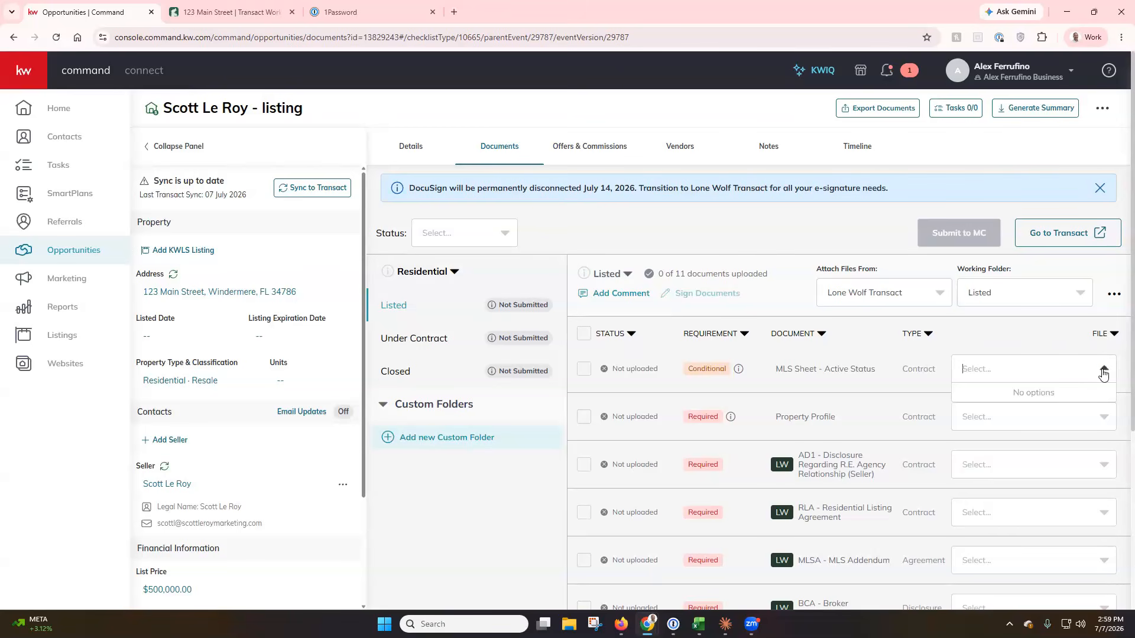
click(1079, 373)
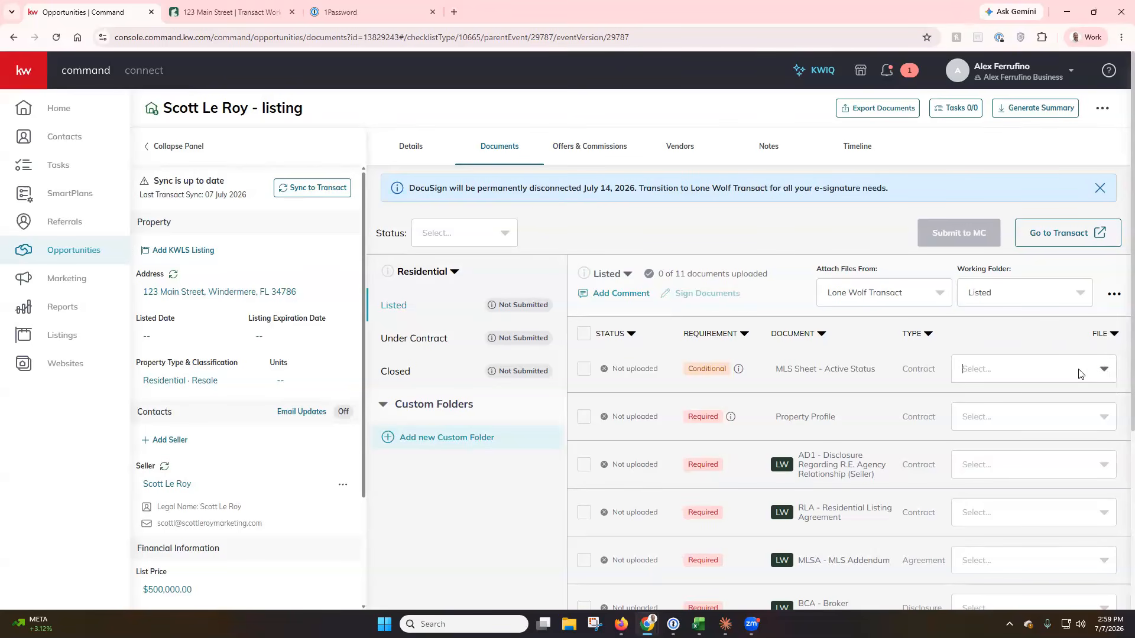
click(1116, 297)
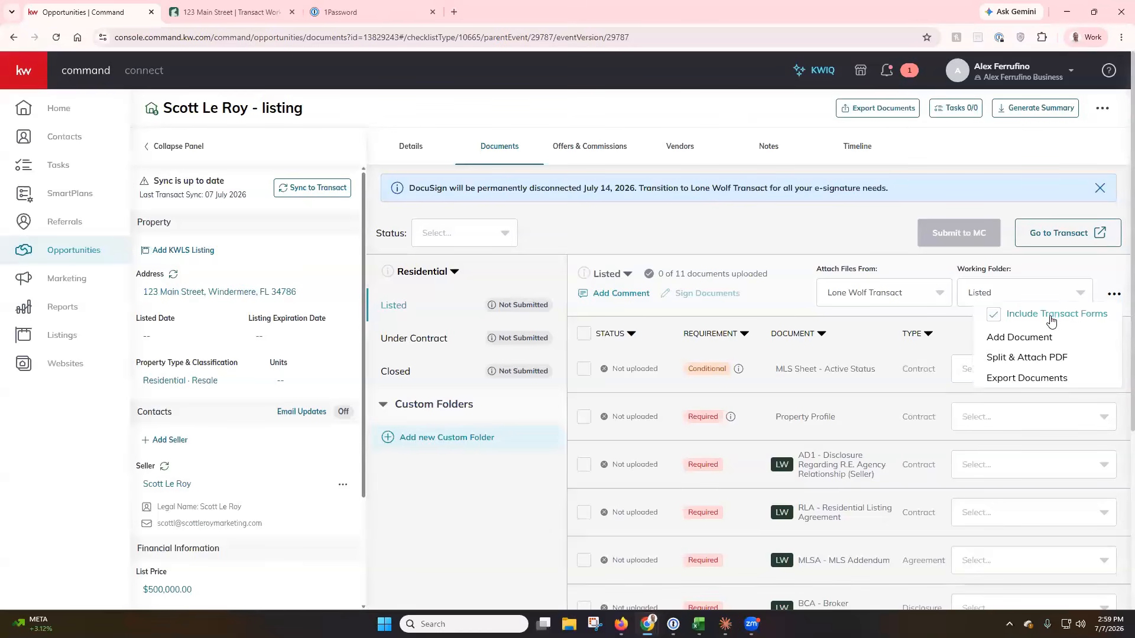
click(1070, 371)
click(1094, 370)
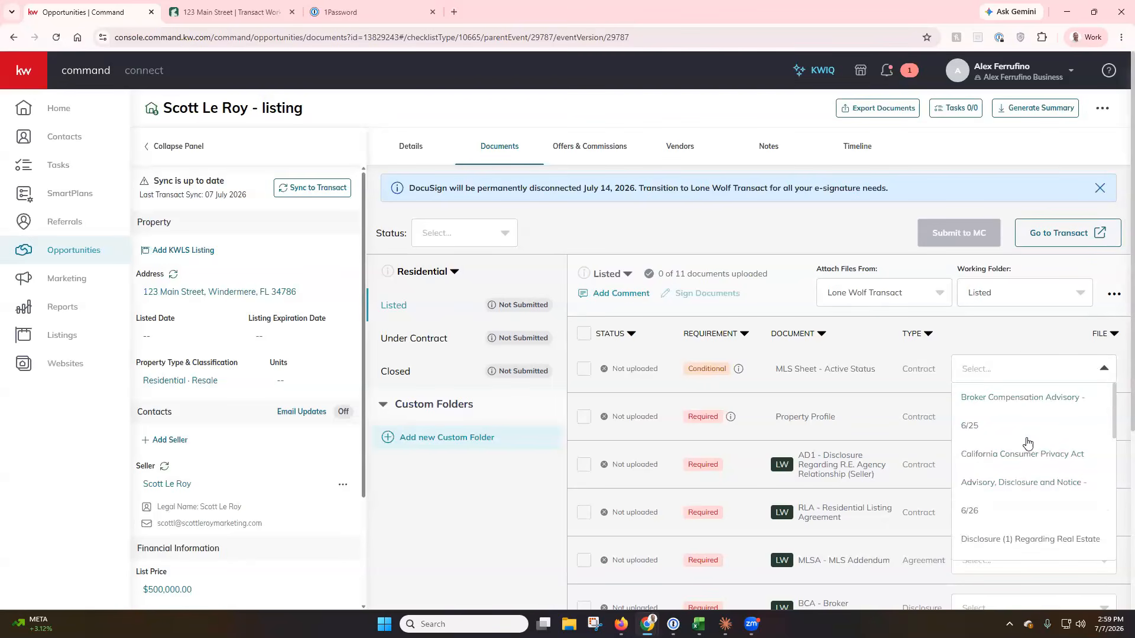
click(1116, 298)
click(1115, 296)
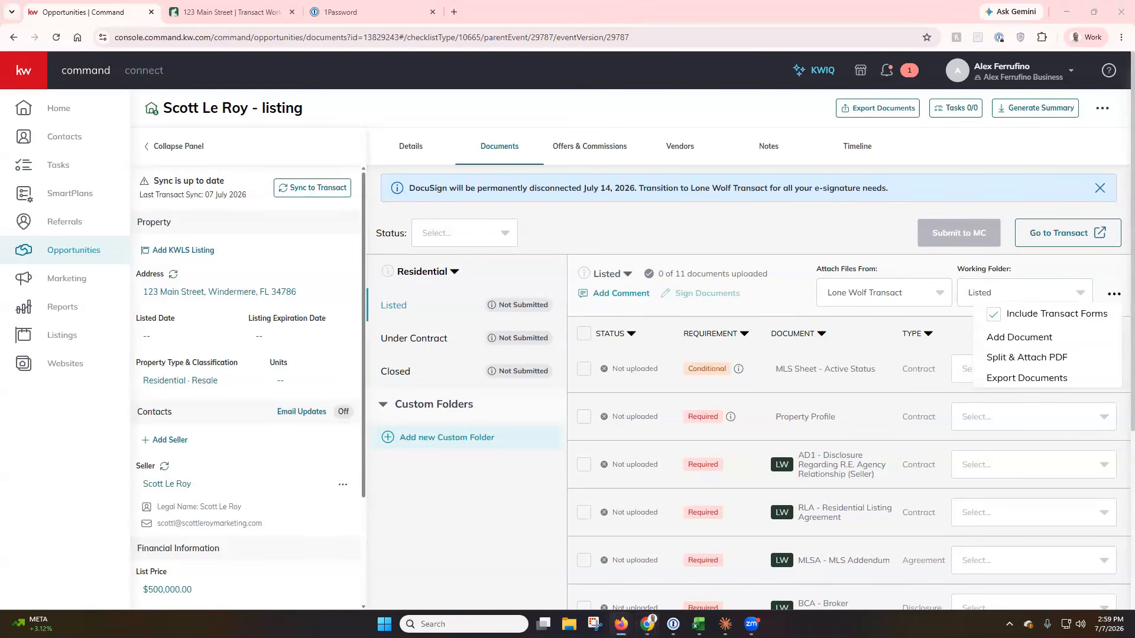
click(952, 335)
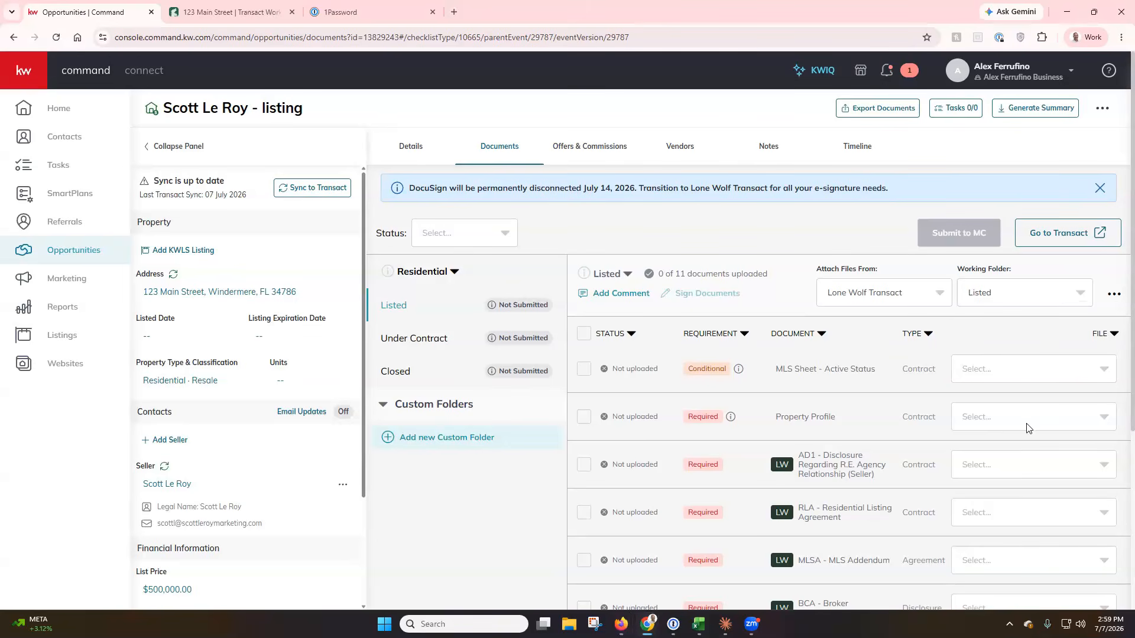
Attach Broker Compensation Advisory - 6/25 to MLS Sheet - Active Status, then return to the dashboard.
click(1061, 377)
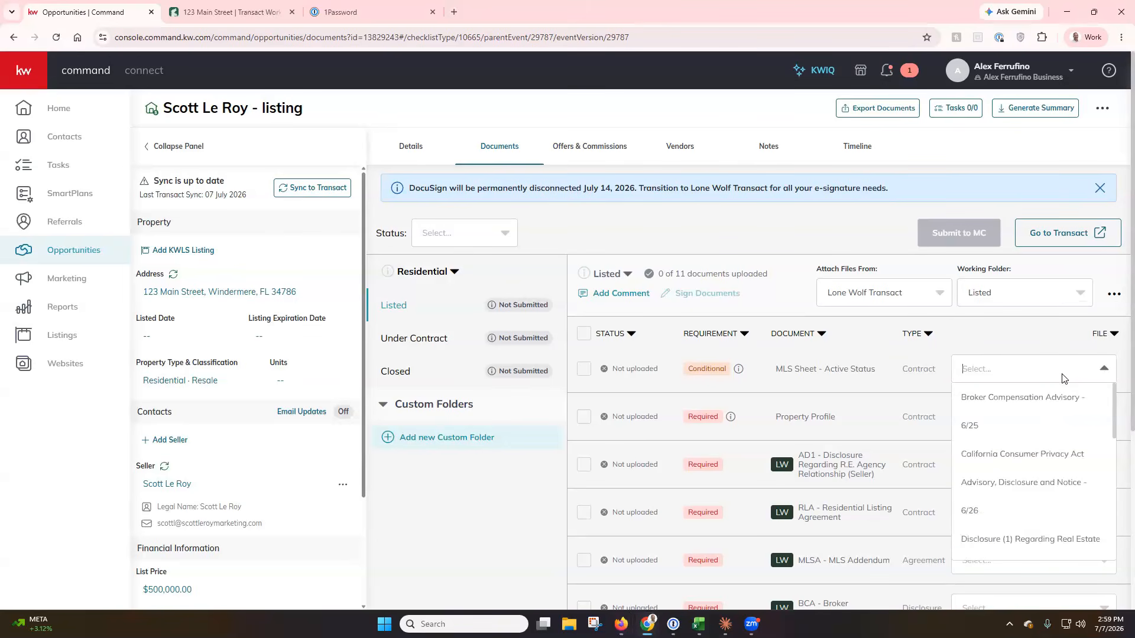
click(1024, 402)
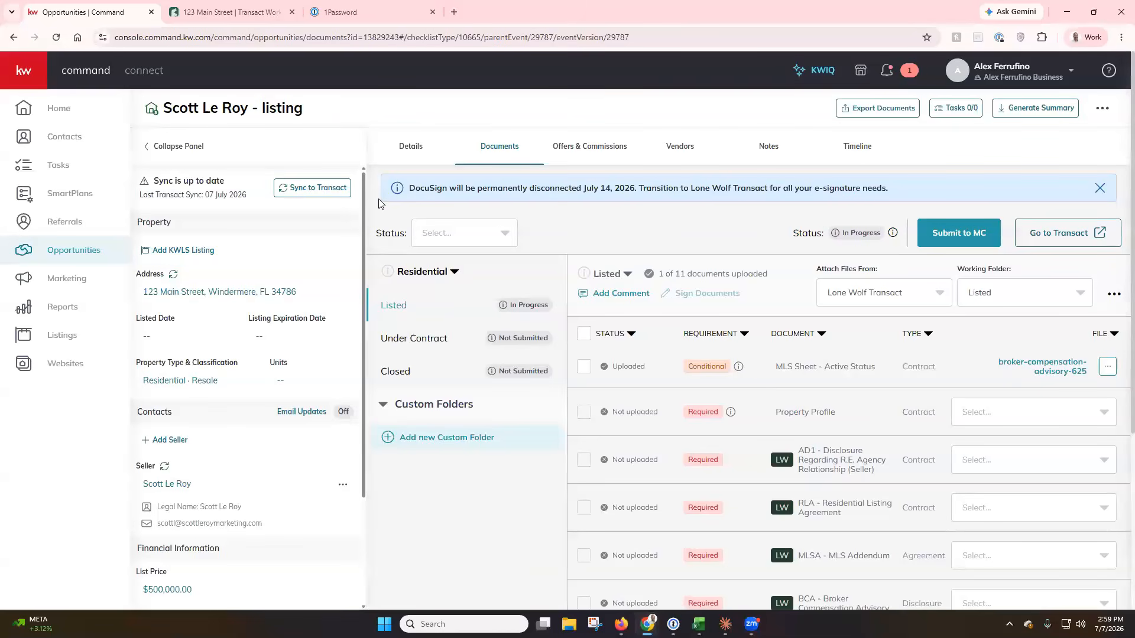
click(82, 72)
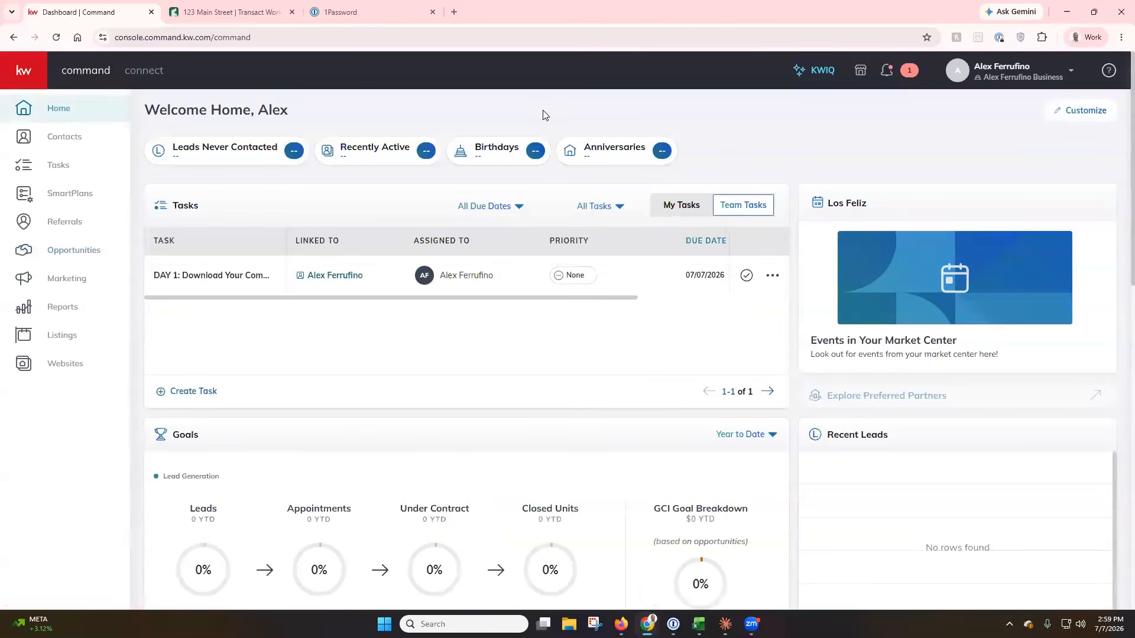
Confirm Lone Wolf shows Connected under Connected Apps in Settings, then view Opportunities pipelines.
click(1016, 72)
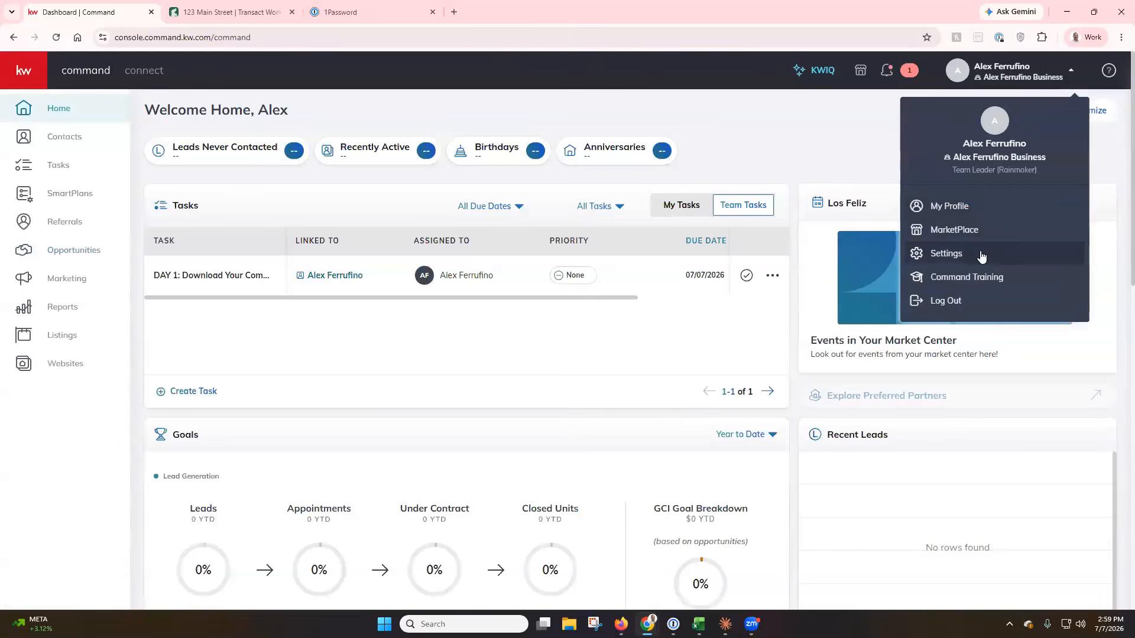
click(946, 253)
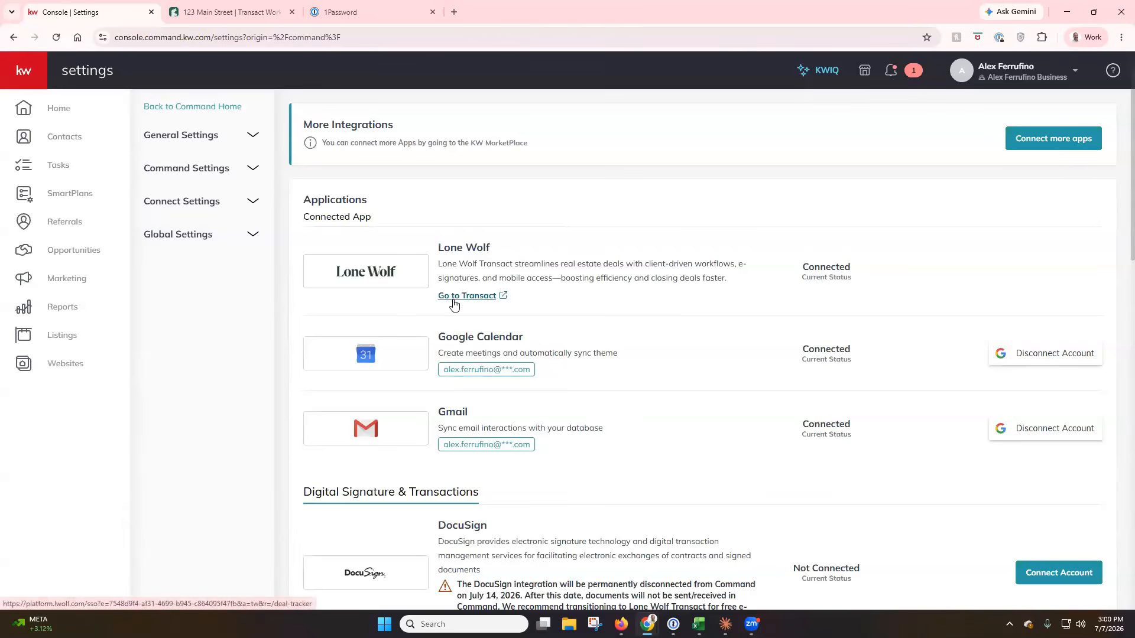
click(86, 251)
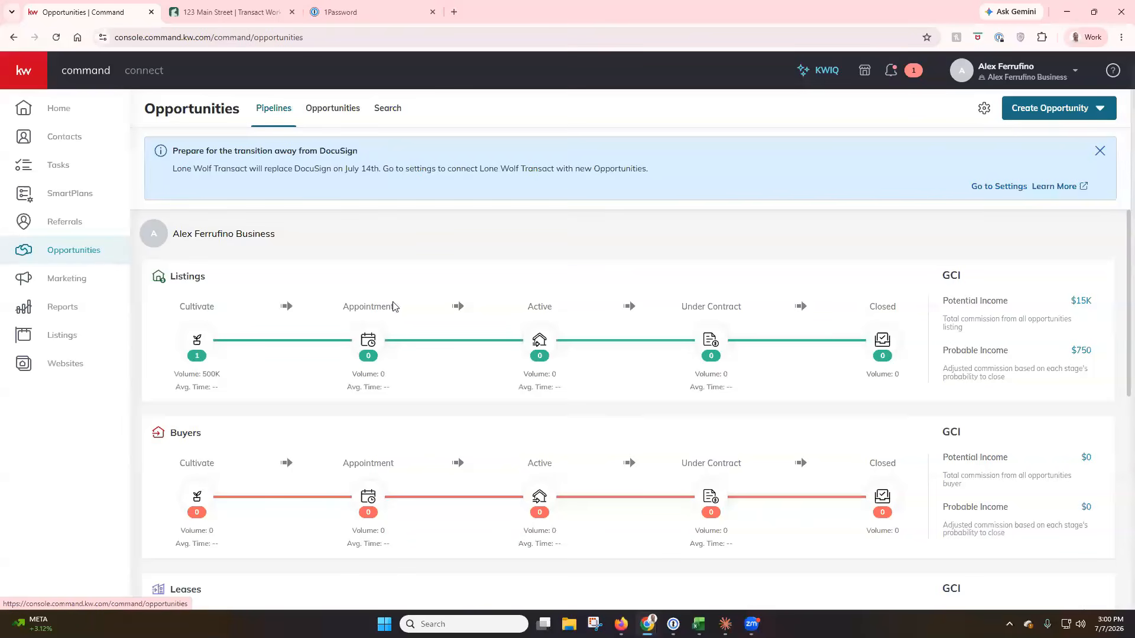
From the Cultivate listing's Documents tab, jump to the 123 Main Street transaction in Transact.
click(1085, 118)
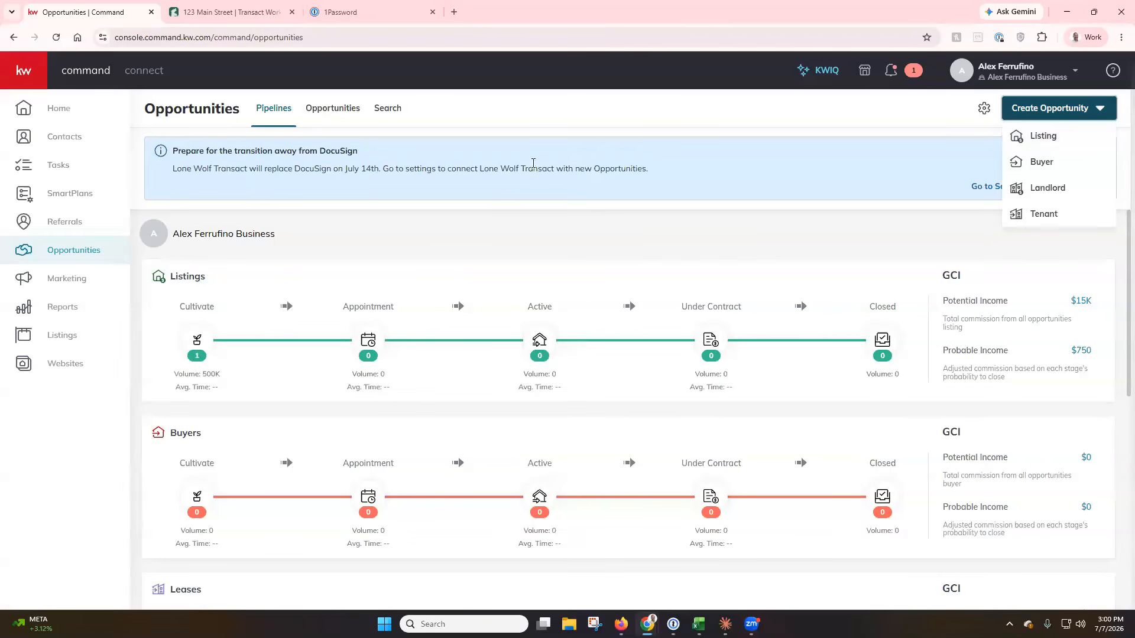
click(199, 341)
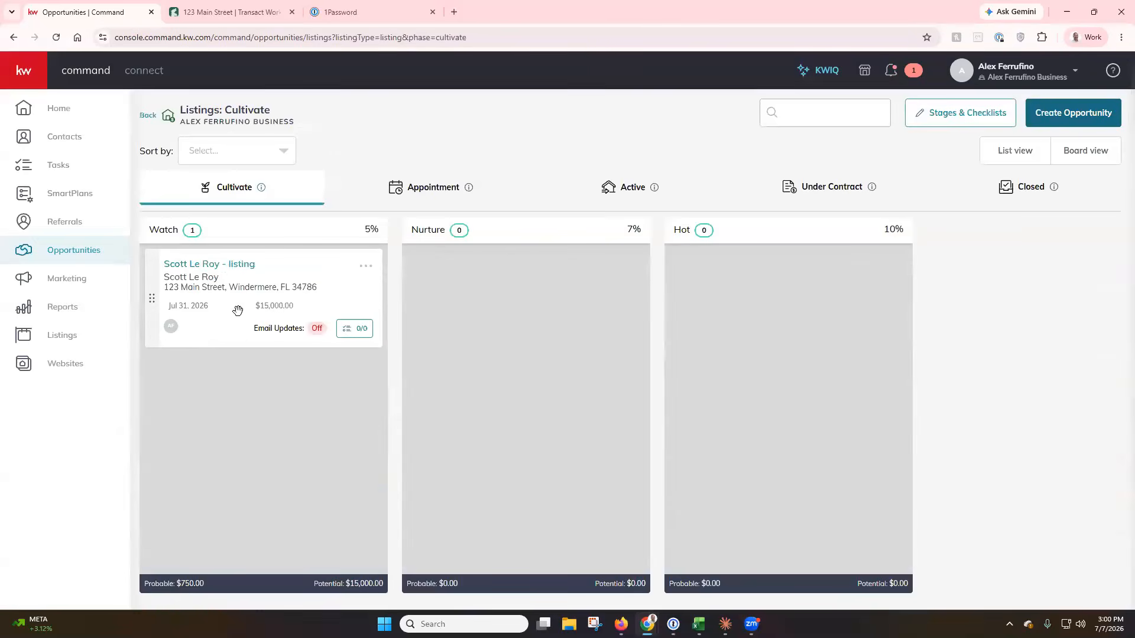
click(228, 267)
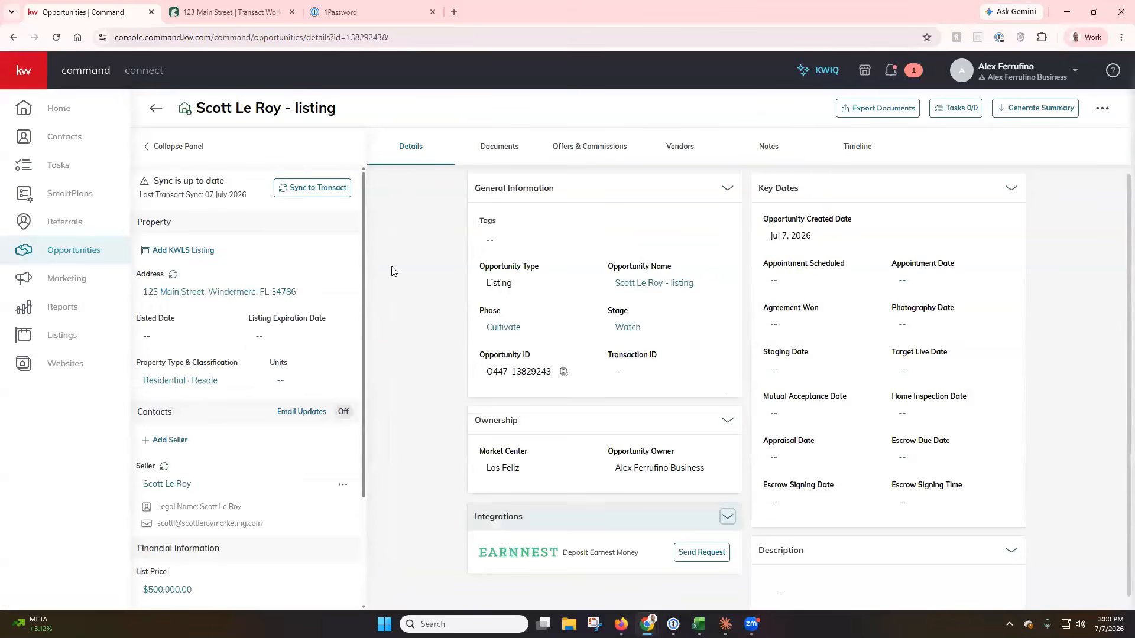
click(487, 157)
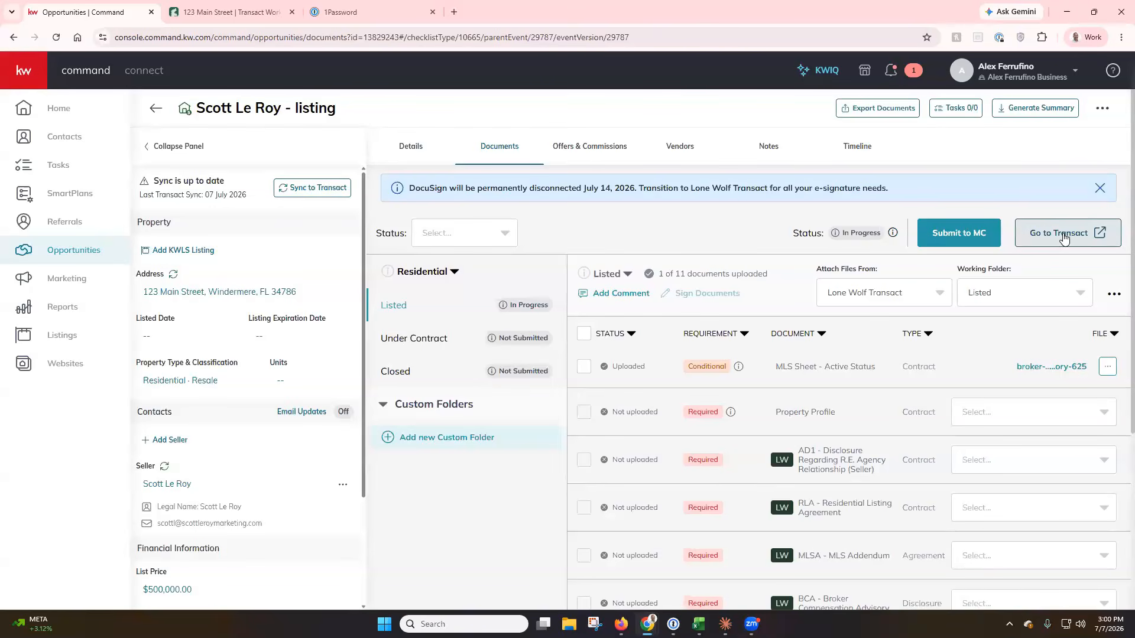
click(1063, 236)
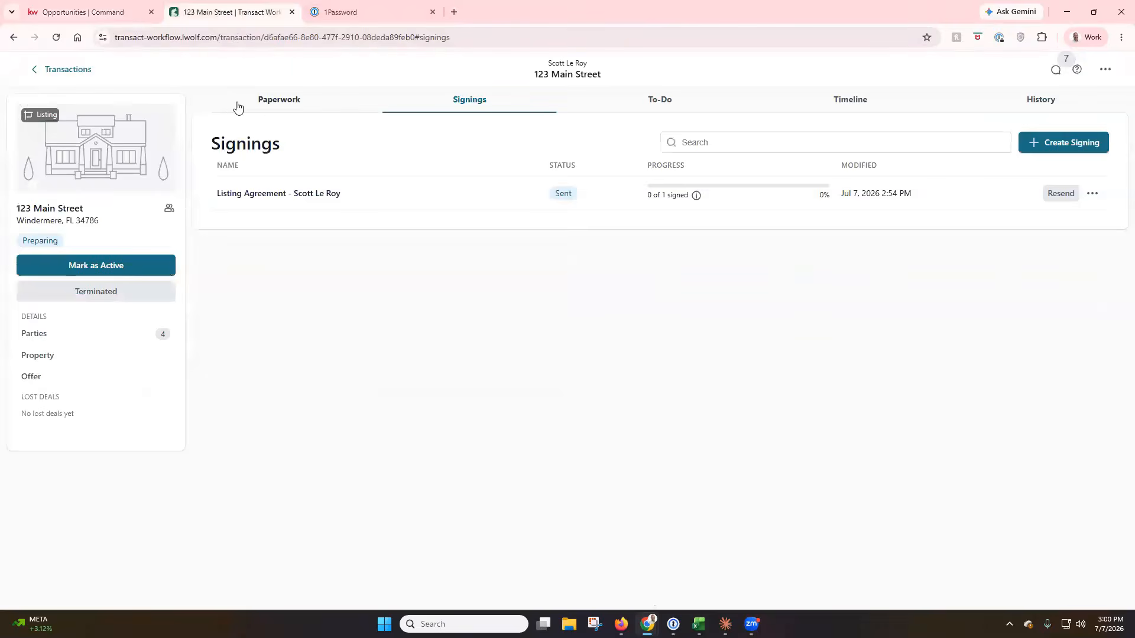
Look through the Paperwork, Signings, To-Do, Timeline and History tabs, then go back to Transactions.
click(268, 103)
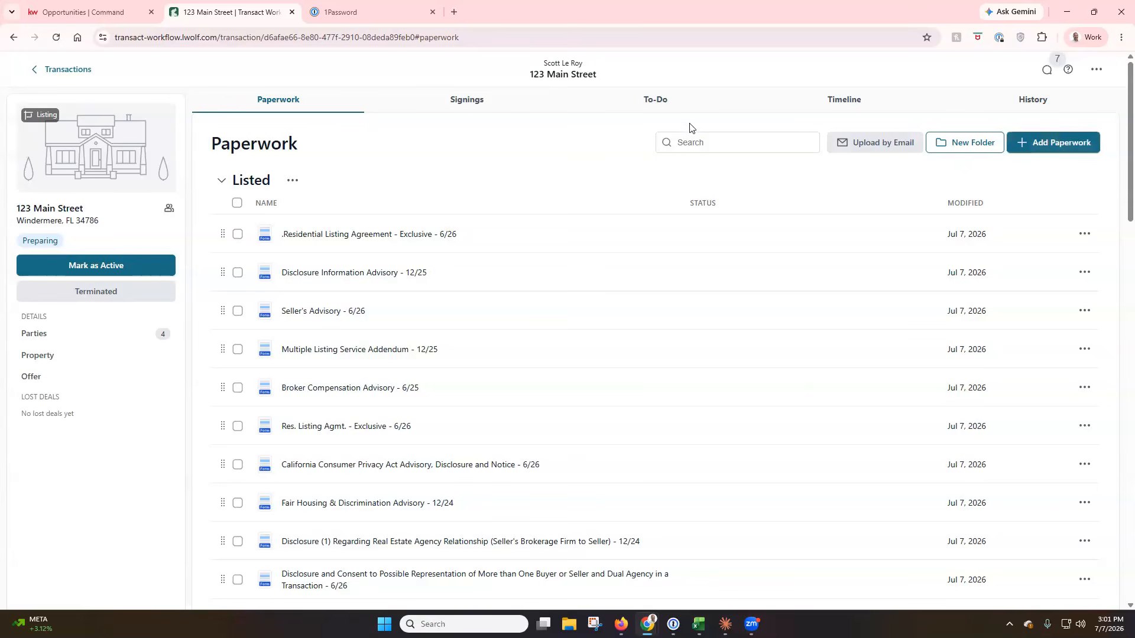
click(472, 101)
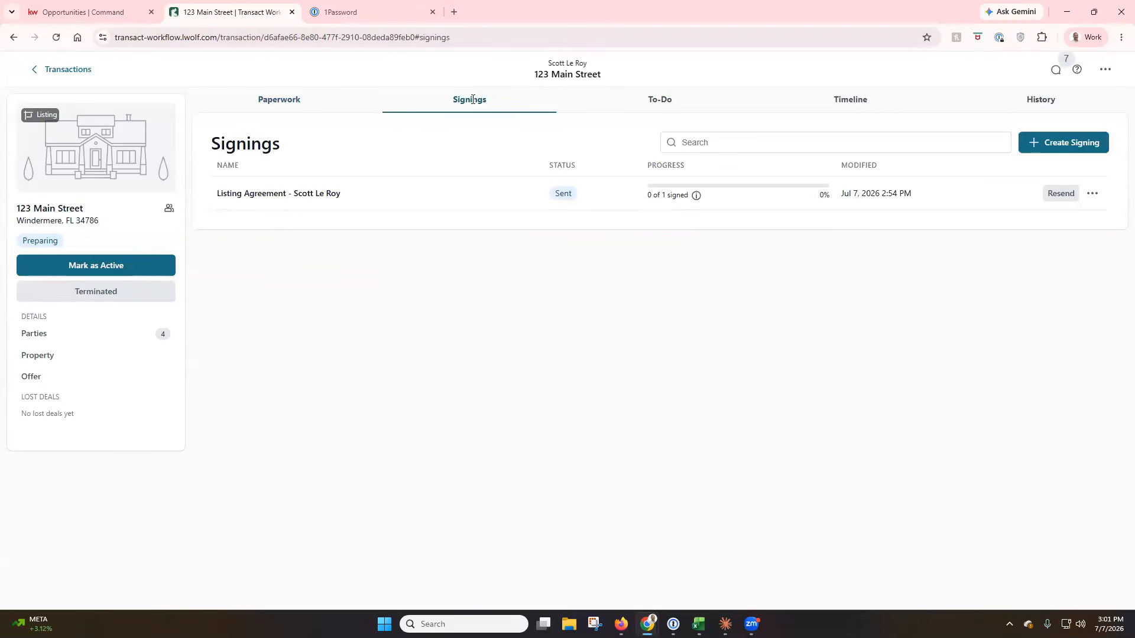
click(649, 101)
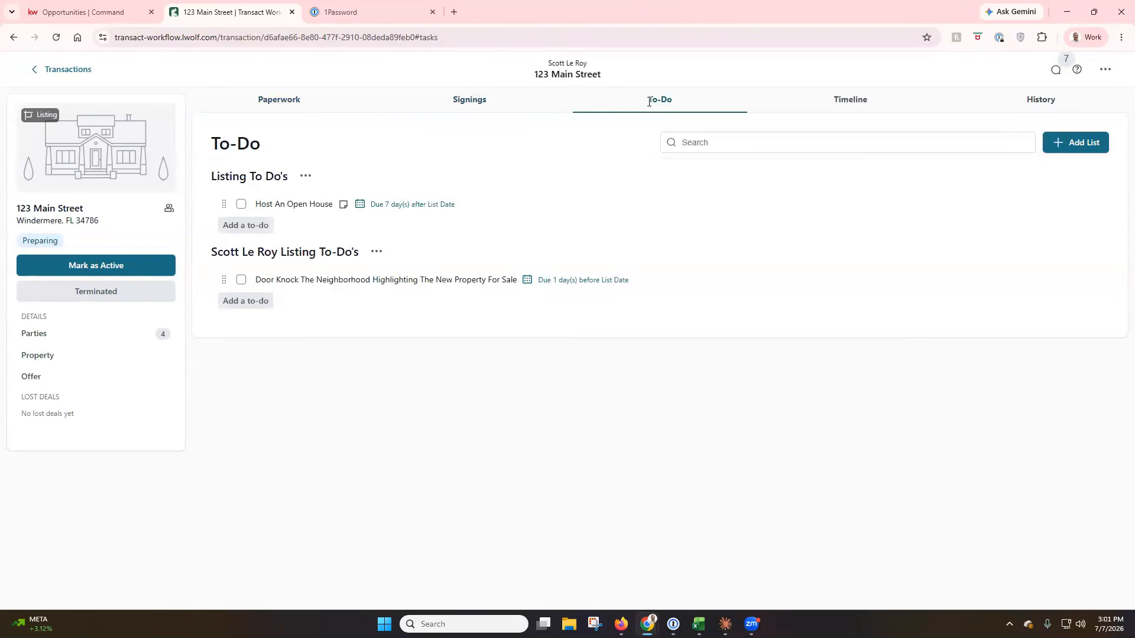
click(851, 101)
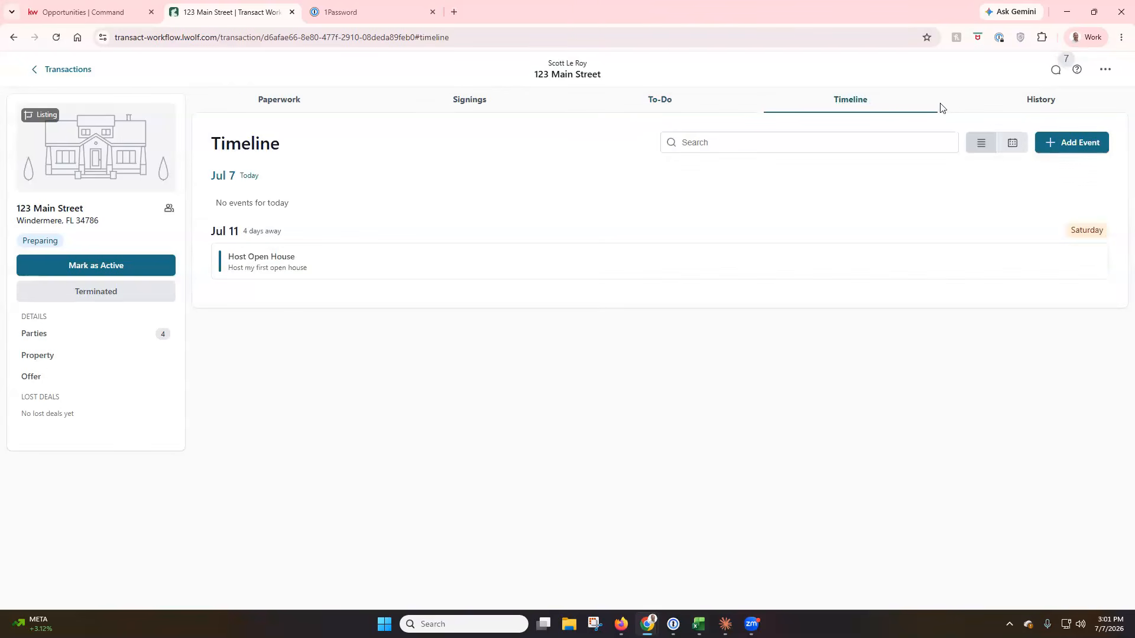
click(1033, 108)
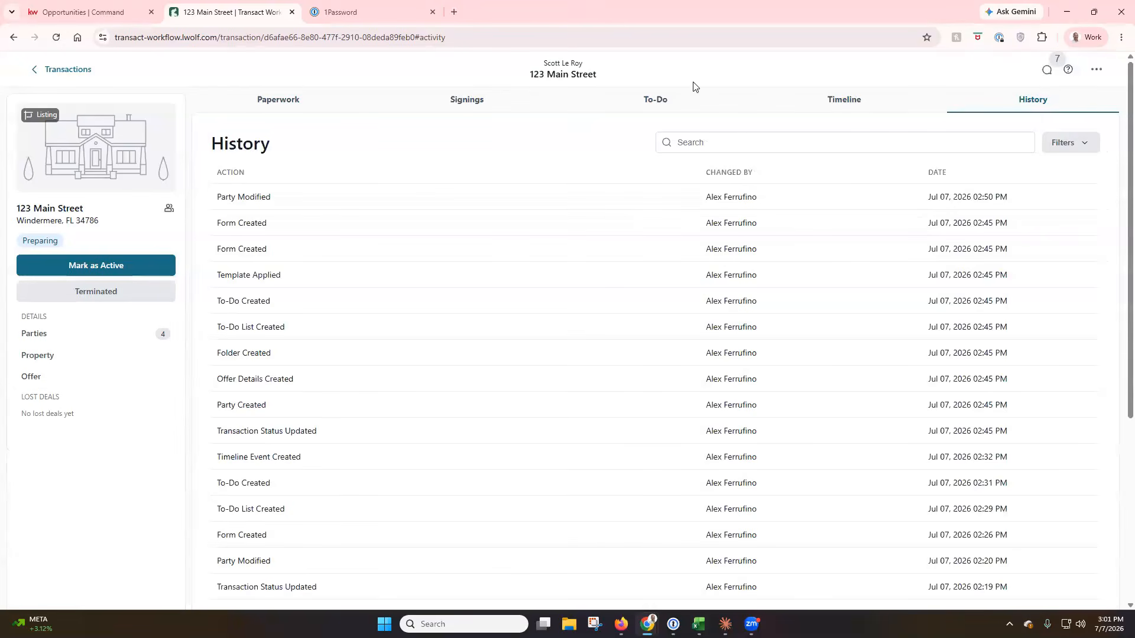
click(82, 69)
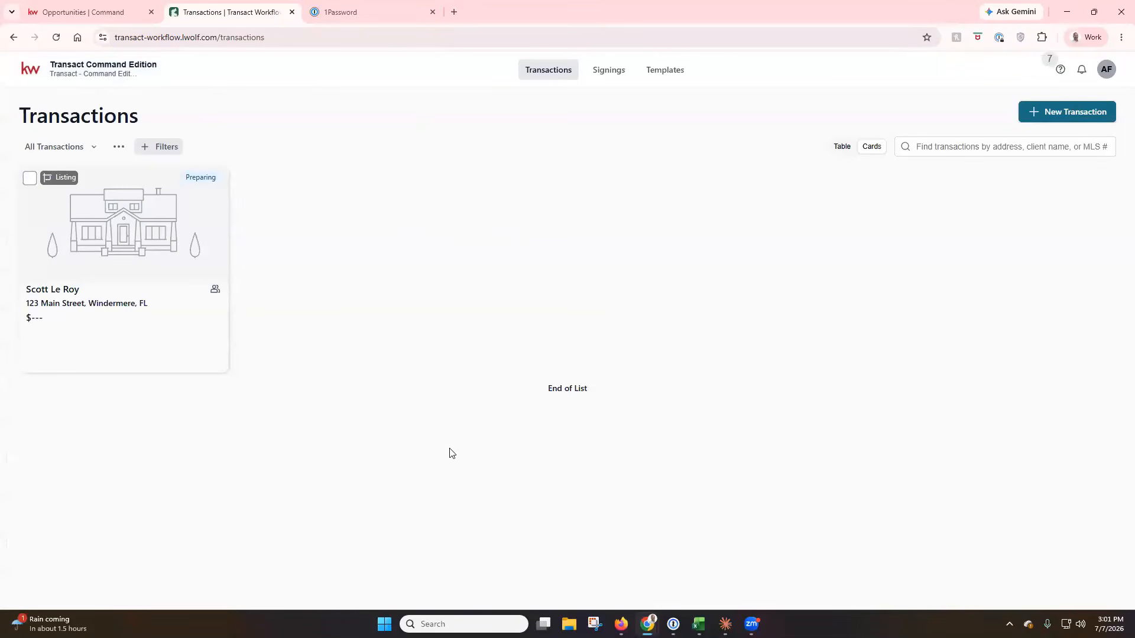
Browse the Signings and Templates lists, then return to the Transactions list.
click(626, 75)
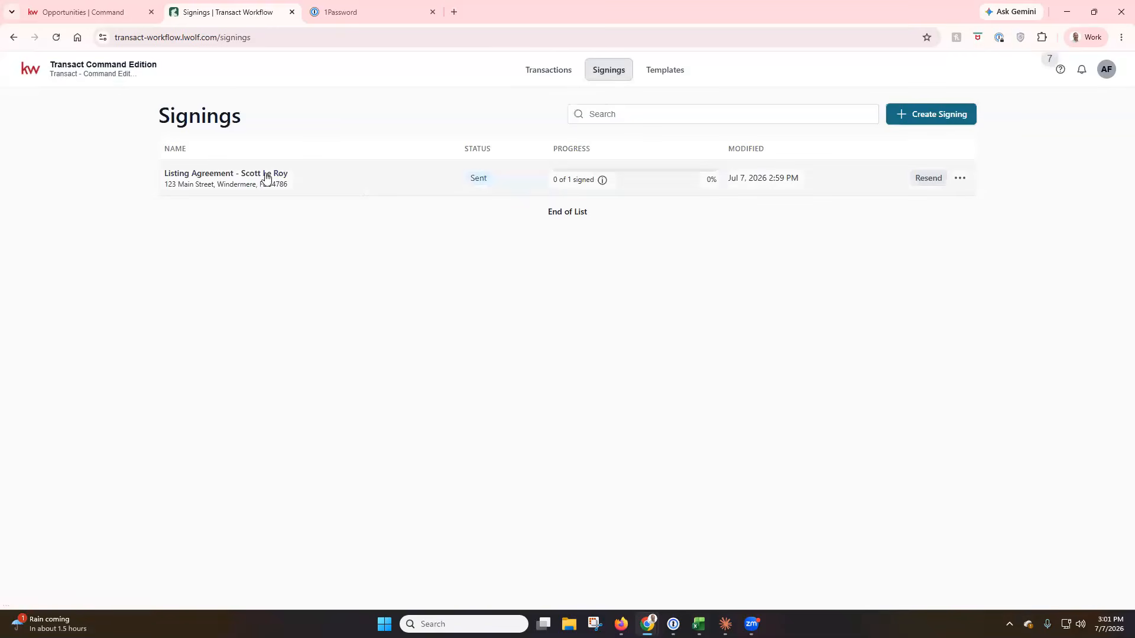
click(665, 75)
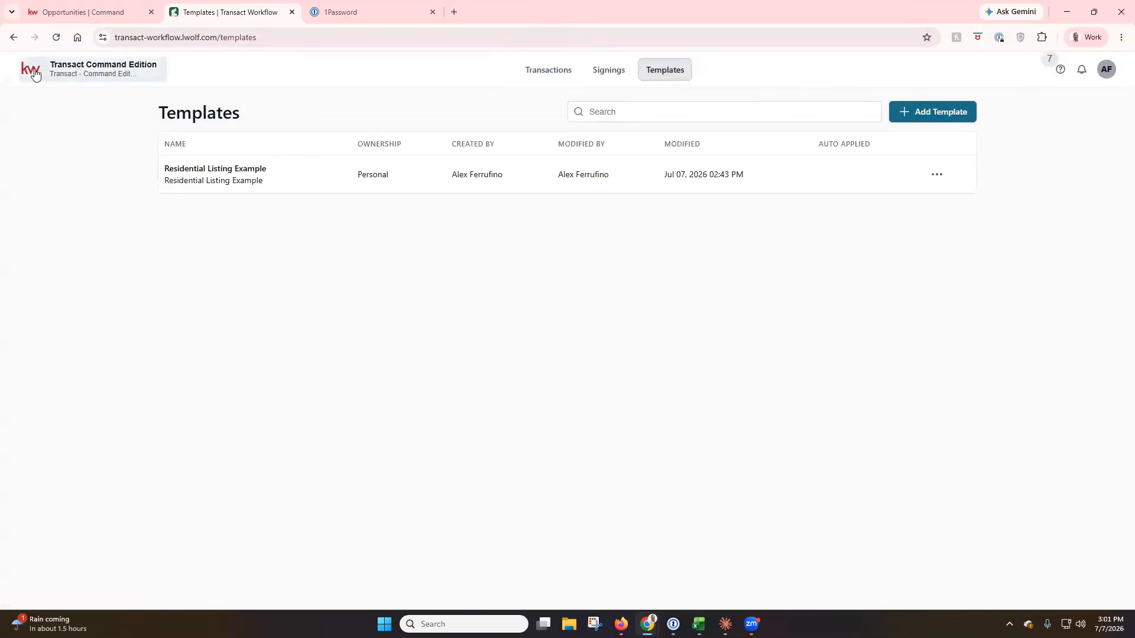
click(547, 76)
Select 123 Main Street's Residential Listing Agreement - Exclusive and open the seller's invitation email full screen.
click(165, 219)
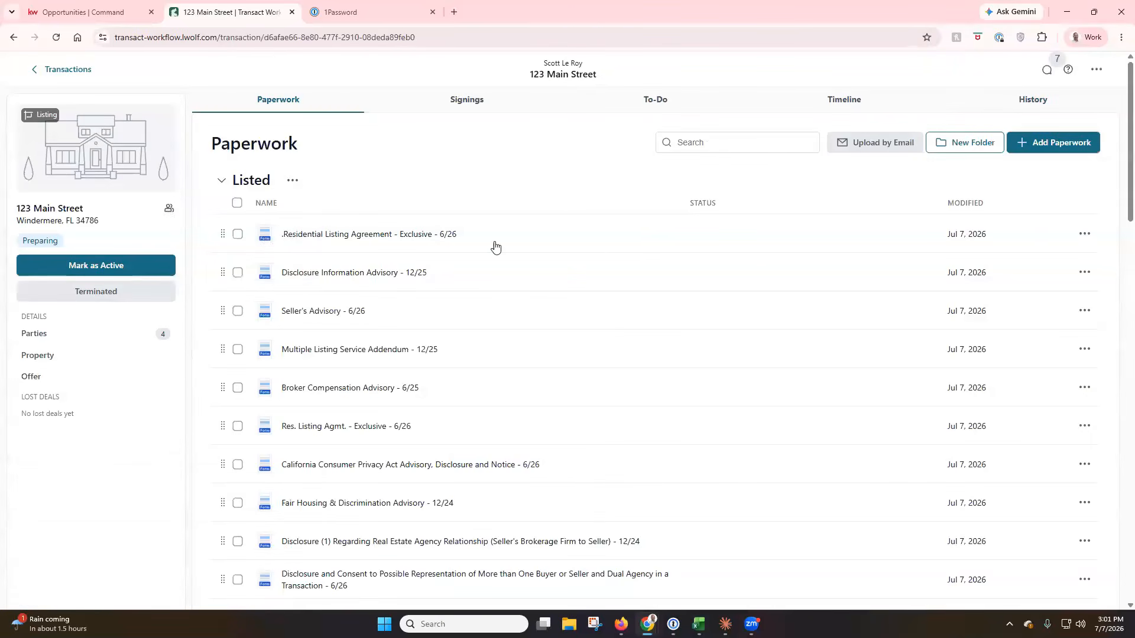
click(237, 235)
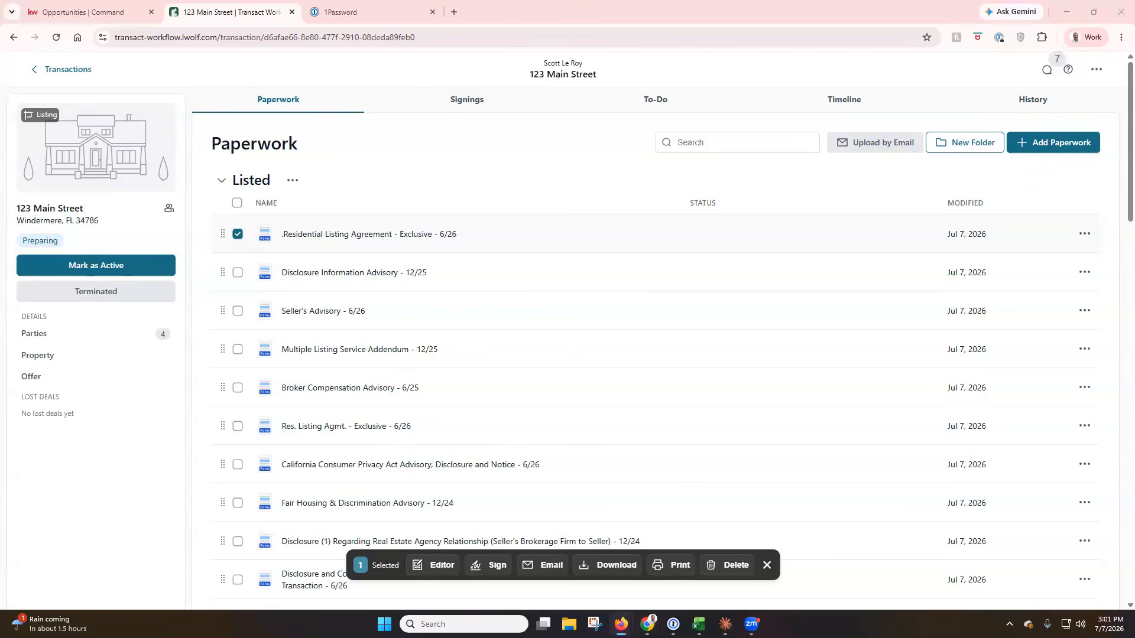
click(438, 88)
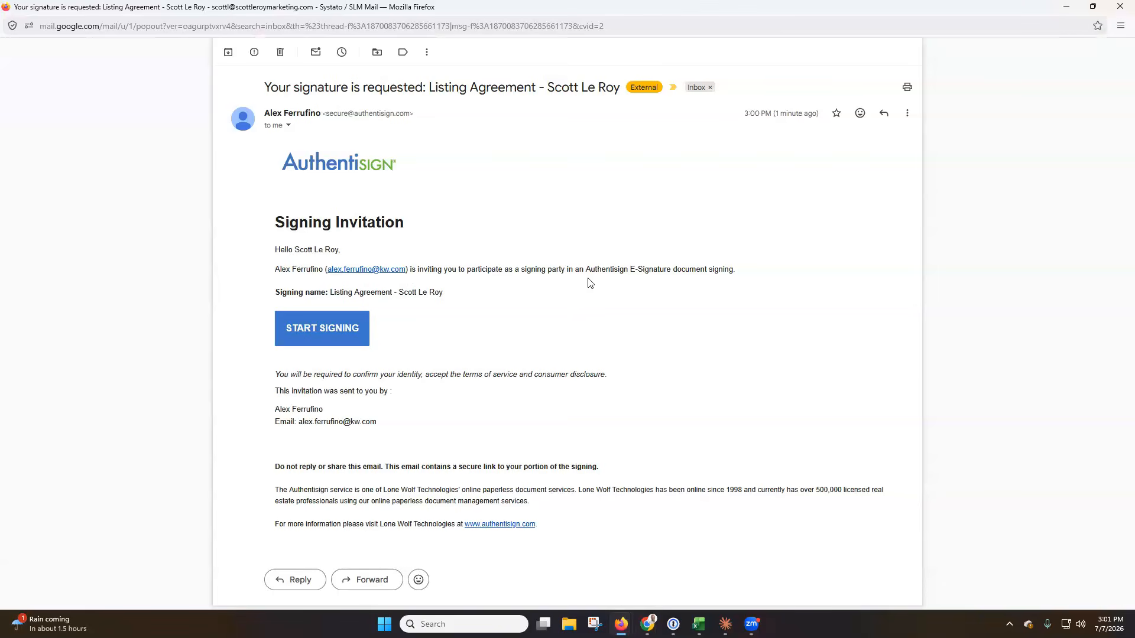
Launch the Residential Listing Agreement signing session from the invitation's START SIGNING button.
click(330, 339)
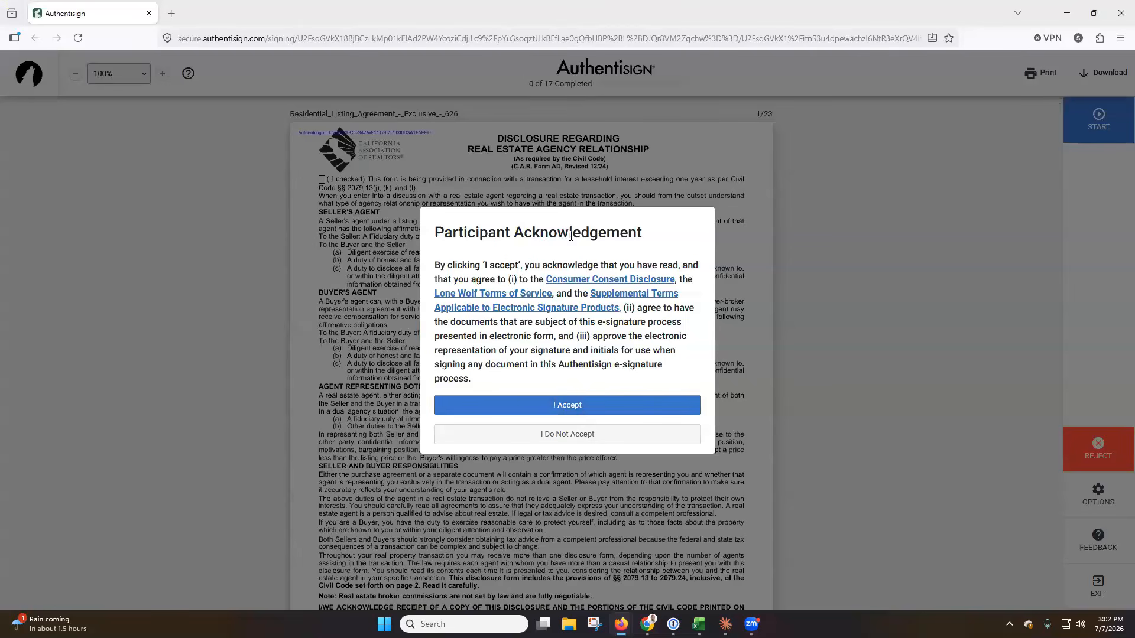
Accept the e-signature terms and initial every page of the listing agreement.
click(578, 408)
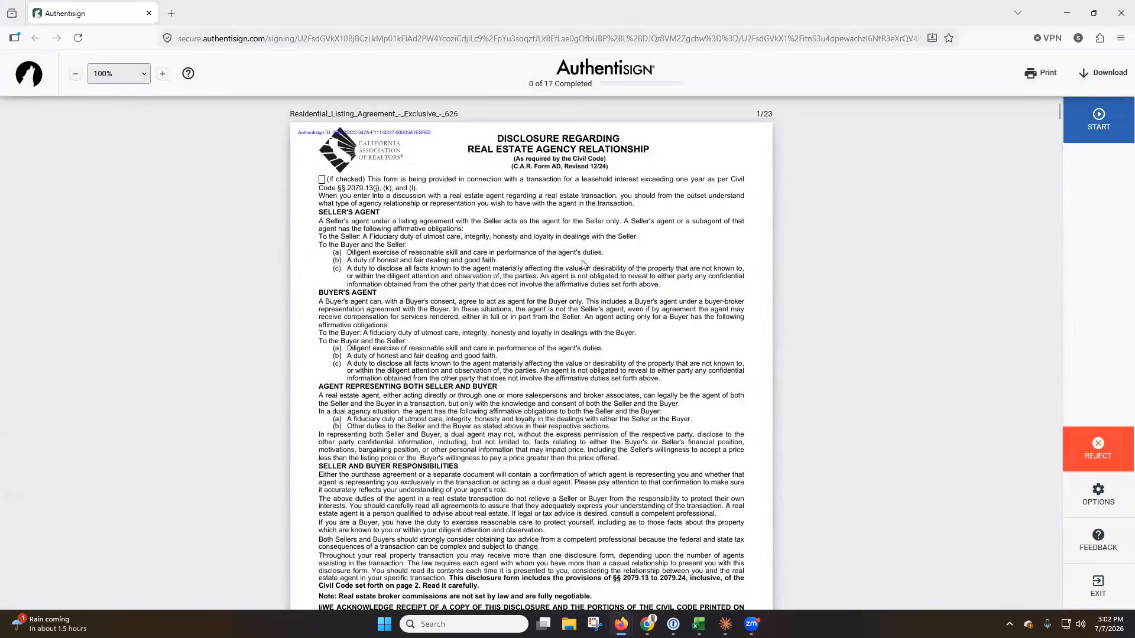
click(1111, 129)
click(481, 322)
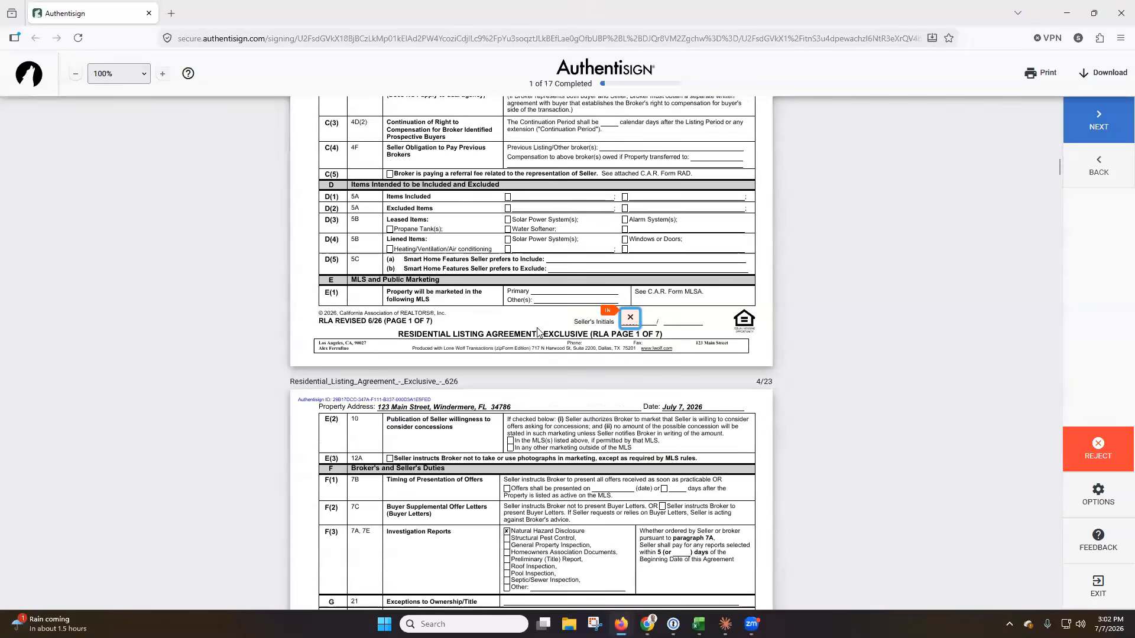
click(633, 323)
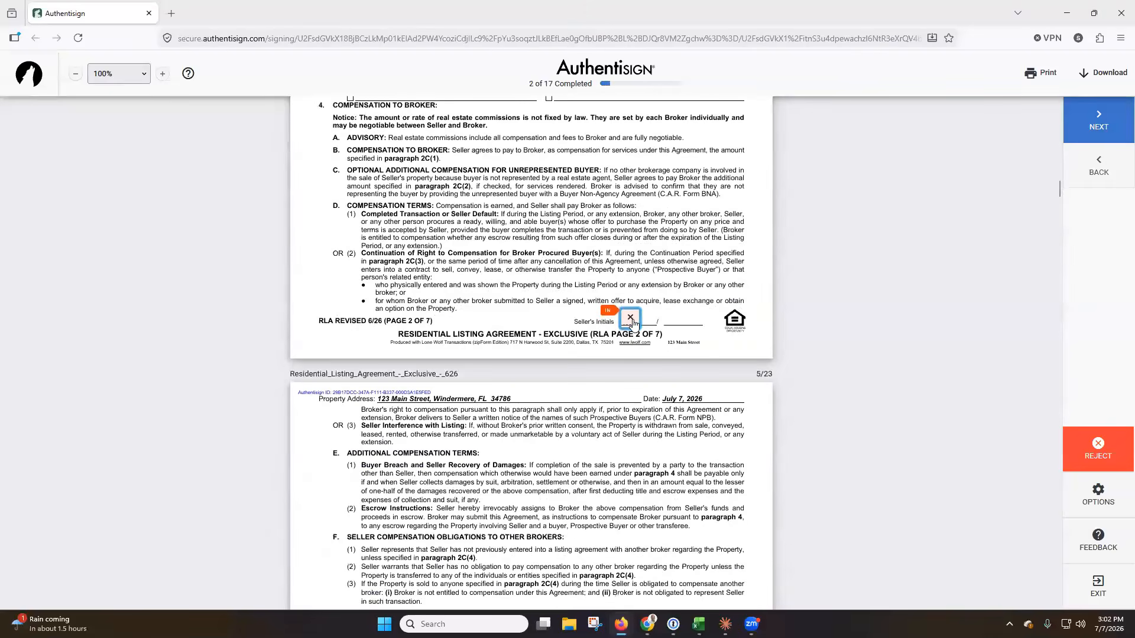
click(632, 322)
click(632, 322)
click(633, 322)
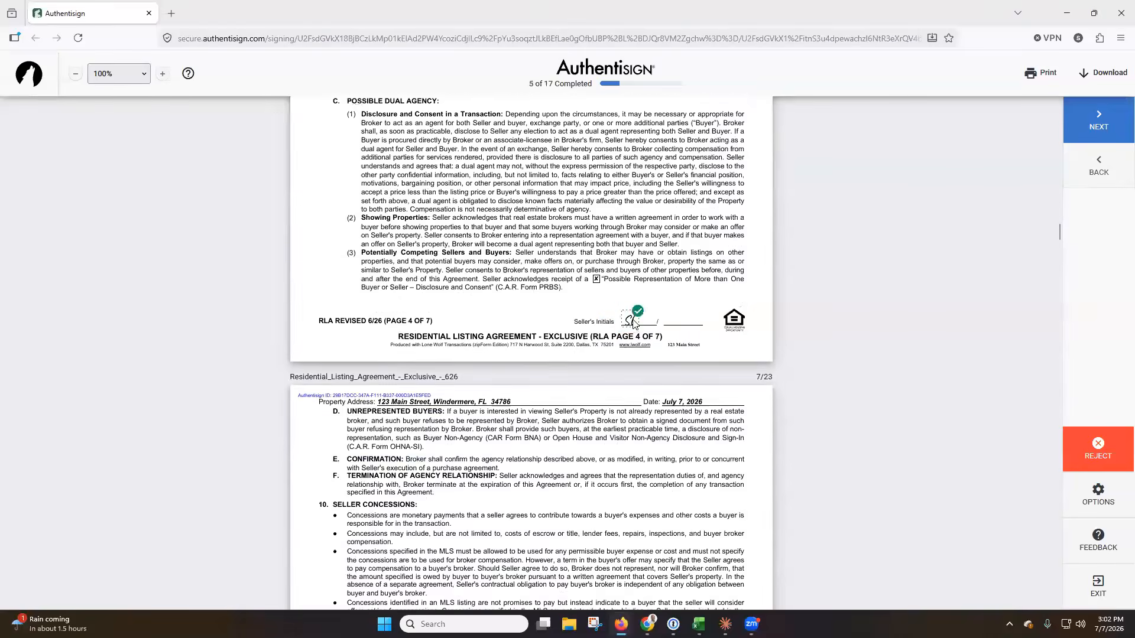
click(632, 322)
click(632, 322)
click(429, 315)
Initial the MLS addendum, sign the remaining seller signature fields through the CCPA form, and submit.
click(635, 324)
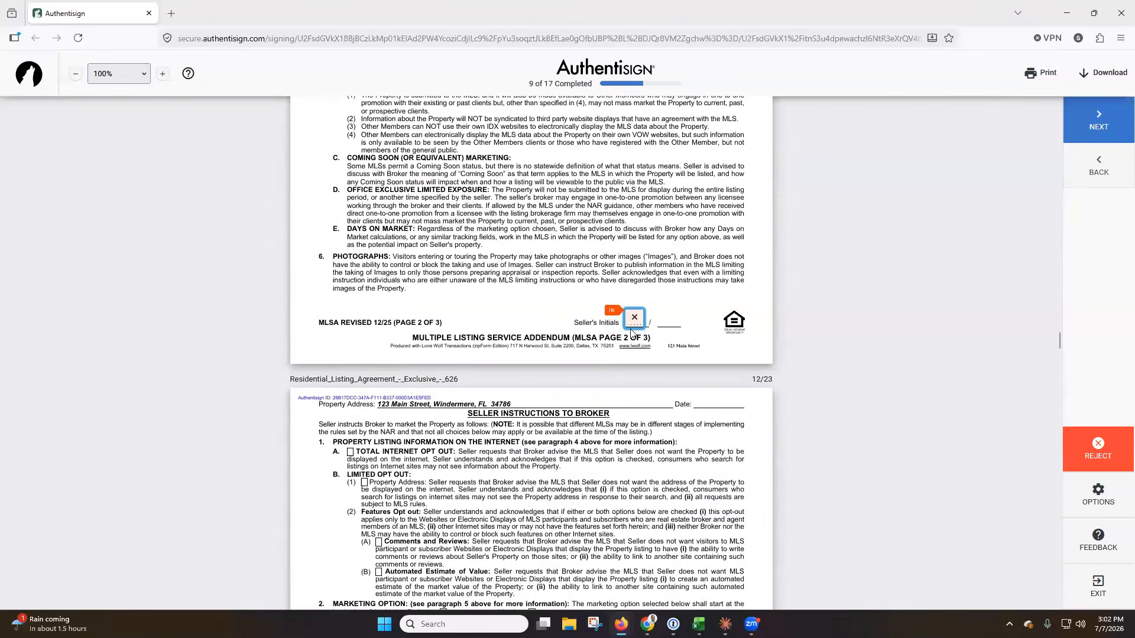
click(634, 322)
click(382, 318)
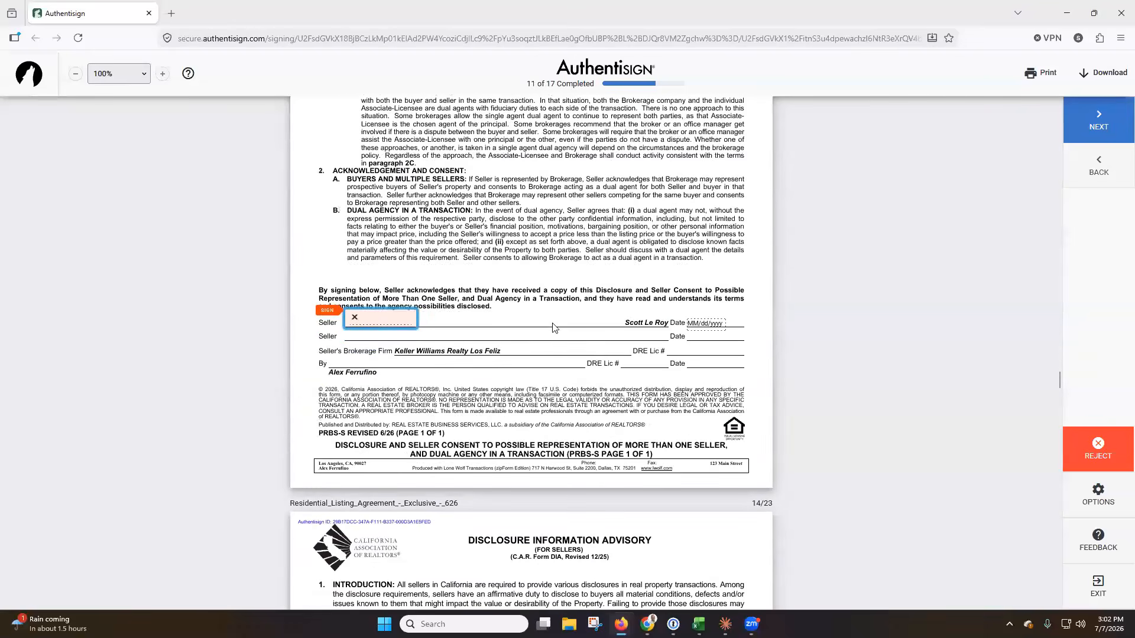
click(378, 319)
click(381, 322)
click(422, 325)
click(431, 328)
click(403, 322)
click(460, 326)
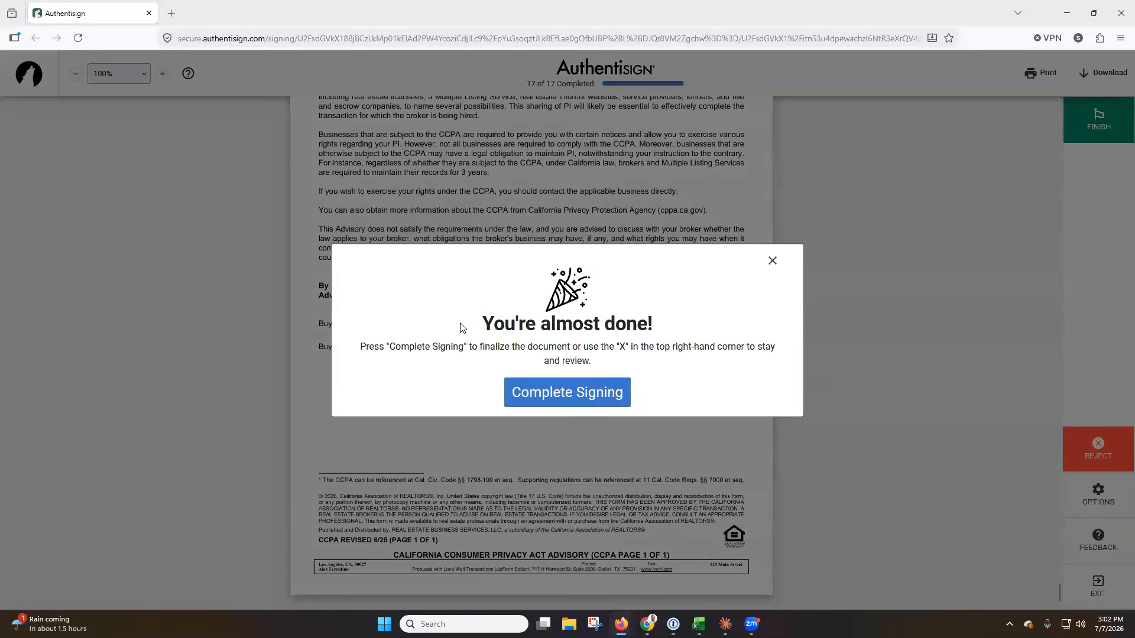
click(566, 397)
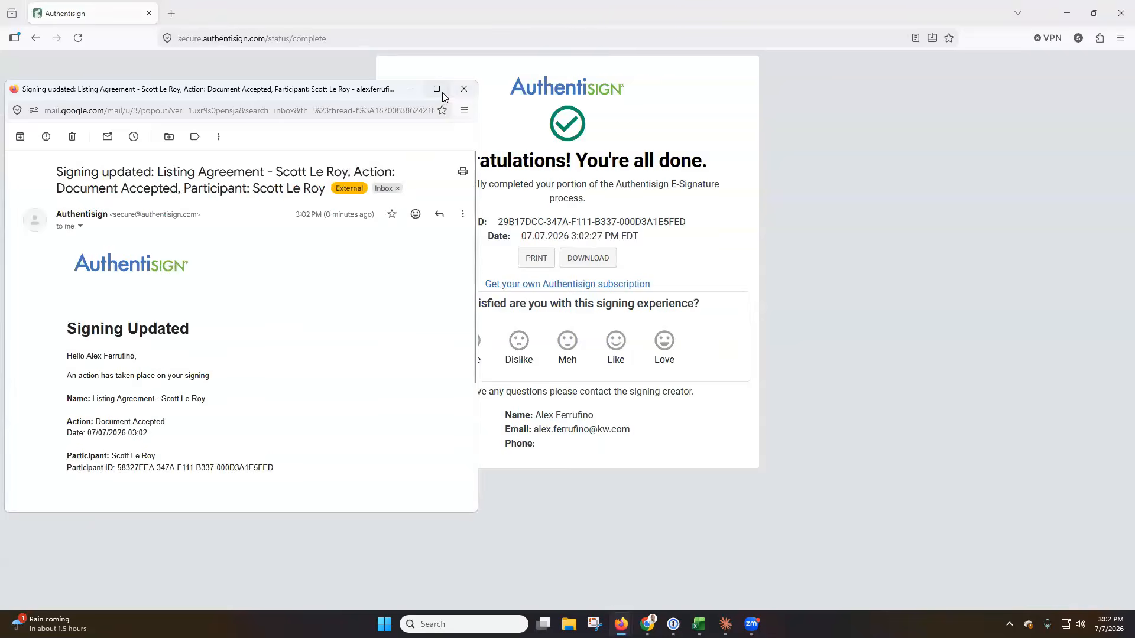
Read the 'Signing updated' and 'Signing complete' emails, then close the Authentisign and email windows.
click(441, 94)
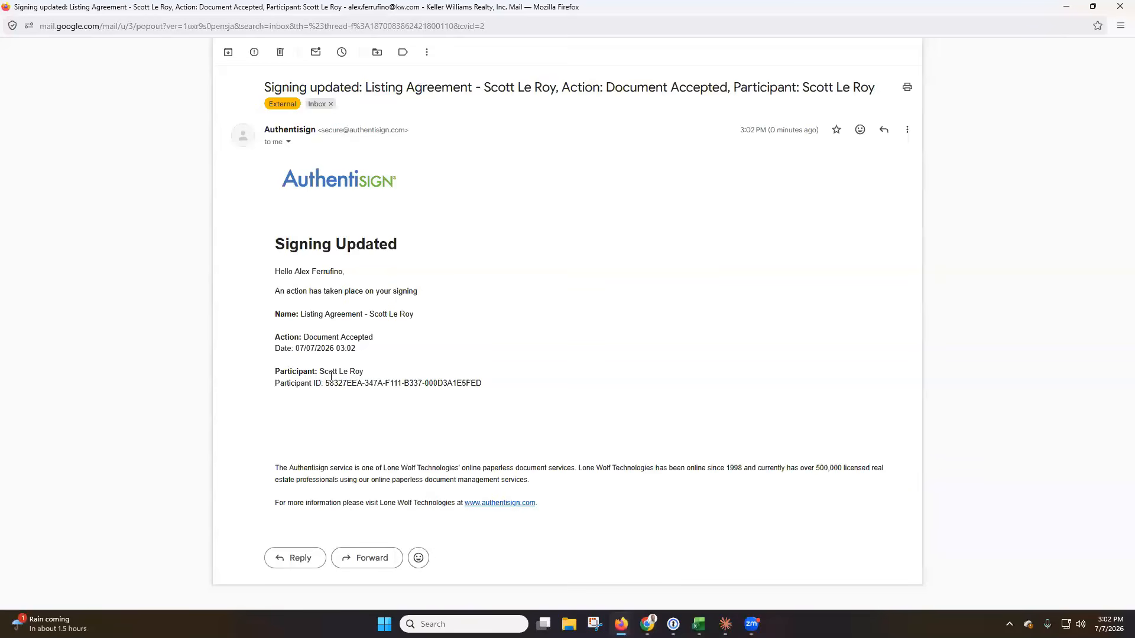
click(1119, 7)
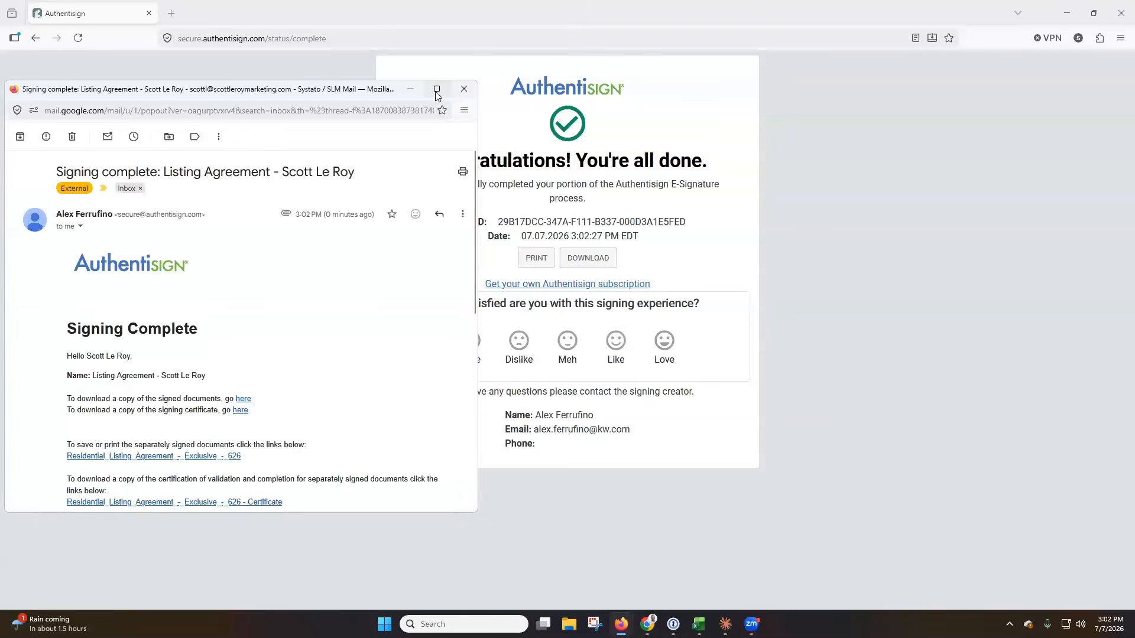
click(436, 91)
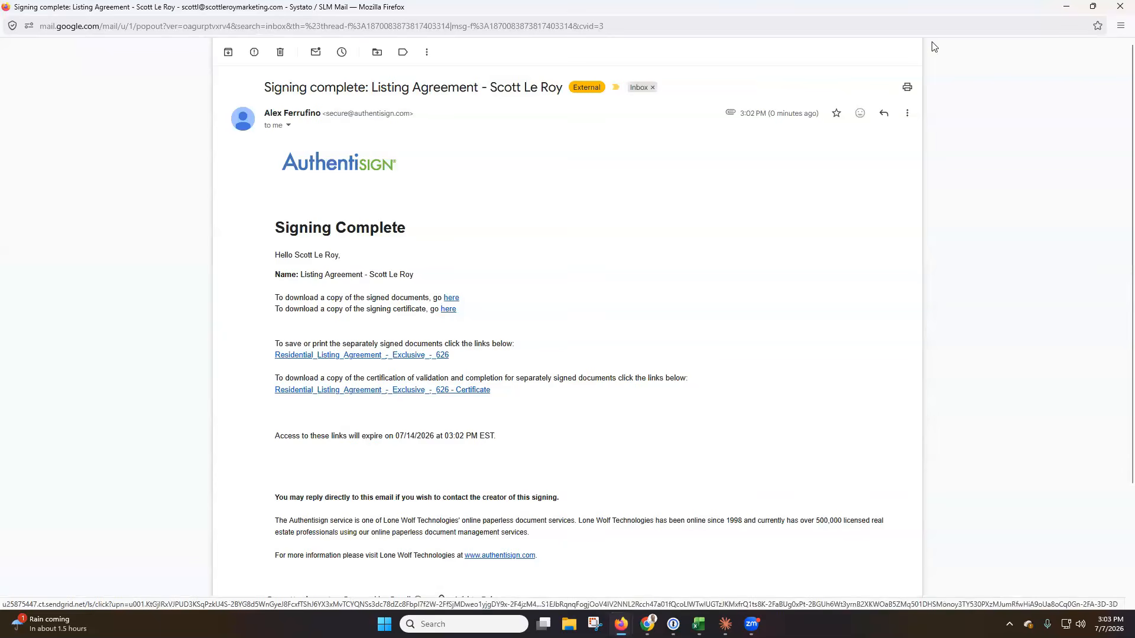
click(1120, 7)
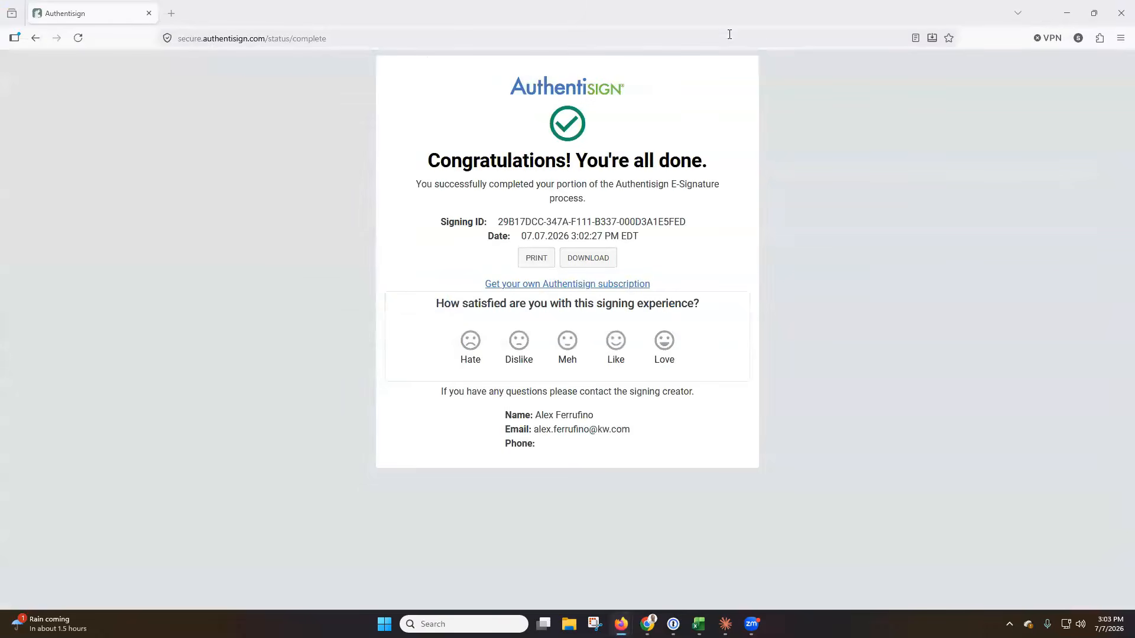
click(1118, 22)
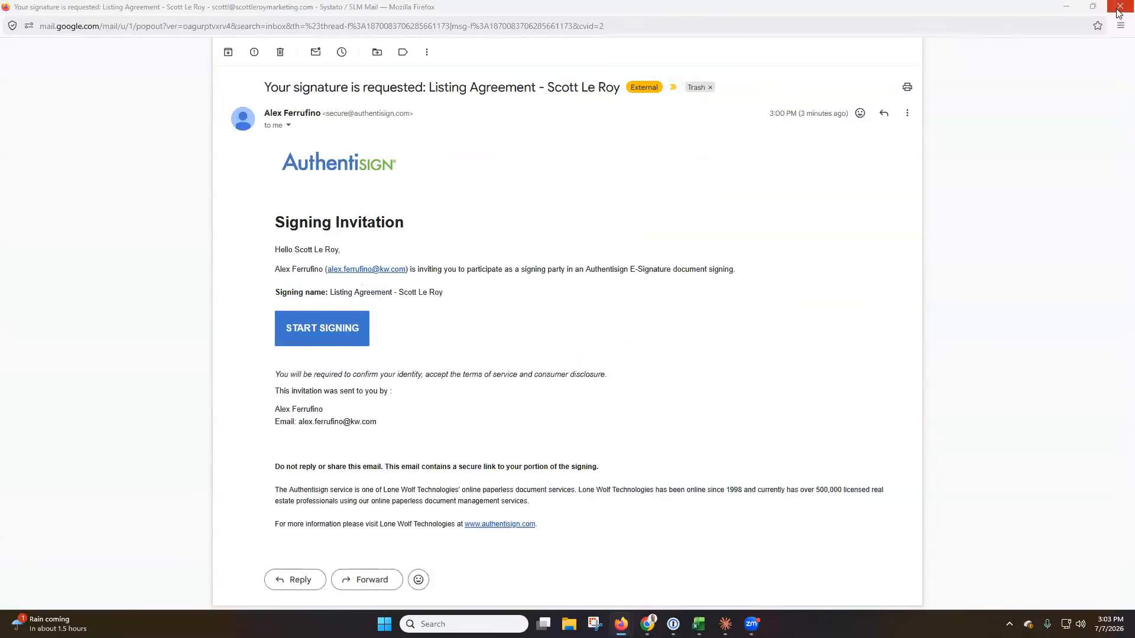
click(1119, 7)
Refresh the Signings tab to confirm the listing agreement shows Complete, 1 of 1 signed.
click(477, 115)
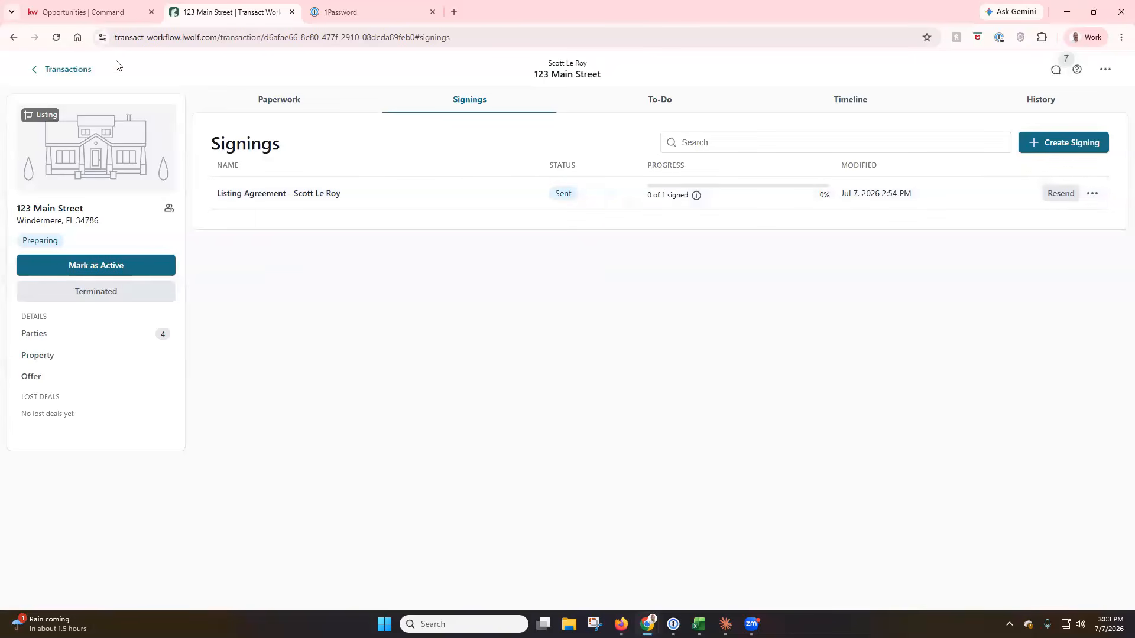
click(56, 37)
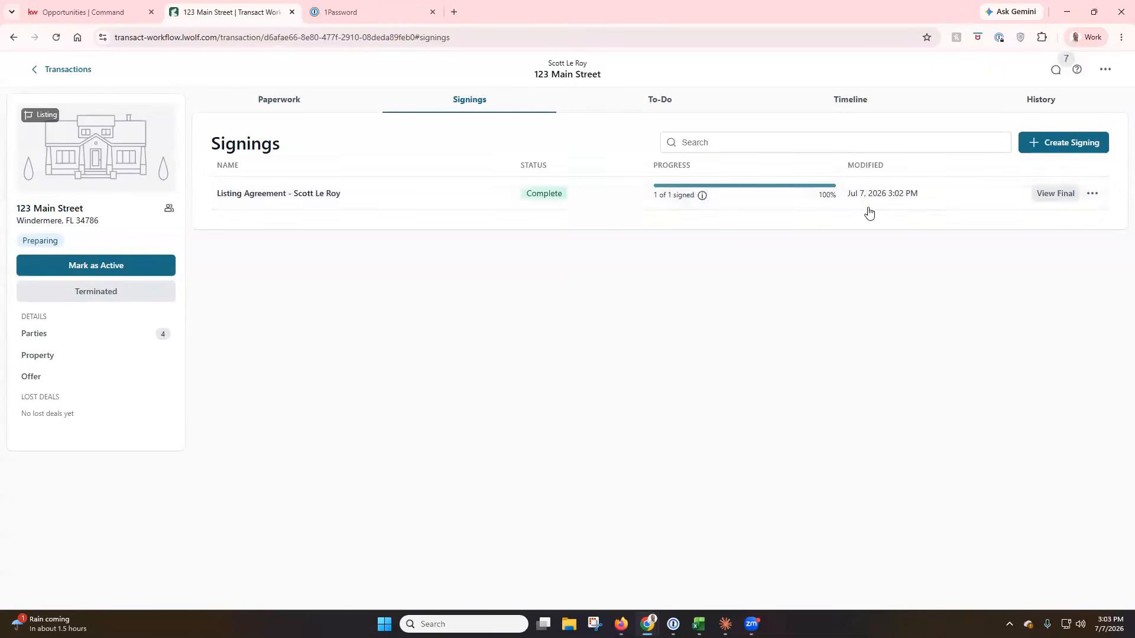
click(1092, 195)
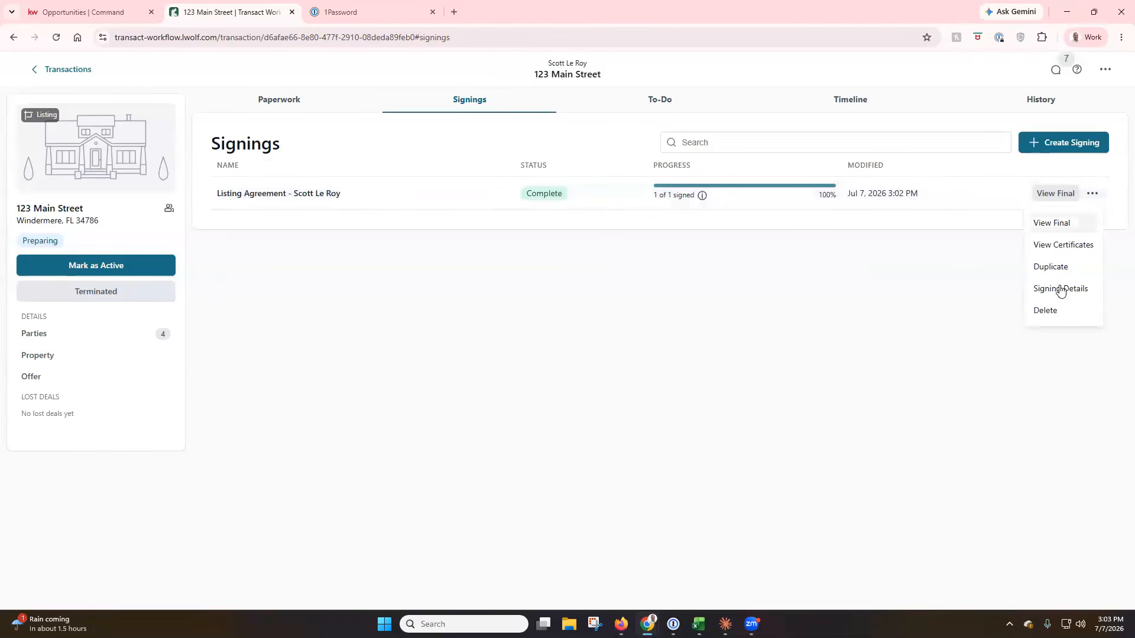
click(986, 306)
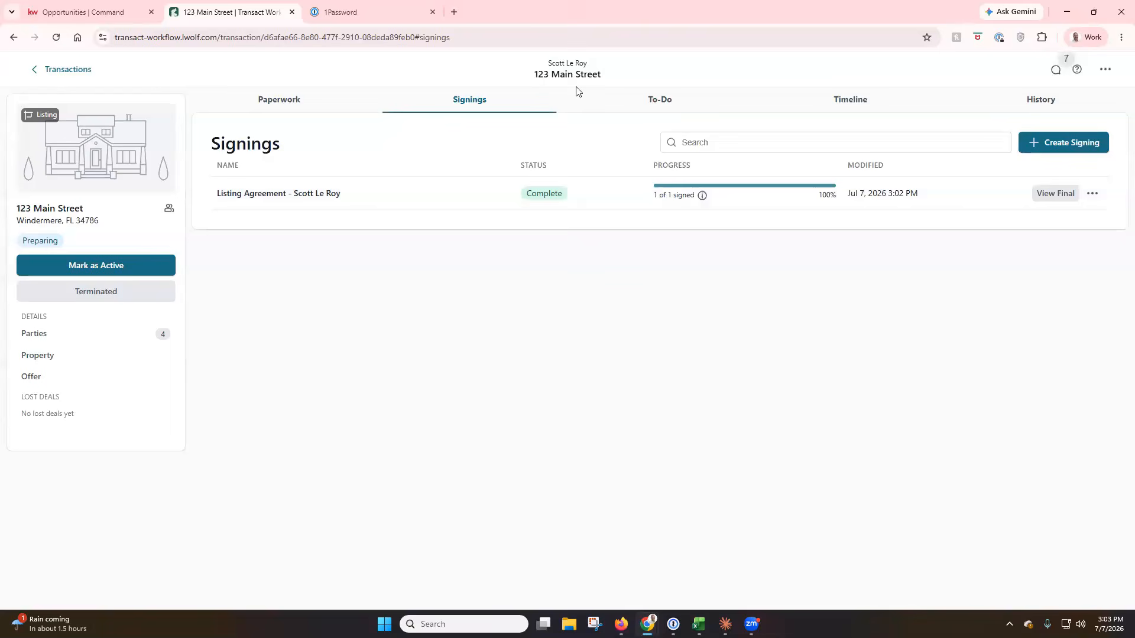
Close the Transact tab and load scottleroymarketing.com in the browser.
click(292, 12)
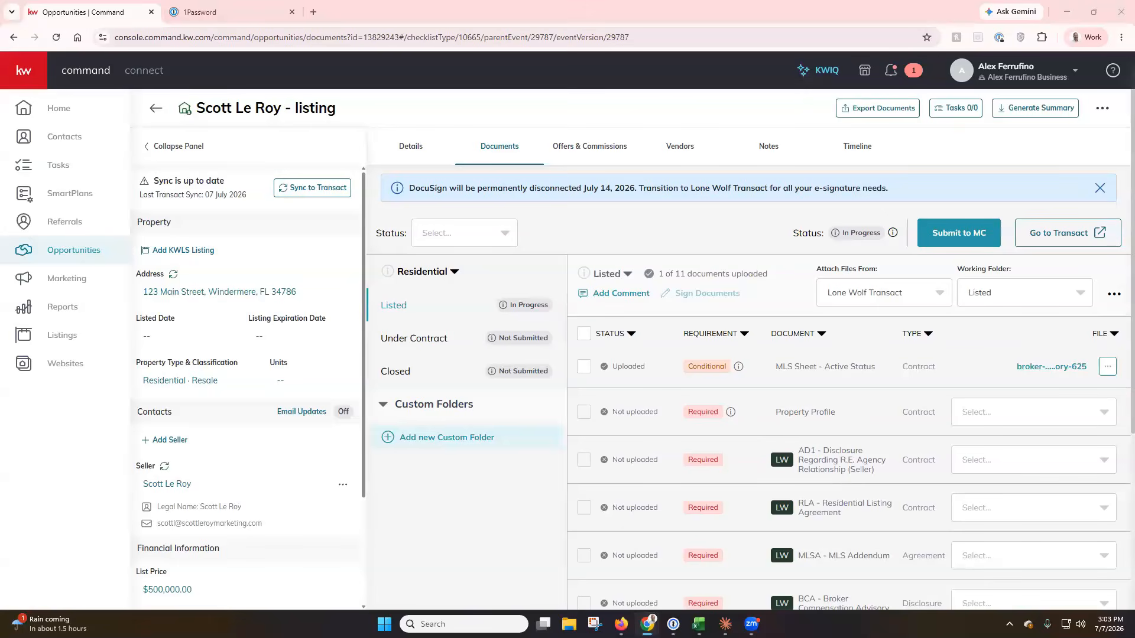
click(148, 39)
text(scottlero)
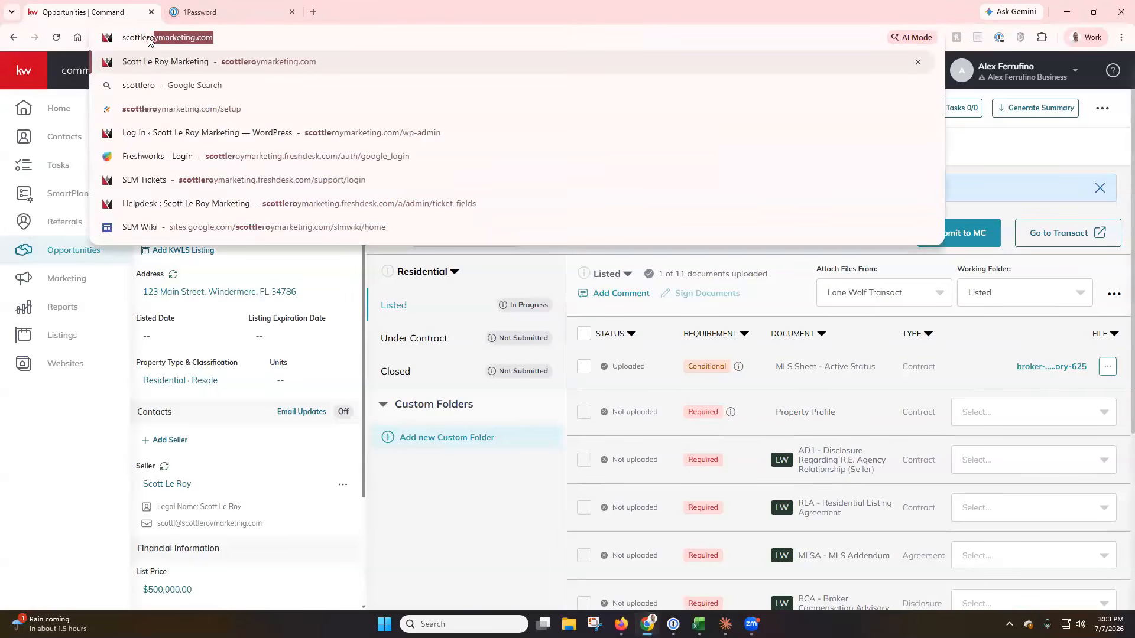
key(Return)
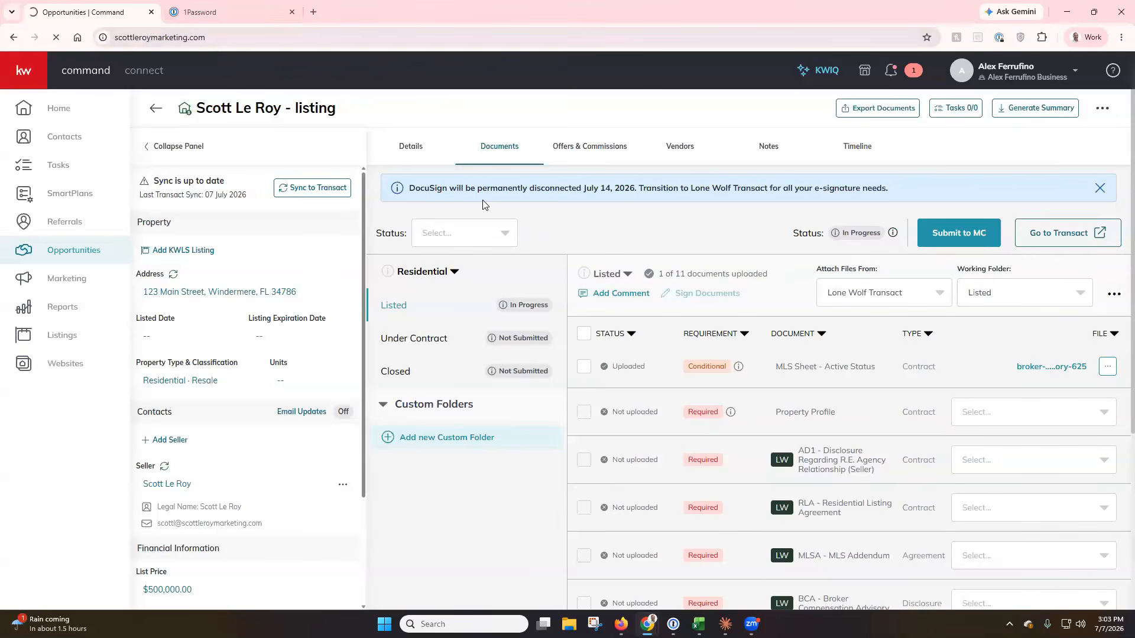
scroll(476, 207, down, 3)
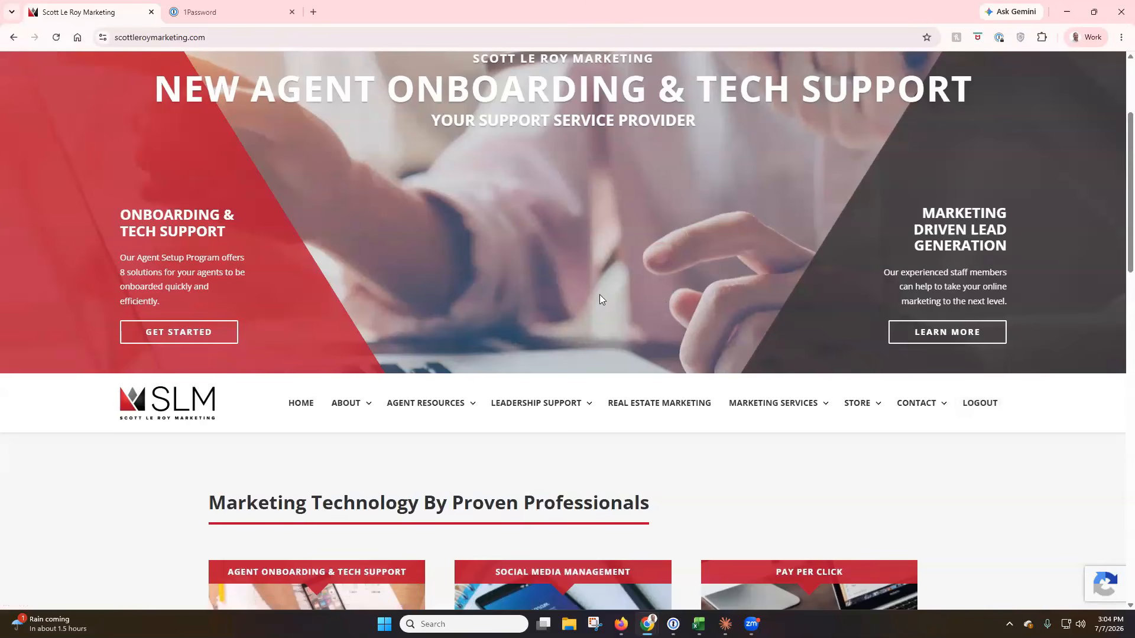
scroll(474, 312, down, 2)
mouse_move(464, 288)
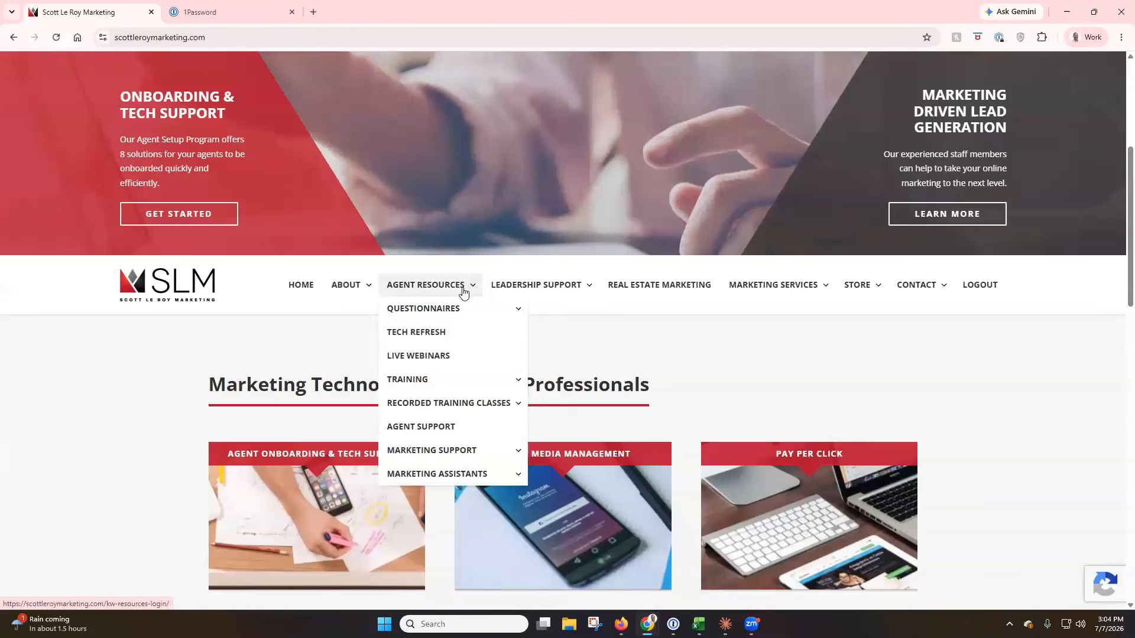
mouse_move(456, 405)
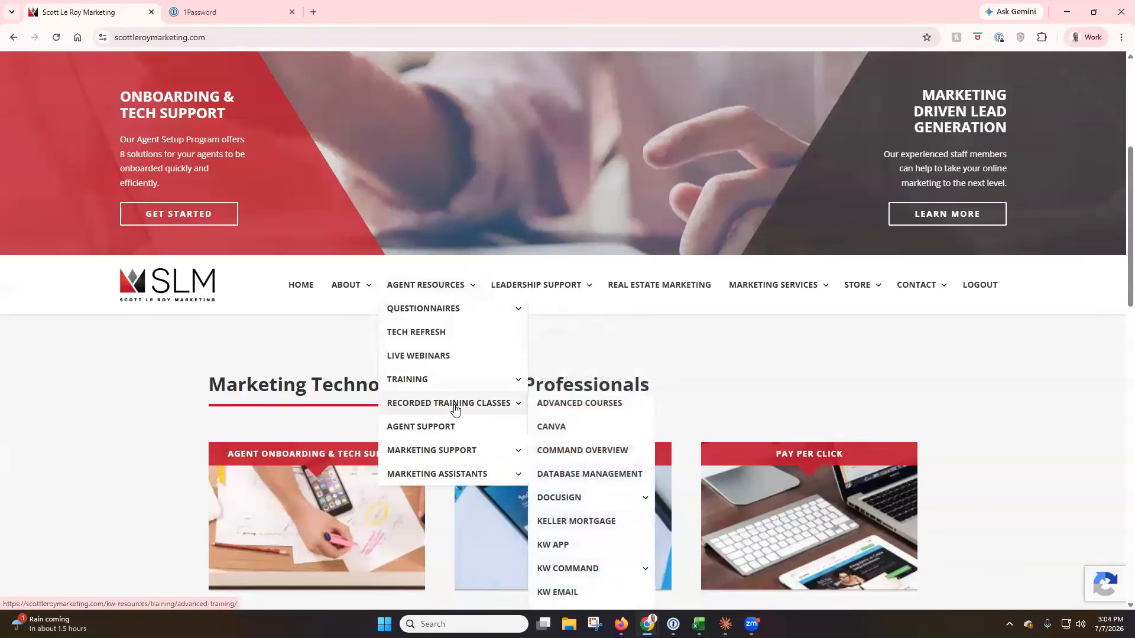
scroll(547, 405, down, 3)
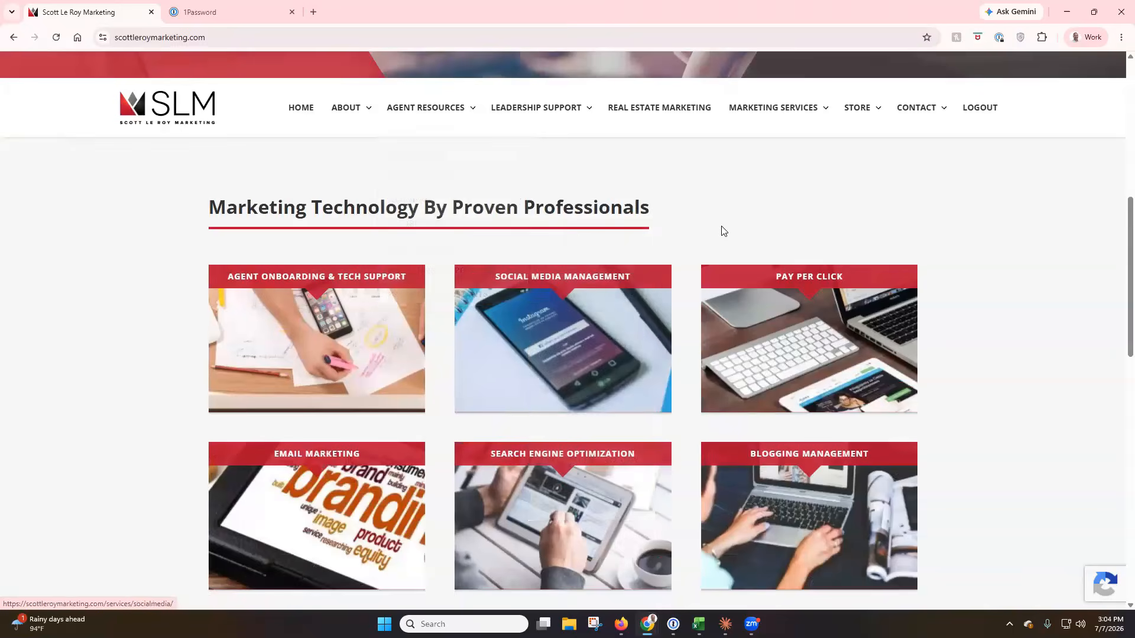
scroll(721, 234, up, 1)
scroll(879, 330, up, 6)
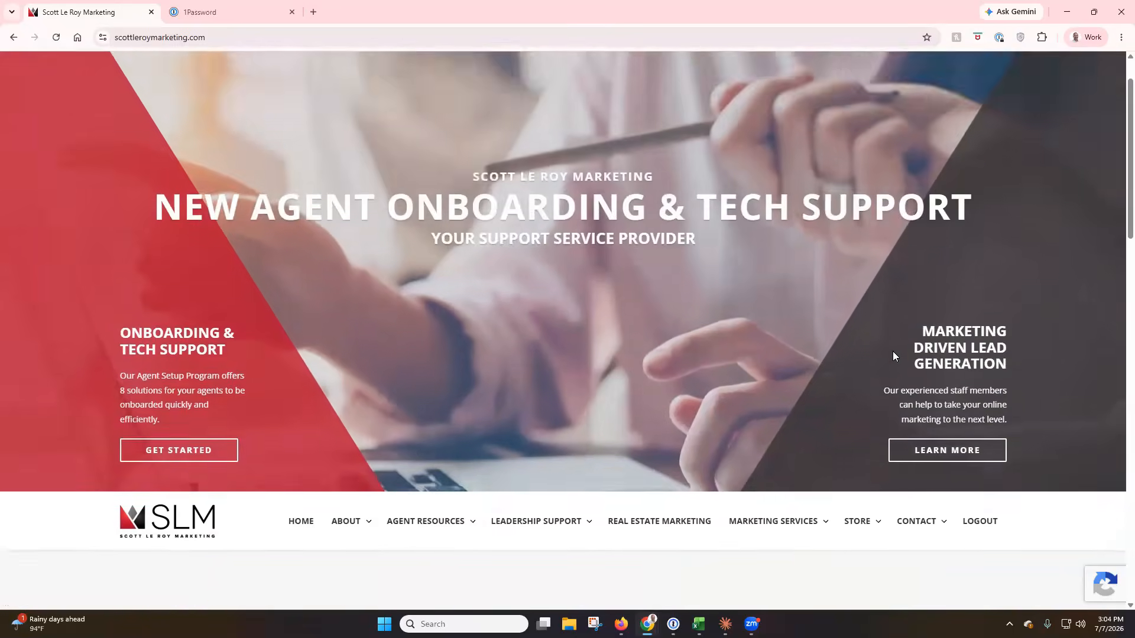
scroll(892, 351, down, 2)
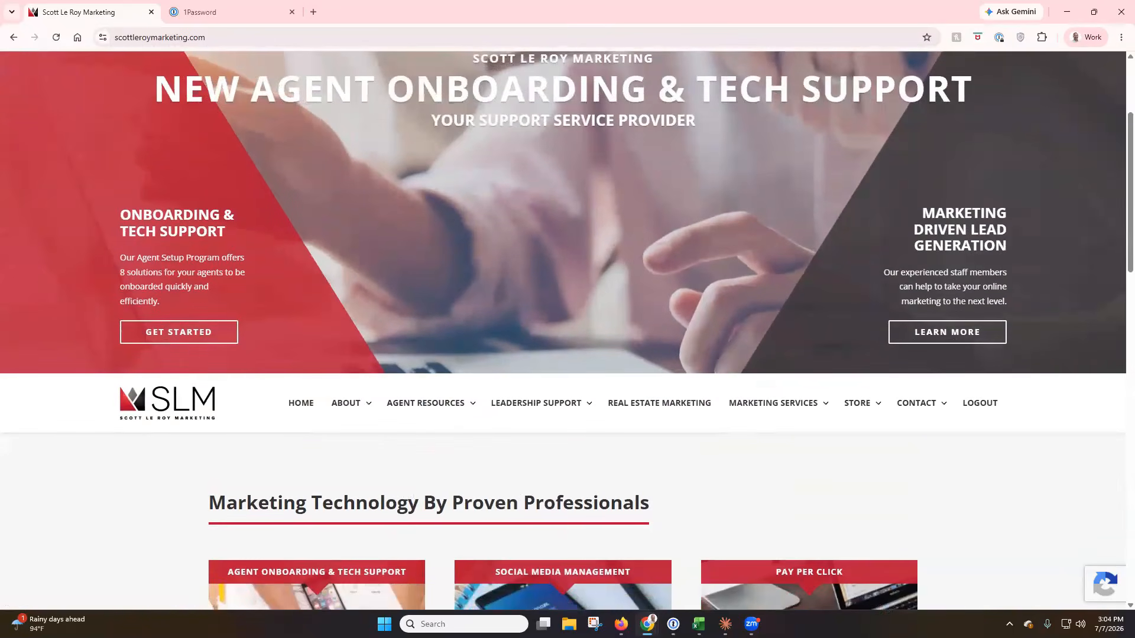